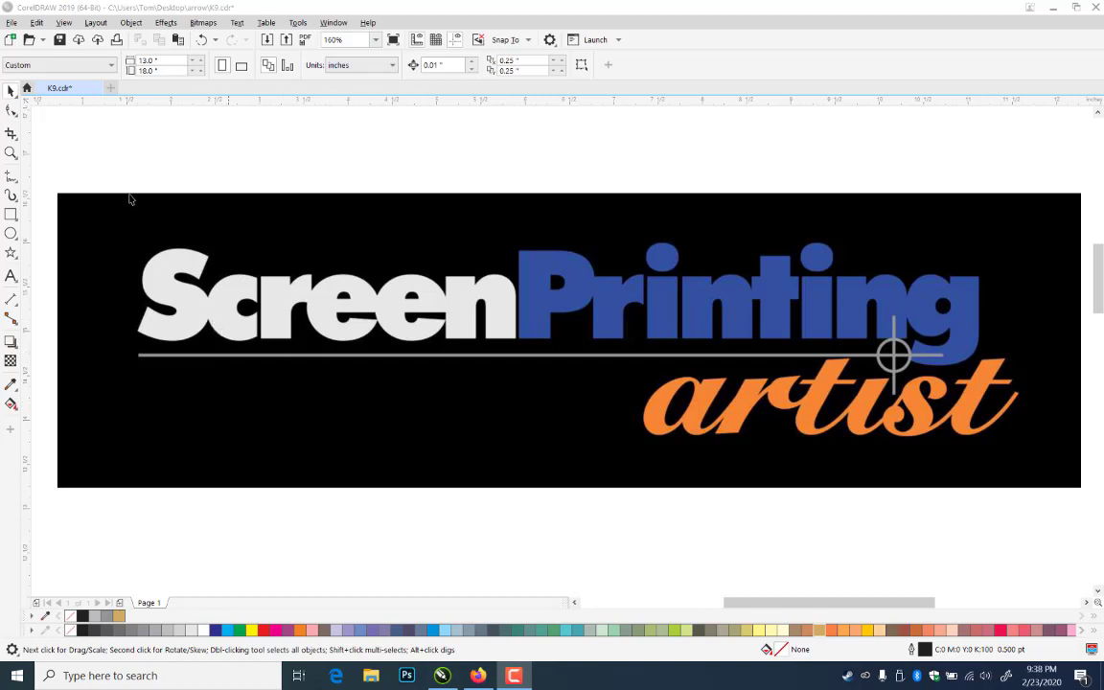
- Add a blank second page after the page with the logo
{"action": "left_click", "coordinate": [10, 154]}
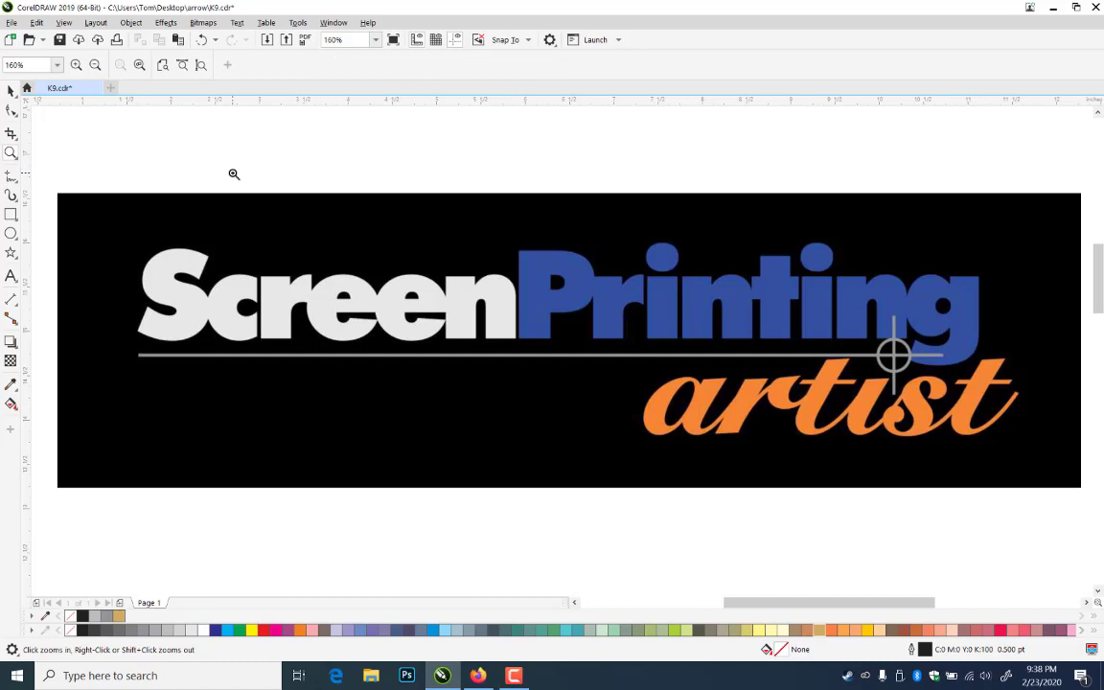
{"action": "right_click", "coordinate": [704, 353]}
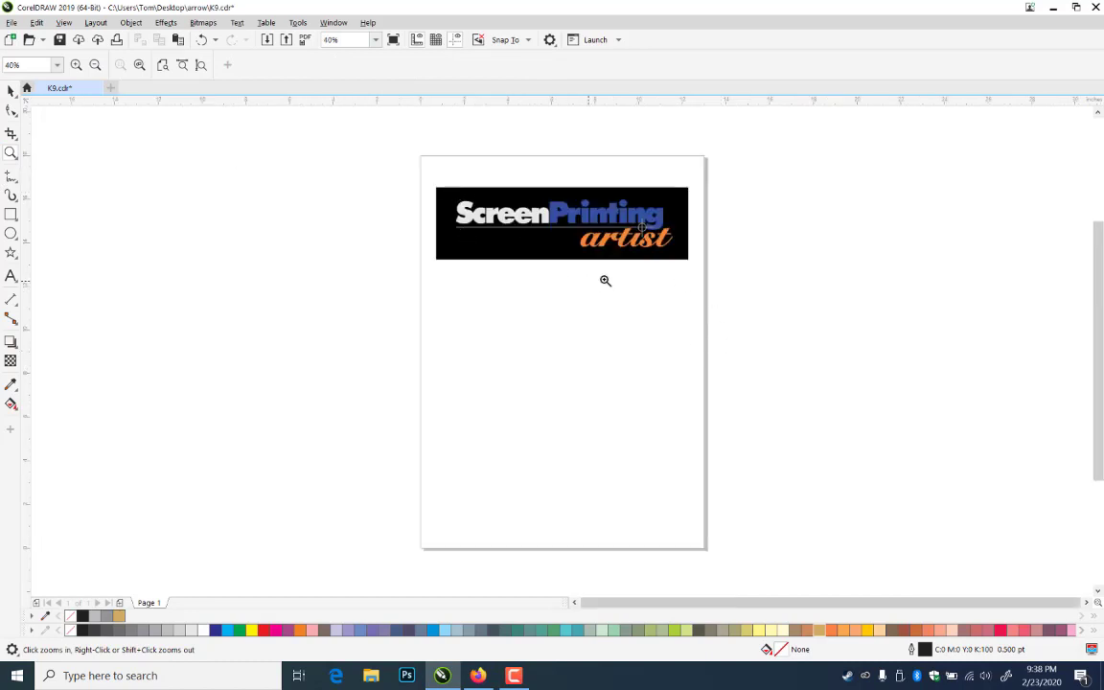
{"action": "left_click", "coordinate": [120, 603]}
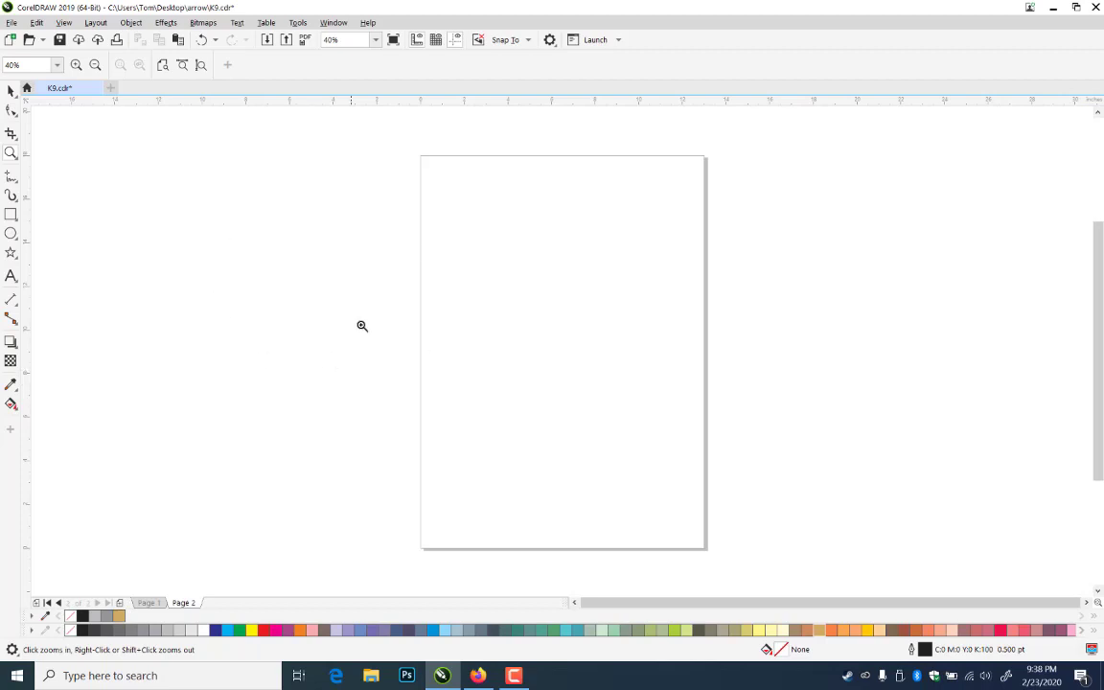
- Import 168.jpg from the black-t-shirt-front-back-mock-up-template-design-print(1) folder and place it at original size near page 2's upper-left corner
{"action": "key", "text": "ctrl+i"}
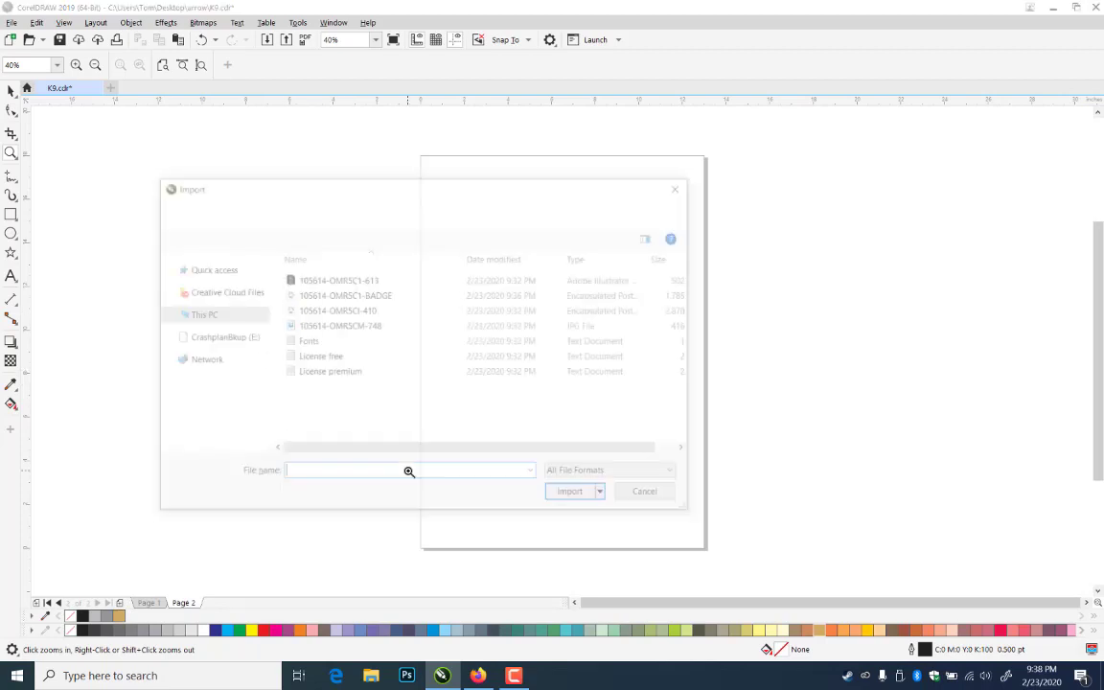
{"action": "left_click", "coordinate": [281, 211]}
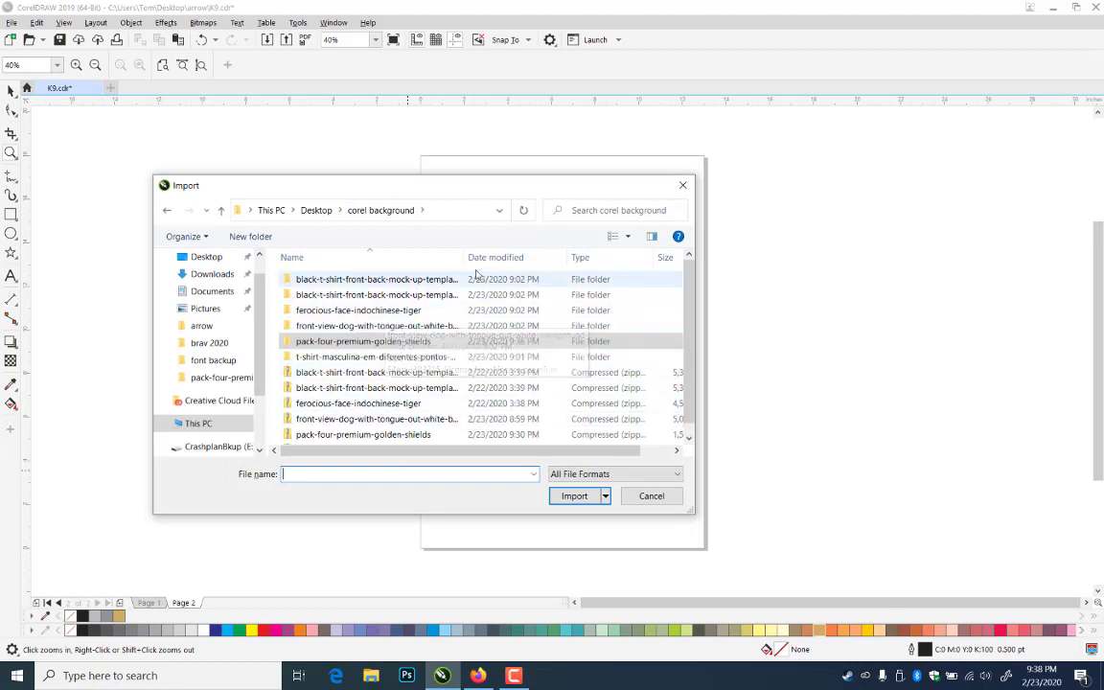
{"action": "left_click_drag", "start_coordinate": [462, 258], "coordinate": [542, 257]}
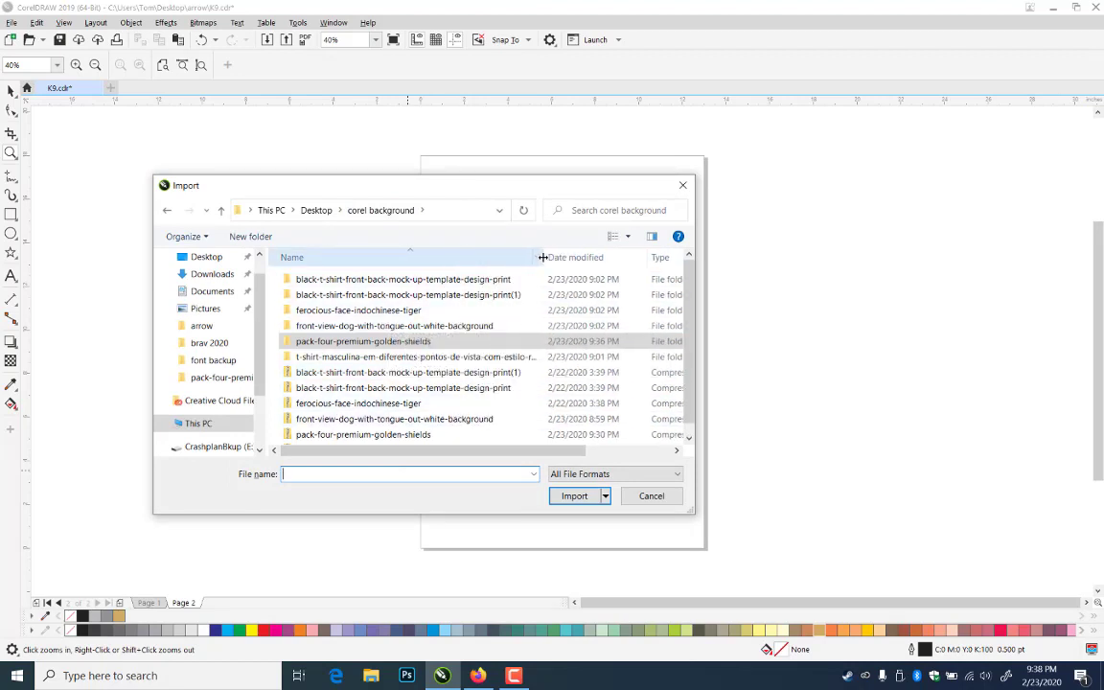
{"action": "double_click", "coordinate": [407, 294]}
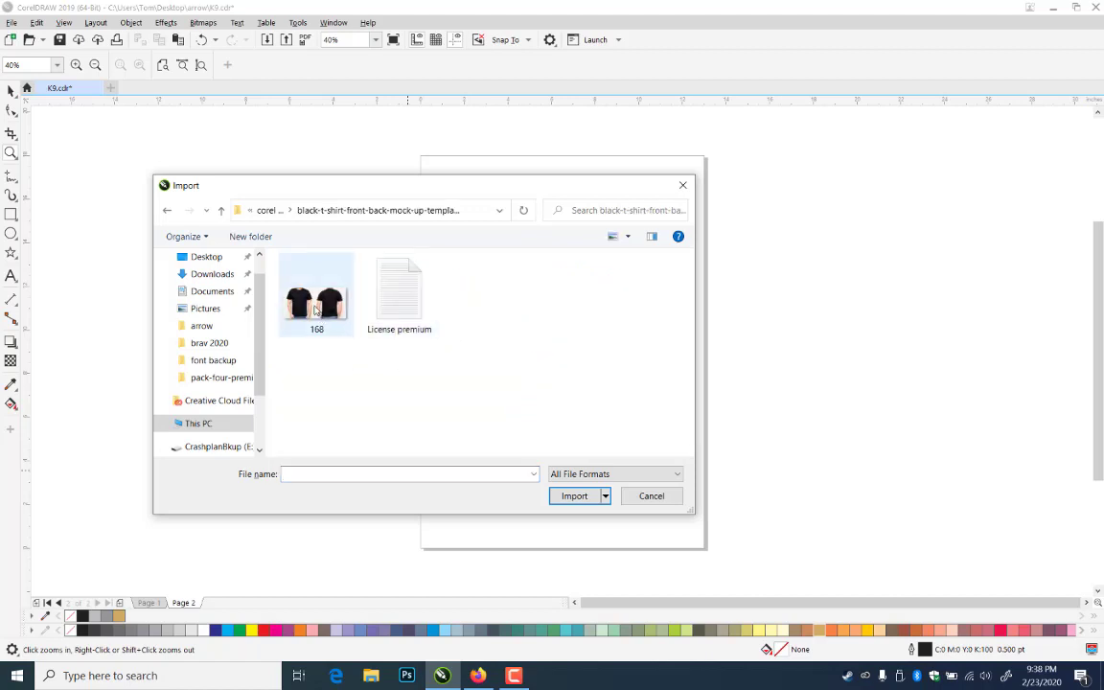
{"action": "mouse_move", "coordinate": [314, 308]}
{"action": "left_mouse_down"}
{"action": "mouse_move", "coordinate": [557, 370]}
{"action": "mouse_move", "coordinate": [322, 323]}
{"action": "left_mouse_up"}
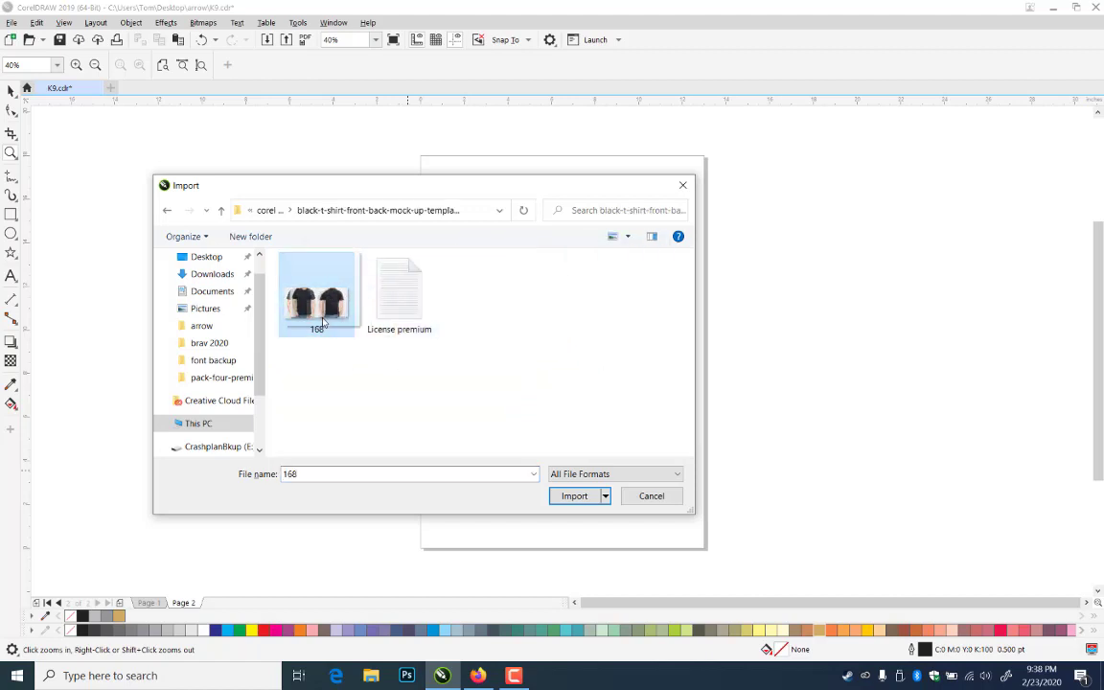
{"action": "left_click", "coordinate": [574, 496]}
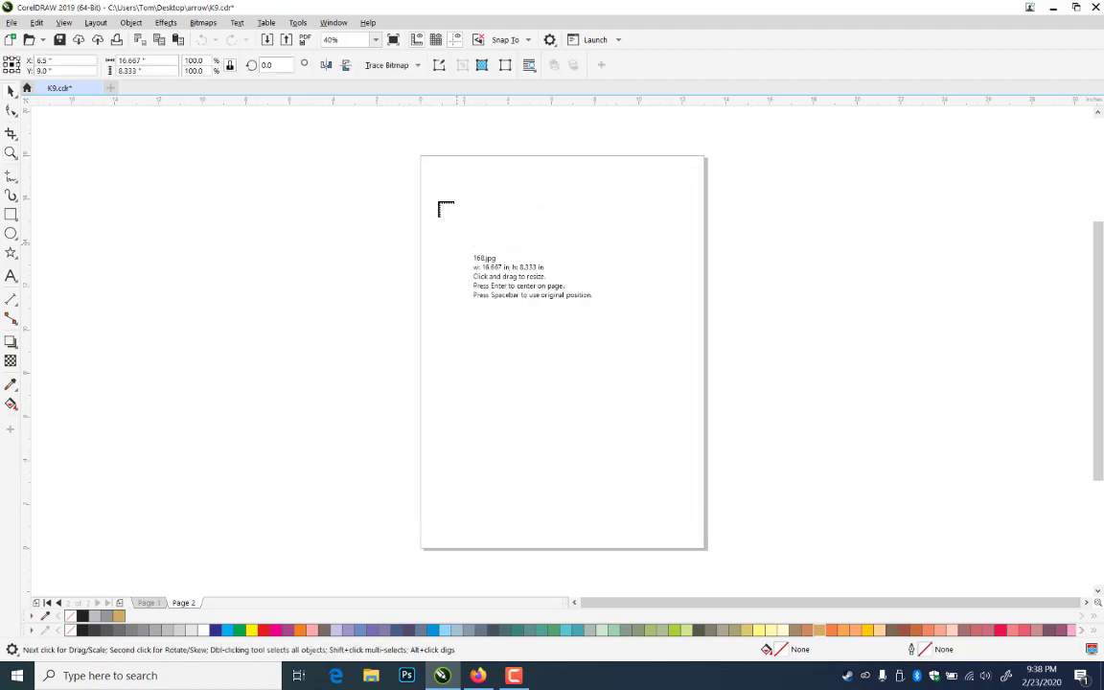
{"action": "left_click", "coordinate": [431, 187]}
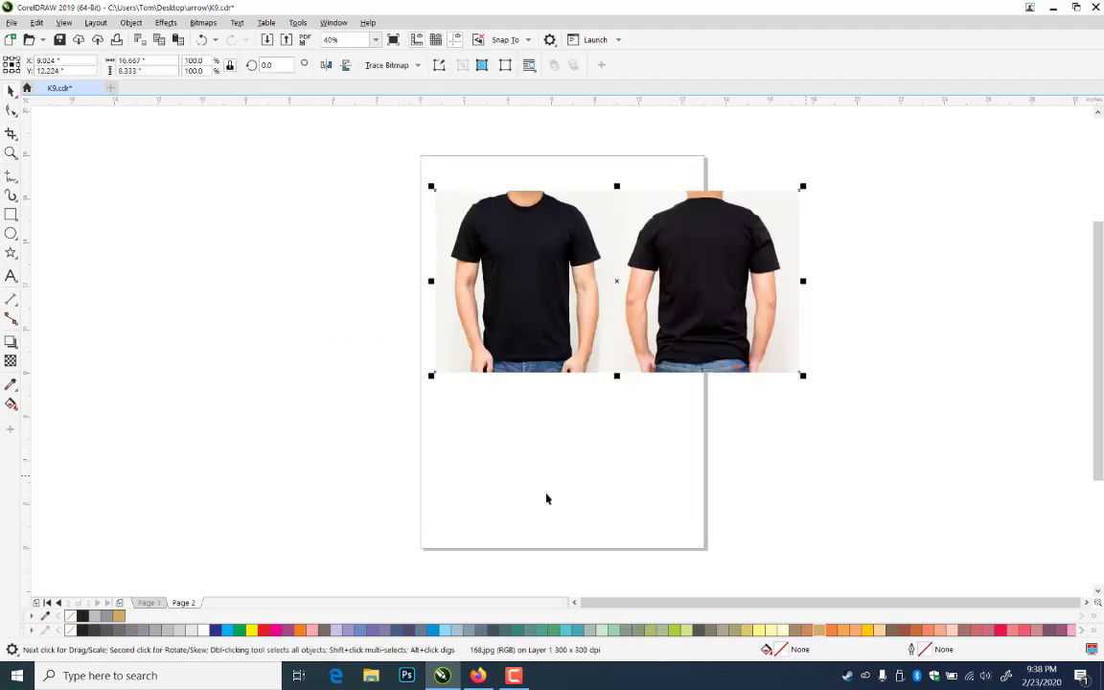
- Move the T-shirt photo slightly right and down, centring it at about X 9.211 in, Y 11.695 in
{"action": "left_click", "coordinate": [11, 152]}
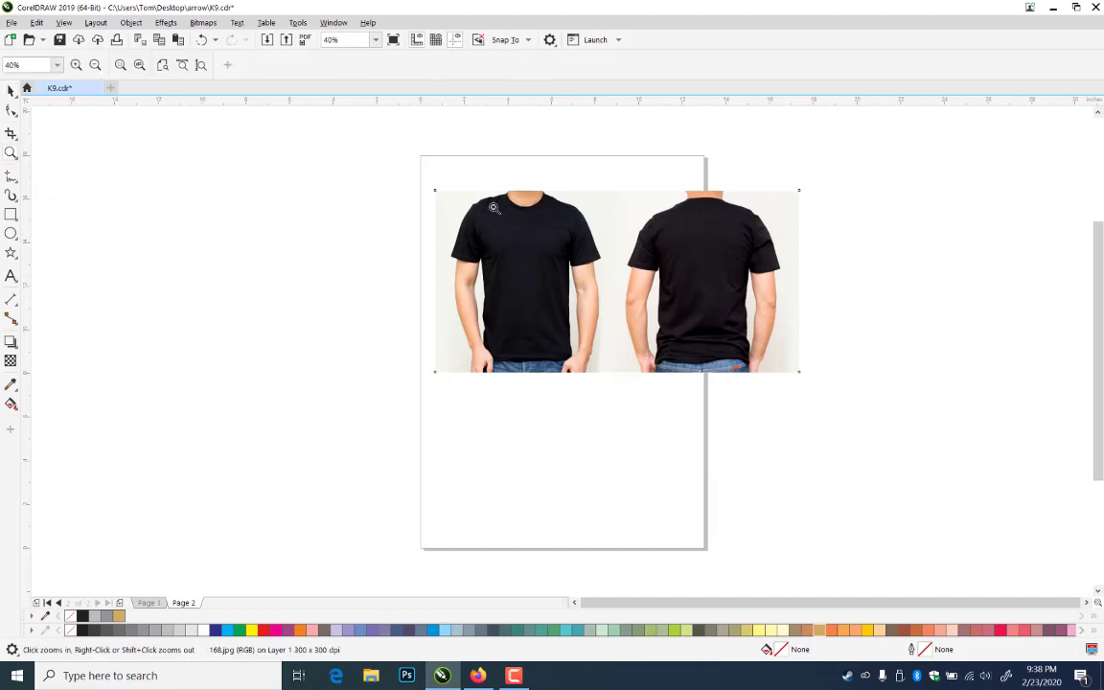
{"action": "left_click", "coordinate": [849, 405]}
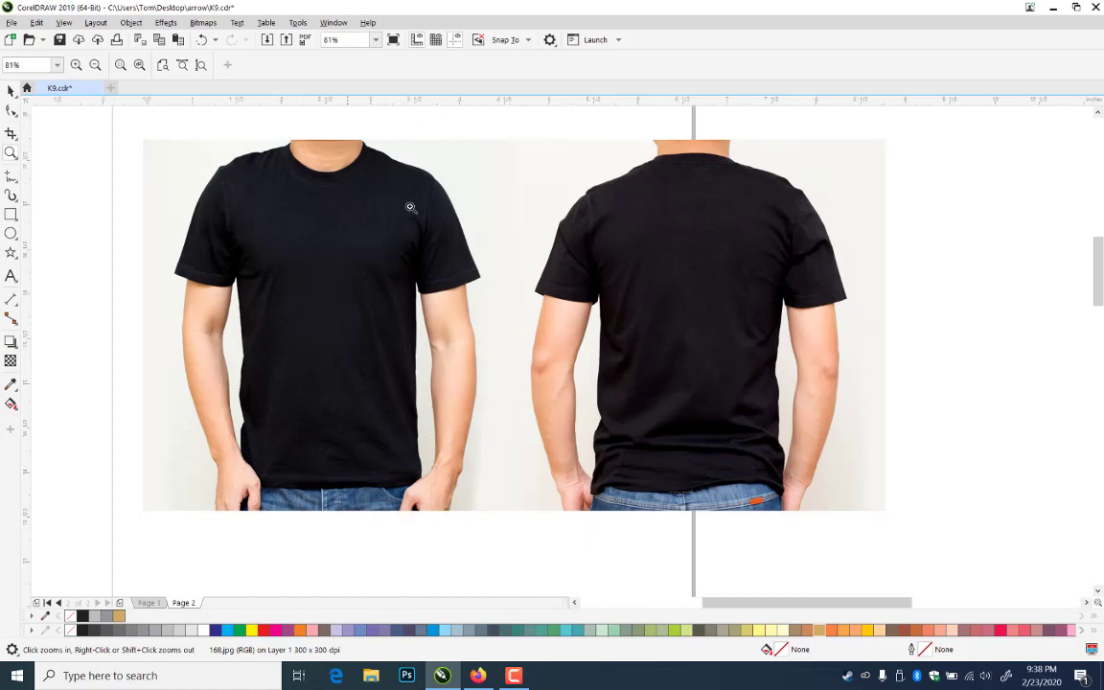
{"action": "left_click", "coordinate": [375, 192]}
{"action": "left_click", "coordinate": [631, 438]}
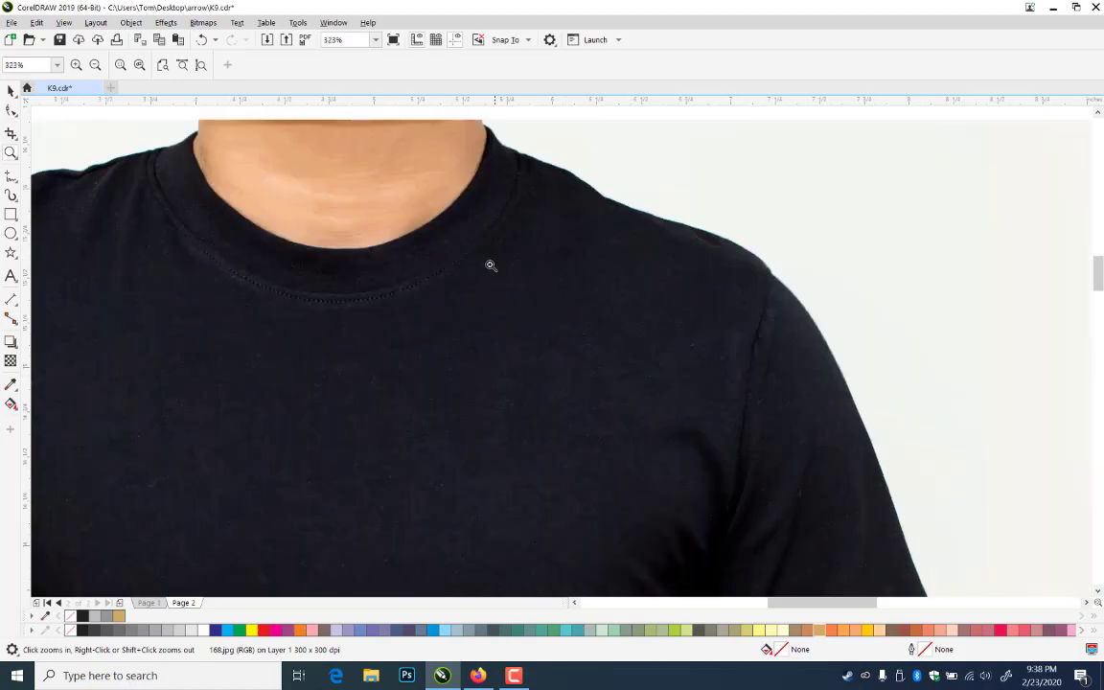
{"action": "key", "text": "space"}
{"action": "scroll", "coordinate": [523, 353], "scroll_direction": "up", "scroll_amount": 1}
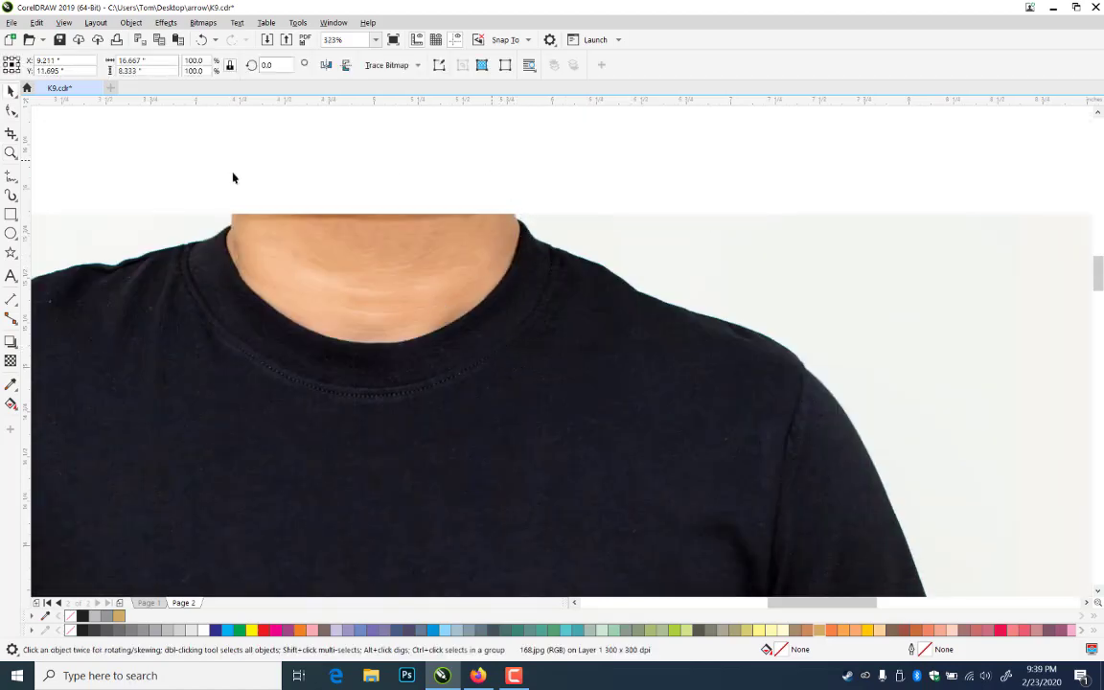
- Trace the front shirt's inner neckline with straight Freehand segments from the right collar tip past the lowest point, ending with a vertical segment down the chest
{"action": "left_click", "coordinate": [11, 179]}
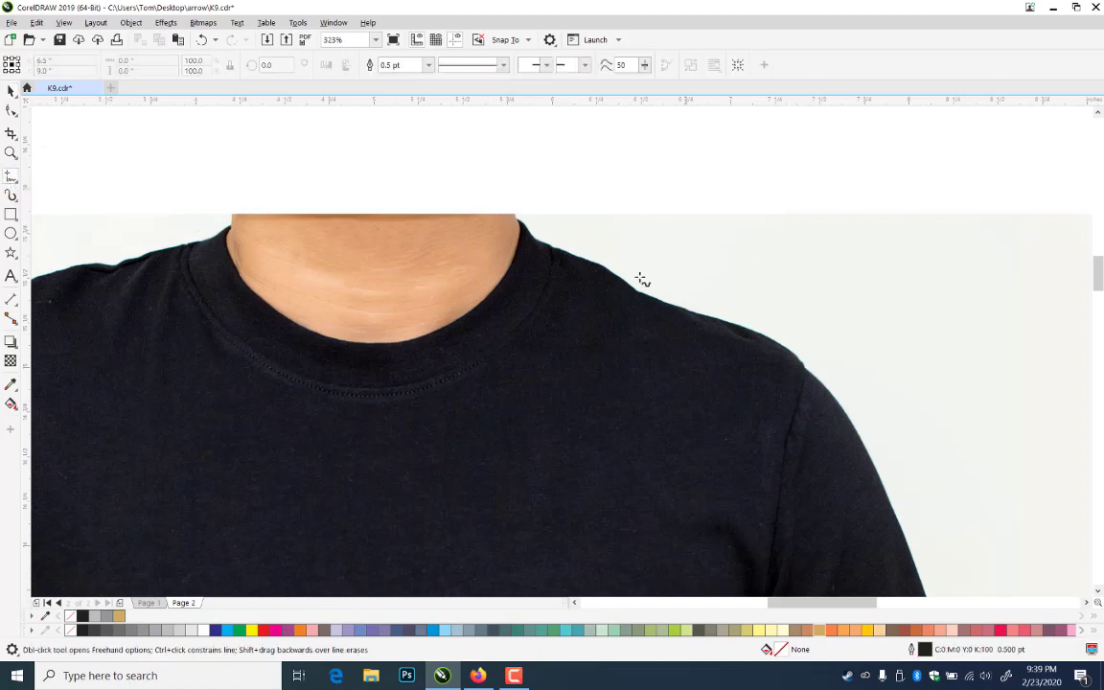
{"action": "left_click", "coordinate": [10, 153]}
{"action": "left_click", "coordinate": [505, 298]}
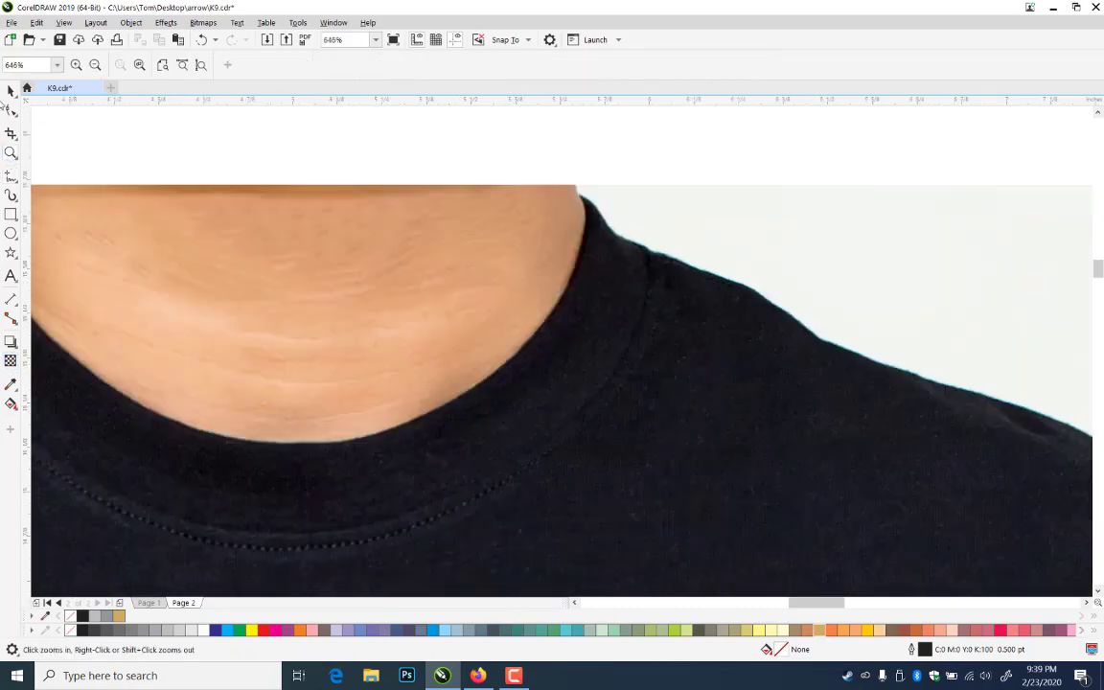
{"action": "left_click", "coordinate": [11, 177]}
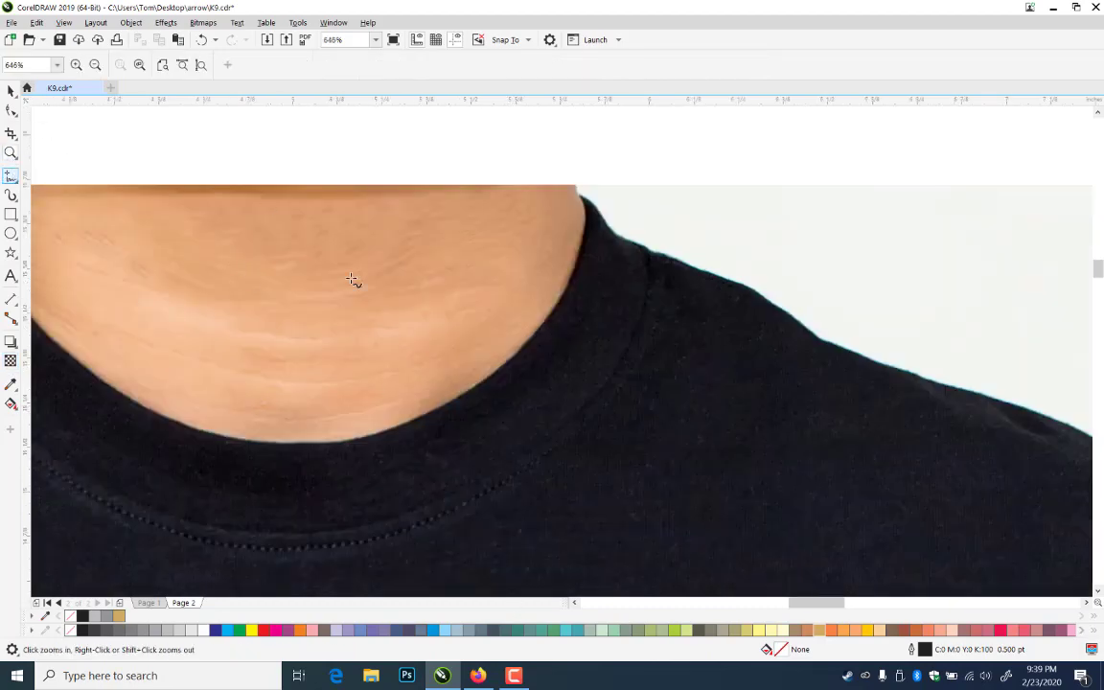
{"action": "left_click", "coordinate": [579, 196]}
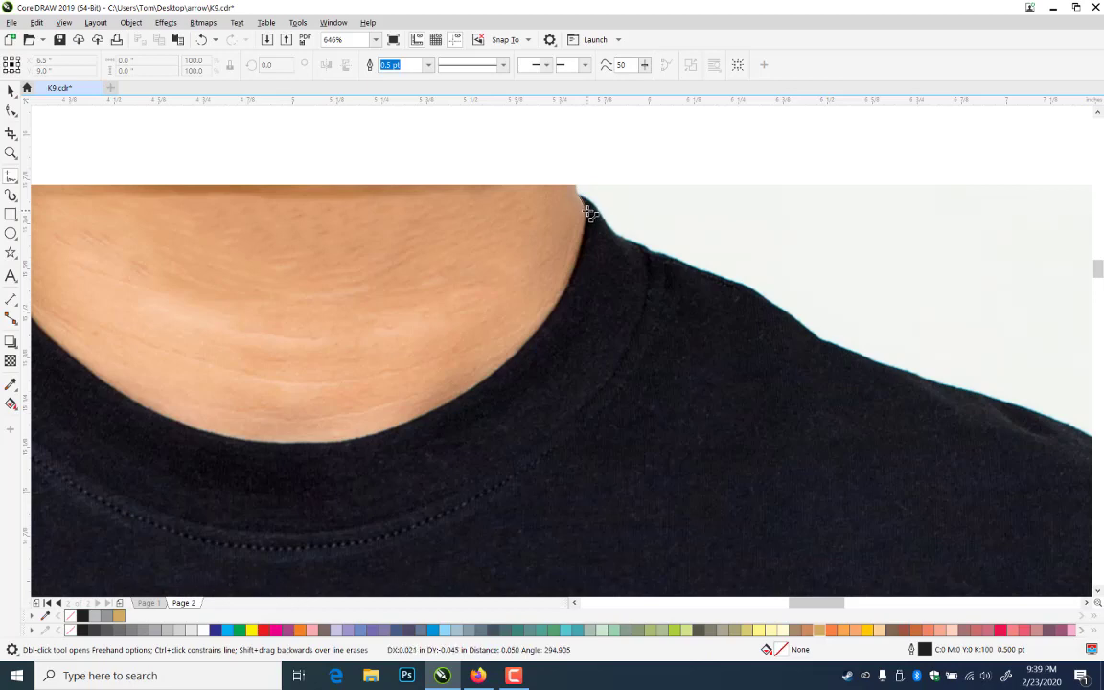
{"action": "left_click", "coordinate": [587, 210]}
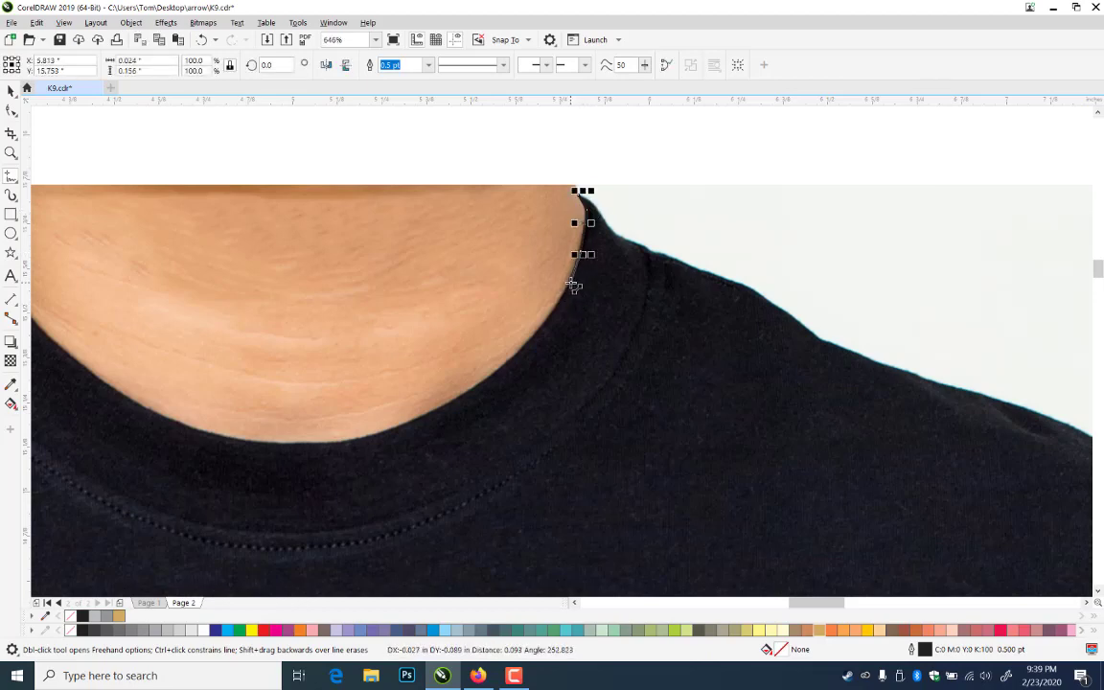
{"action": "left_click", "coordinate": [567, 286]}
{"action": "left_click", "coordinate": [548, 316]}
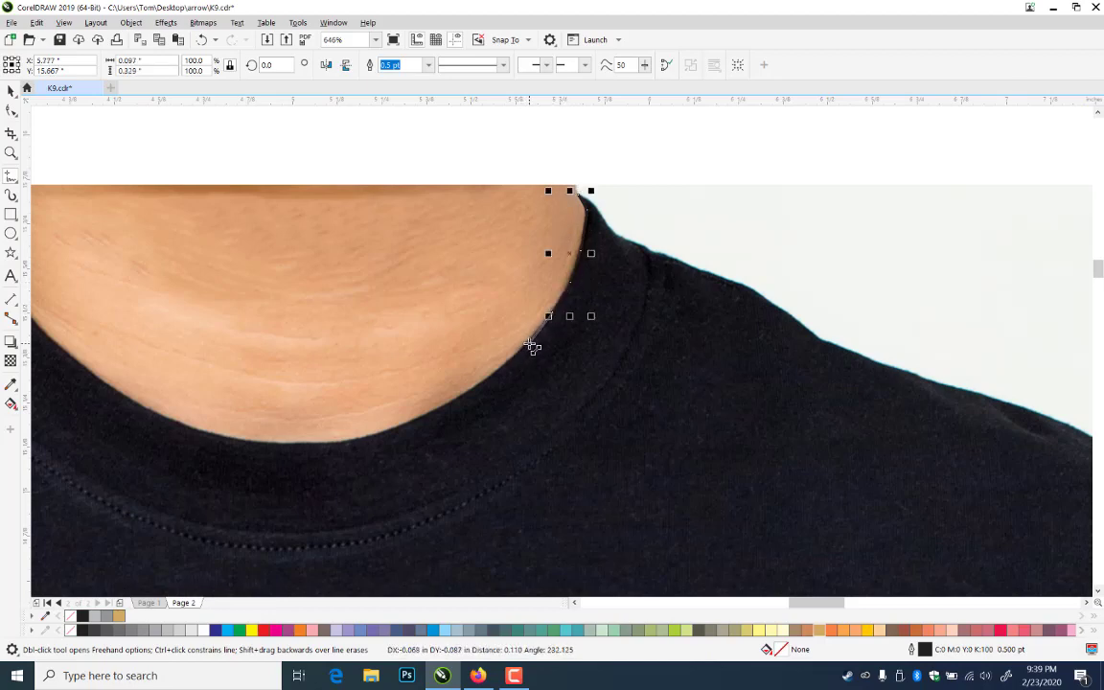
{"action": "left_click", "coordinate": [526, 346]}
{"action": "left_click", "coordinate": [498, 372]}
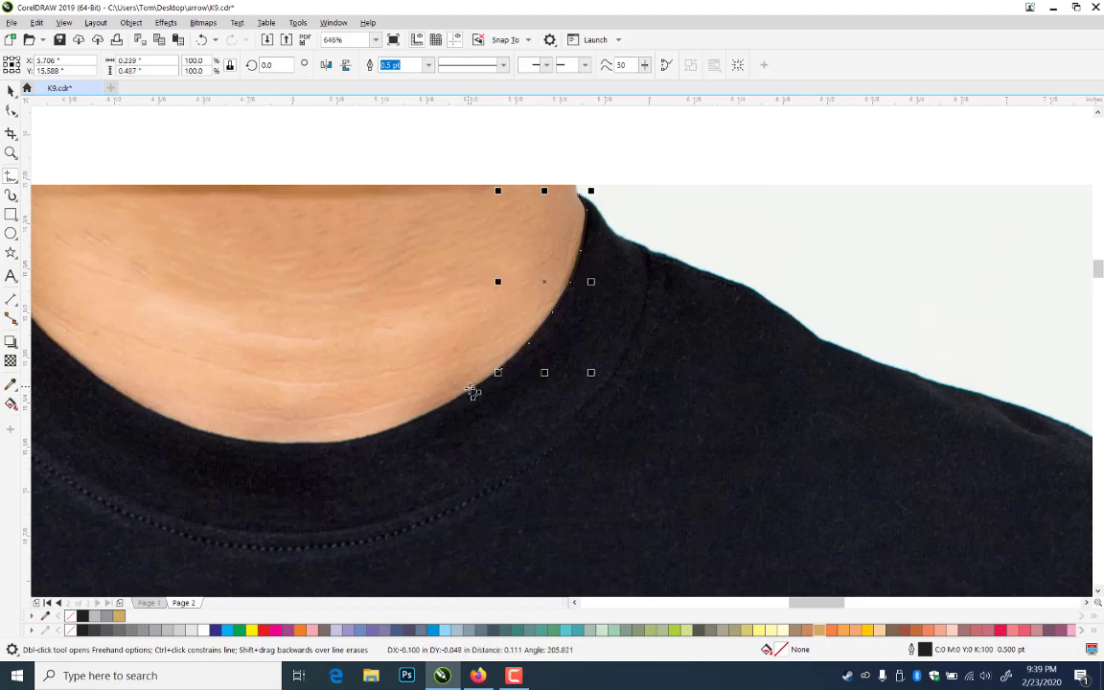
{"action": "left_click", "coordinate": [468, 396]}
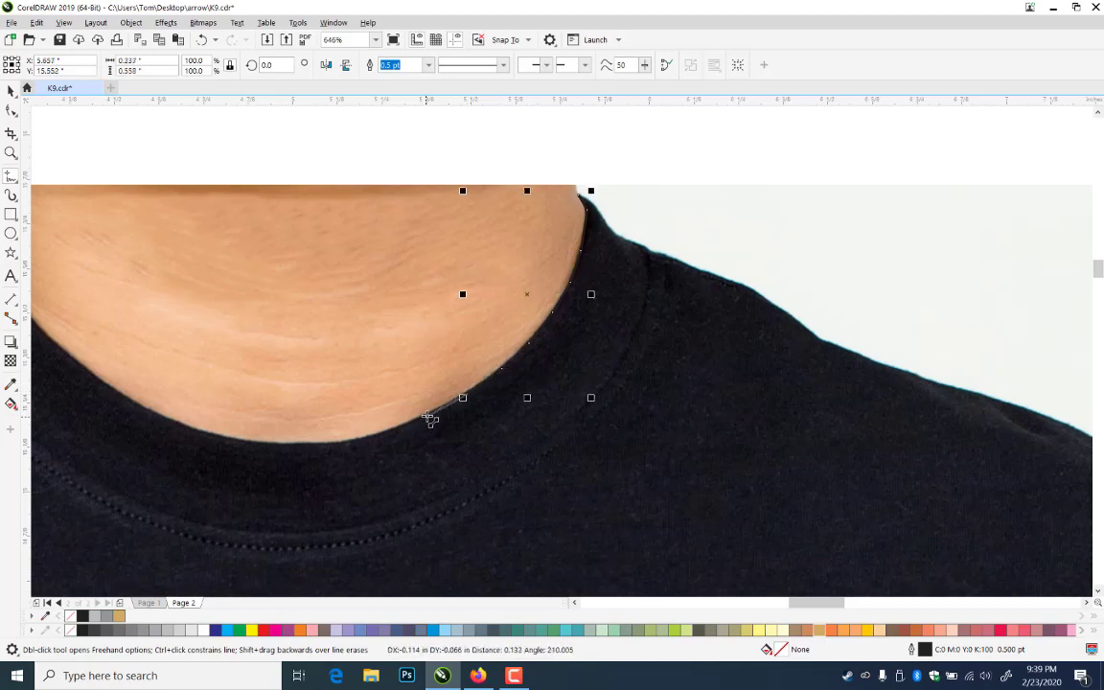
{"action": "left_click", "coordinate": [430, 418]}
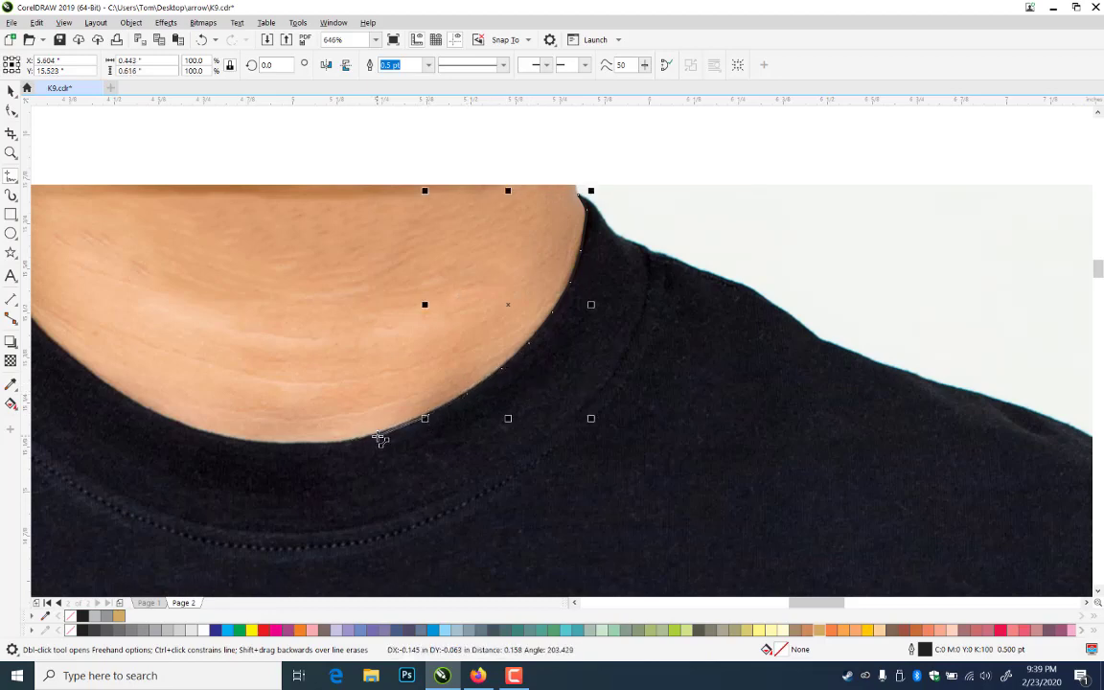
{"action": "left_click", "coordinate": [375, 438]}
{"action": "left_click", "coordinate": [336, 447]}
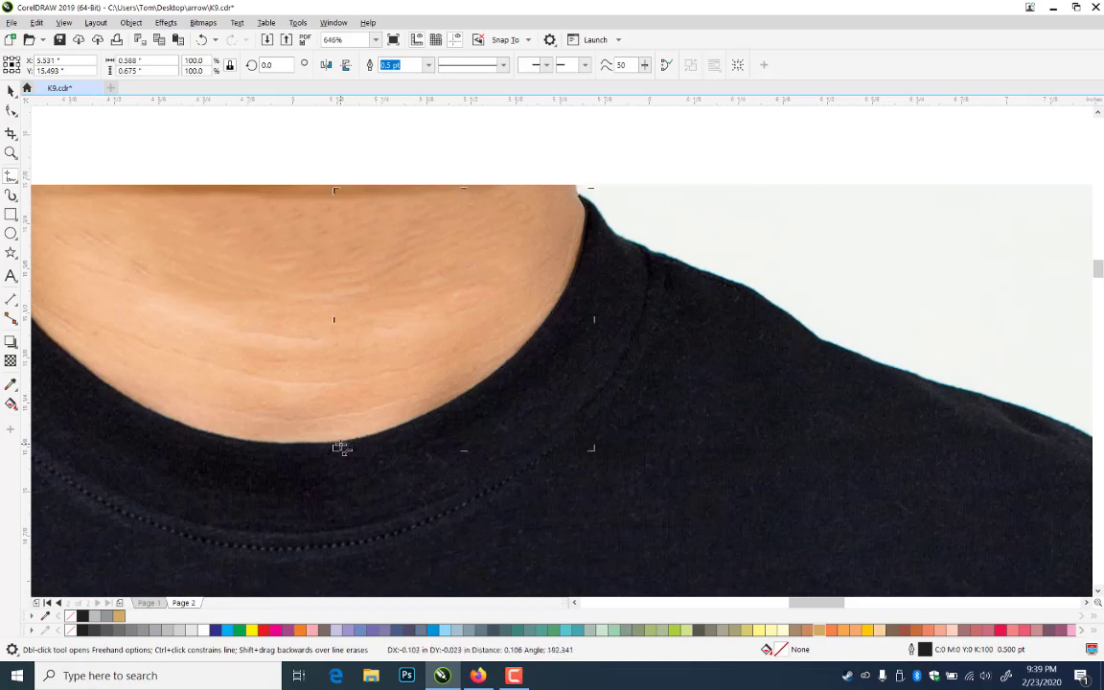
{"action": "left_click", "coordinate": [300, 448]}
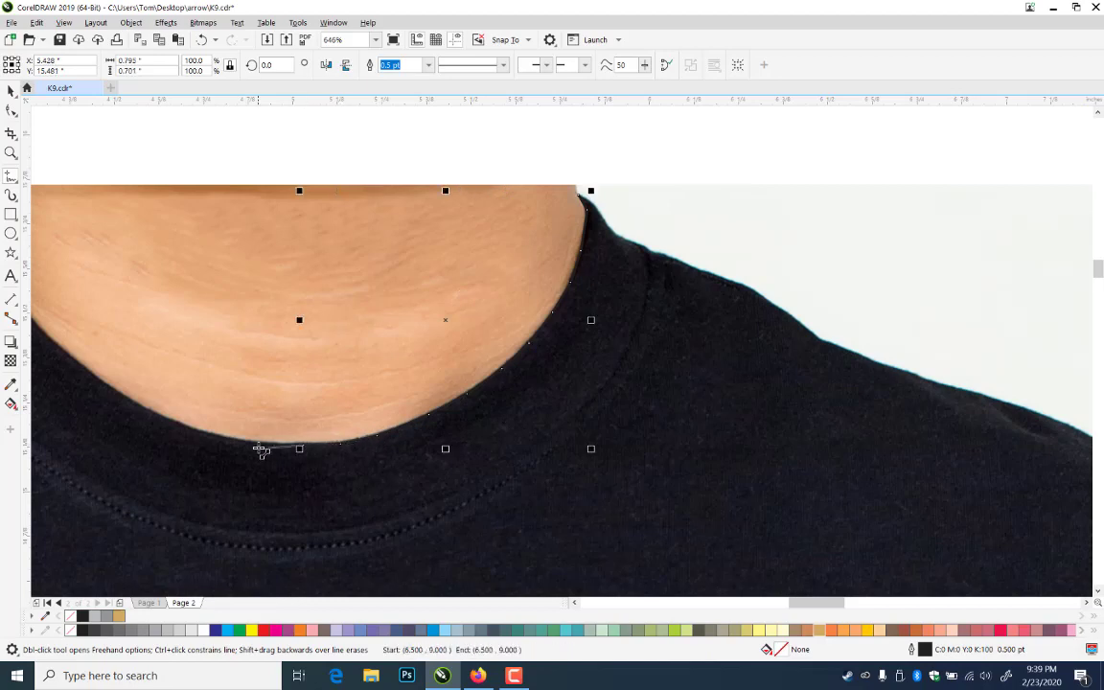
{"action": "left_click", "coordinate": [255, 447]}
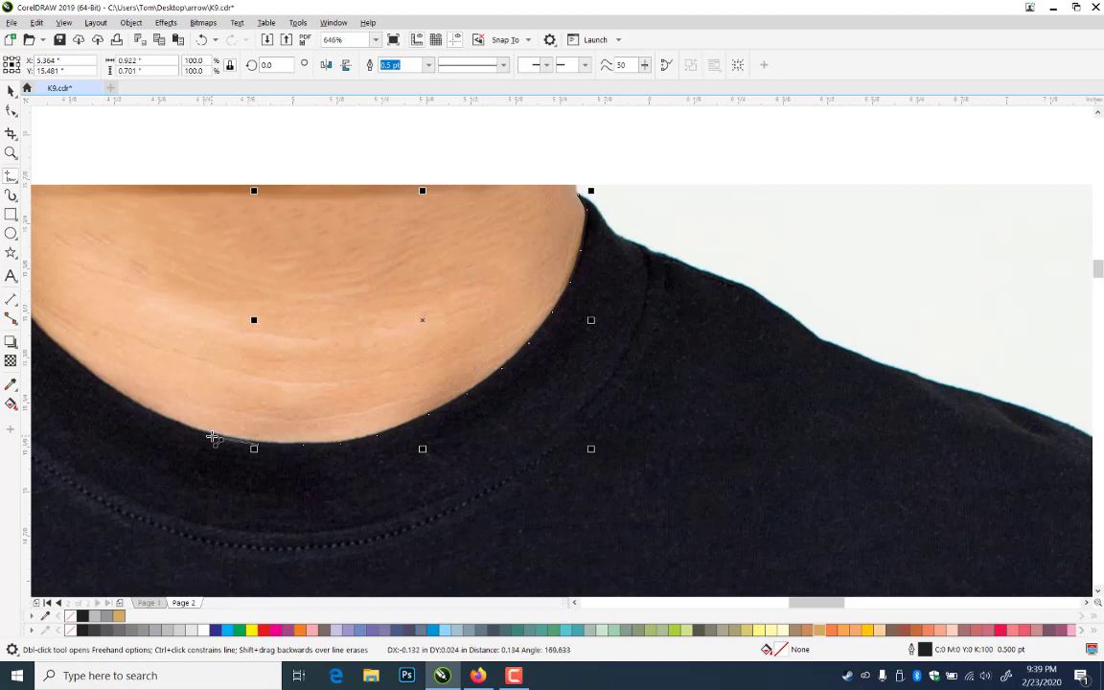
{"action": "left_click", "coordinate": [212, 439]}
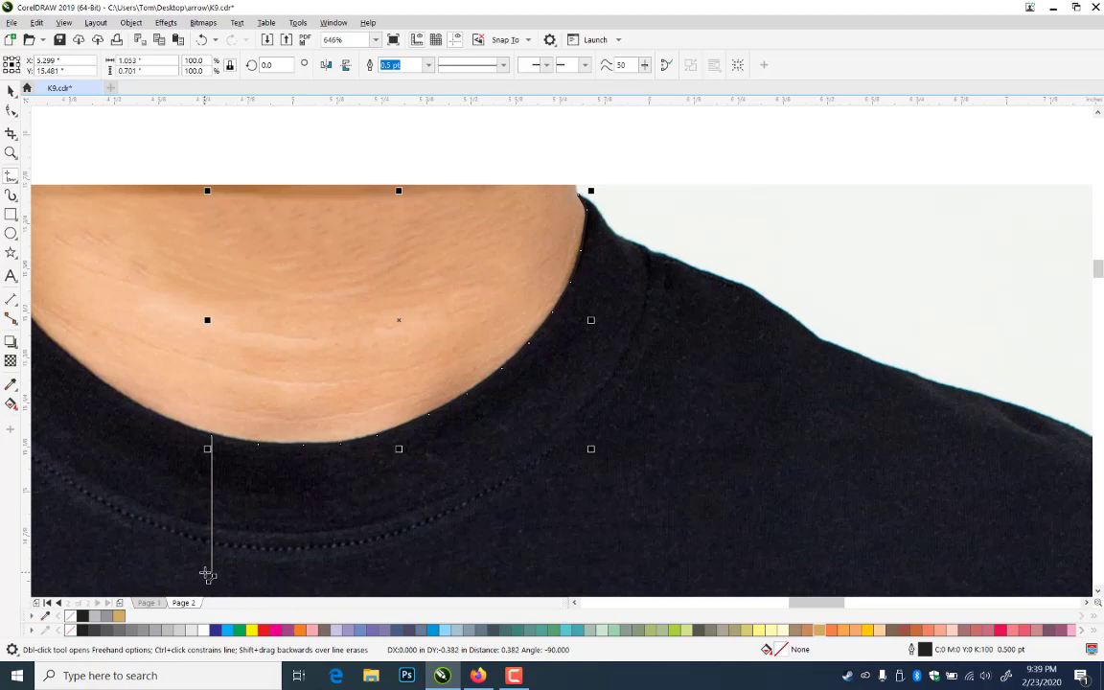
{"action": "double_click", "coordinate": [208, 574]}
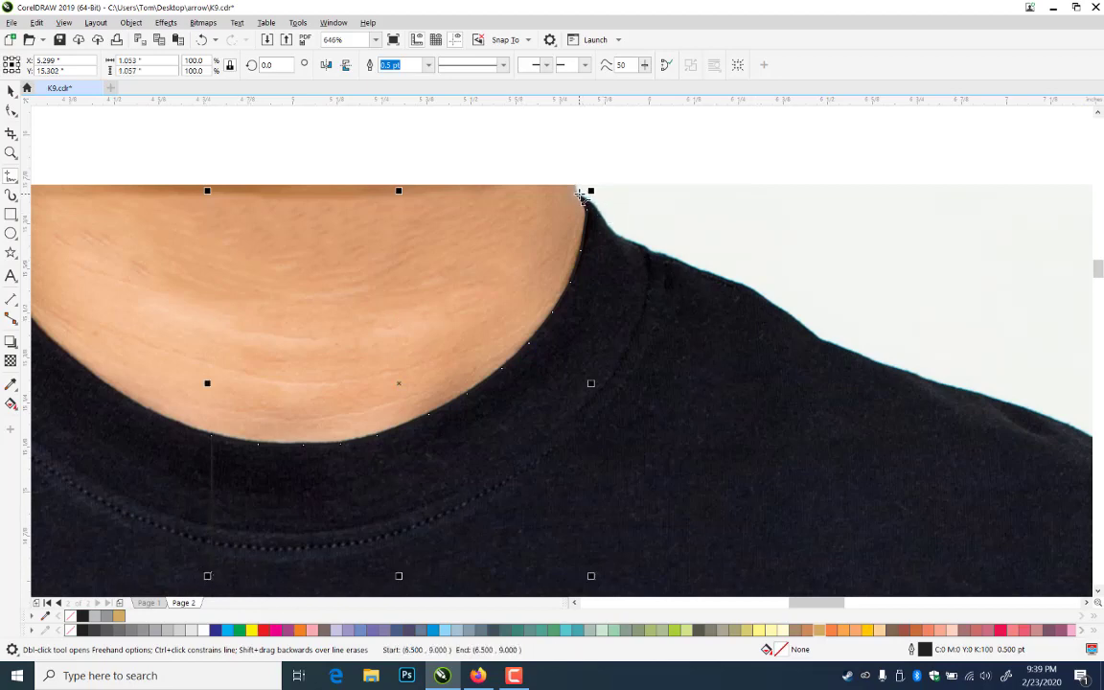
- Continue the Freehand outline from the right collar tip along the collar edge and shoulder slope to just past the sleeve seam
{"action": "left_click", "coordinate": [581, 194]}
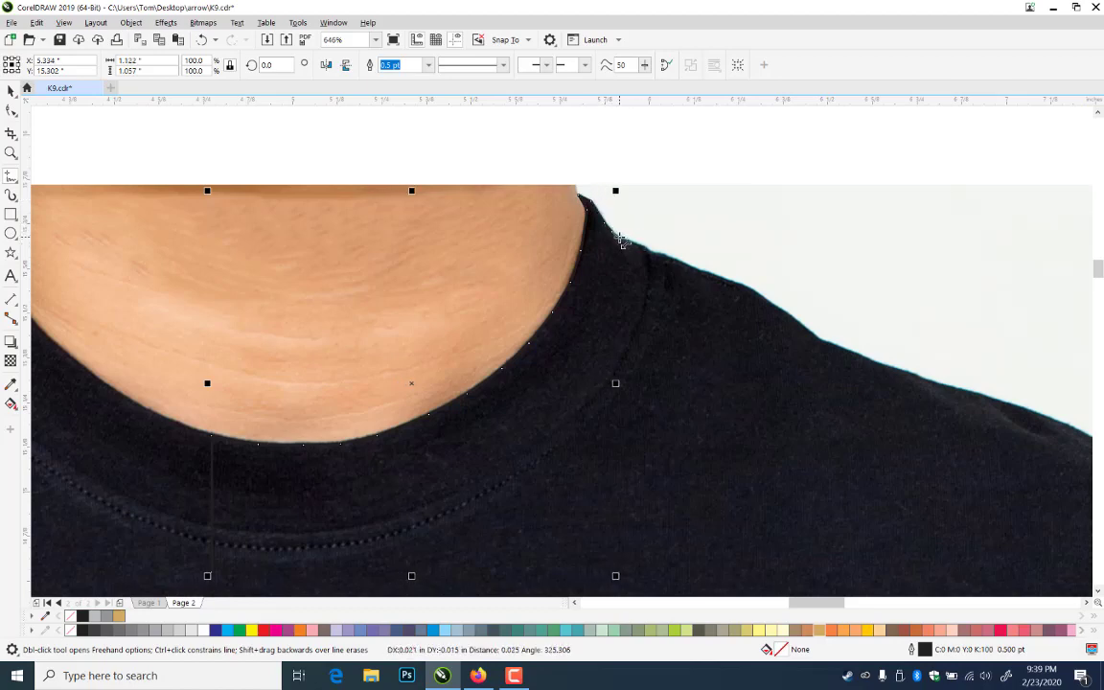
{"action": "left_click", "coordinate": [619, 237]}
{"action": "left_click", "coordinate": [619, 238]}
{"action": "left_click", "coordinate": [648, 250]}
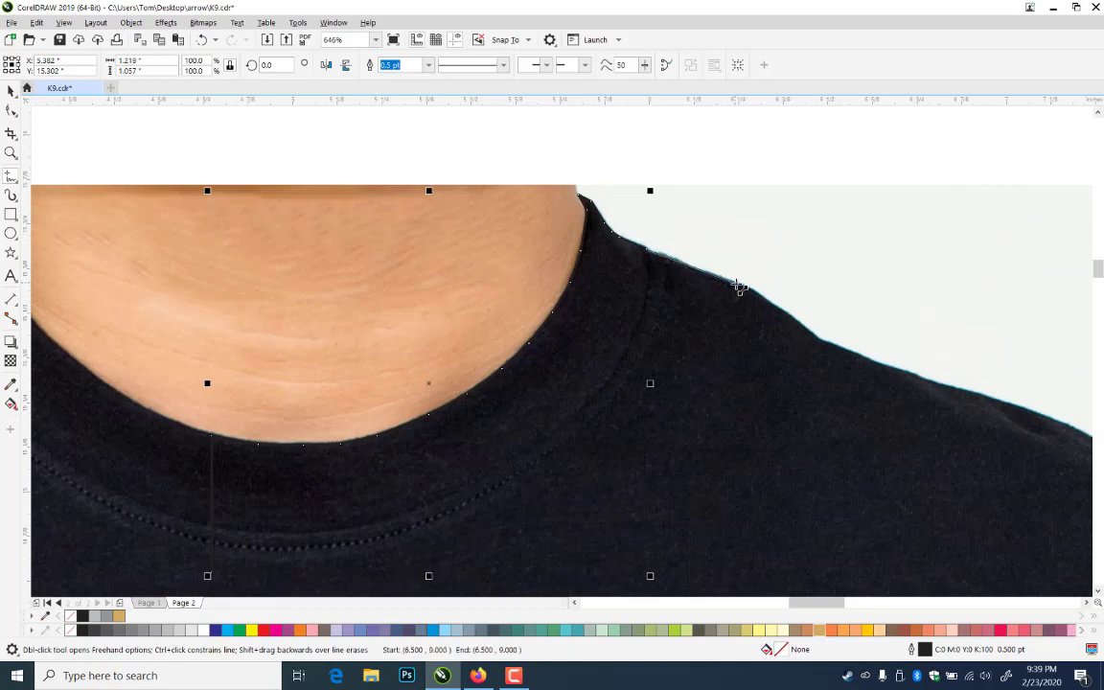
{"action": "left_click", "coordinate": [740, 288]}
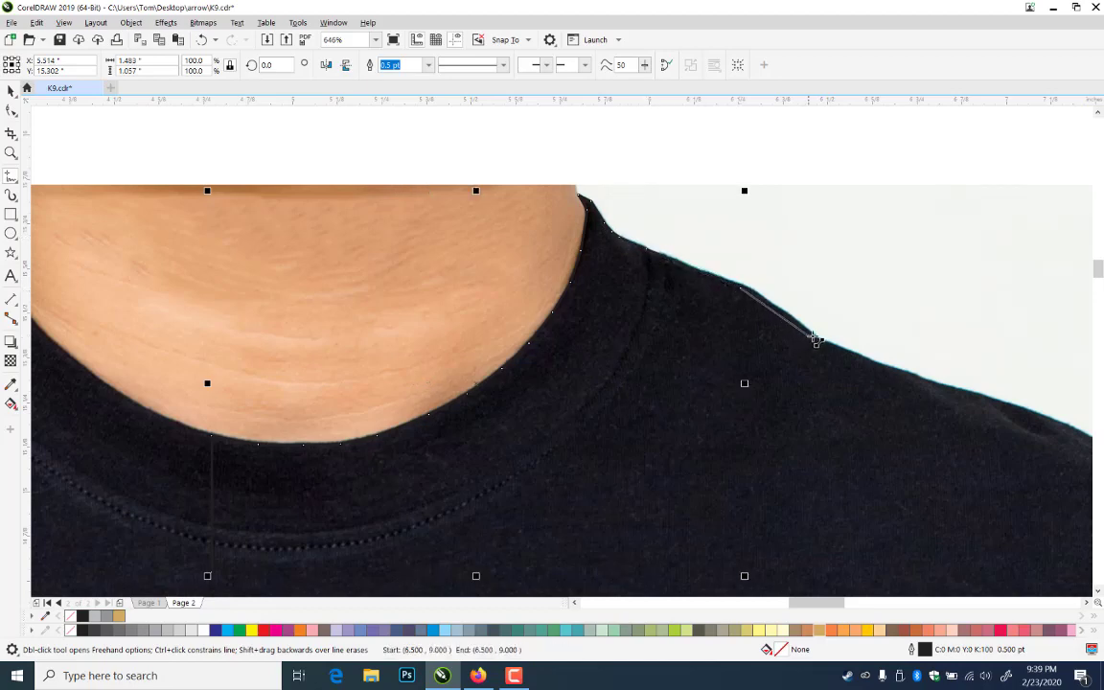
{"action": "left_click", "coordinate": [818, 340]}
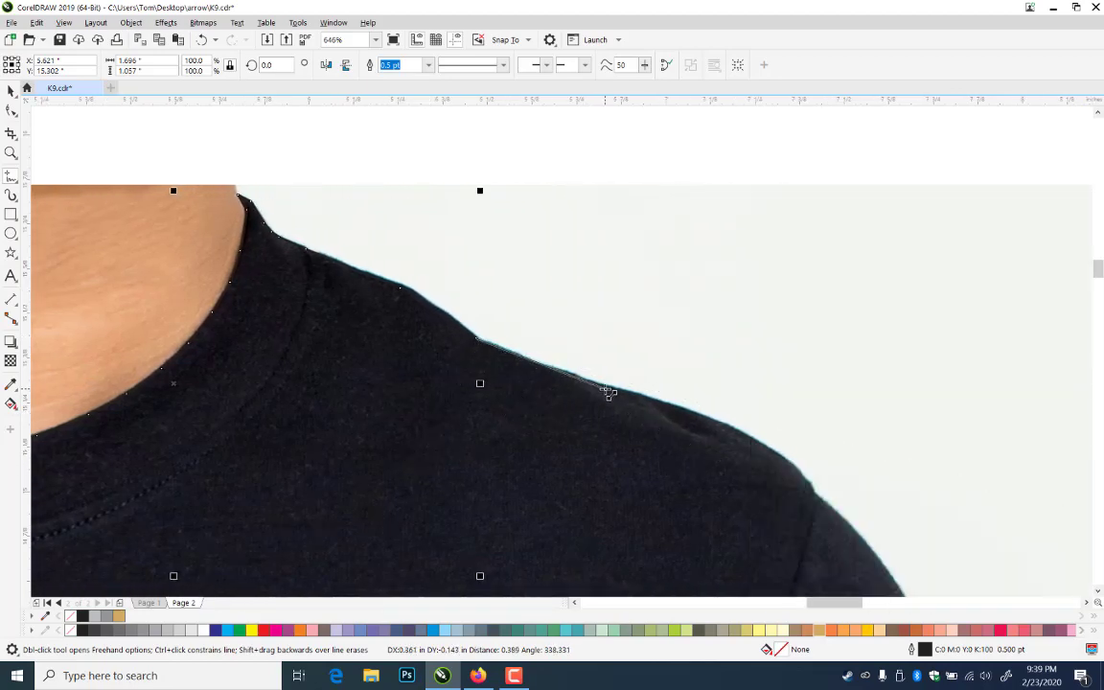
{"action": "left_click", "coordinate": [609, 390]}
{"action": "left_click", "coordinate": [665, 413]}
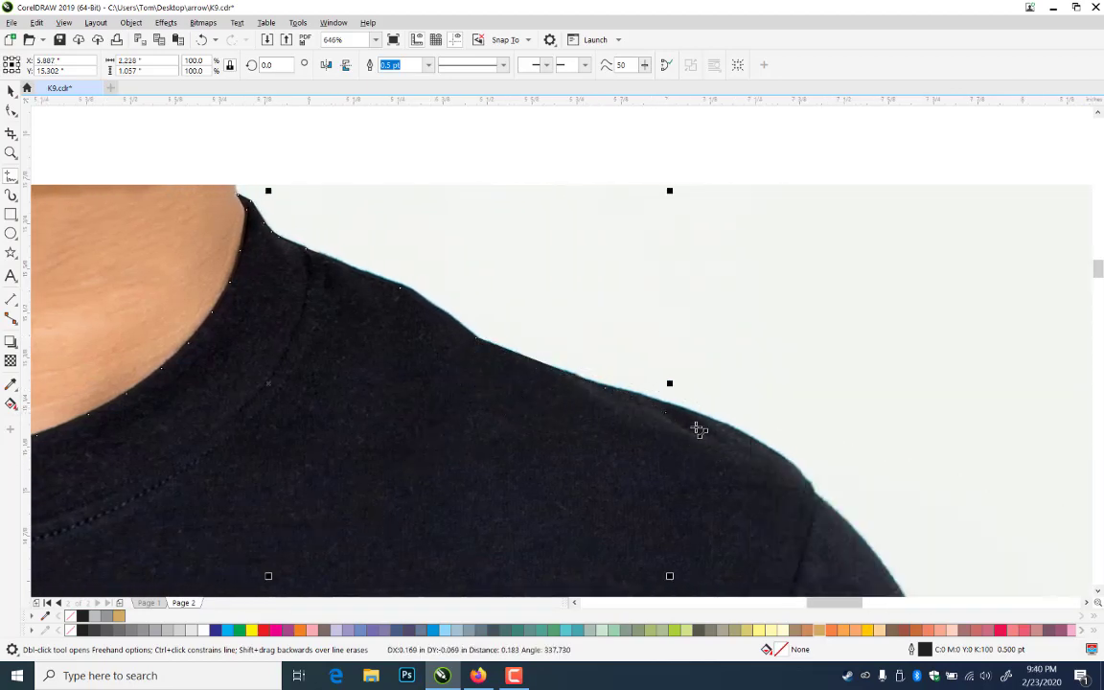
{"action": "left_click", "coordinate": [748, 452]}
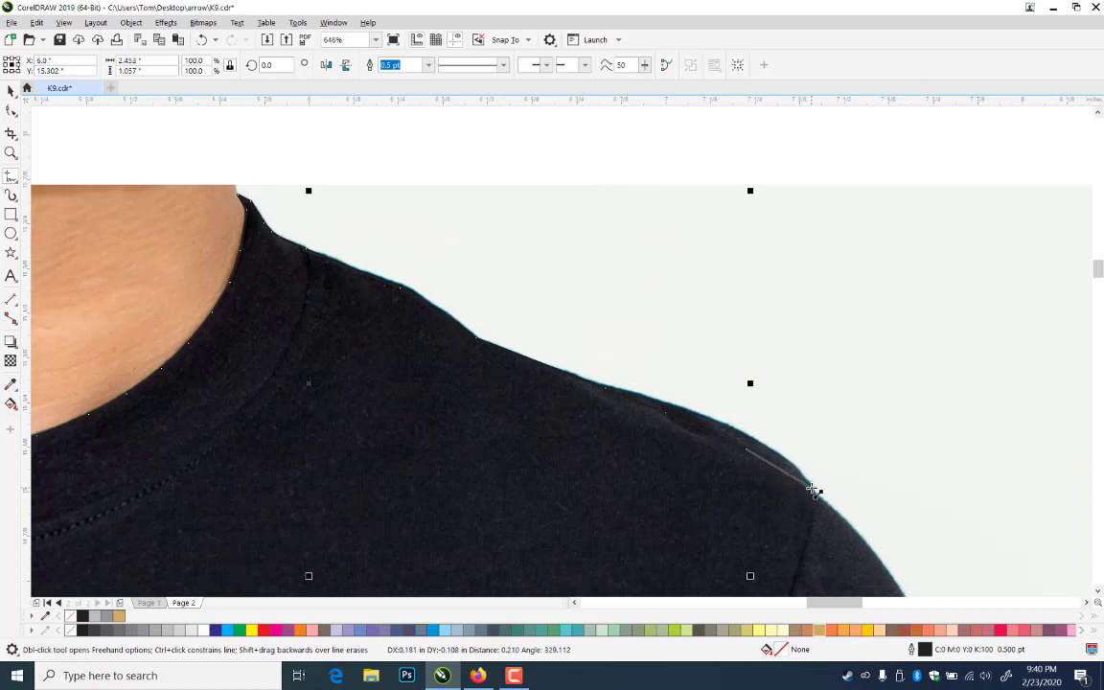
{"action": "left_click", "coordinate": [813, 490]}
{"action": "left_click", "coordinate": [819, 499]}
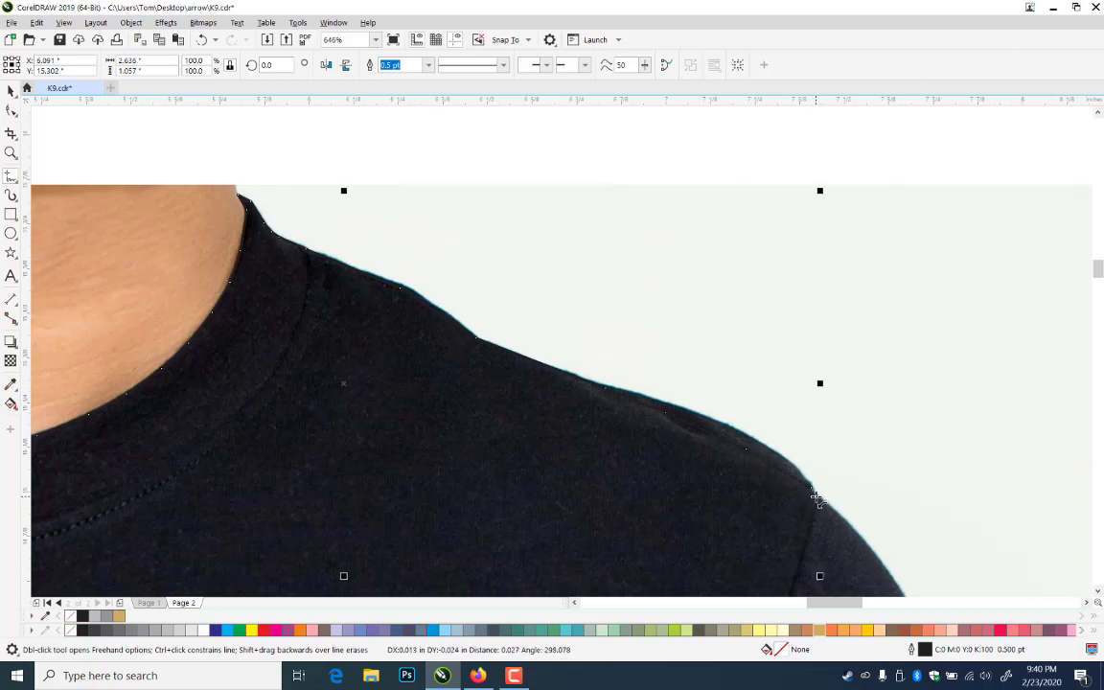
{"action": "left_click", "coordinate": [827, 506]}
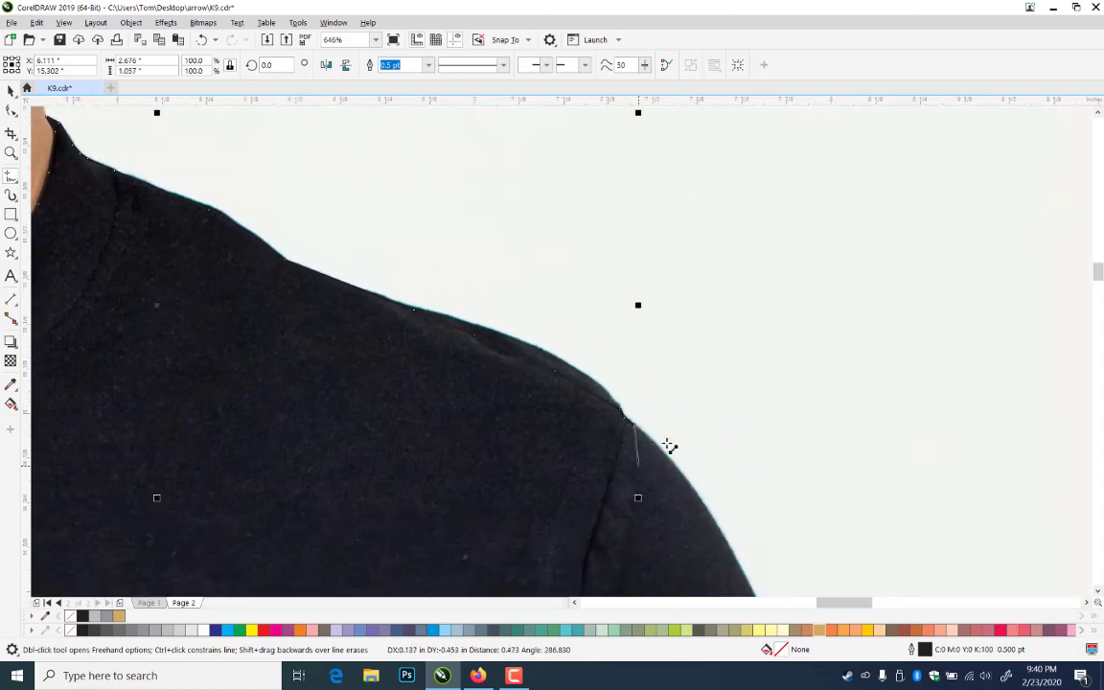
- Trace the right sleeve's outer edge with straight Freehand segments from the shoulder seam down to the cuff's outer corner
{"action": "left_click", "coordinate": [671, 463]}
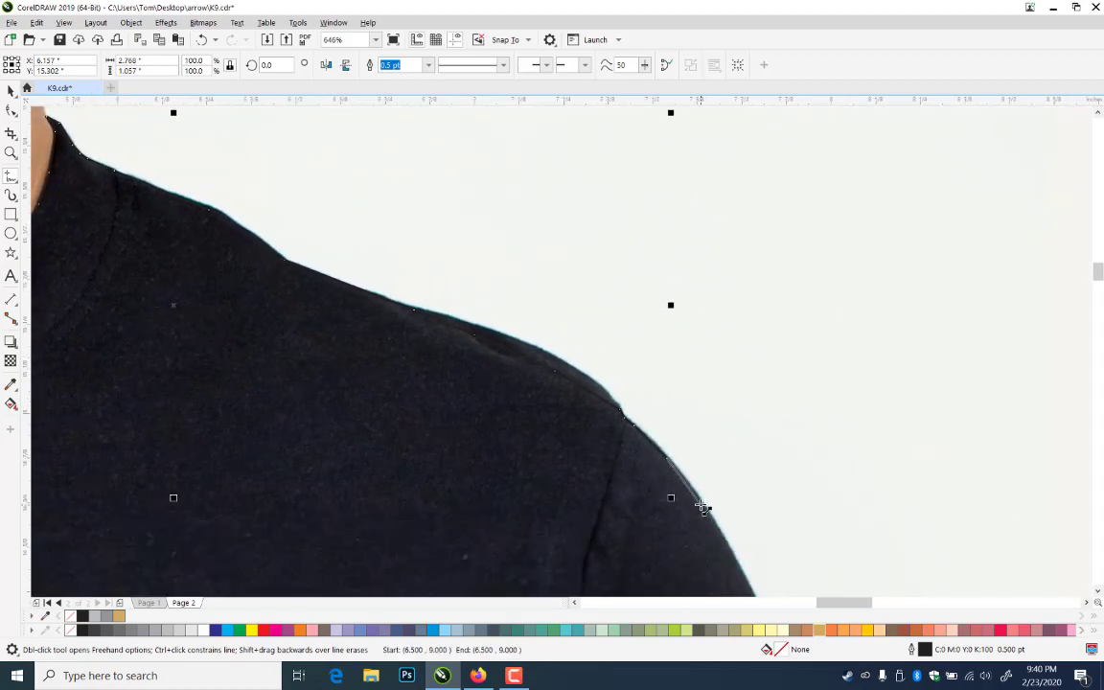
{"action": "left_click", "coordinate": [696, 495]}
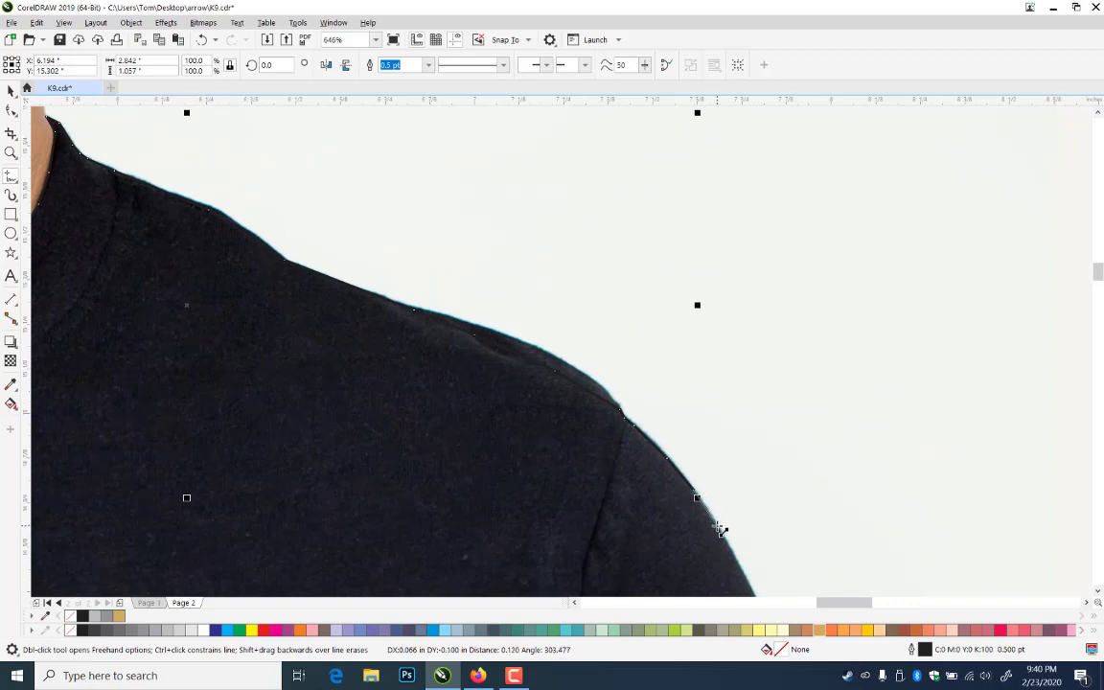
{"action": "left_click", "coordinate": [720, 529]}
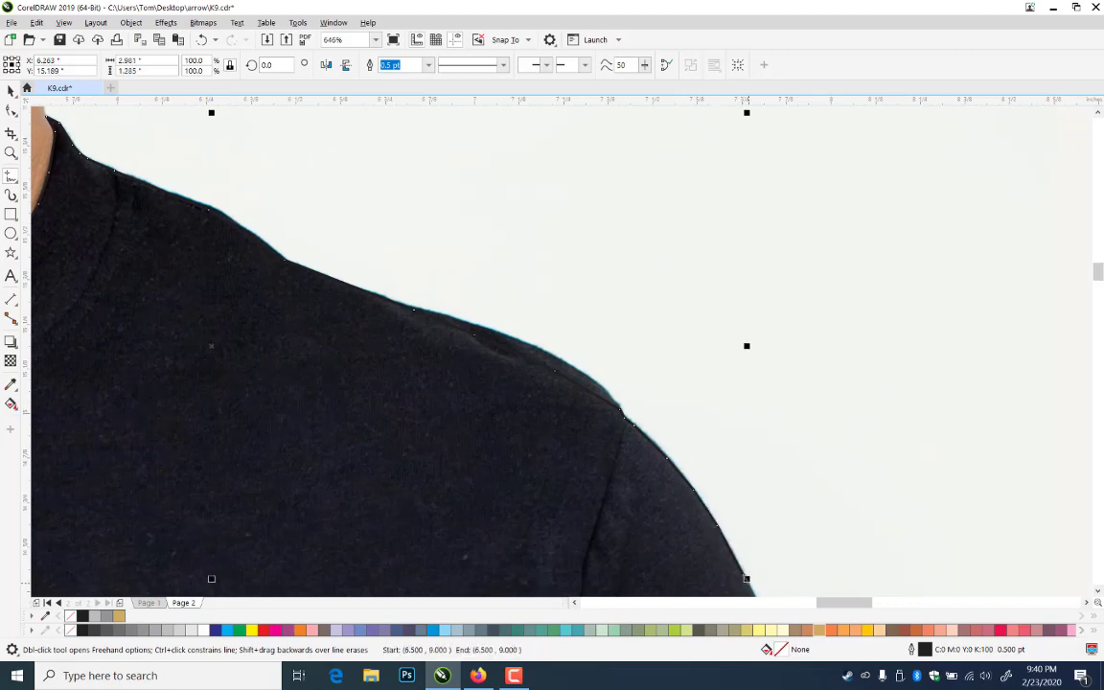
{"action": "scroll", "coordinate": [757, 556], "scroll_direction": "down", "scroll_amount": 4}
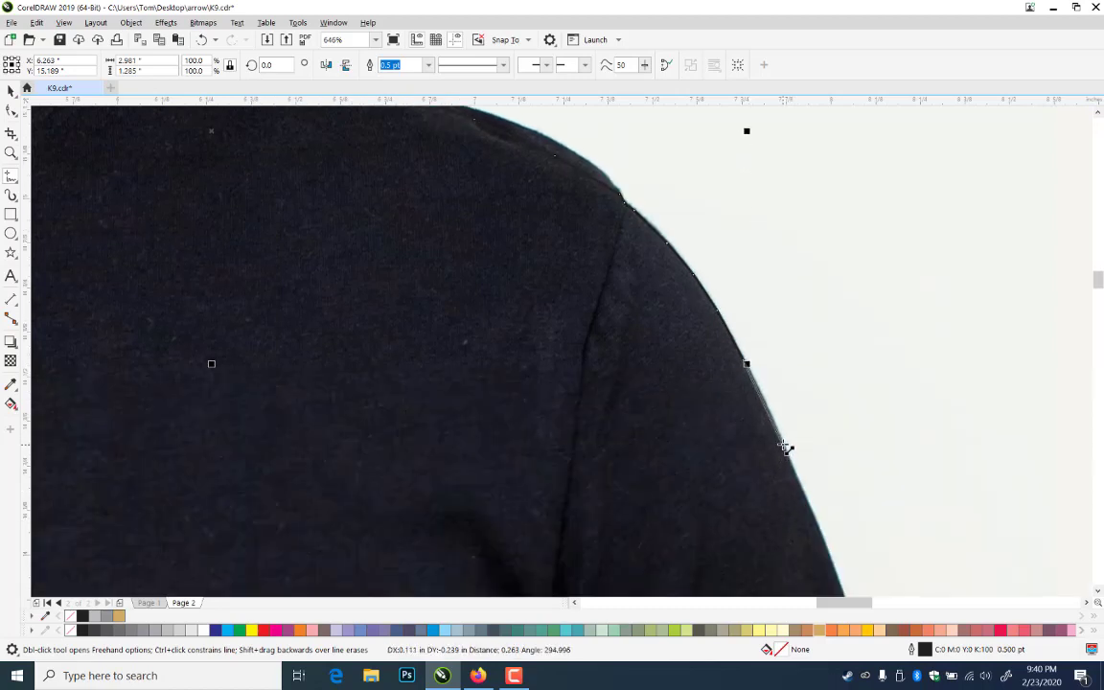
{"action": "left_click", "coordinate": [784, 447]}
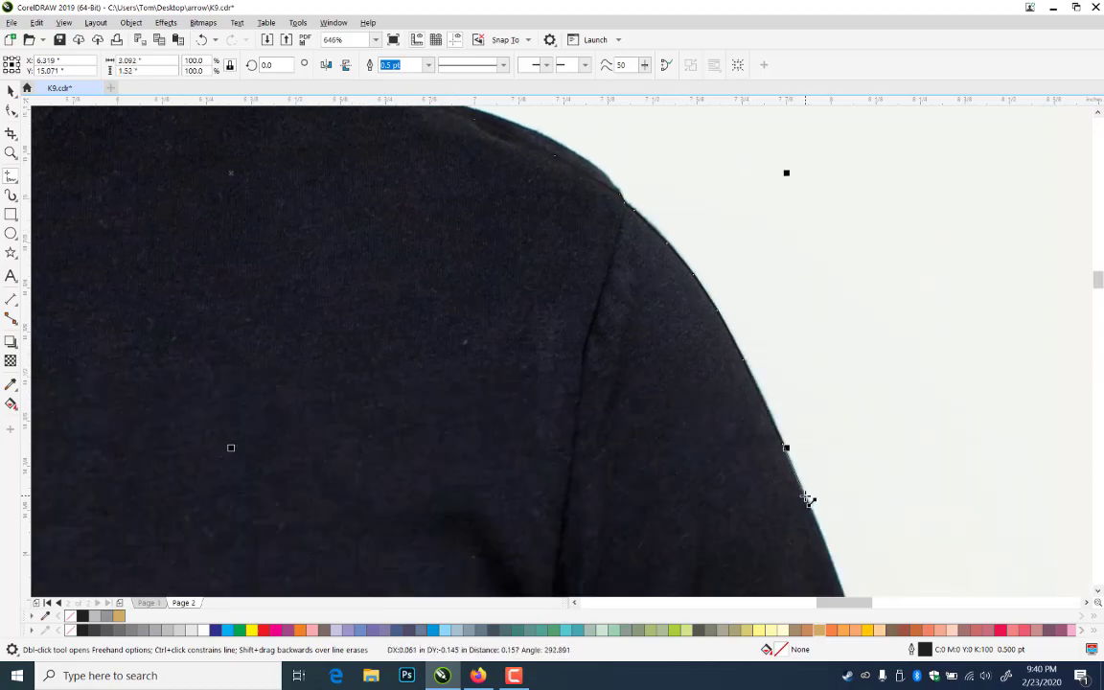
{"action": "left_click", "coordinate": [808, 498]}
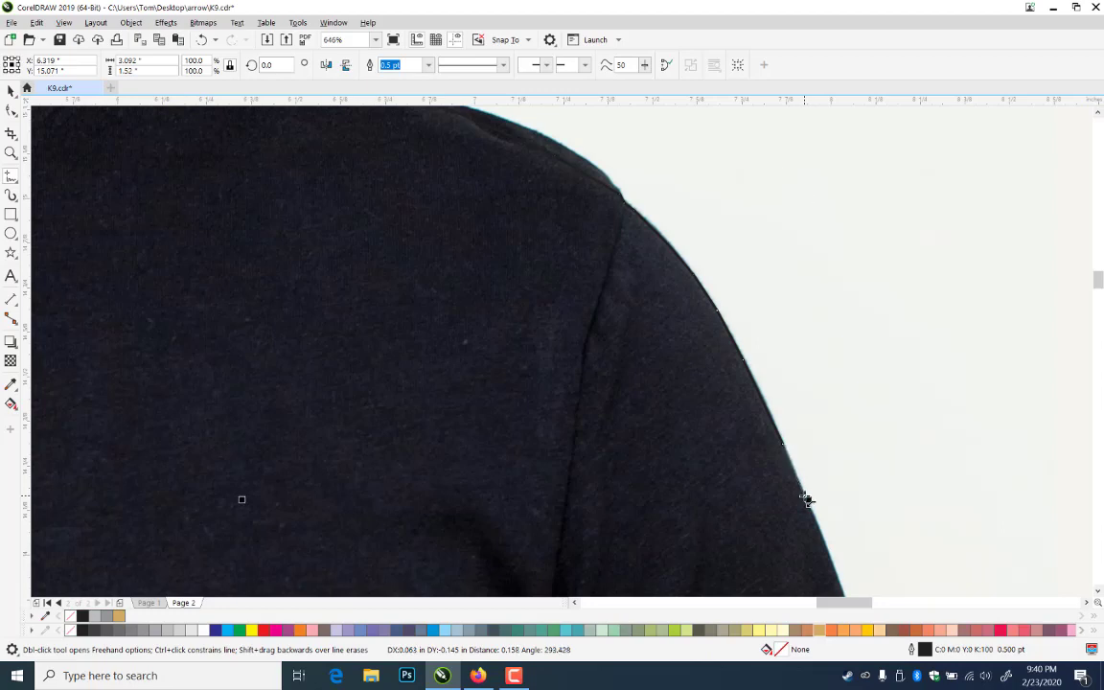
{"action": "left_click", "coordinate": [829, 551]}
{"action": "scroll", "coordinate": [829, 551], "scroll_direction": "down", "scroll_amount": 3}
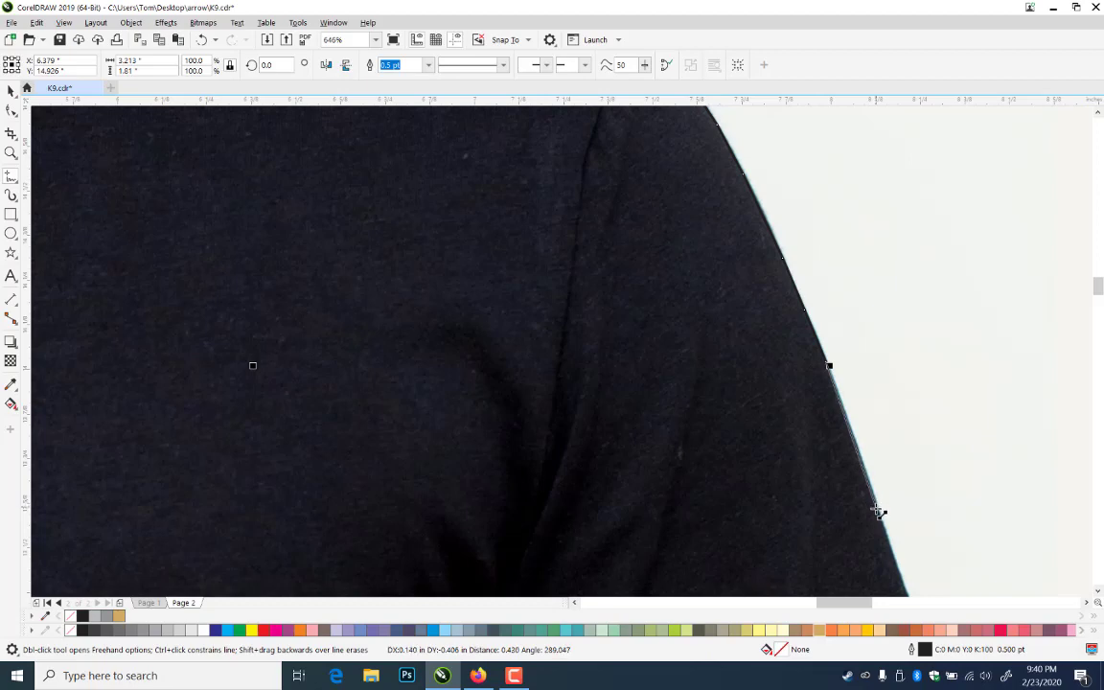
{"action": "left_click", "coordinate": [880, 513]}
{"action": "scroll", "coordinate": [880, 513], "scroll_direction": "down", "scroll_amount": 2}
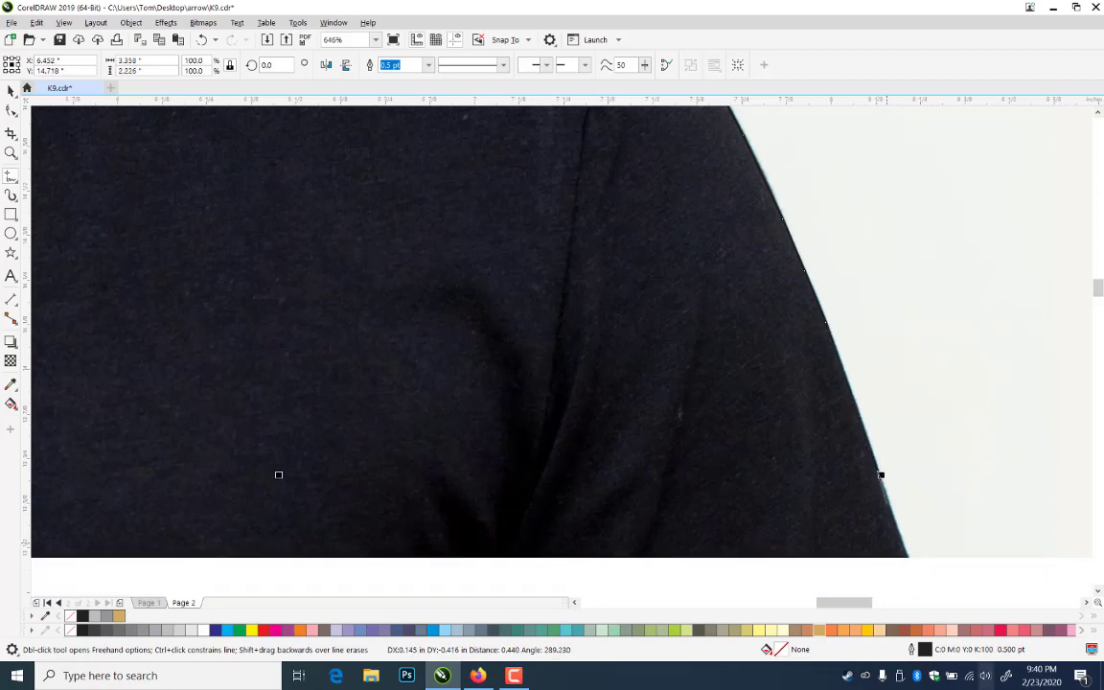
{"action": "scroll", "coordinate": [880, 407], "scroll_direction": "down", "scroll_amount": 3}
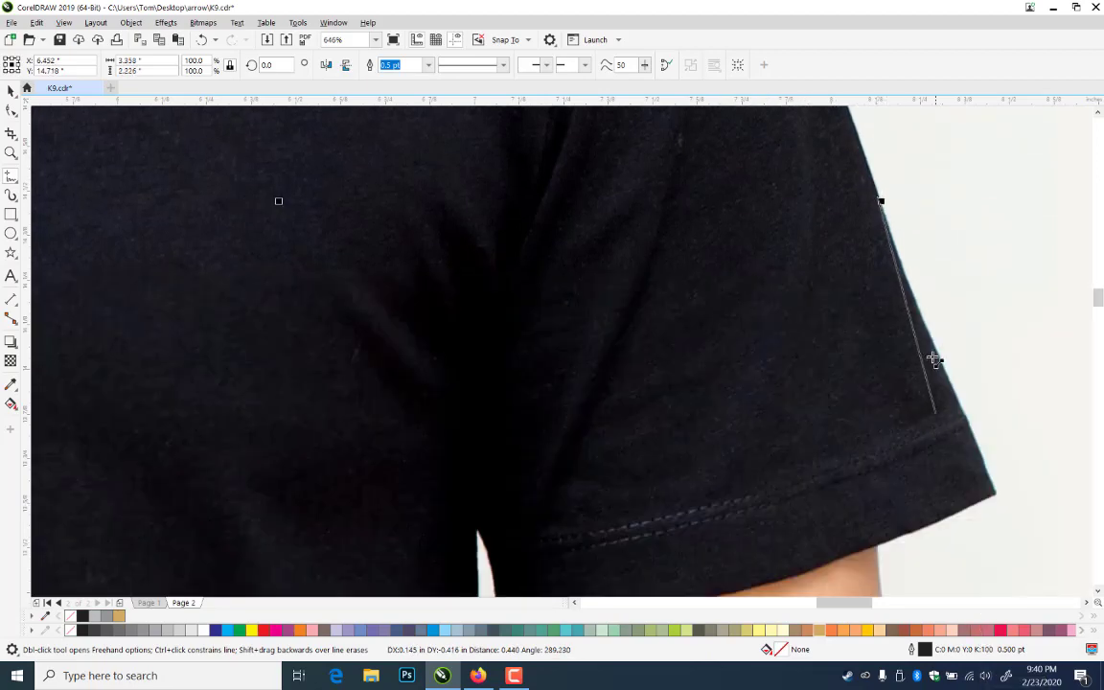
{"action": "left_click", "coordinate": [926, 332]}
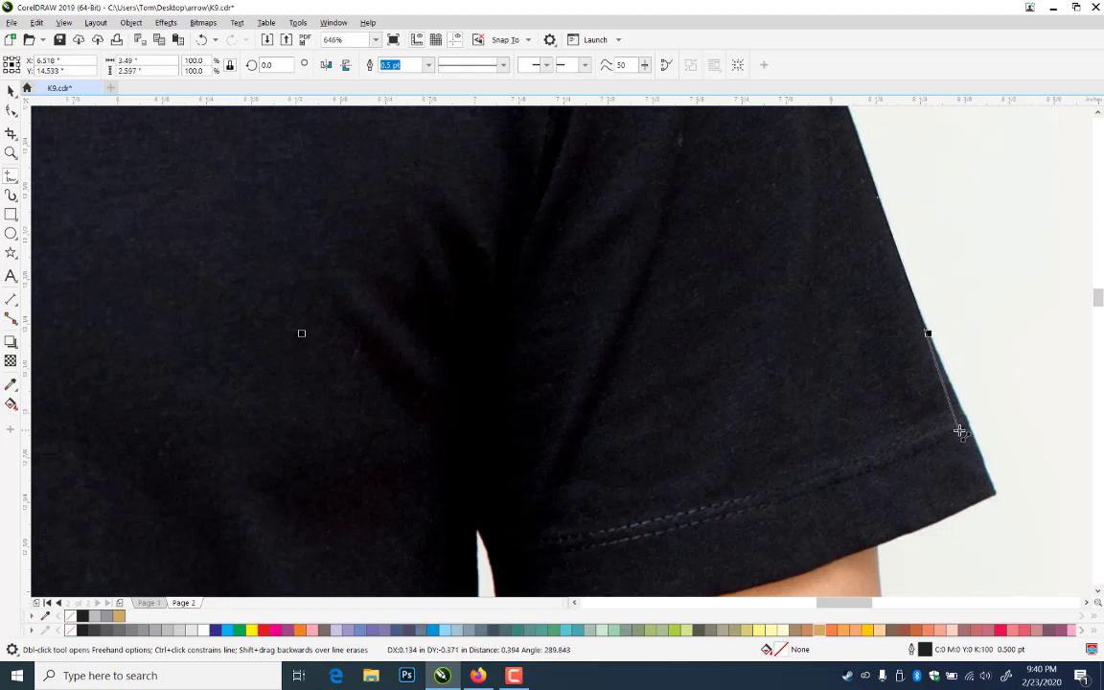
{"action": "left_click", "coordinate": [963, 416]}
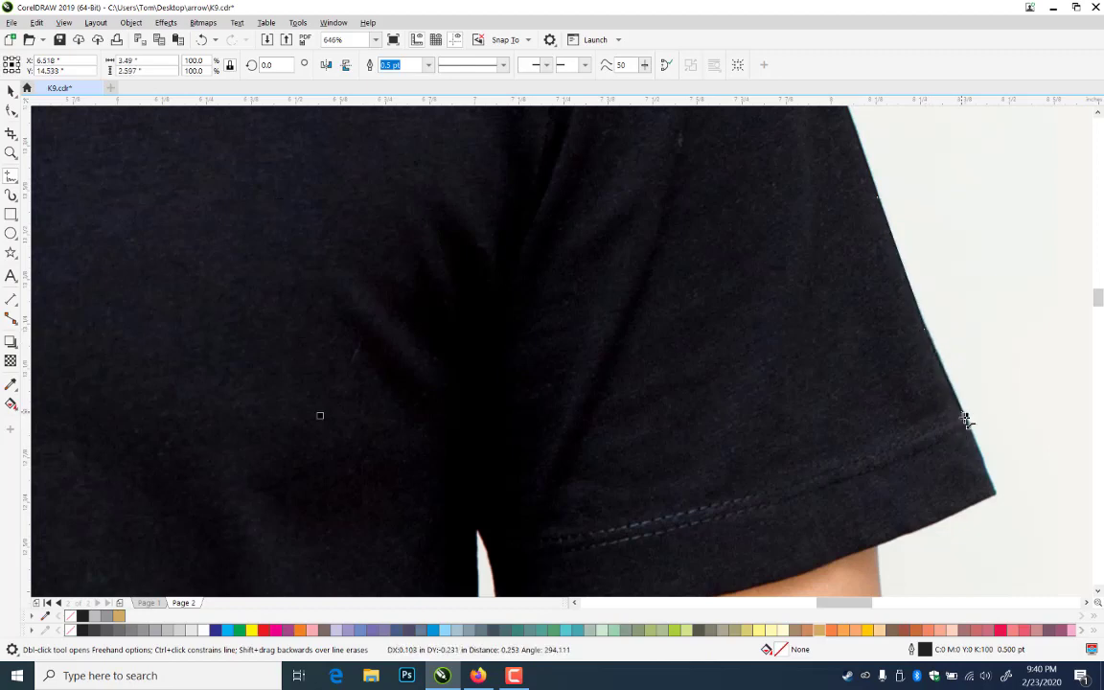
{"action": "left_click", "coordinate": [996, 497]}
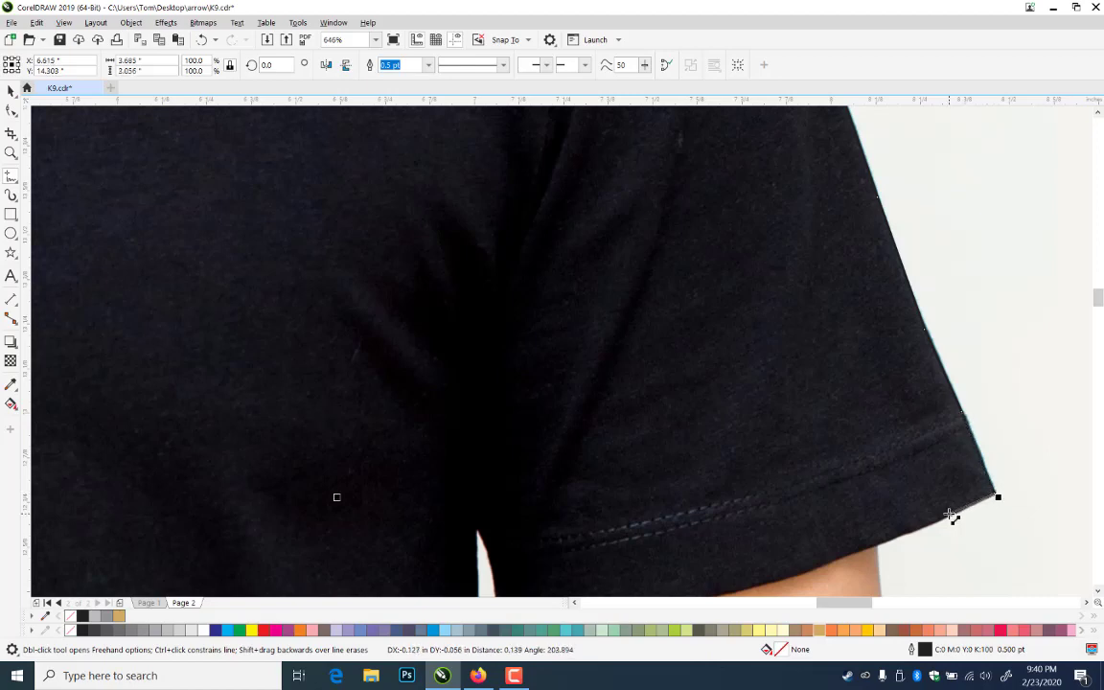
- Trace the right sleeve's hem to the cuff's inner corner and continue up the short inner edge to the underarm notch
{"action": "left_click", "coordinate": [951, 517]}
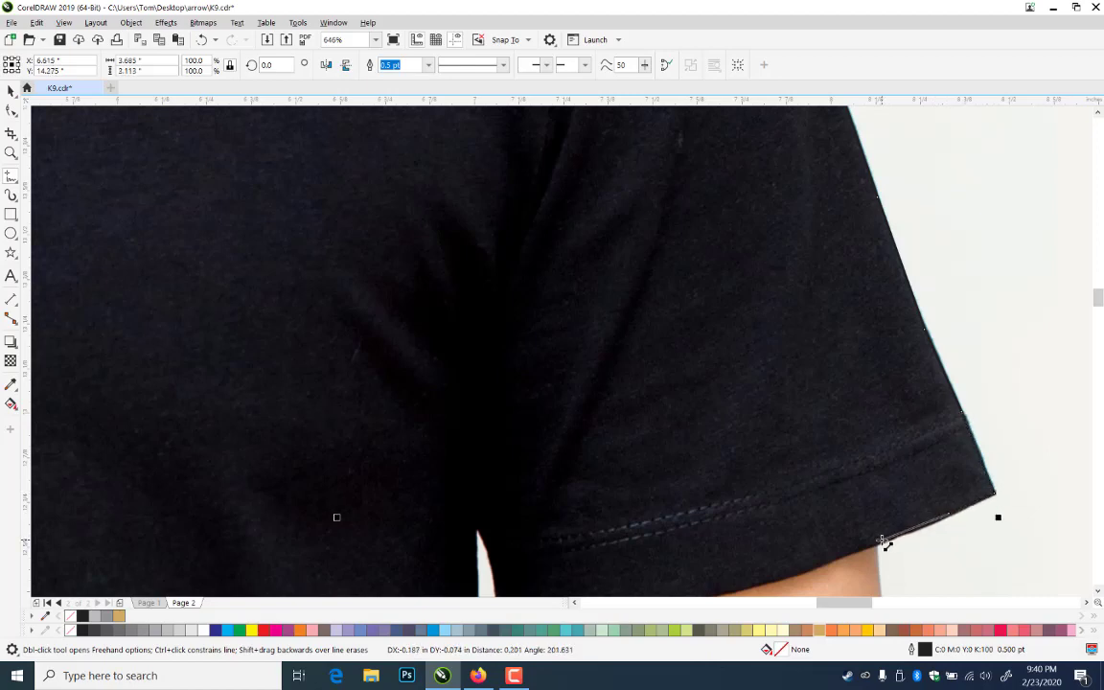
{"action": "left_click", "coordinate": [881, 541]}
{"action": "left_click", "coordinate": [795, 572]}
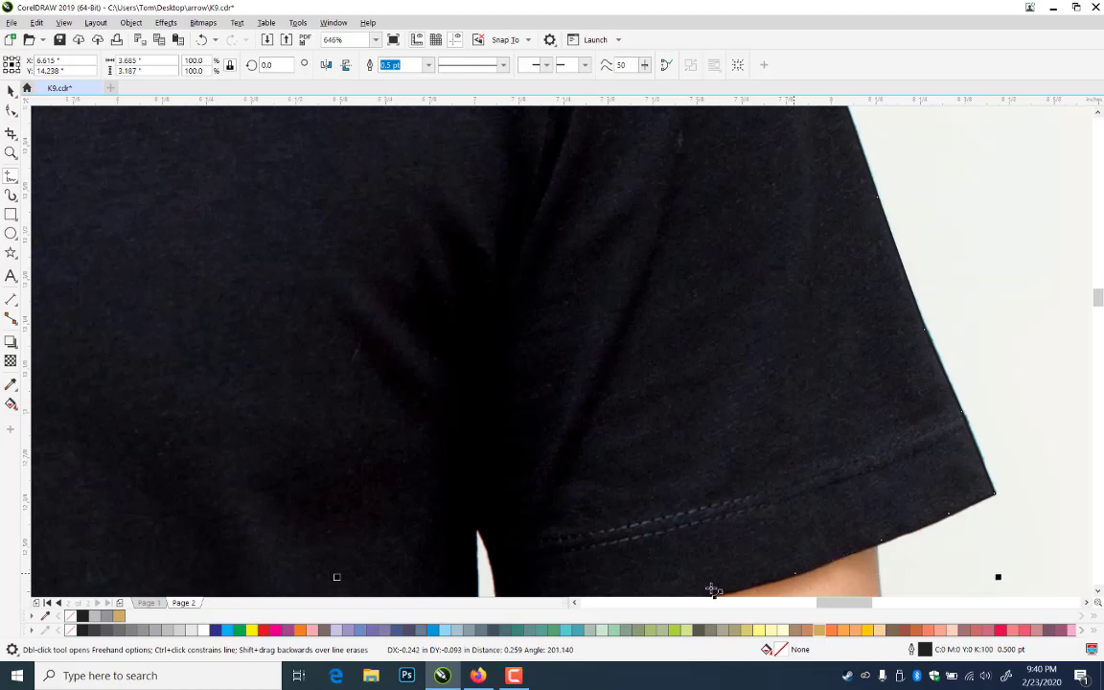
{"action": "scroll", "coordinate": [713, 589], "scroll_direction": "down", "scroll_amount": 1}
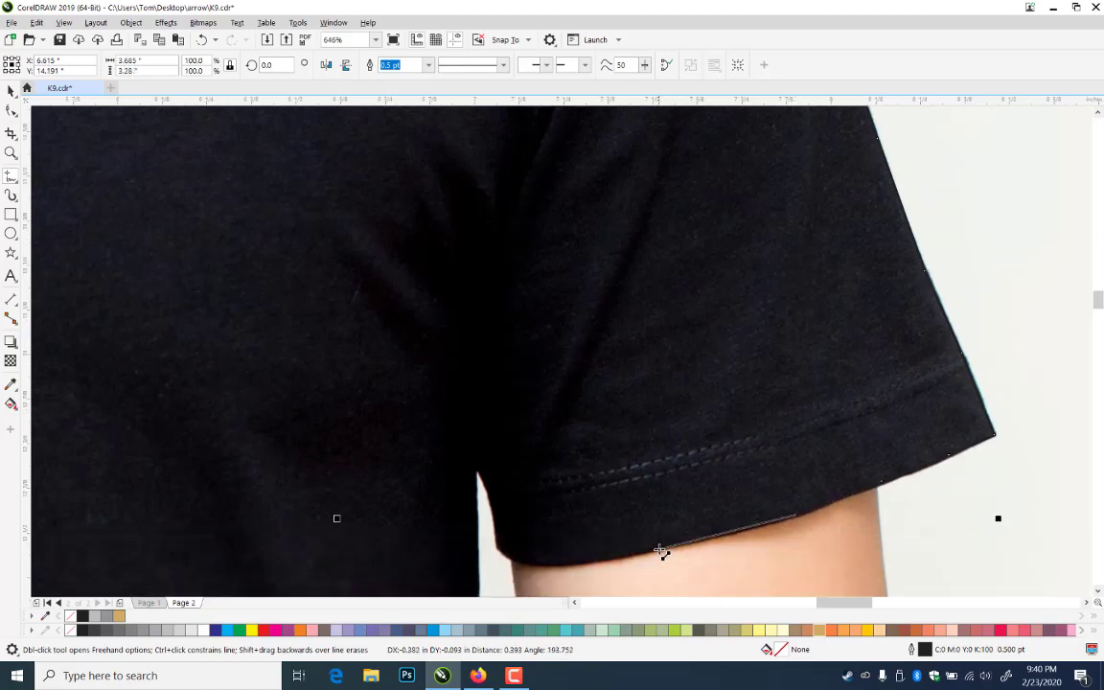
{"action": "left_click", "coordinate": [659, 550]}
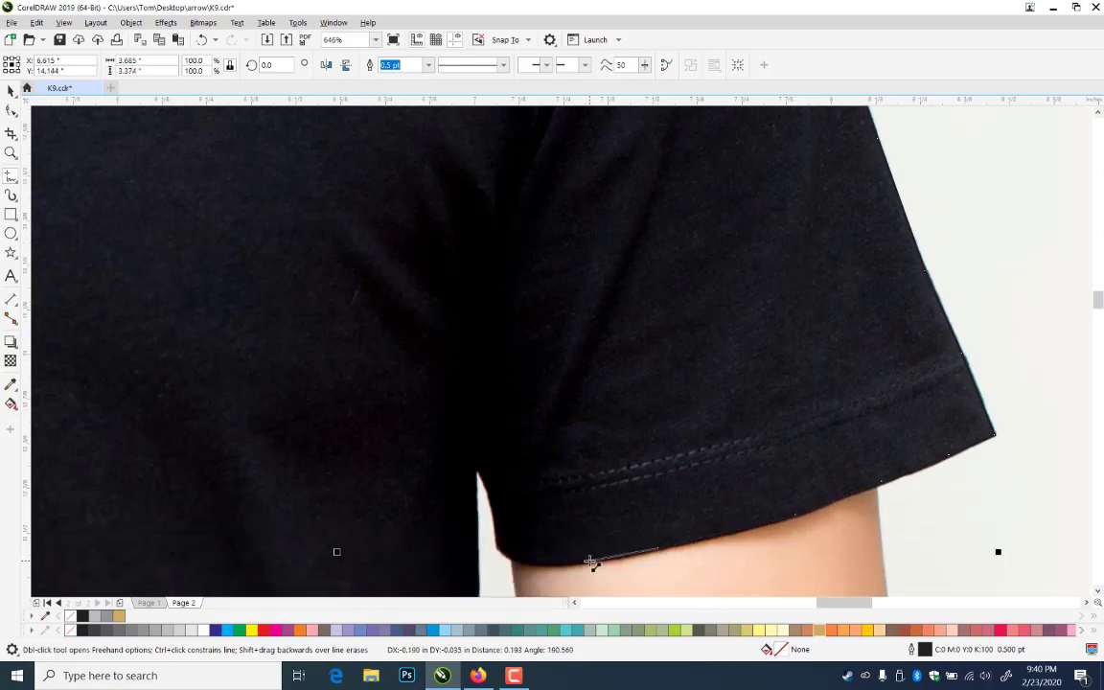
{"action": "left_click", "coordinate": [591, 563]}
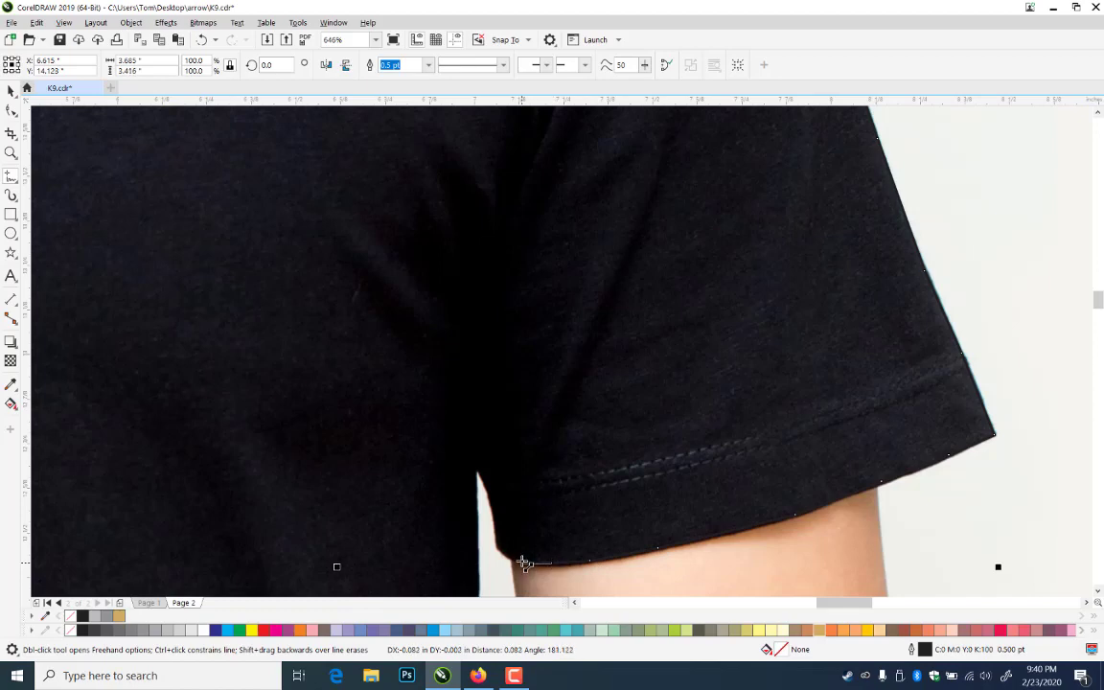
{"action": "left_click", "coordinate": [522, 563]}
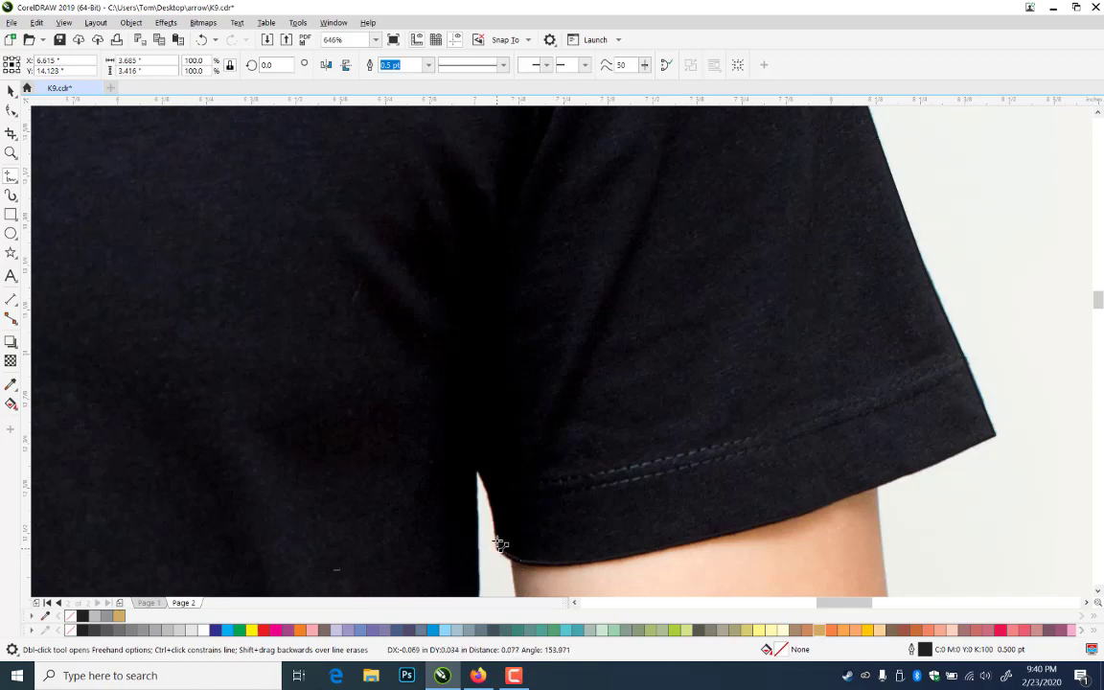
{"action": "left_click", "coordinate": [497, 551]}
{"action": "left_click", "coordinate": [489, 489]}
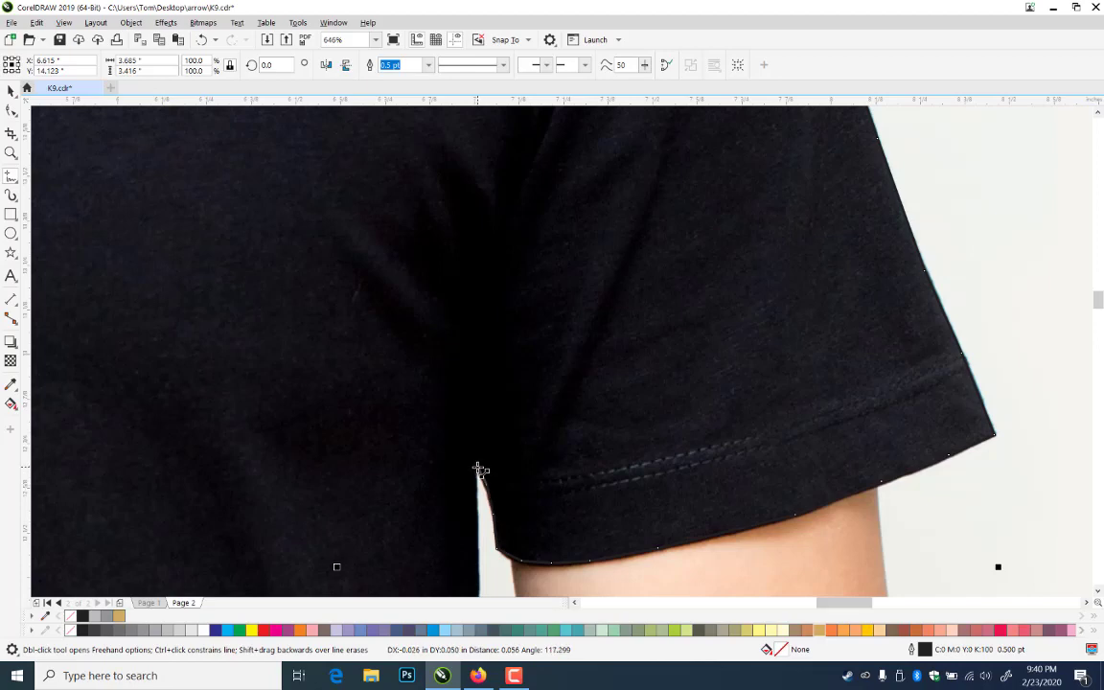
{"action": "left_click", "coordinate": [476, 468]}
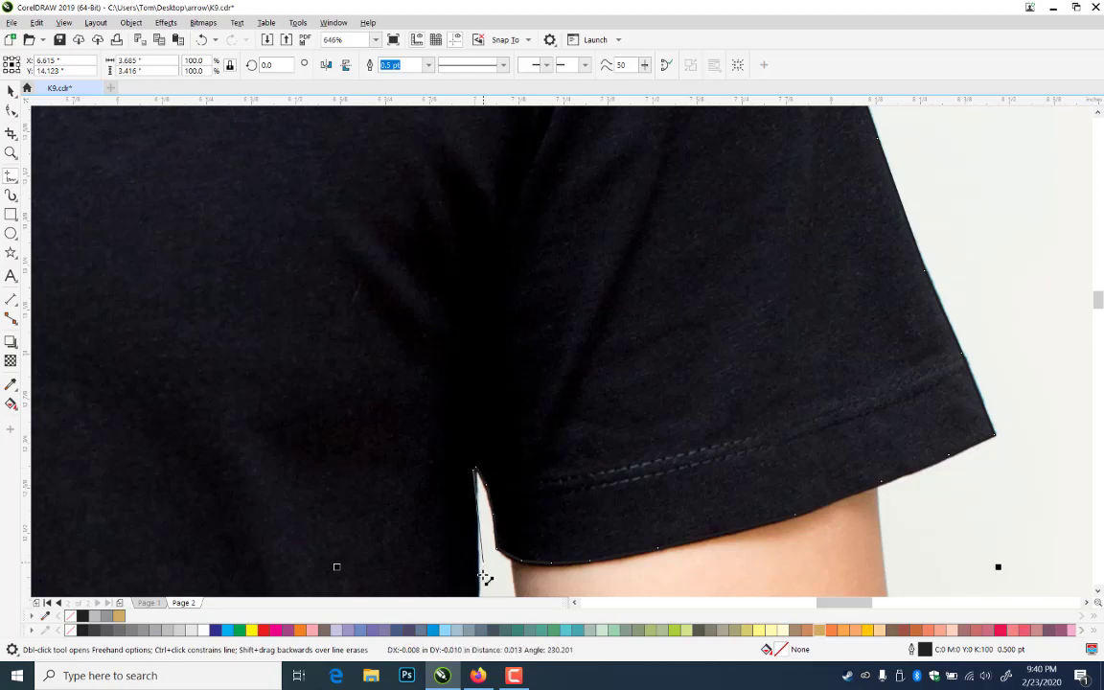
- Trace the shirt's right side from the underarm and along the bottom hem to the centre, ending with a short vertical segment upward
{"action": "double_click", "coordinate": [477, 585]}
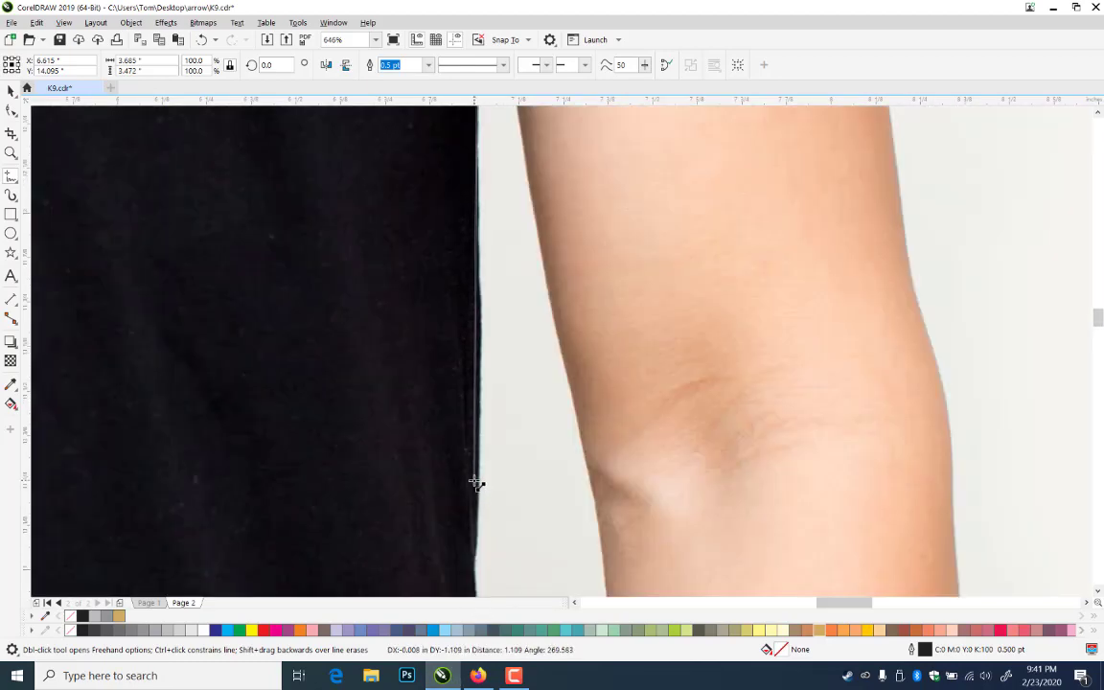
{"action": "double_click", "coordinate": [474, 481]}
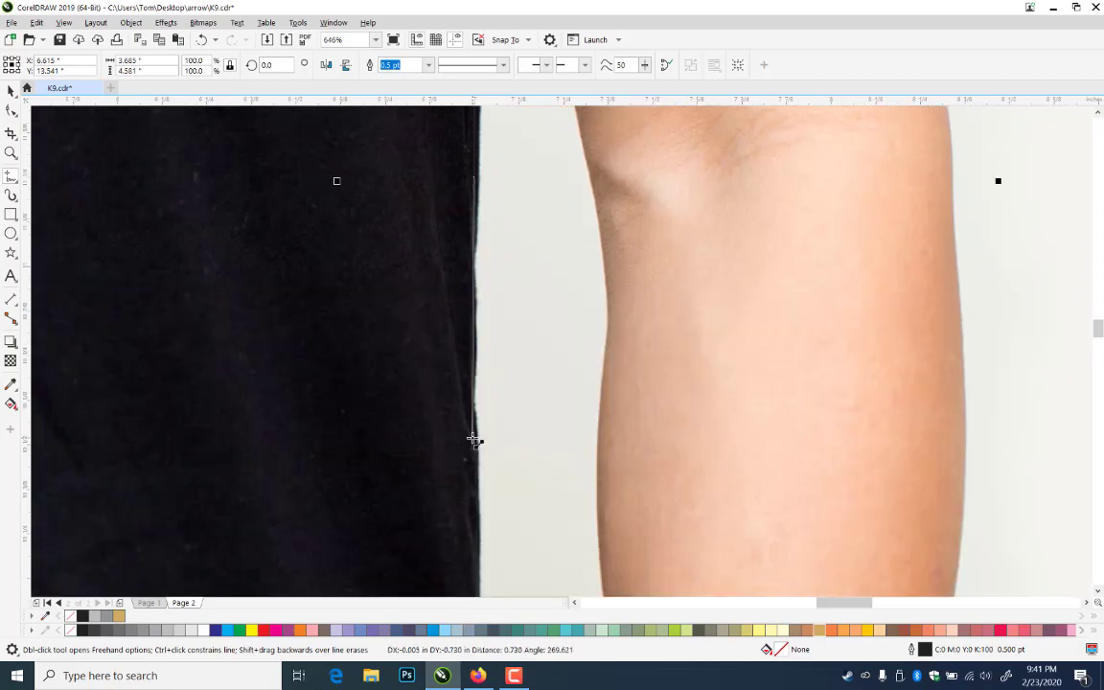
{"action": "double_click", "coordinate": [473, 438]}
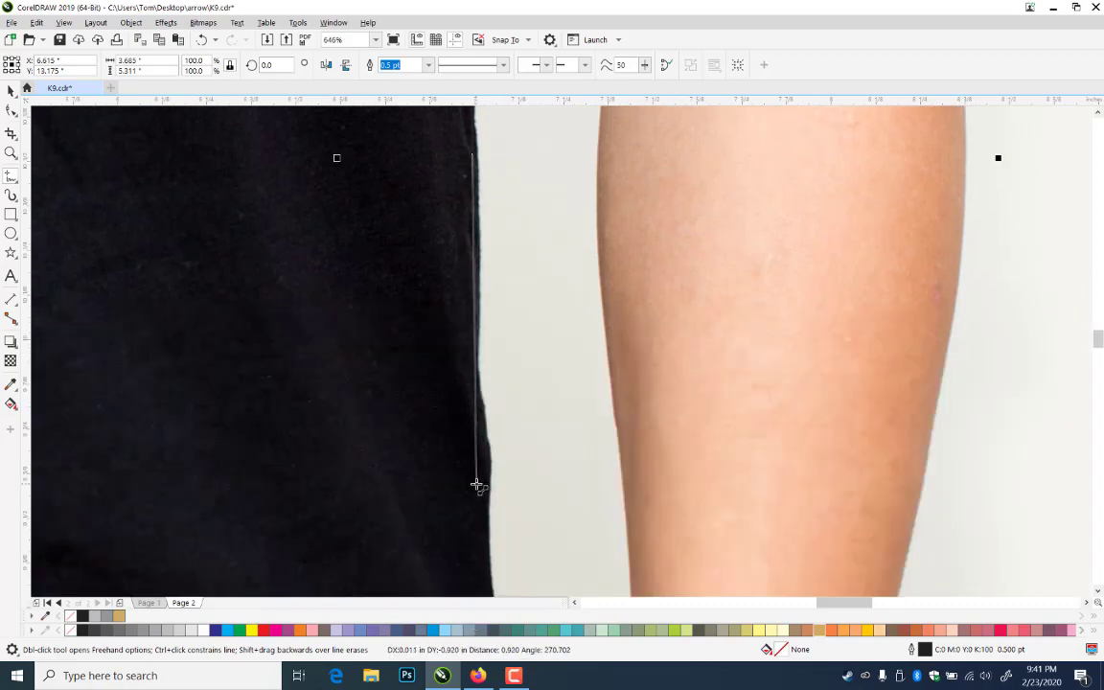
{"action": "double_click", "coordinate": [475, 483]}
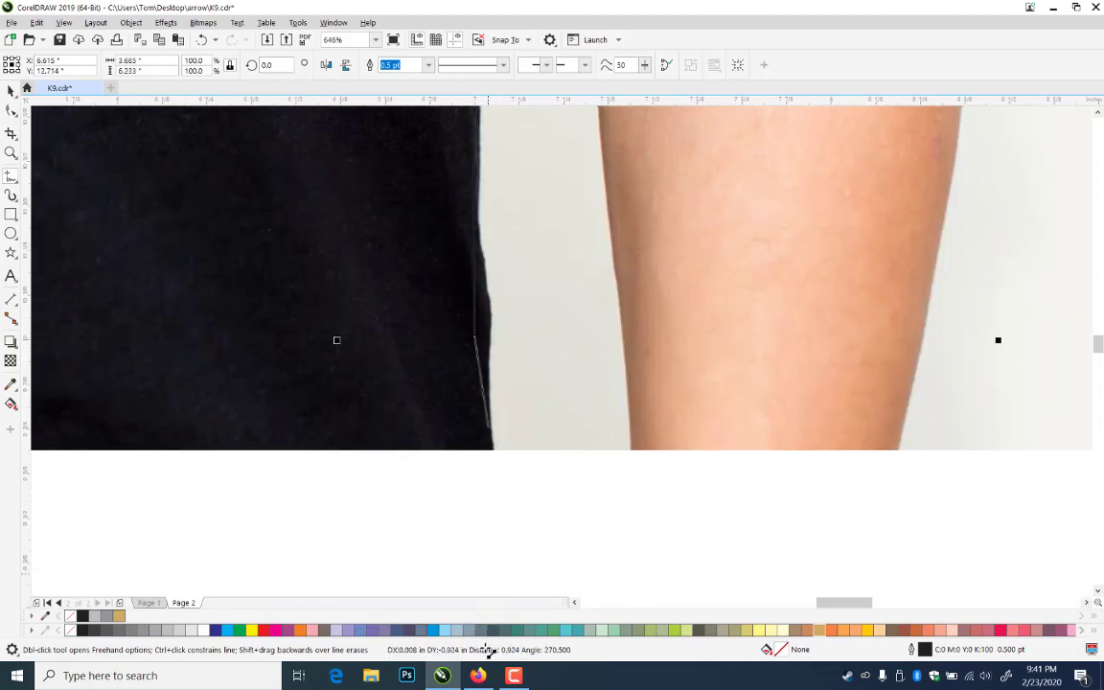
{"action": "left_click_drag", "start_coordinate": [489, 649], "coordinate": [237, 376]}
{"action": "left_click", "coordinate": [236, 375]}
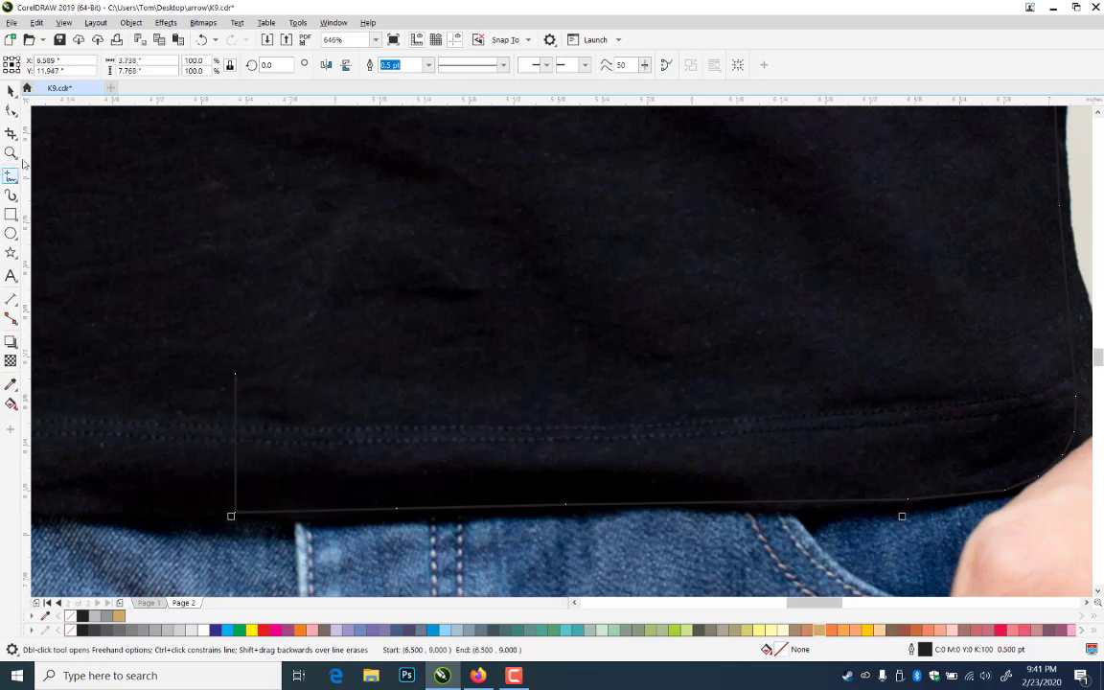
- Zoom out and frame the whole front shirt to review the traced half-outline
{"action": "left_click", "coordinate": [10, 152]}
{"action": "right_click", "coordinate": [479, 279]}
{"action": "key", "text": "F3"}
{"action": "key", "text": "F3"}
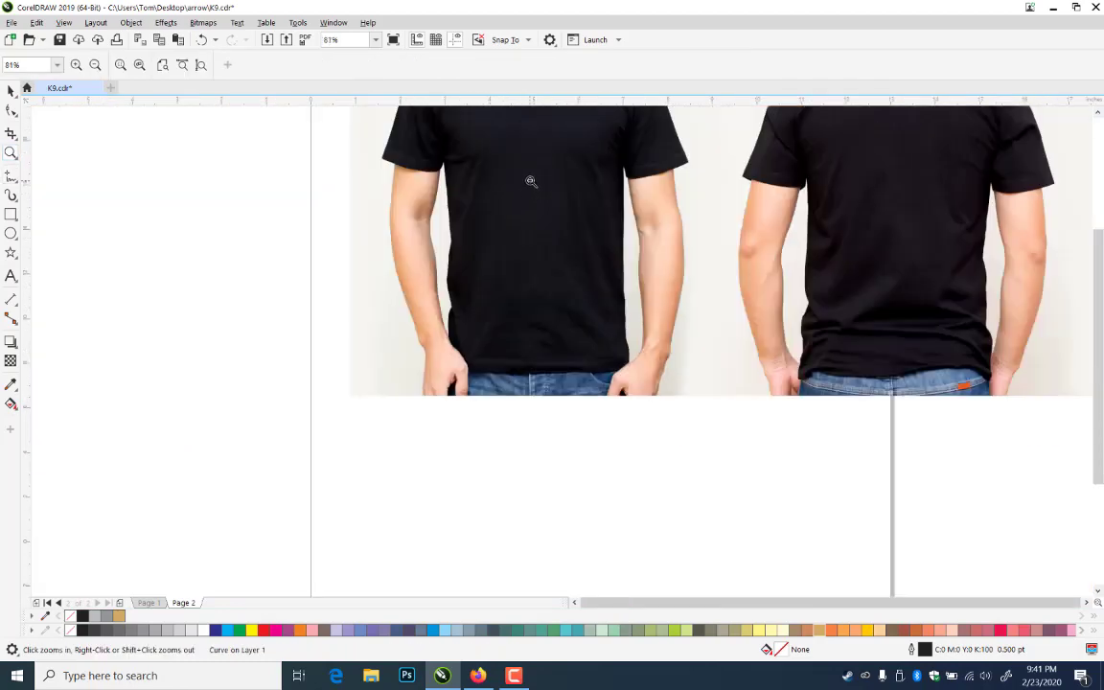
{"action": "key", "text": "F3"}
{"action": "left_click_drag", "start_coordinate": [520, 196], "coordinate": [566, 330]}
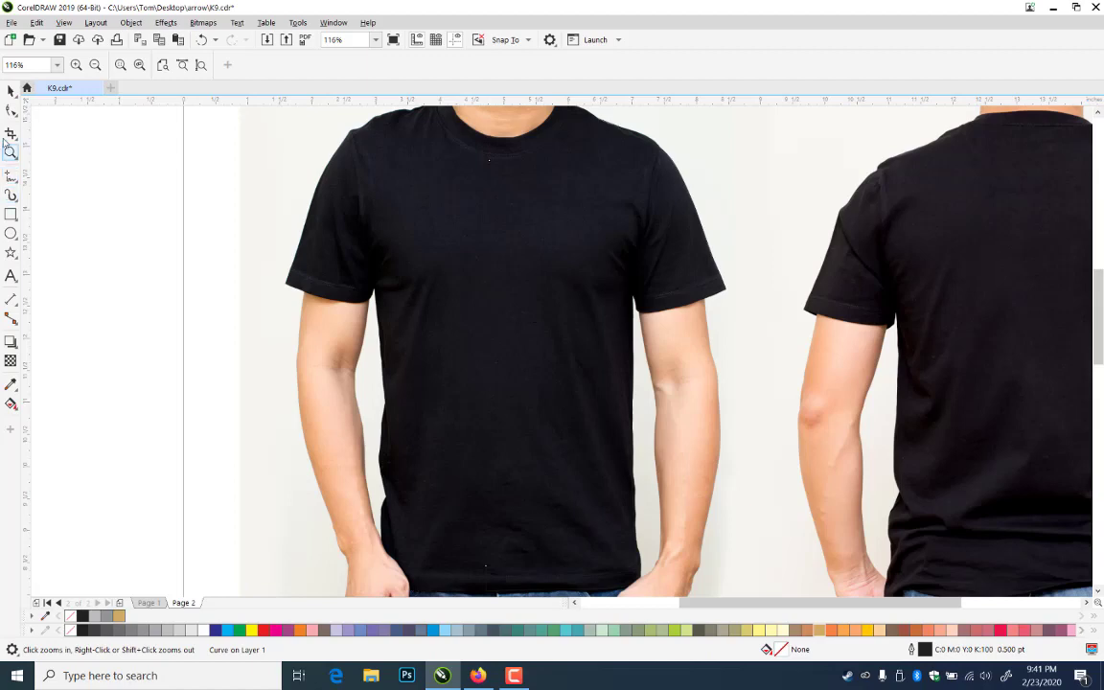
- Colour the traced outline orange and close it with a straight Freehand line from the hem centre up to the neckline centre
{"action": "left_click", "coordinate": [10, 177]}
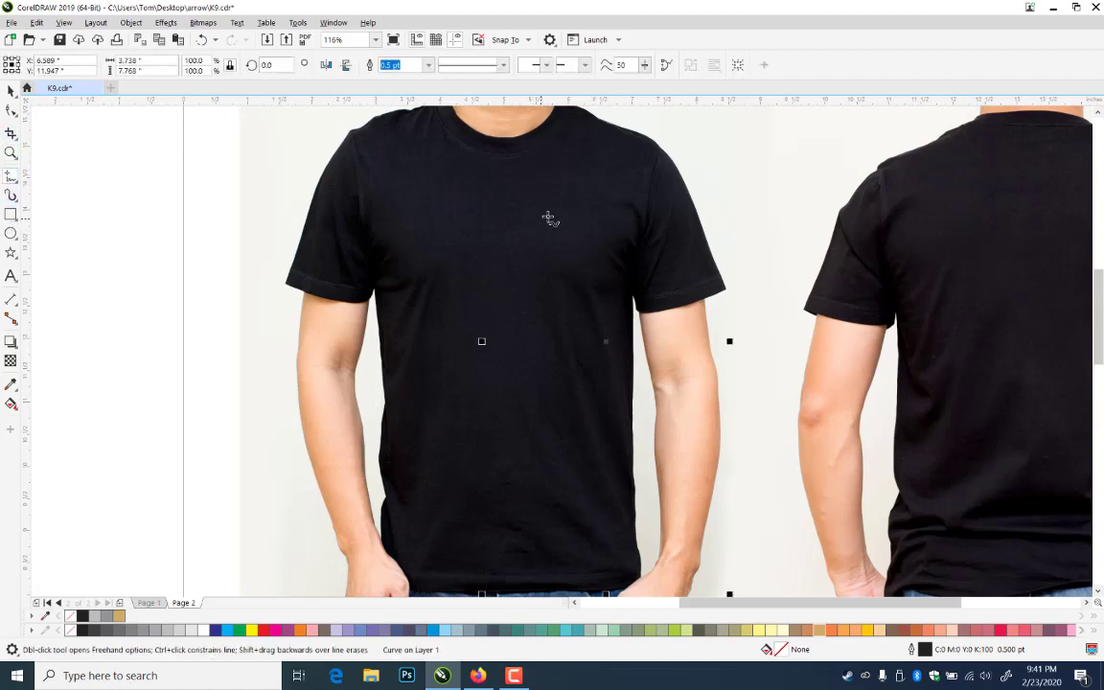
{"action": "right_click", "coordinate": [303, 631]}
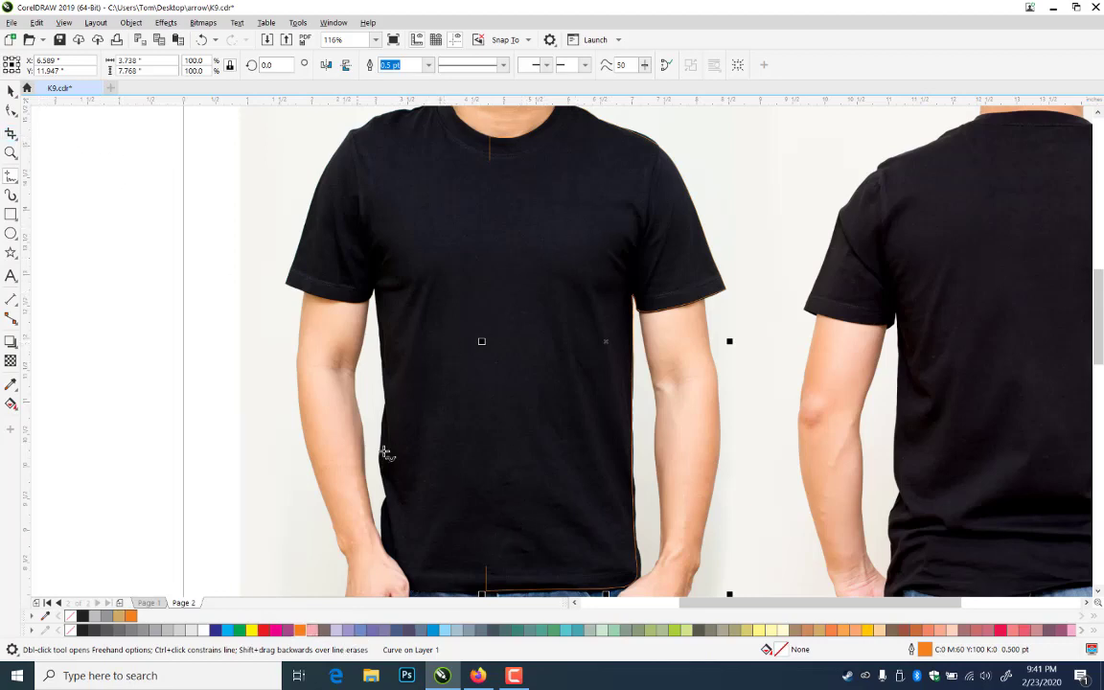
{"action": "left_click", "coordinate": [486, 565]}
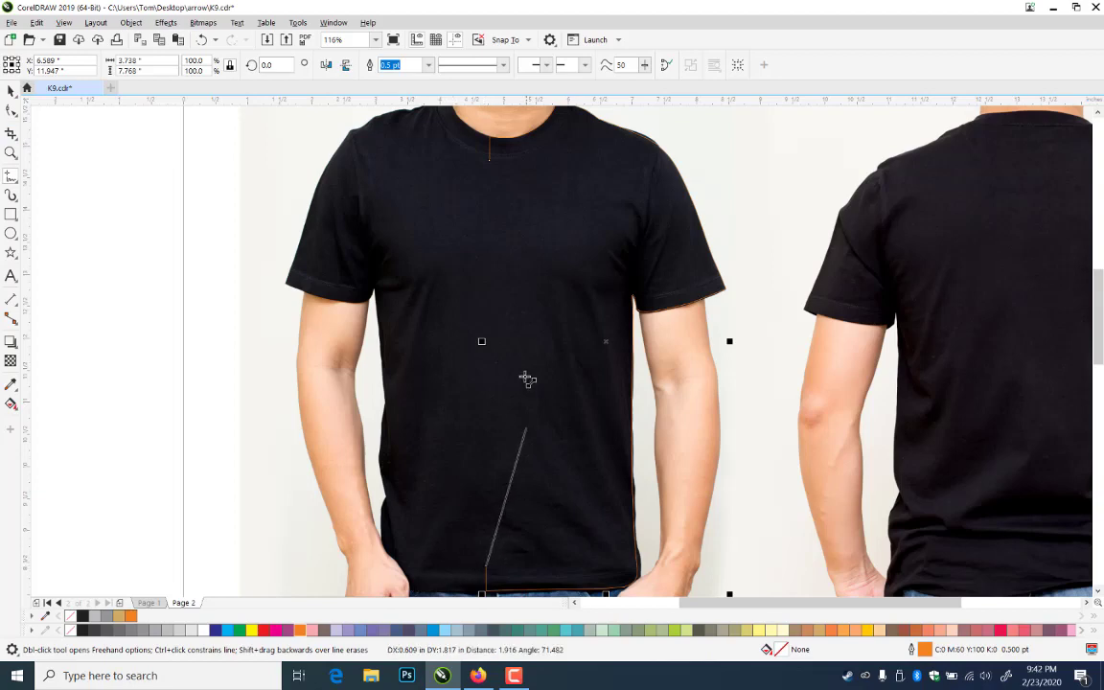
{"action": "left_click", "coordinate": [489, 162]}
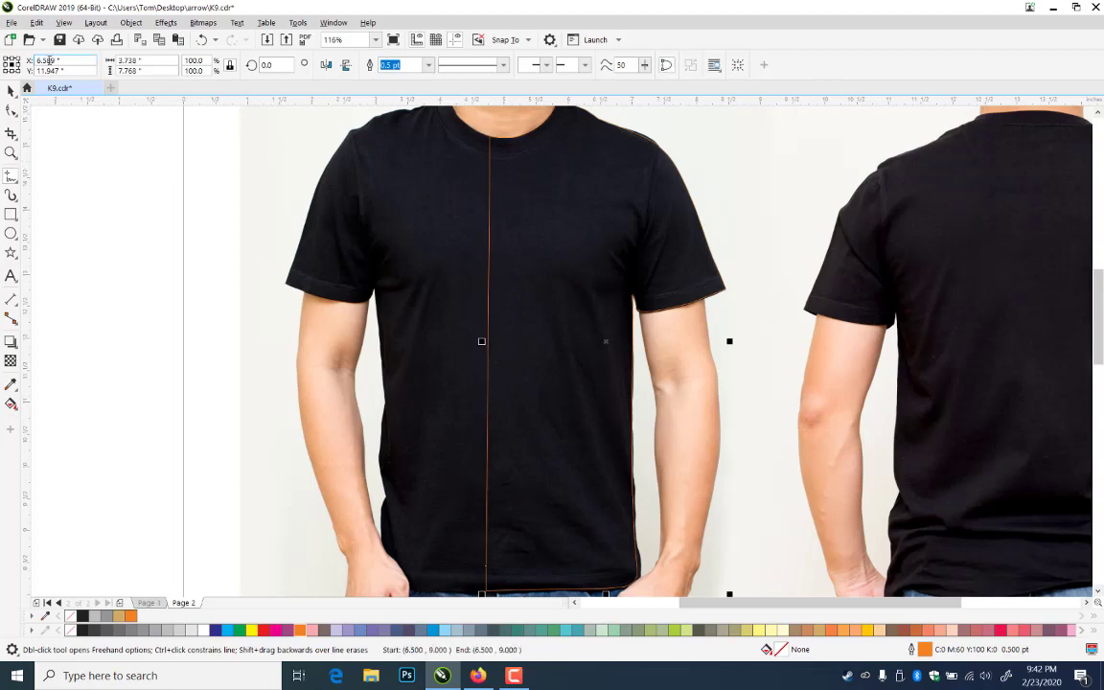
- Try filling the closed right-half shirt shape with orange and undo the fill
{"action": "left_click", "coordinate": [10, 89]}
{"action": "left_click", "coordinate": [131, 616]}
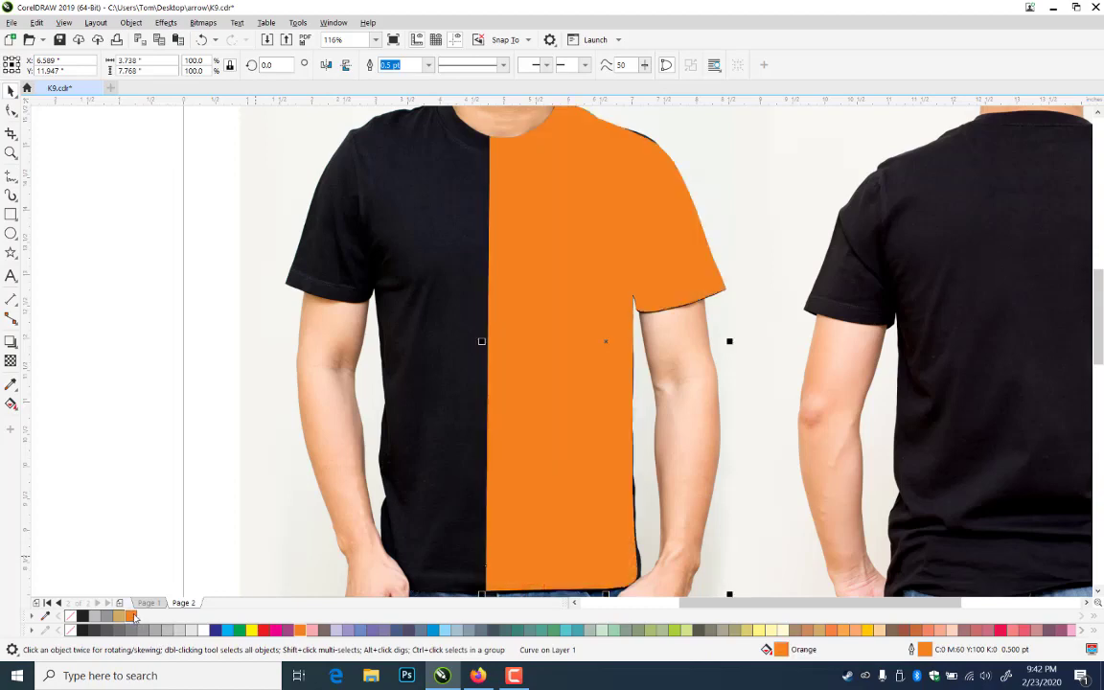
{"action": "key", "text": "ctrl+z"}
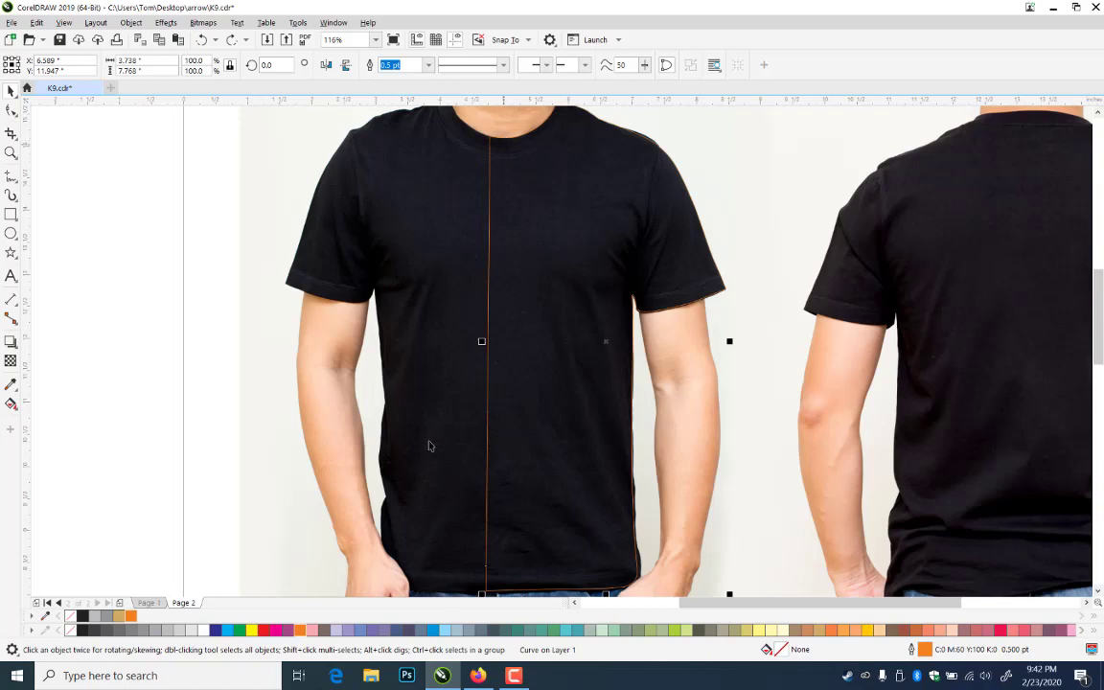
- Draw a tall rectangle about 1.63 by 7.75 in overlapping the half-shirt's centre edge, and give it a yellow outline
{"action": "left_click", "coordinate": [11, 215]}
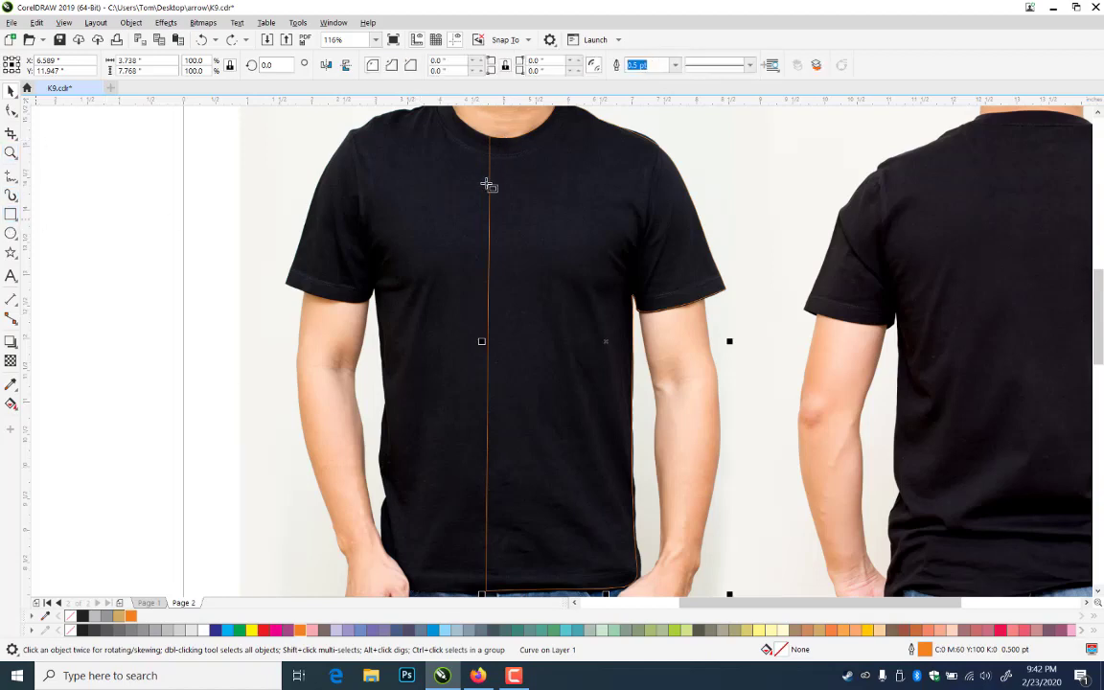
{"action": "left_click_drag", "start_coordinate": [403, 112], "coordinate": [512, 553]}
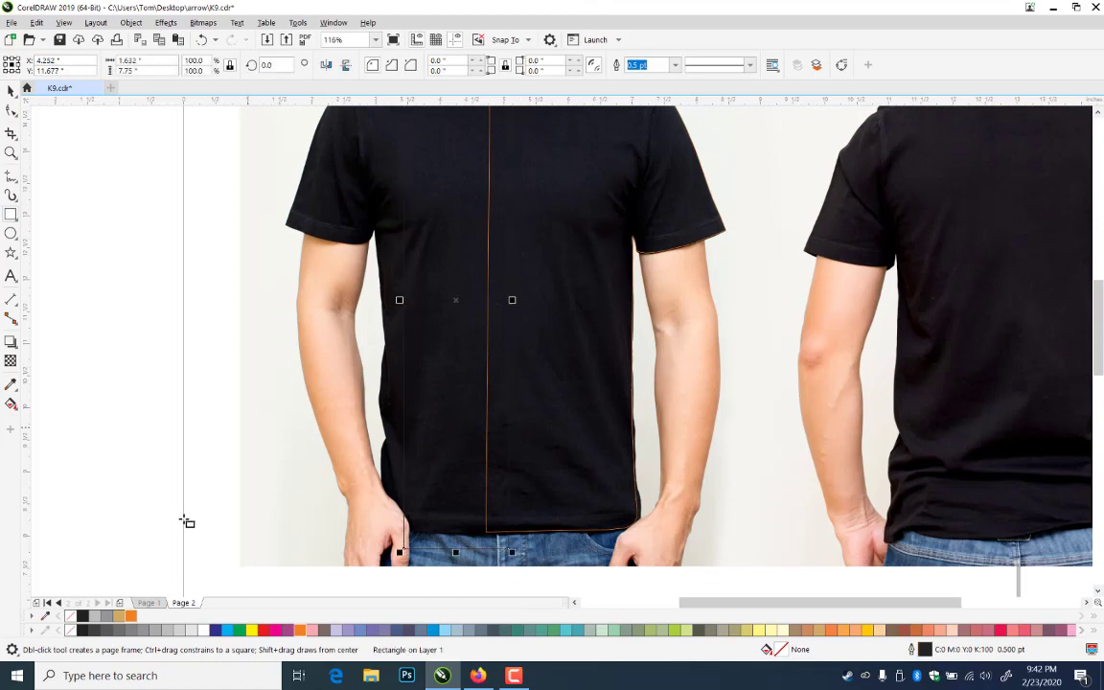
{"action": "right_click", "coordinate": [252, 630]}
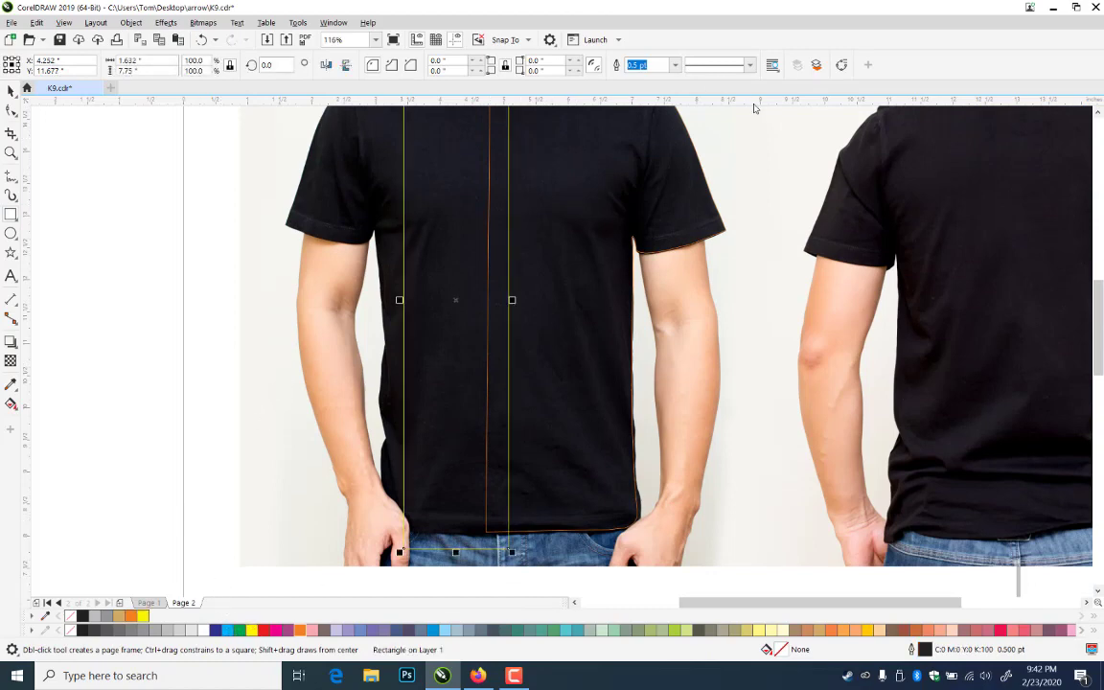
{"action": "left_click", "coordinate": [1099, 113]}
{"action": "left_click", "coordinate": [1099, 113]}
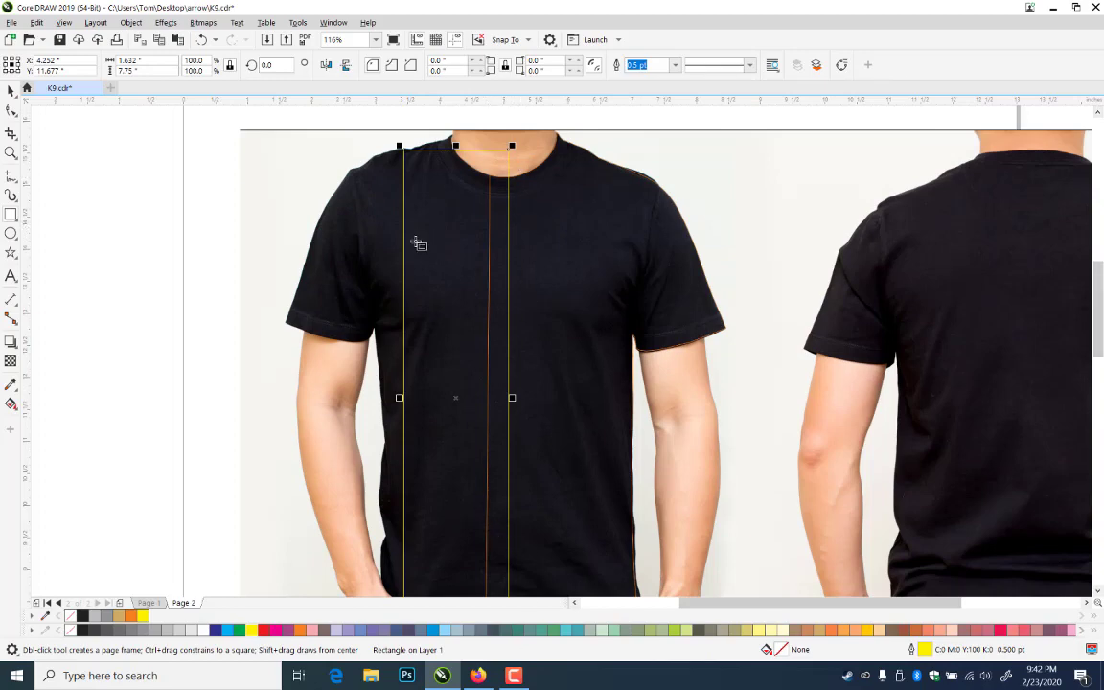
- Nudge the yellow rectangle left to X 4.152 in so its right edge lies at the shirt's centre
{"action": "left_click", "coordinate": [10, 89]}
{"action": "key", "text": "Left"}
{"action": "key", "text": "Left"}
{"action": "key", "text": "Left"}
{"action": "key", "text": "Left"}
{"action": "key", "text": "Left"}
{"action": "key", "text": "Left"}
{"action": "key", "text": "Left"}
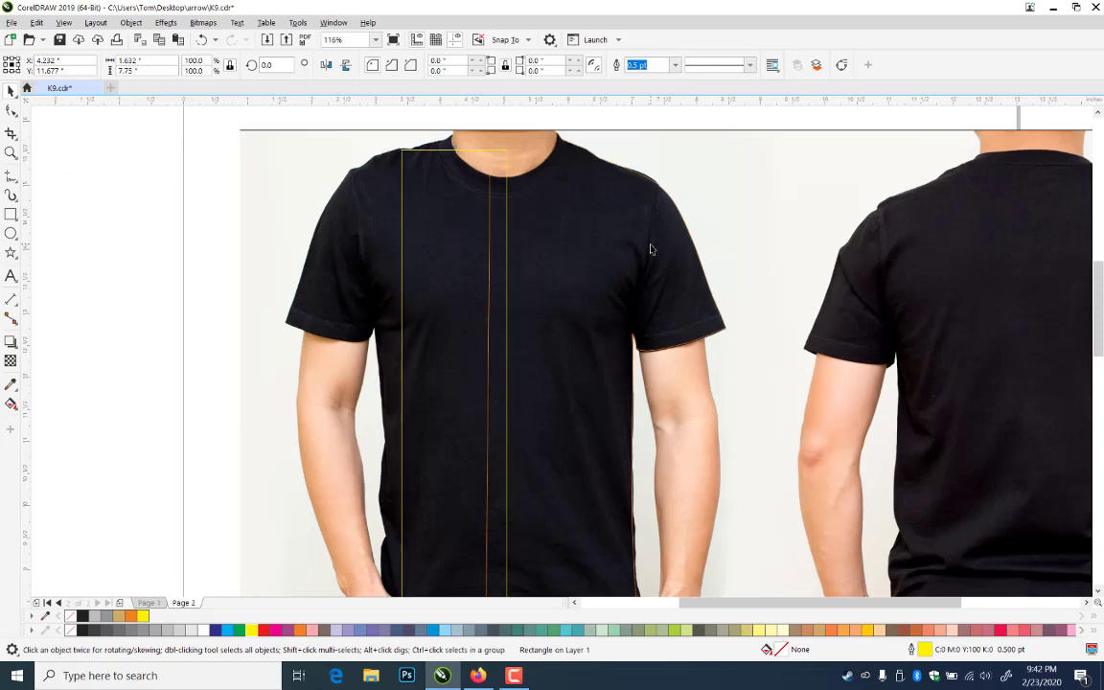
{"action": "key", "text": "Left"}
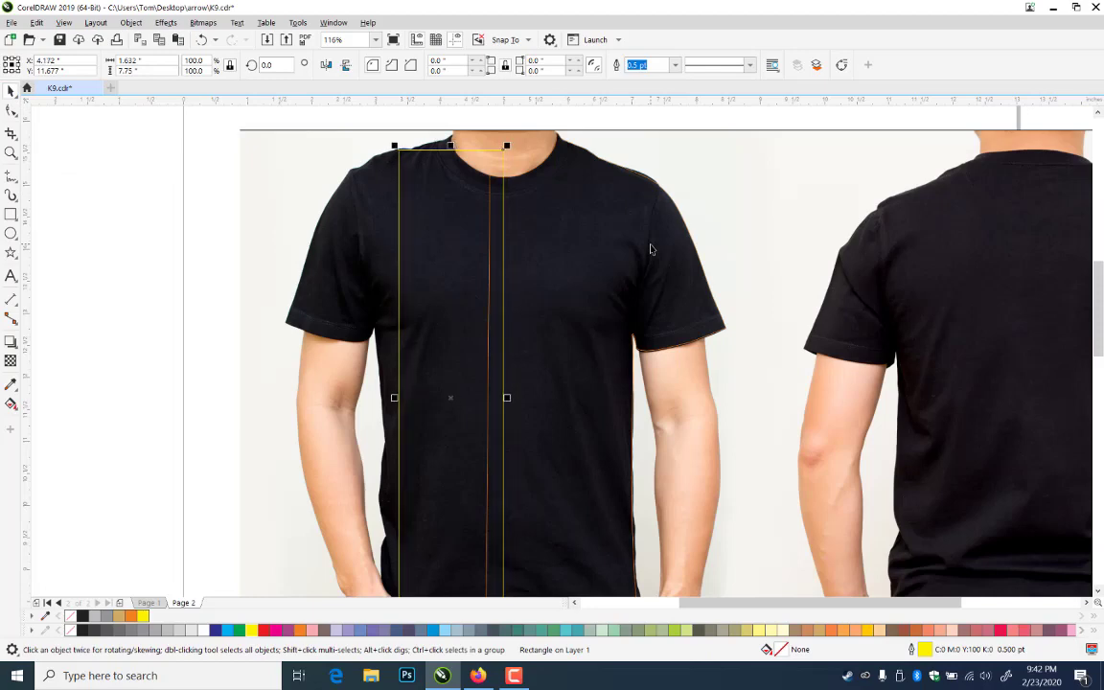
{"action": "key", "text": "Left"}
{"action": "key", "text": "Left"}
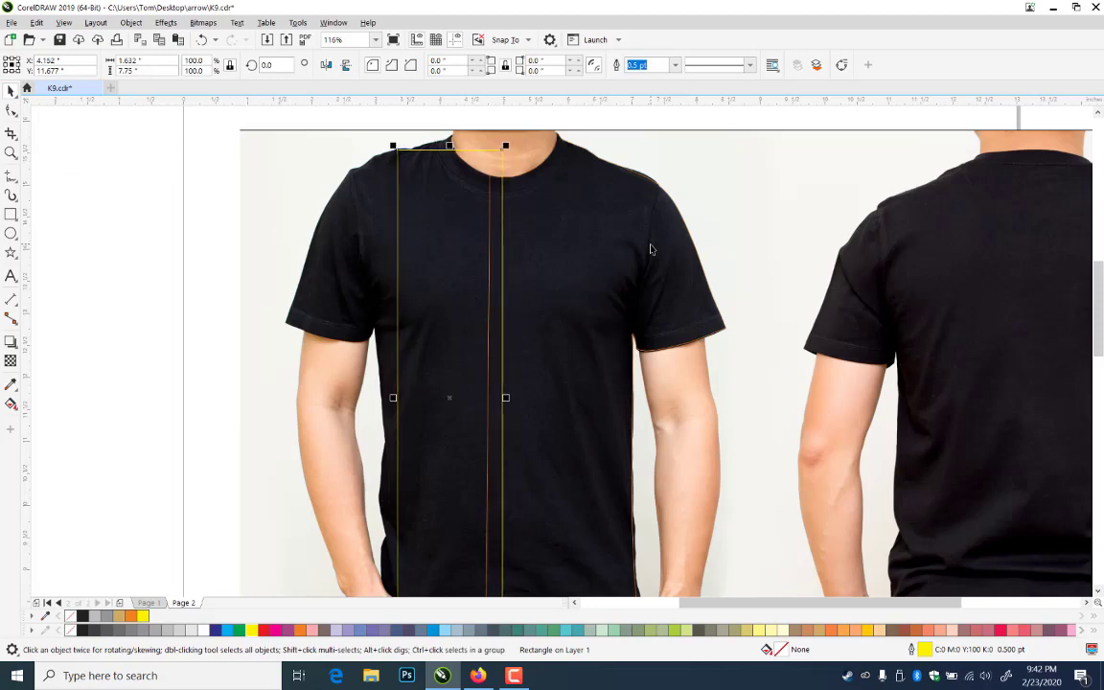
- Trim the half-shirt outline with the yellow rectangle, then delete the rectangle
{"action": "left_click", "coordinate": [489, 255], "text": "shift"}
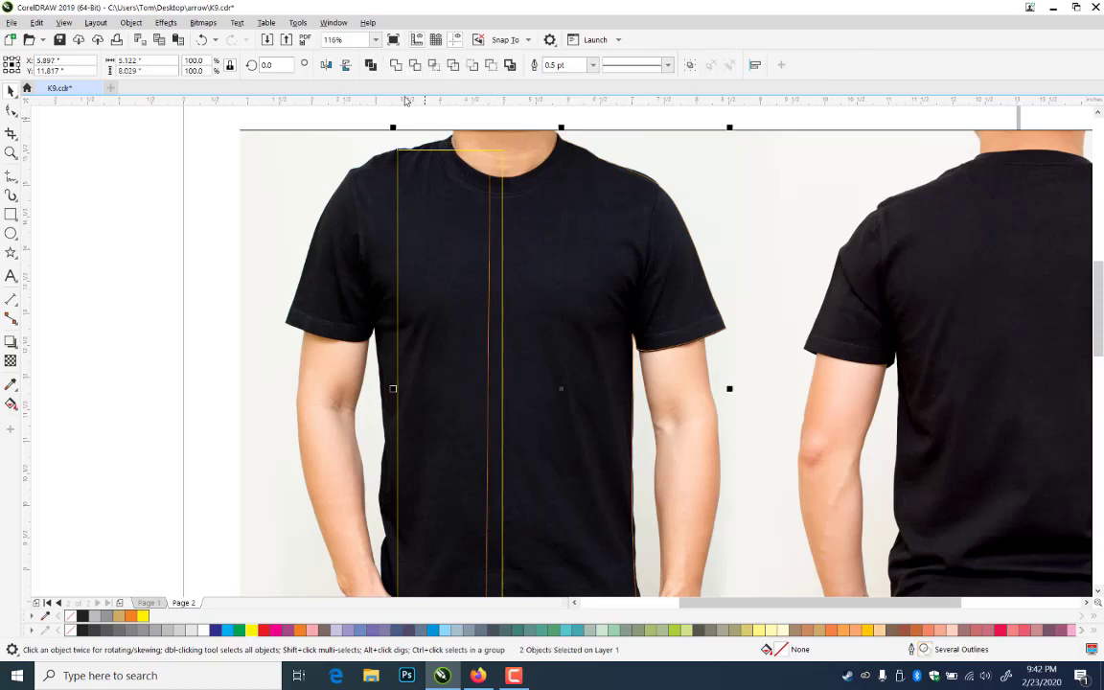
{"action": "left_click", "coordinate": [418, 67]}
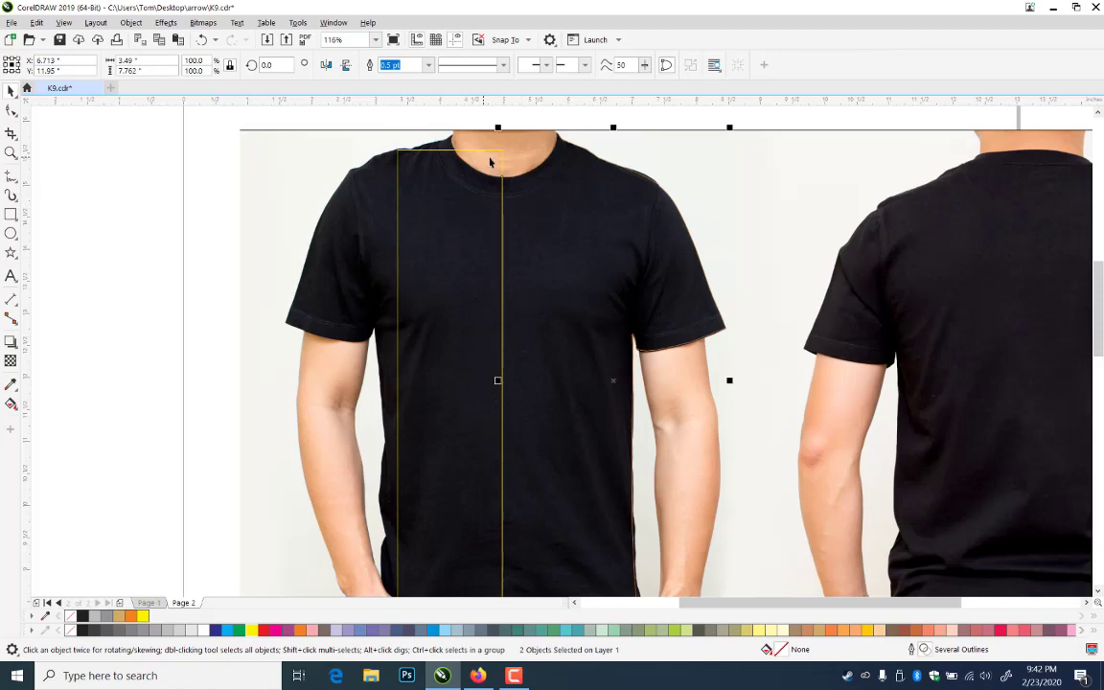
{"action": "left_click", "coordinate": [159, 159]}
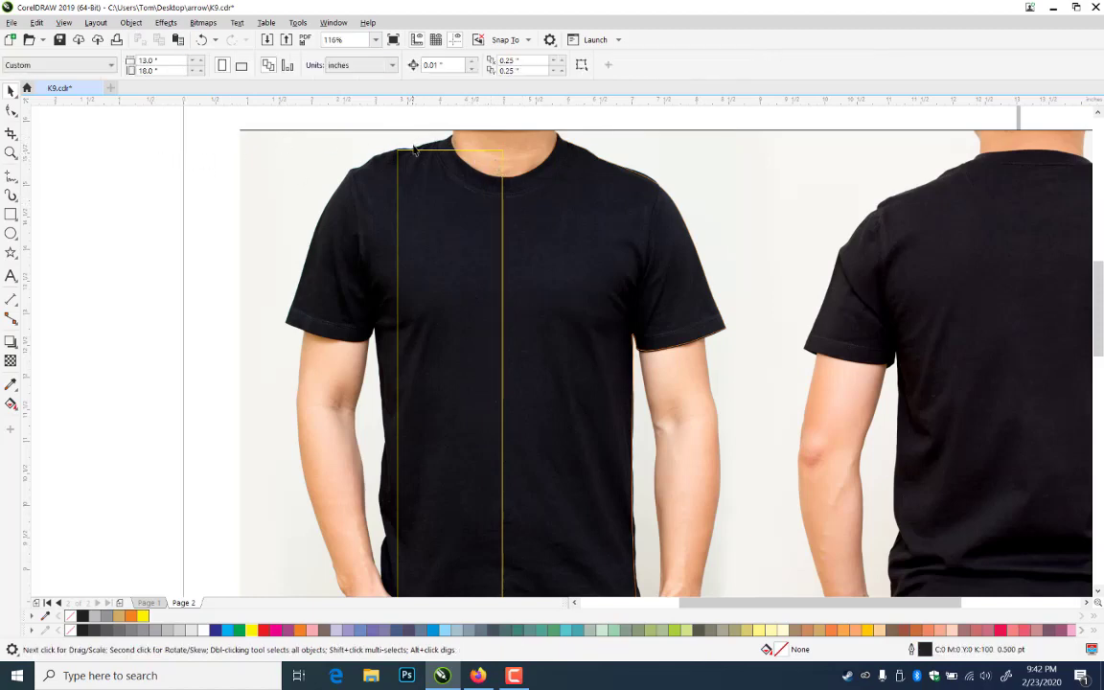
{"action": "left_click", "coordinate": [419, 152]}
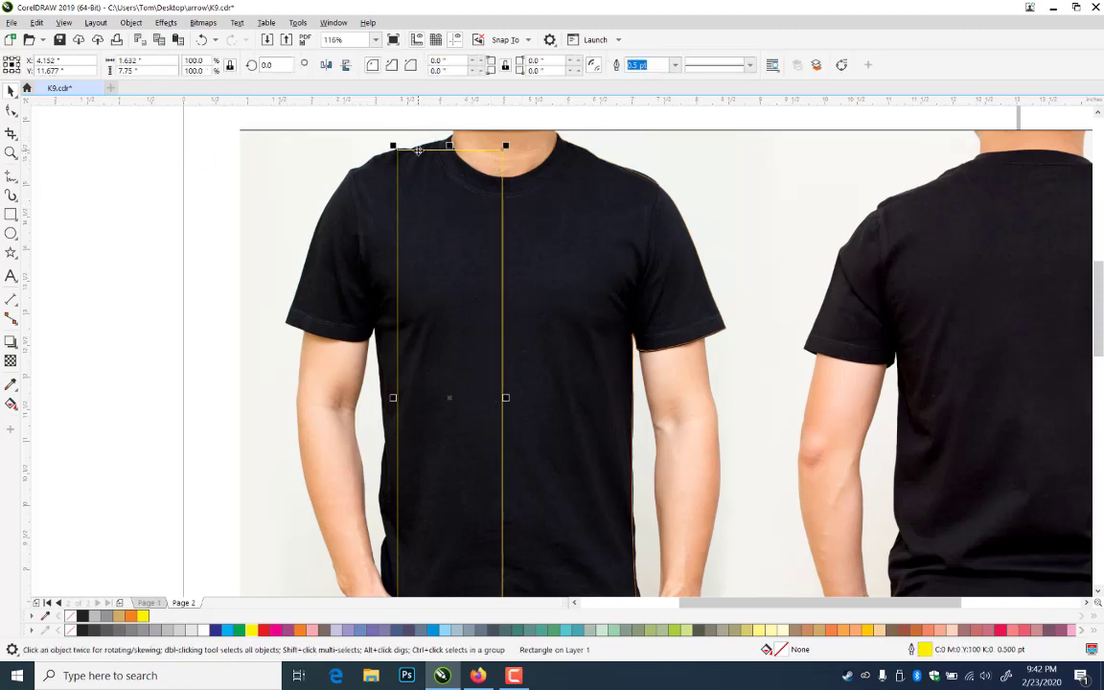
{"action": "key", "text": "Delete"}
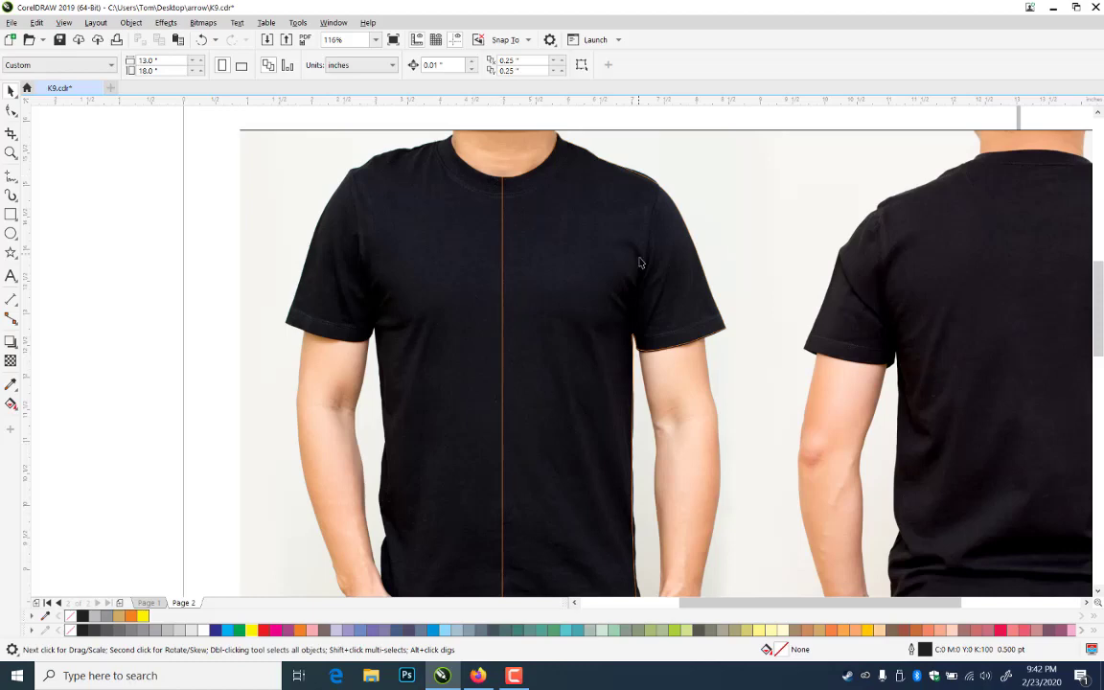
- PowerClip the T-shirt photo inside the orange half-shirt outline
{"action": "left_click", "coordinate": [501, 218]}
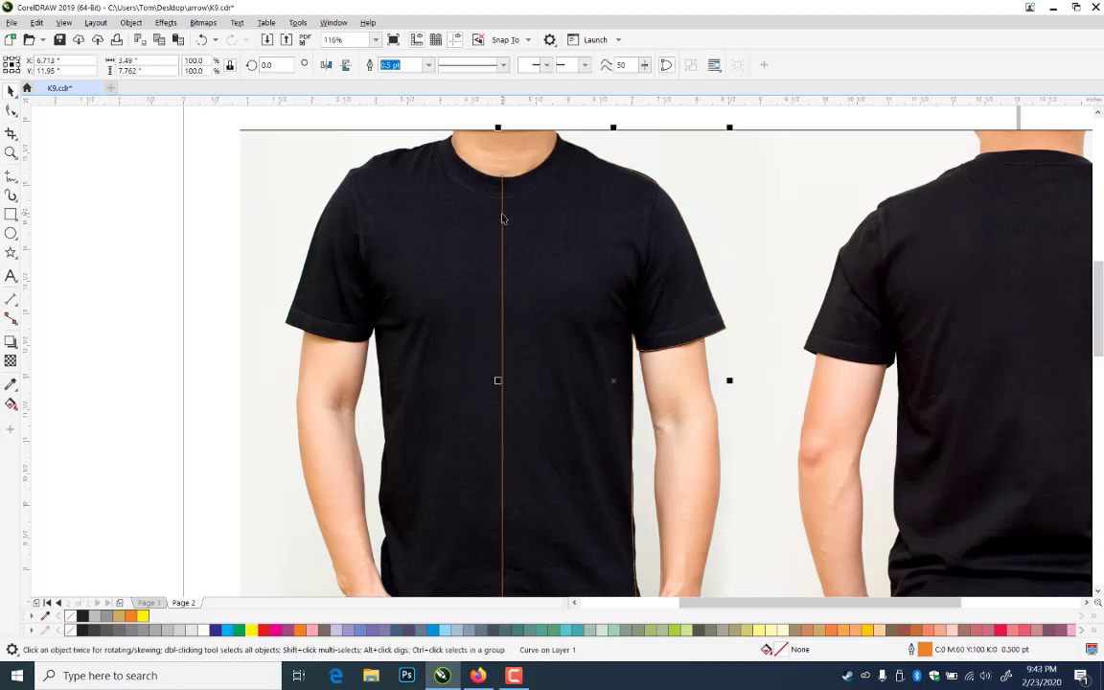
{"action": "left_click", "coordinate": [370, 191]}
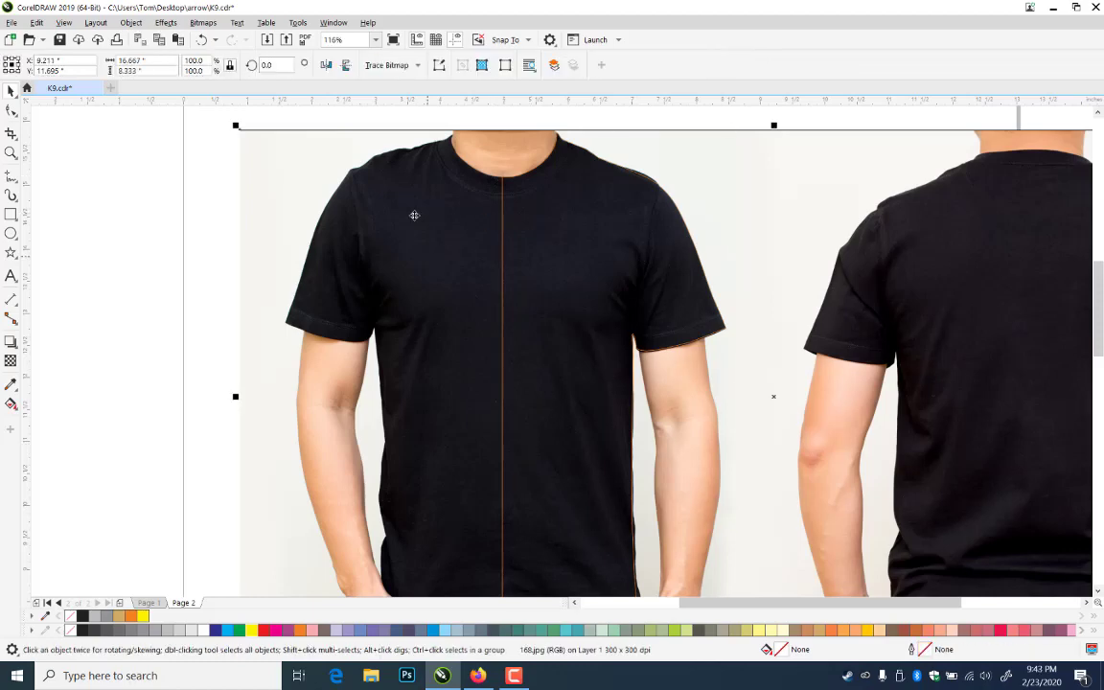
{"action": "left_click", "coordinate": [131, 22]}
{"action": "mouse_move", "coordinate": [137, 73]}
{"action": "left_click", "coordinate": [335, 76]}
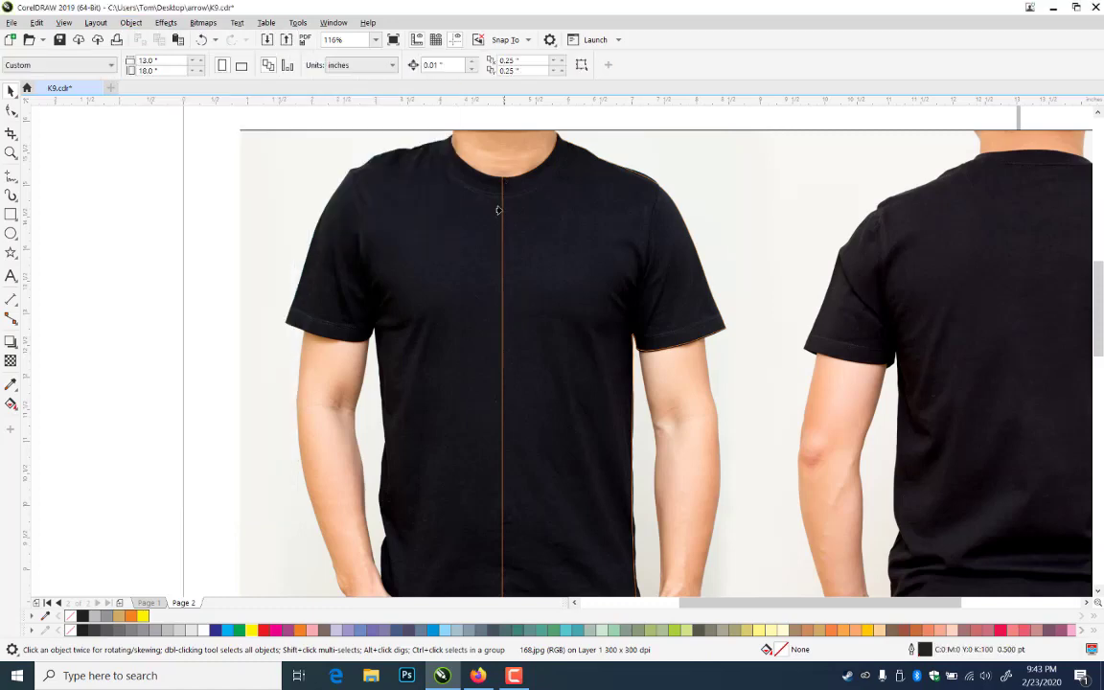
{"action": "left_click", "coordinate": [498, 227]}
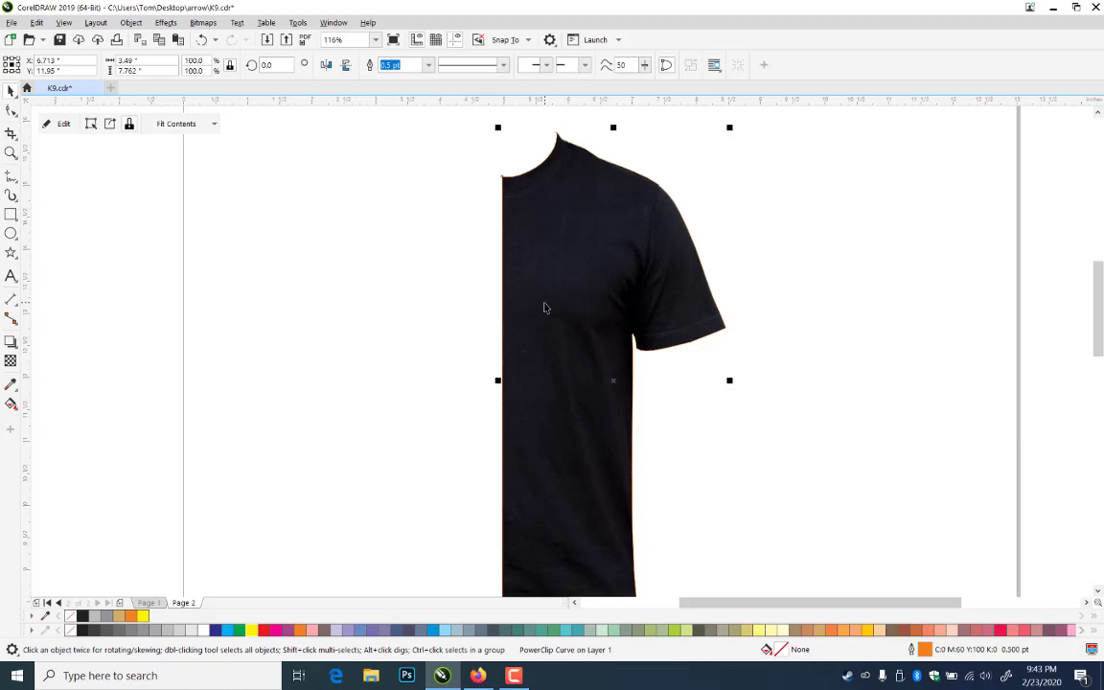
- Set the horizontal and vertical duplicate distances to 0 in and save the document
{"action": "left_click", "coordinate": [356, 148]}
{"action": "left_click", "coordinate": [513, 60]}
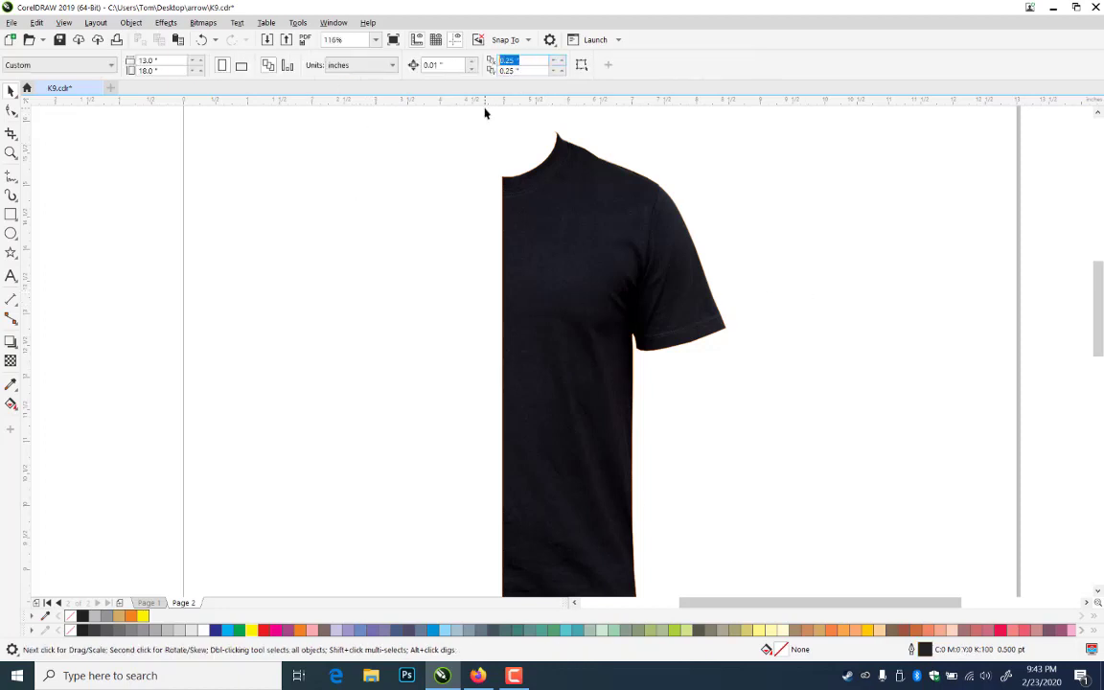
{"action": "type", "text": "0"}
{"action": "left_click", "coordinate": [526, 70]}
{"action": "type", "text": "0"}
{"action": "key", "text": "Return"}
{"action": "key", "text": "ctrl+s"}
- Duplicate the clipped half-shirt and mirror the copy horizontally across the centre edge to form the left half
{"action": "left_click", "coordinate": [628, 330]}
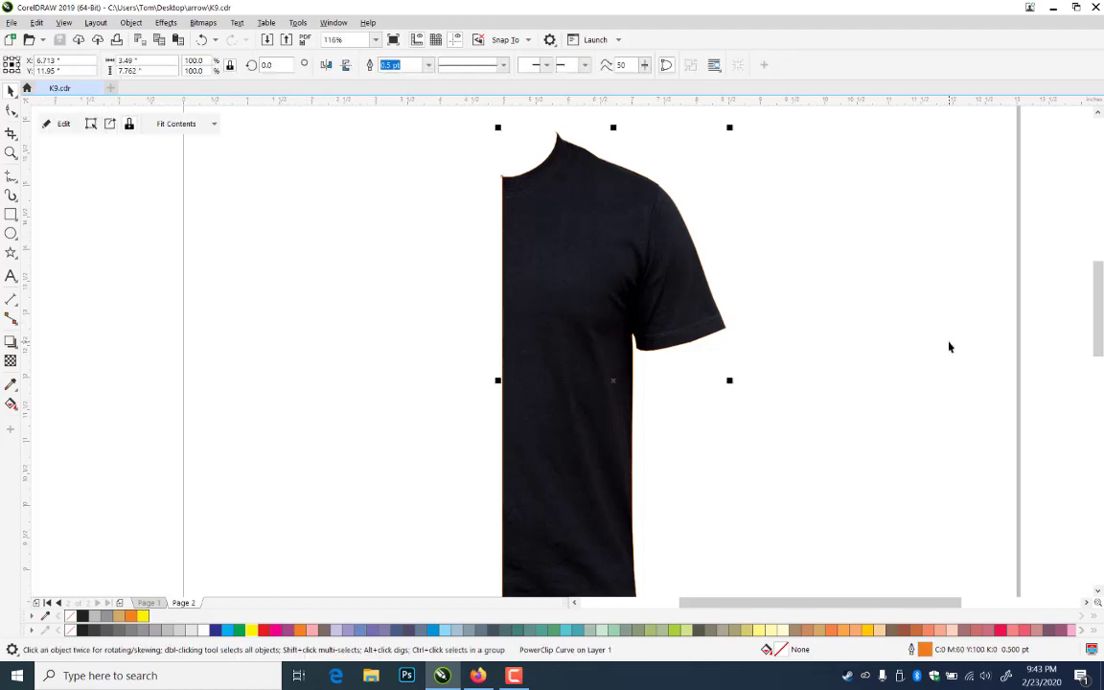
{"action": "key", "text": "plus"}
{"action": "left_click_drag", "start_coordinate": [730, 381], "coordinate": [471, 389]}
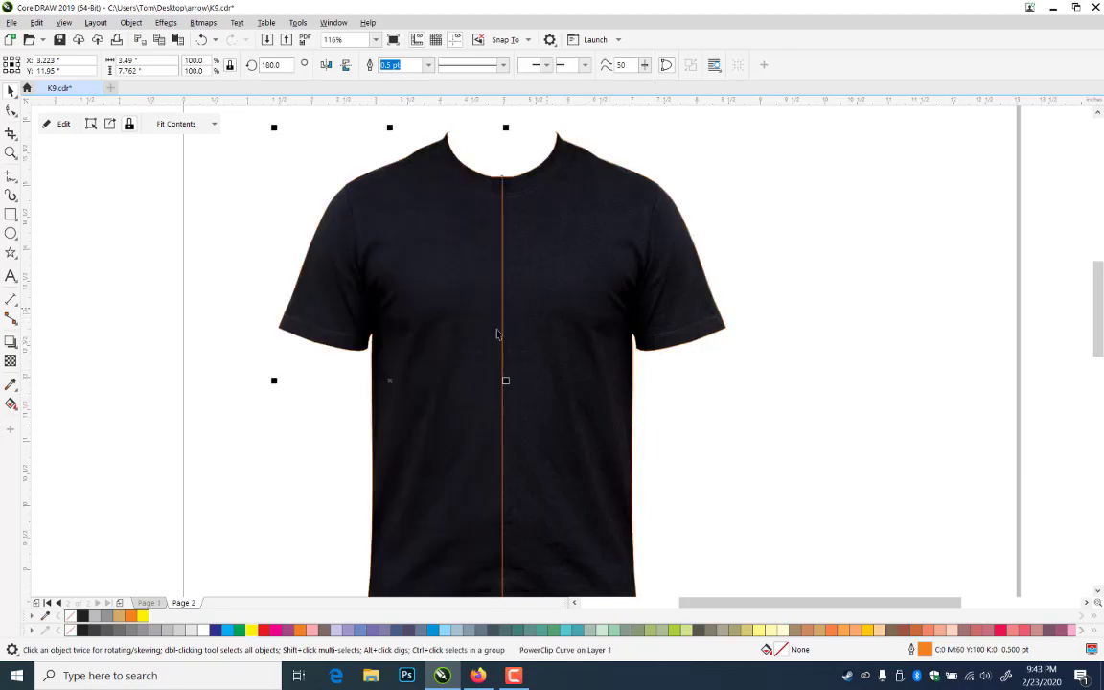
- Remove the orange outlines from both shirt halves
{"action": "left_click", "coordinate": [558, 347], "text": "shift"}
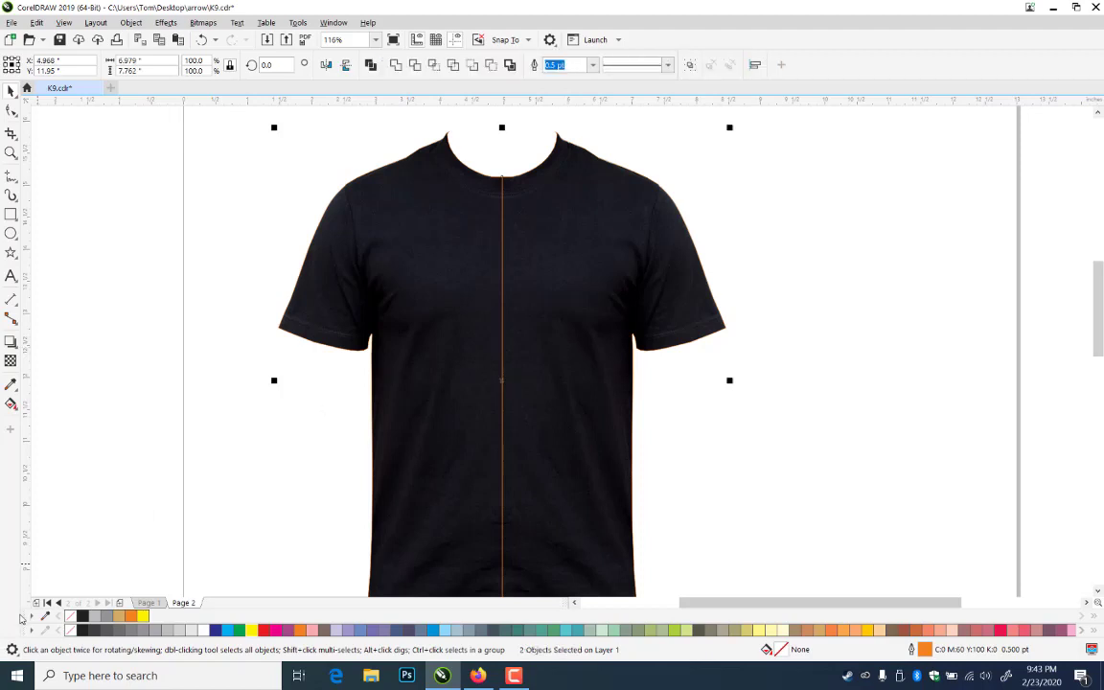
{"action": "right_click", "coordinate": [72, 615]}
{"action": "left_click", "coordinate": [135, 477]}
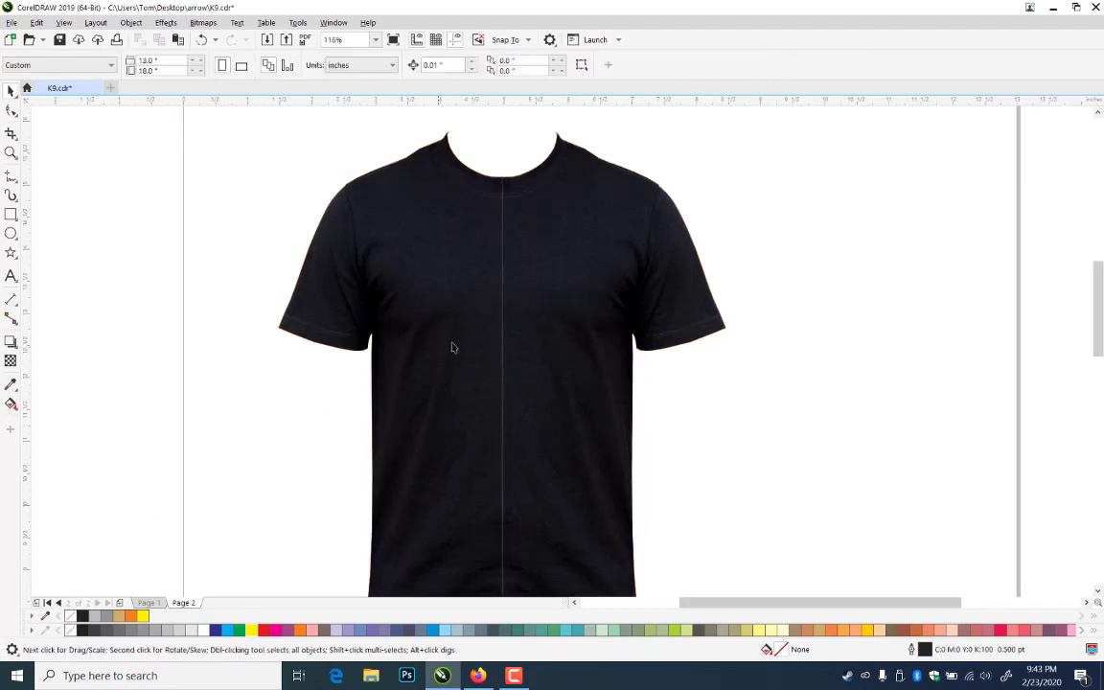
- Nudge the left shirt half right to X 3.243 in to close the centre seam
{"action": "left_click", "coordinate": [452, 422]}
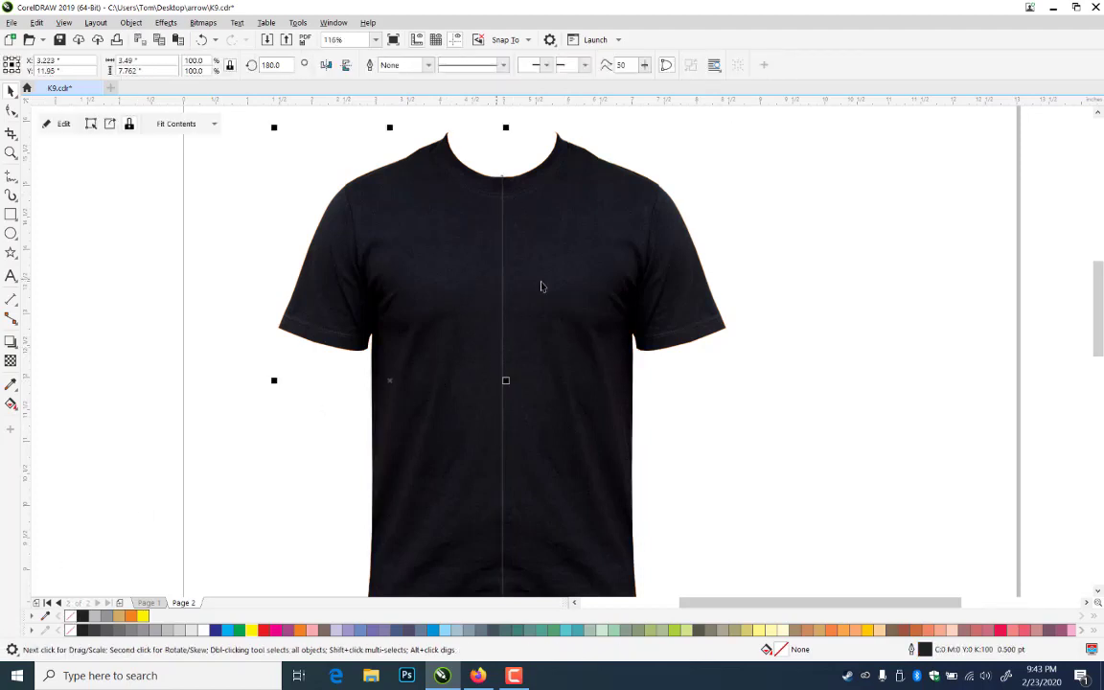
{"action": "key", "text": "Right"}
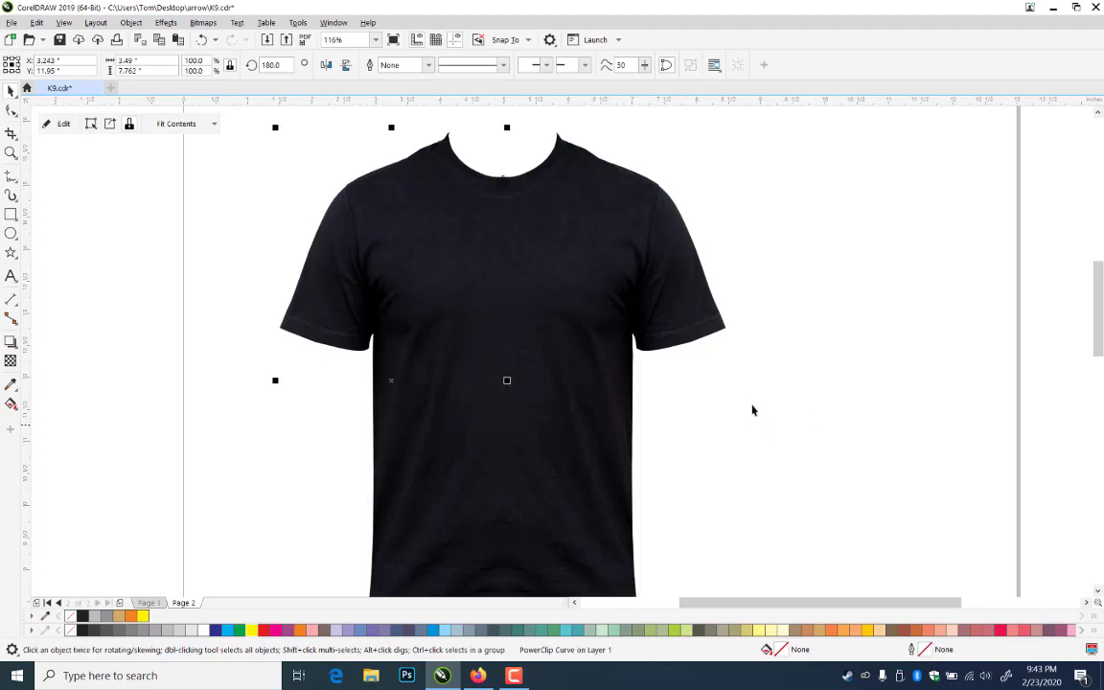
{"action": "left_click", "coordinate": [816, 346]}
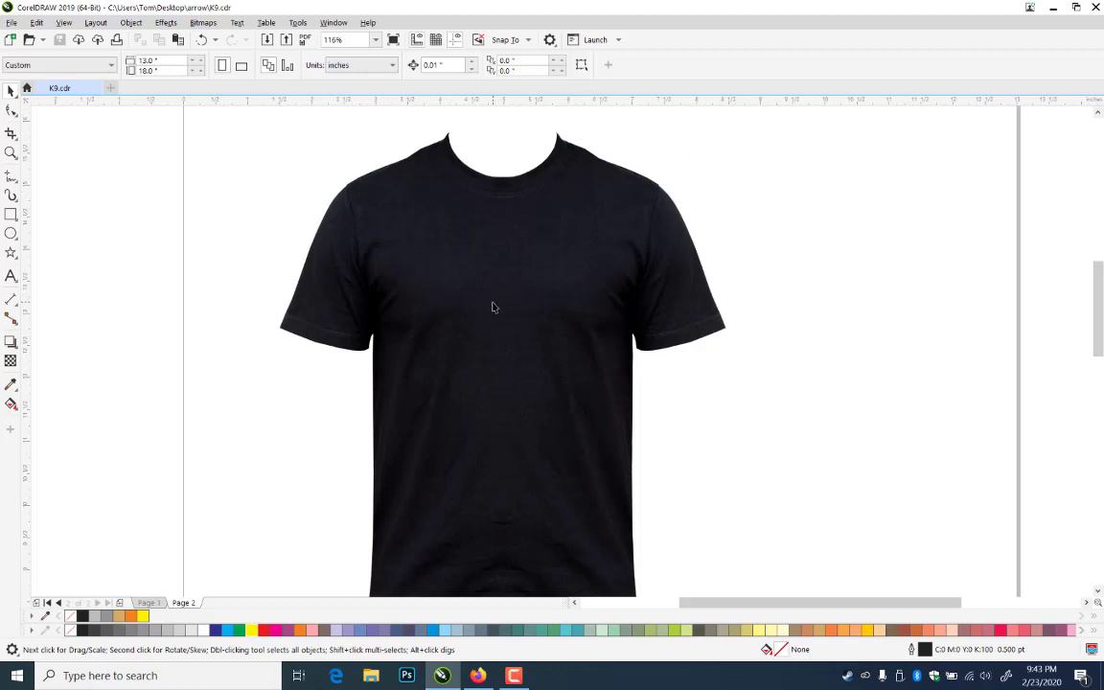
- Select both clipped shirt halves and duplicate them in place
{"action": "left_click", "coordinate": [11, 152]}
{"action": "scroll", "coordinate": [570, 222], "scroll_direction": "down", "scroll_amount": 3}
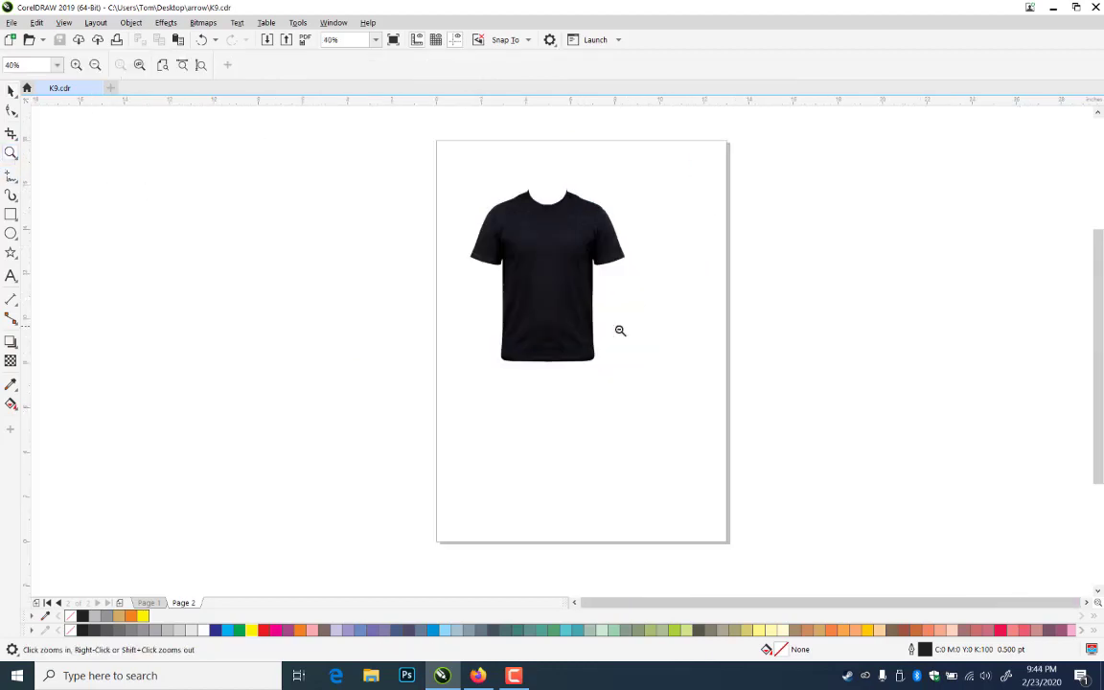
{"action": "left_click_drag", "start_coordinate": [463, 175], "coordinate": [639, 381]}
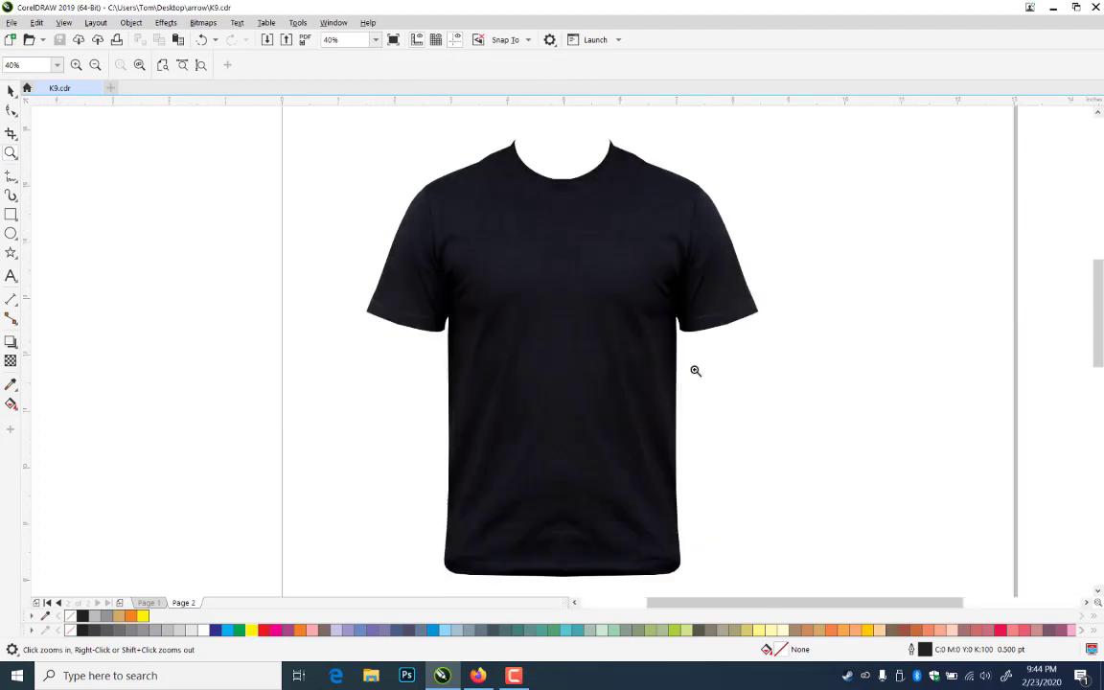
{"action": "left_click", "coordinate": [10, 90]}
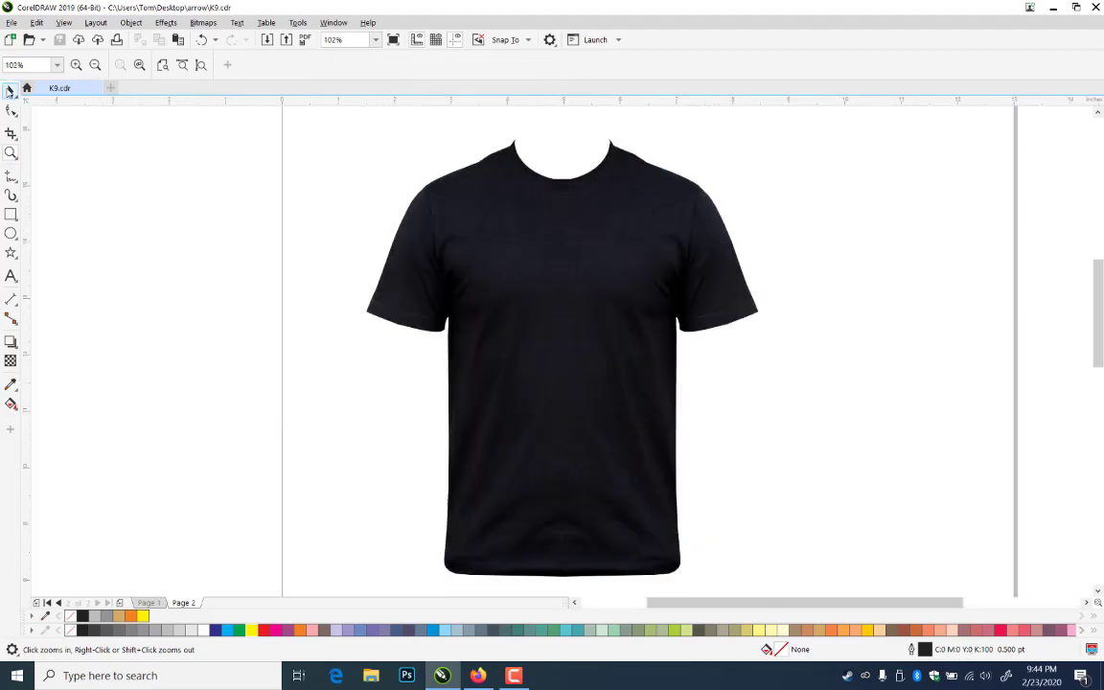
{"action": "left_click", "coordinate": [649, 220]}
{"action": "left_click", "coordinate": [482, 244], "text": "shift"}
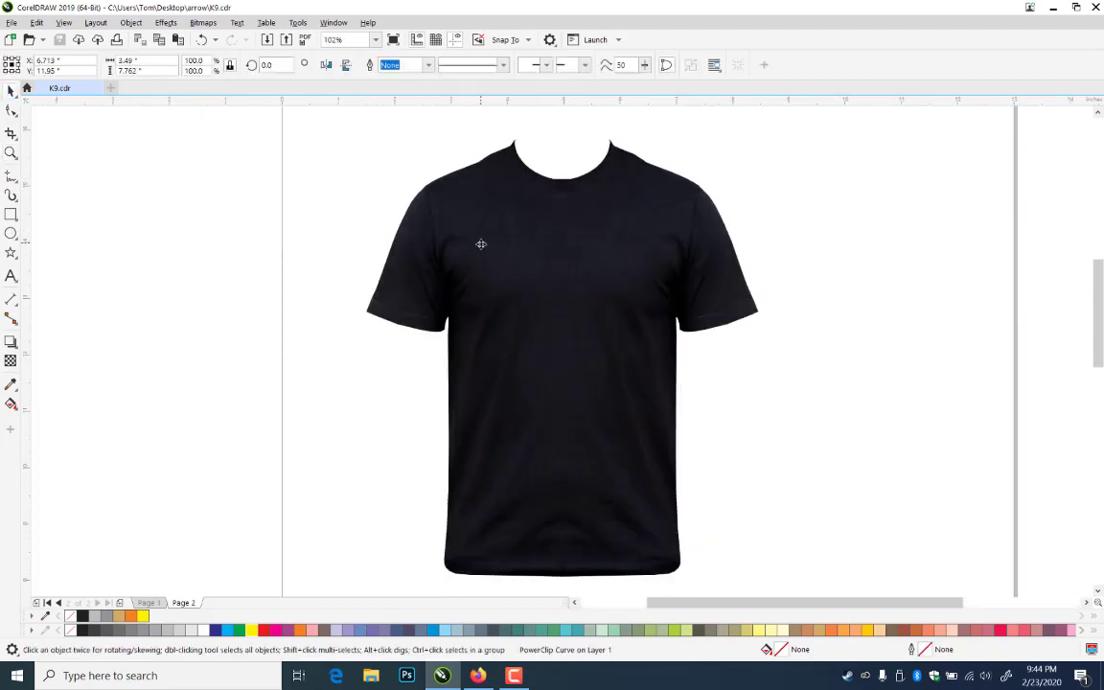
{"action": "key", "text": "plus"}
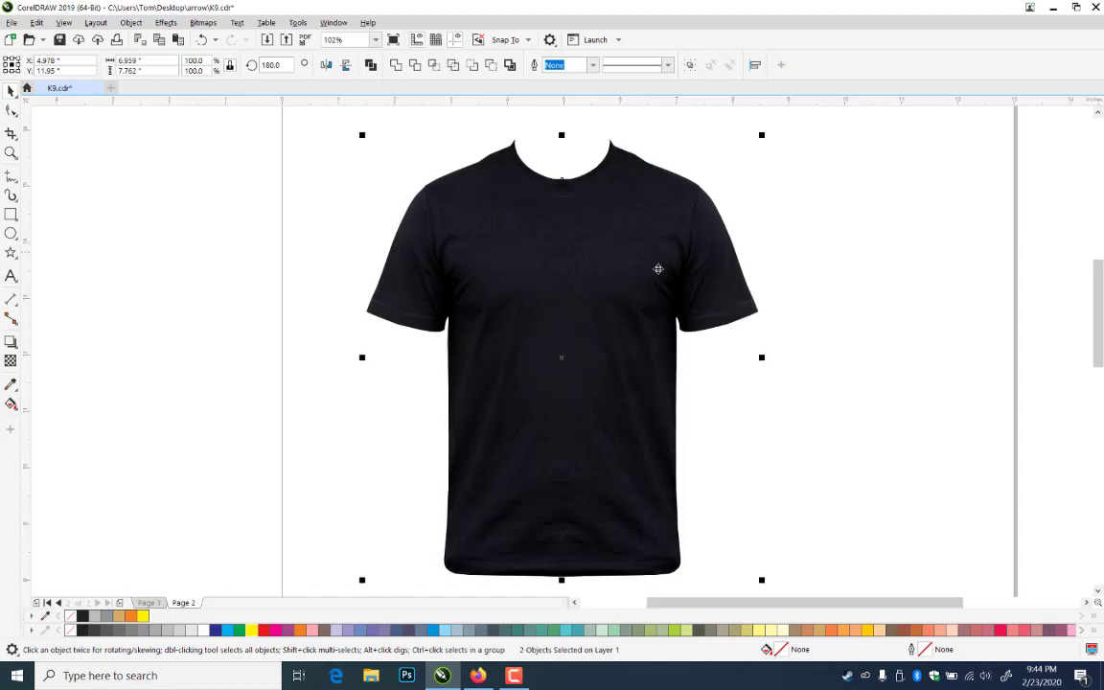
- Convert the selected shirt-half copies into one 300 dpi RGB Color (24-bit) bitmap with anti-aliasing and a transparent background
{"action": "left_click", "coordinate": [202, 22]}
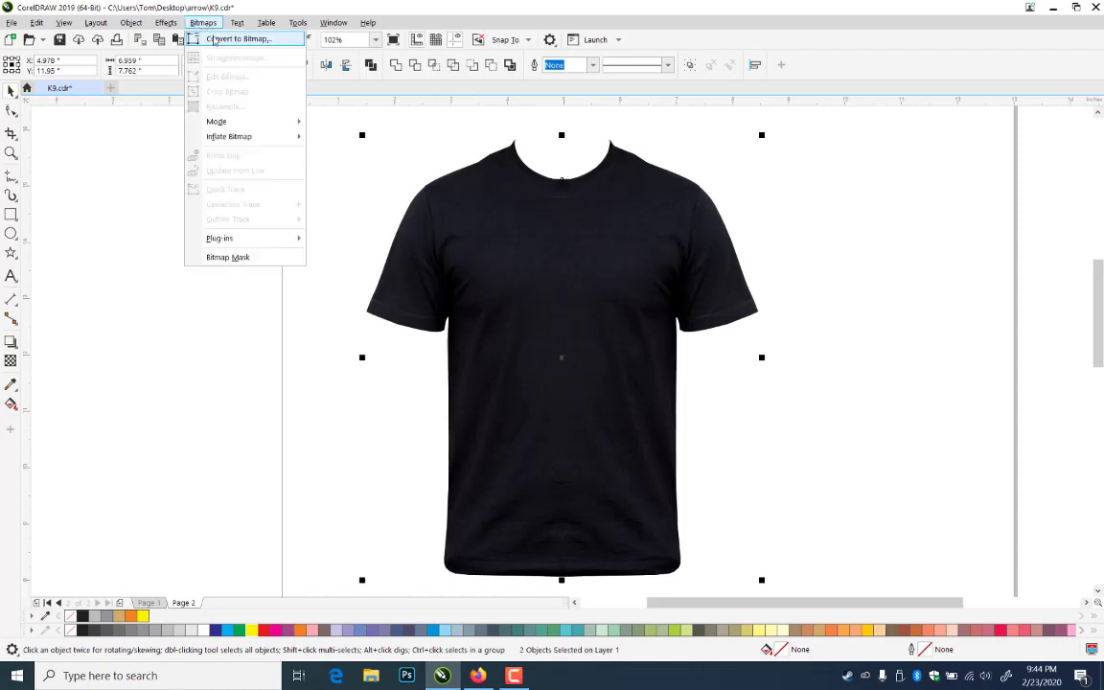
{"action": "left_click", "coordinate": [240, 39]}
{"action": "left_click", "coordinate": [525, 299]}
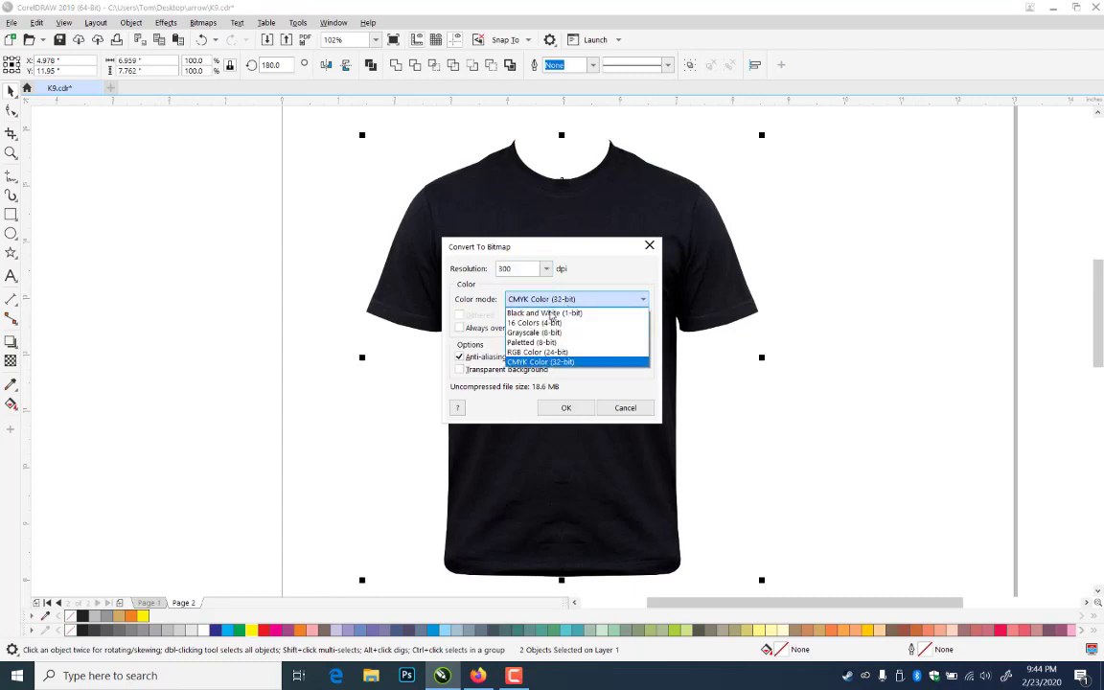
{"action": "left_click", "coordinate": [526, 353]}
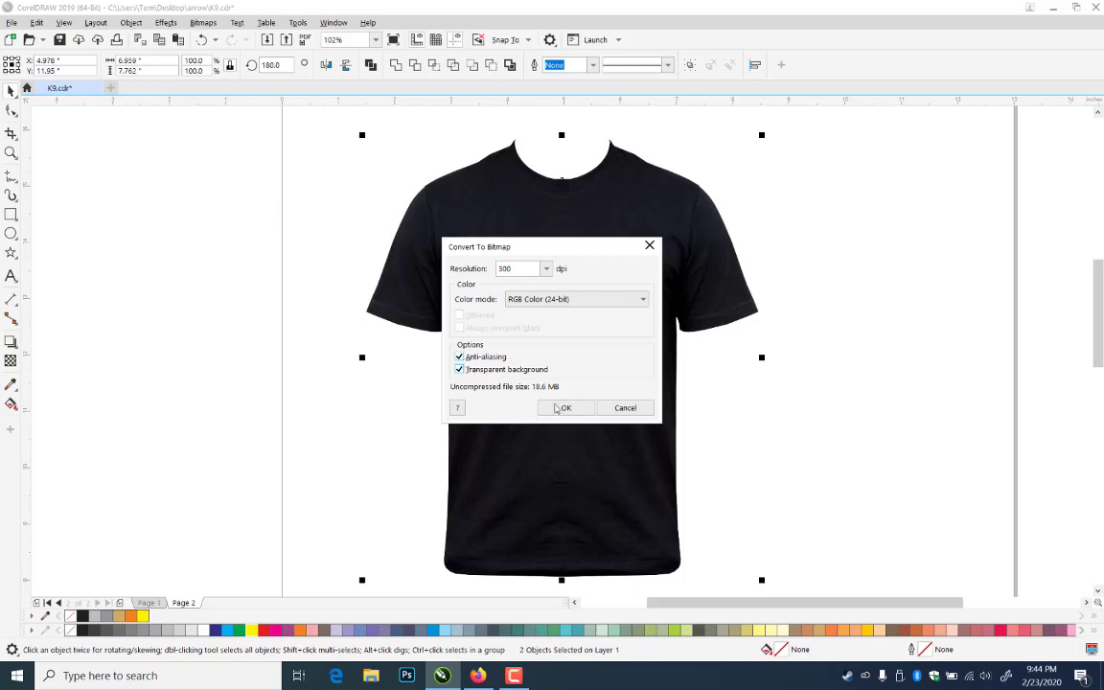
{"action": "left_click", "coordinate": [560, 408]}
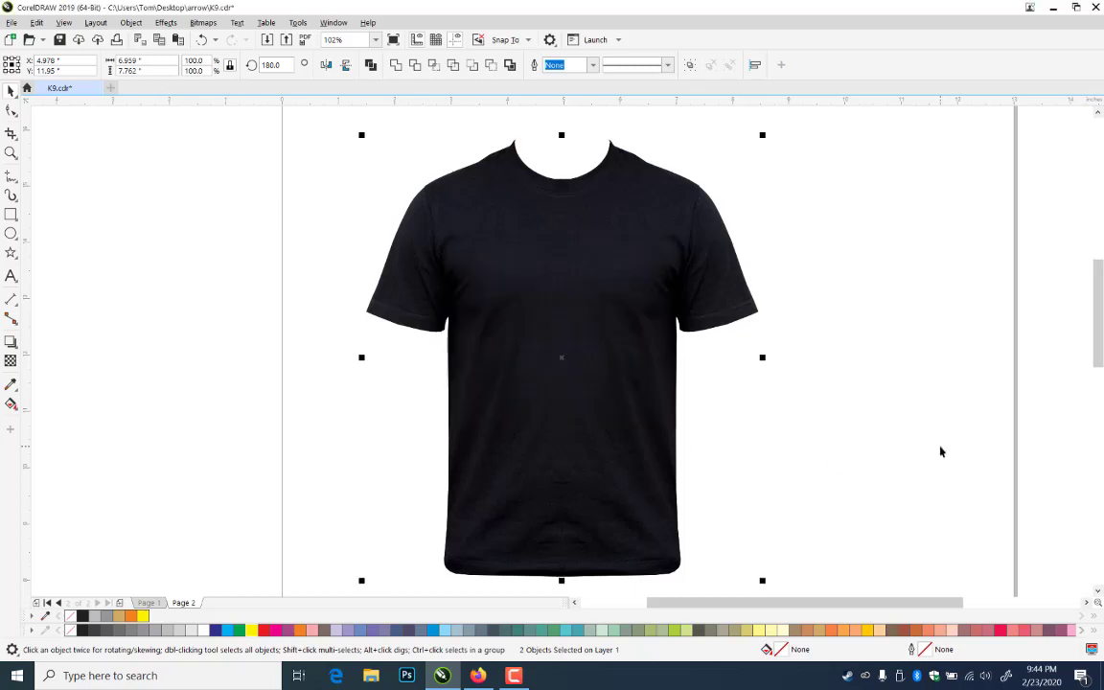
{"action": "left_click", "coordinate": [864, 244]}
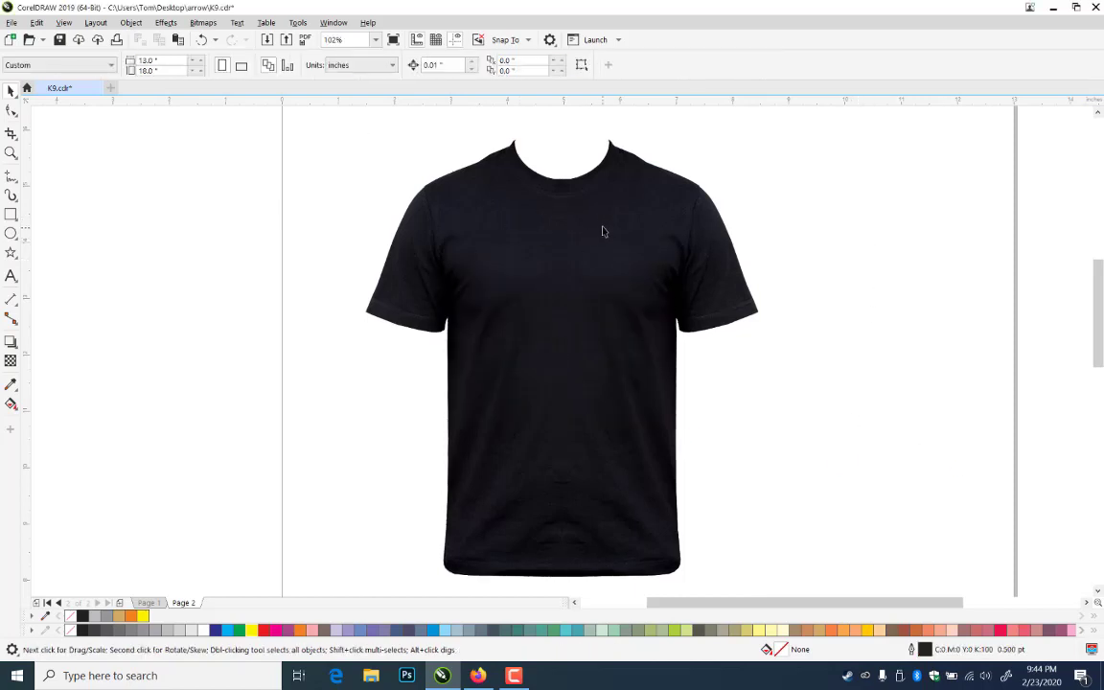
- Send the bitmap shirt behind the clipped halves and nudge it up to Y 12.57 in
{"action": "left_click", "coordinate": [581, 223]}
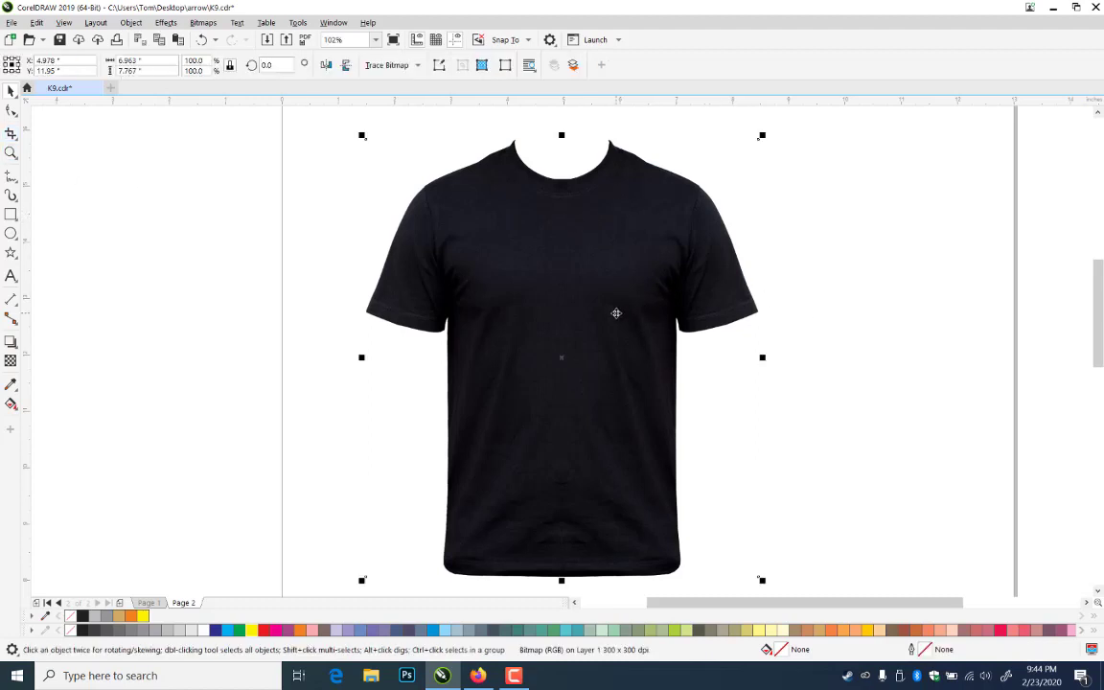
{"action": "key", "text": "shift+Page_Down"}
{"action": "key", "text": "Up"}
{"action": "key", "text": "Up"}
{"action": "key", "text": "Up"}
{"action": "key", "text": "Up"}
{"action": "key", "text": "Up"}
{"action": "key", "text": "Up"}
{"action": "key", "text": "Up"}
{"action": "key", "text": "Up"}
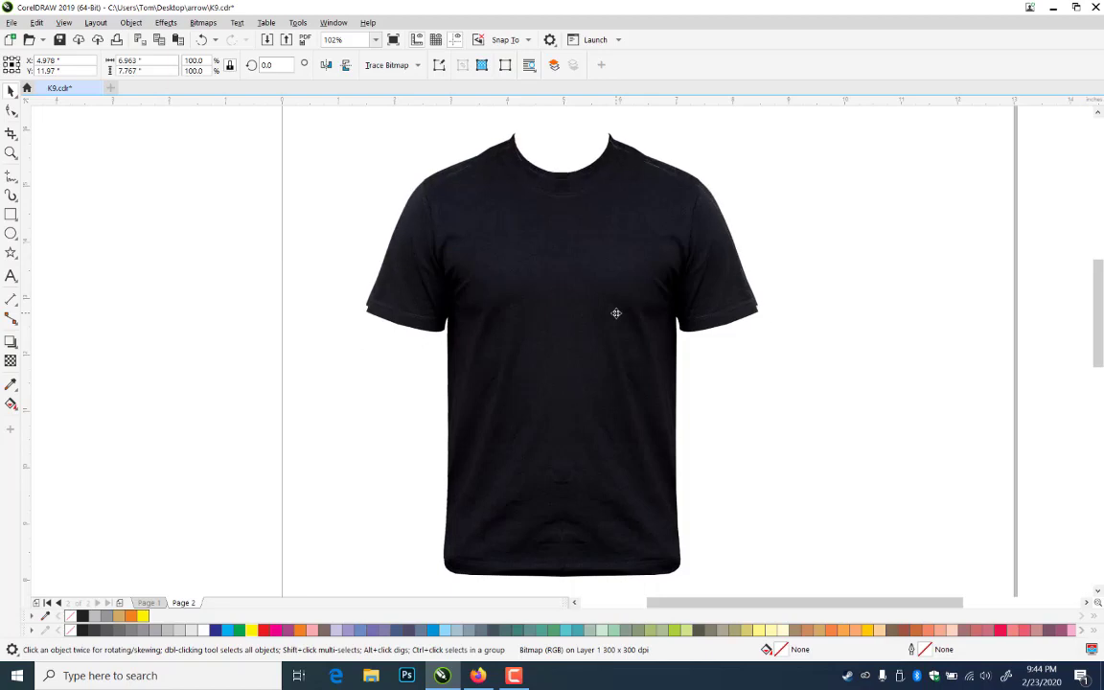
{"action": "key", "text": "Up"}
{"action": "key", "text": "Up"}
{"action": "key", "text": "Up"}
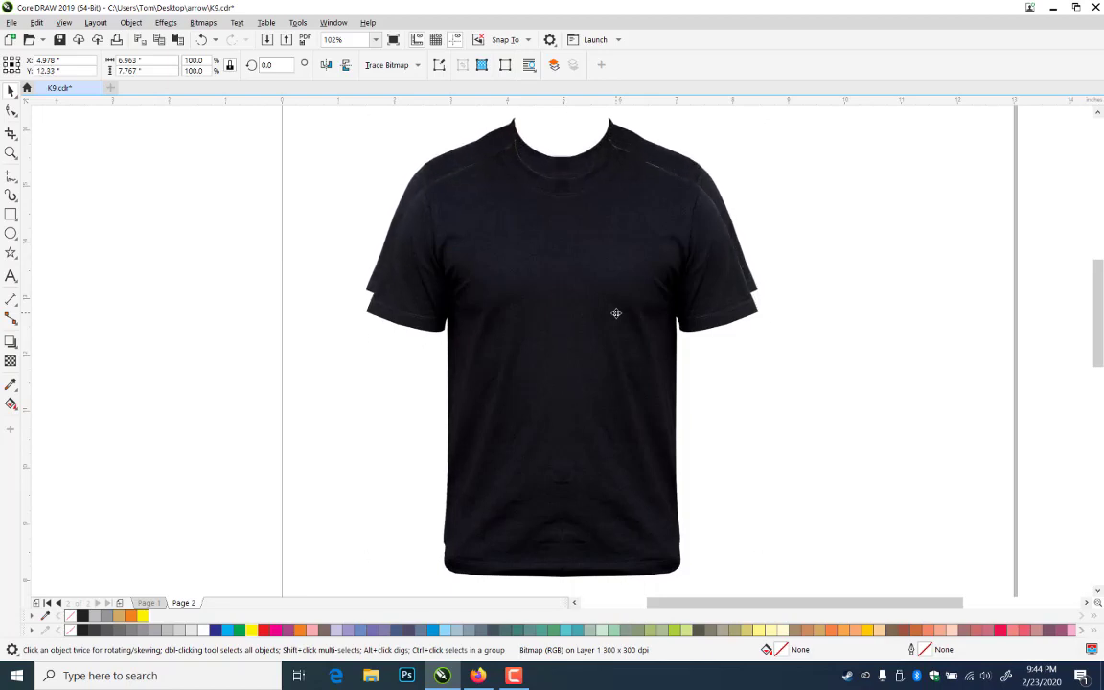
{"action": "key", "text": "Up"}
{"action": "key", "text": "Up"}
{"action": "key", "text": "Up"}
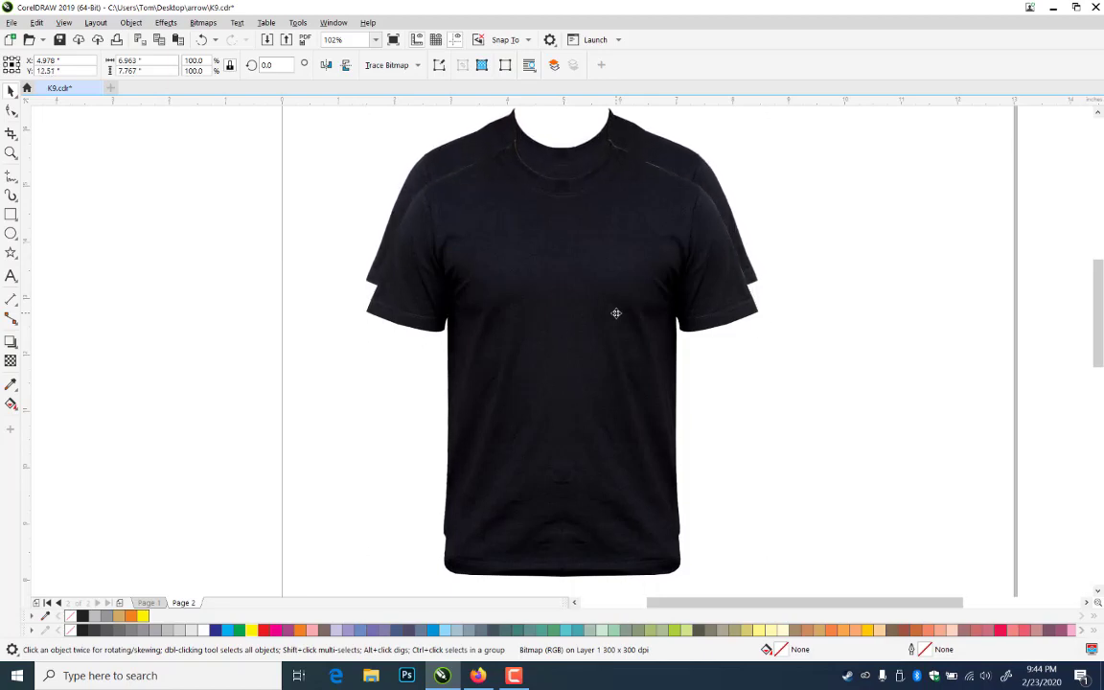
{"action": "key", "text": "Up"}
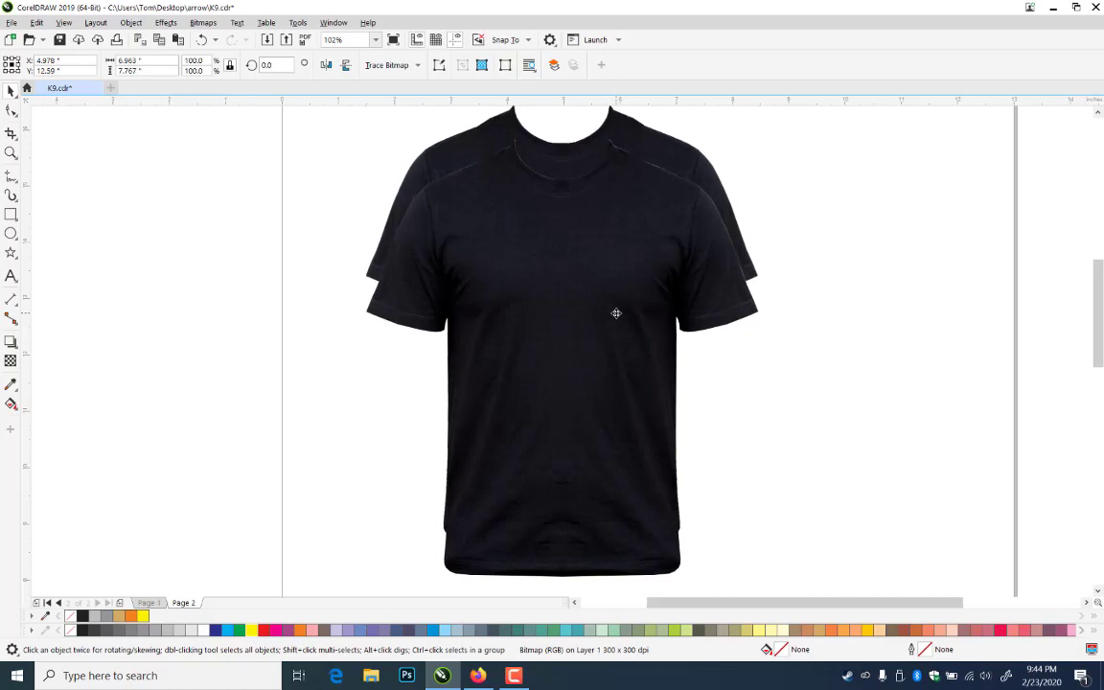
{"action": "key", "text": "Down"}
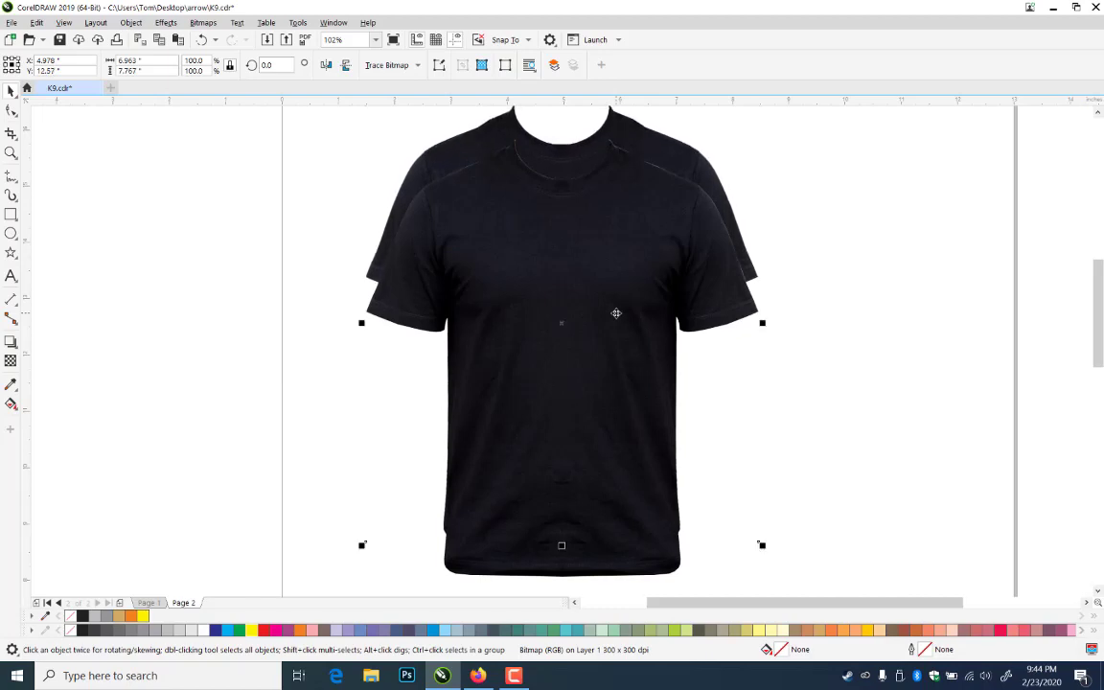
- Squash the rear bitmap shirt vertically to a height of about 4.93 in, keeping its full width
{"action": "scroll", "coordinate": [760, 543], "scroll_direction": "up", "scroll_amount": 3}
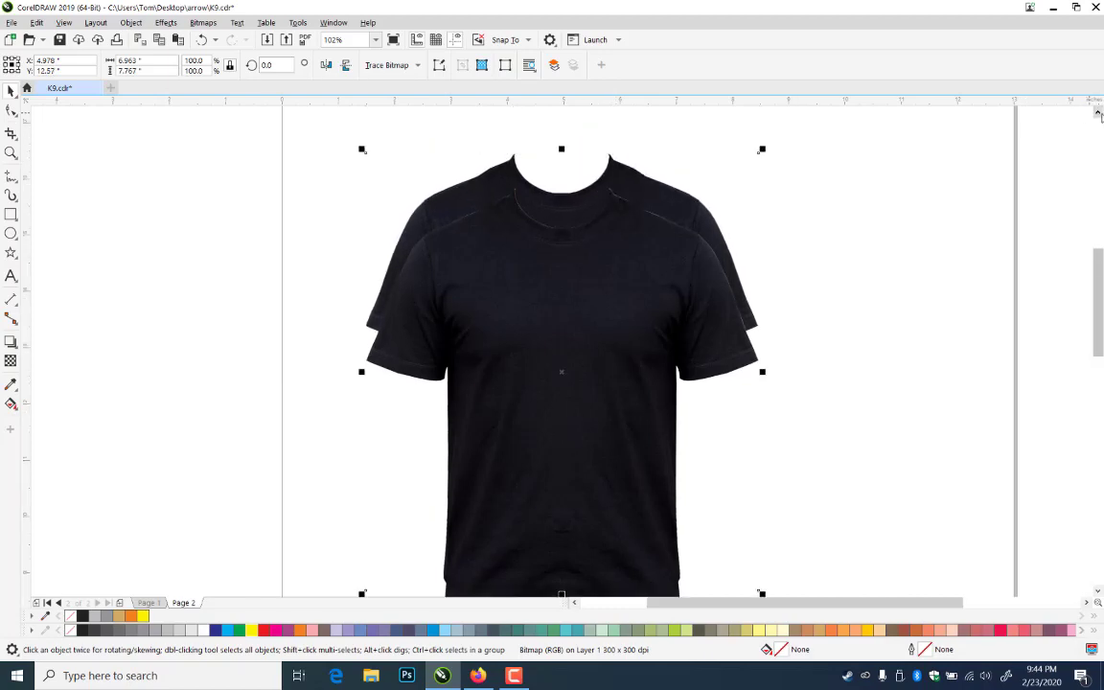
{"action": "left_click_drag", "start_coordinate": [561, 247], "coordinate": [562, 345]}
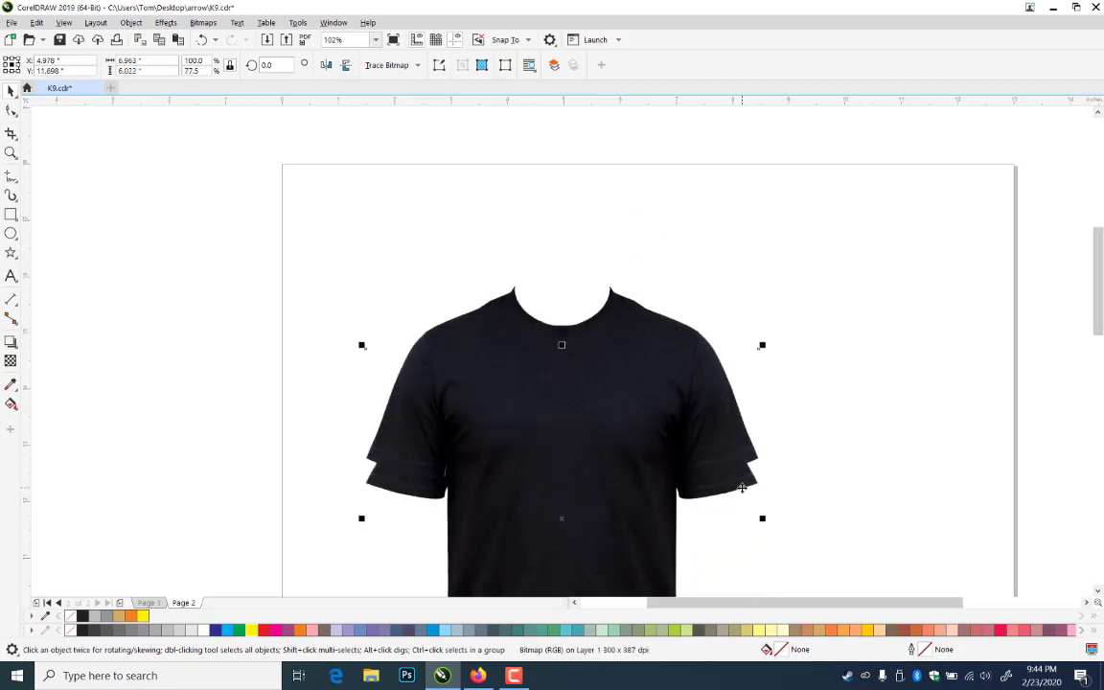
{"action": "left_click_drag", "start_coordinate": [741, 487], "coordinate": [742, 424]}
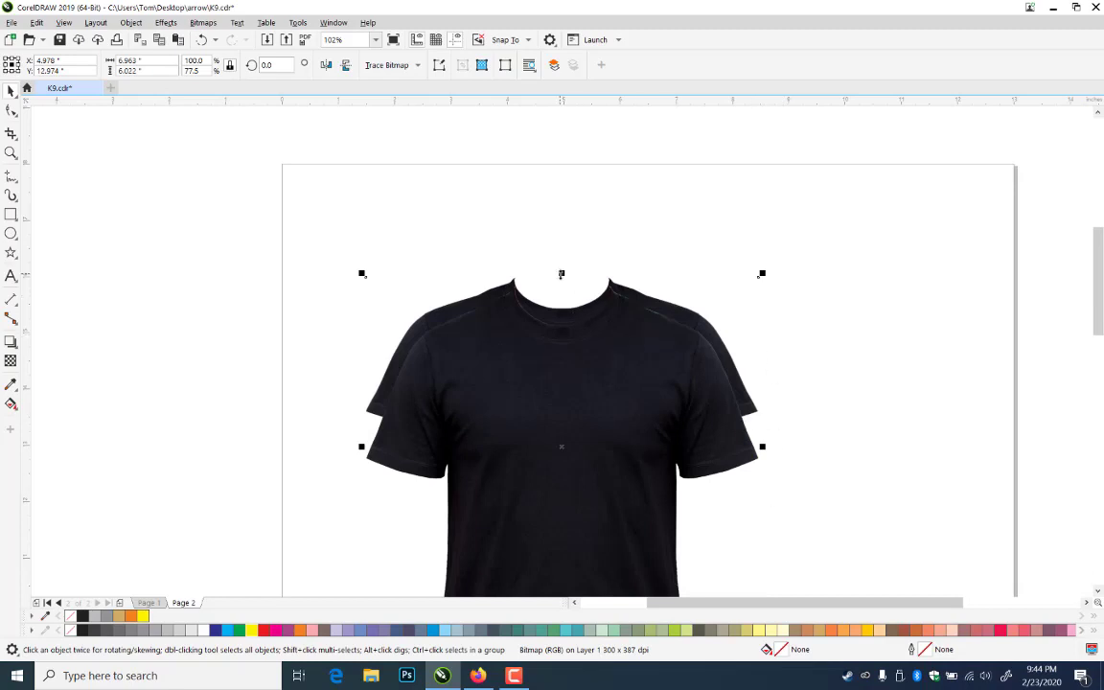
{"action": "left_click_drag", "start_coordinate": [561, 275], "coordinate": [562, 335]}
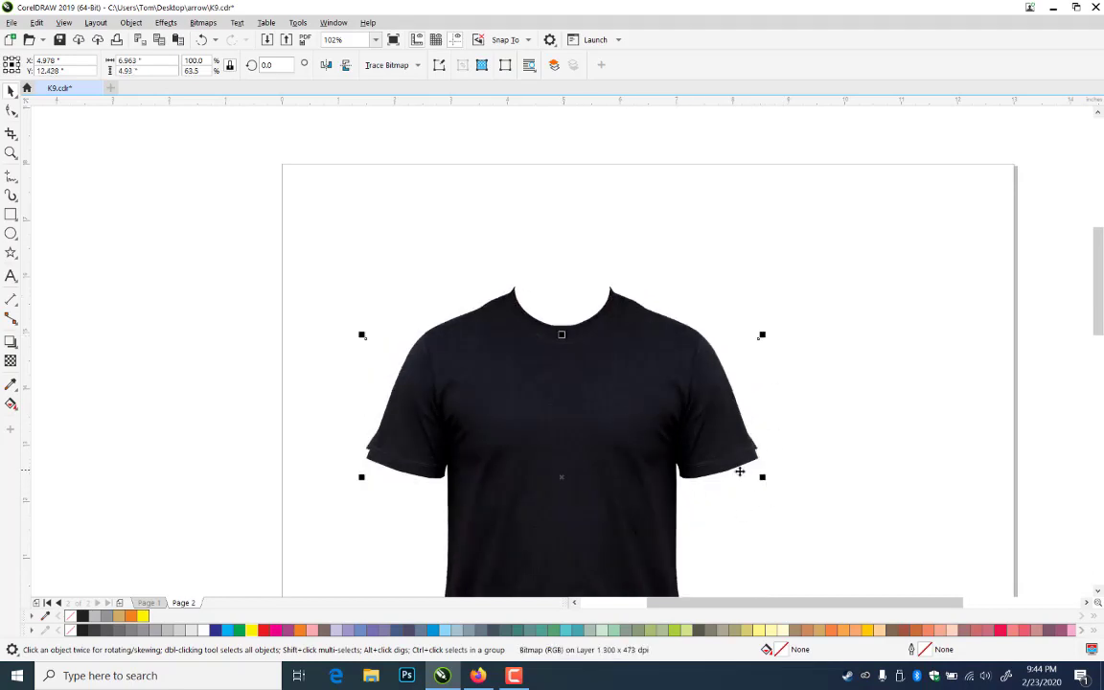
- Nudge the squashed rear shirt up to about X 4.988, Y 13.548 in so its collar shows behind the front neckline
{"action": "left_click", "coordinate": [835, 479]}
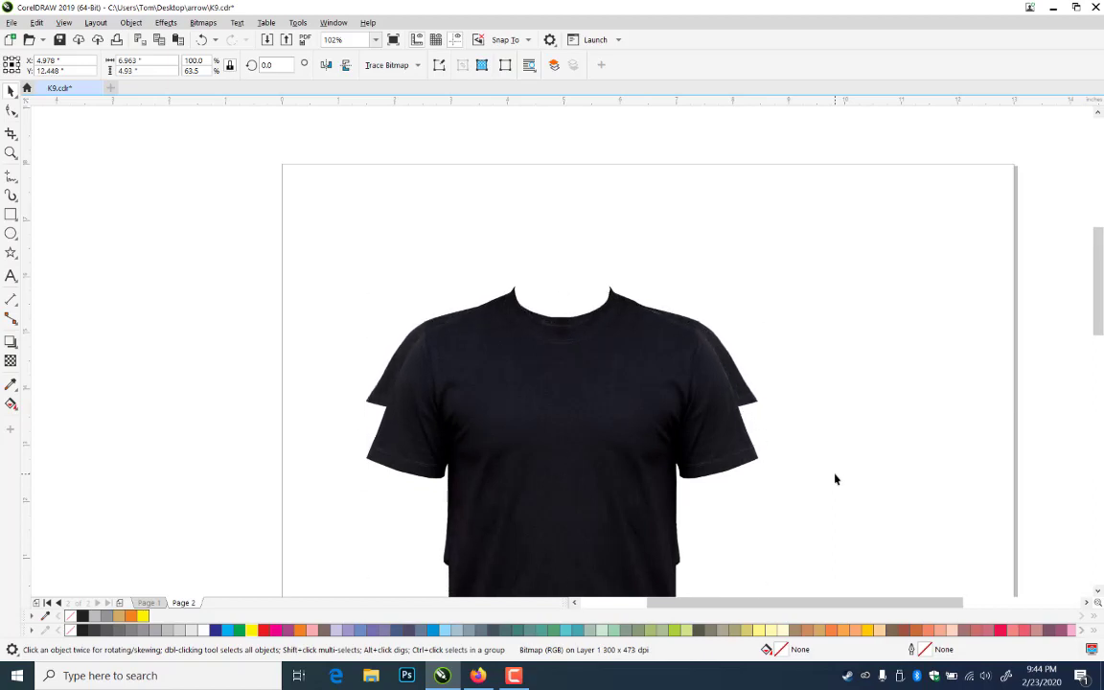
{"action": "key", "text": "Up"}
{"action": "key", "text": "Up"}
{"action": "key", "text": "Up"}
{"action": "key", "text": "Up"}
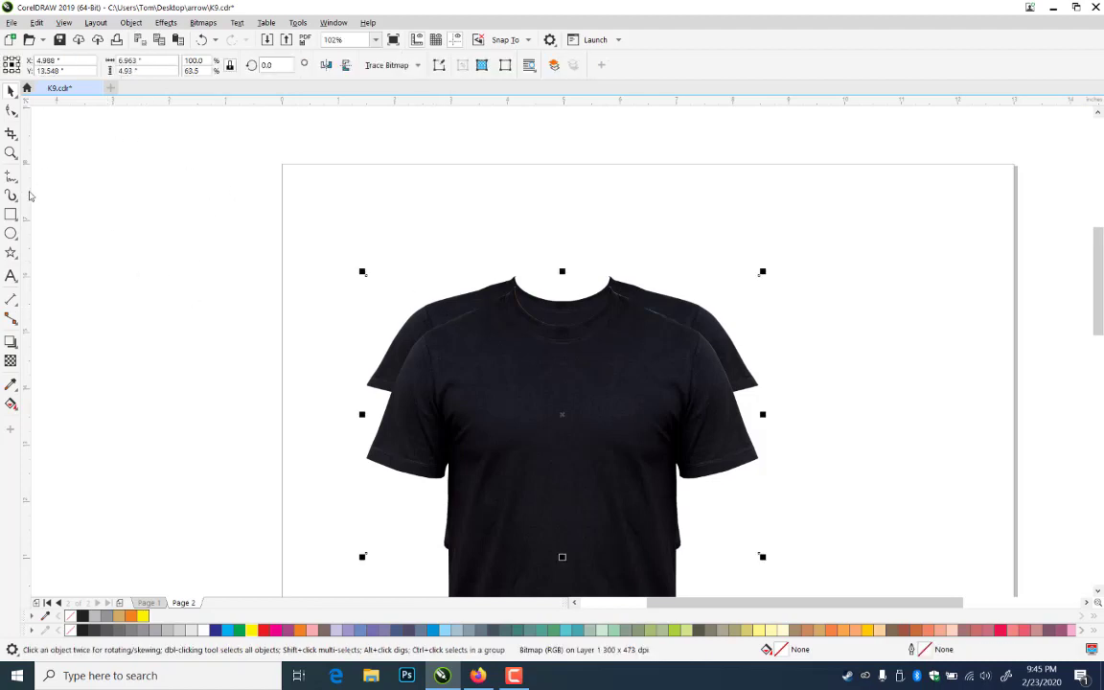
- Draw a closed straight-segment outline about 1.84 by 0.887 in around the neck opening, following the front collar below its inner edge
{"action": "left_click", "coordinate": [10, 153]}
{"action": "left_click_drag", "start_coordinate": [475, 271], "coordinate": [637, 354]}
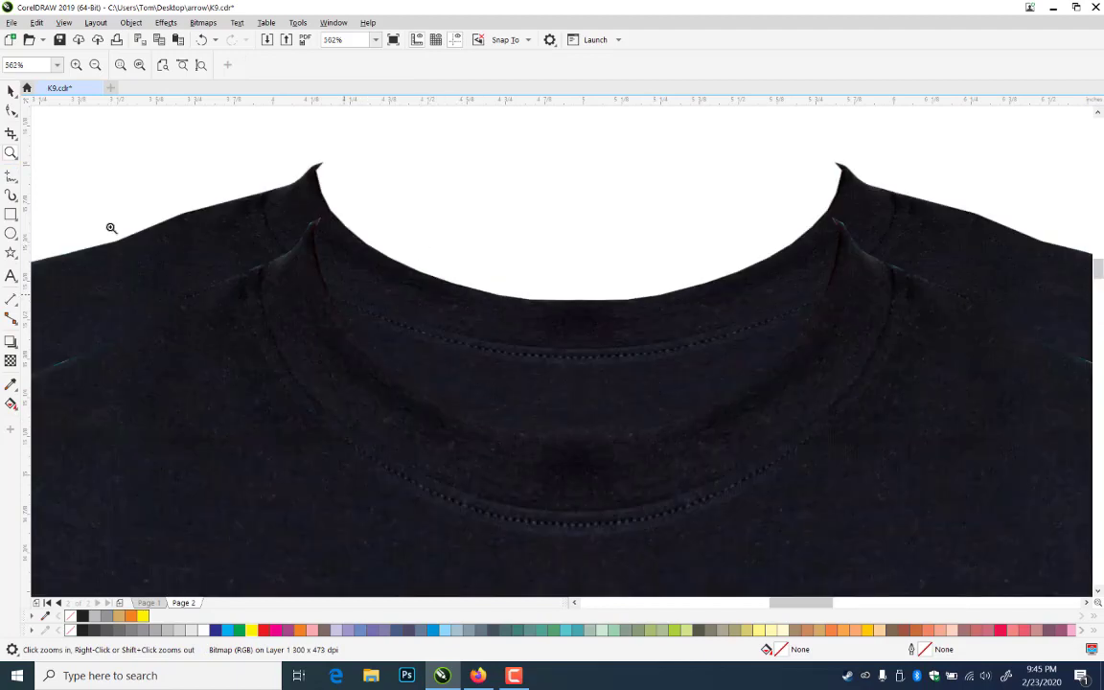
{"action": "left_click", "coordinate": [321, 215]}
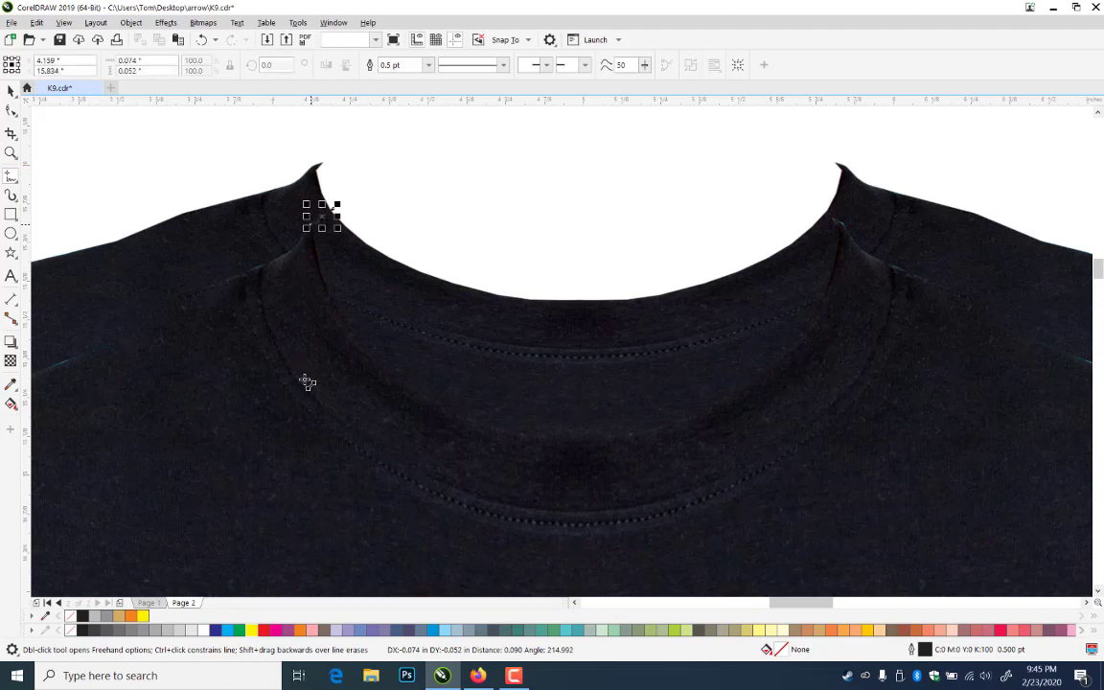
{"action": "left_click", "coordinate": [300, 350]}
{"action": "left_click", "coordinate": [453, 487]}
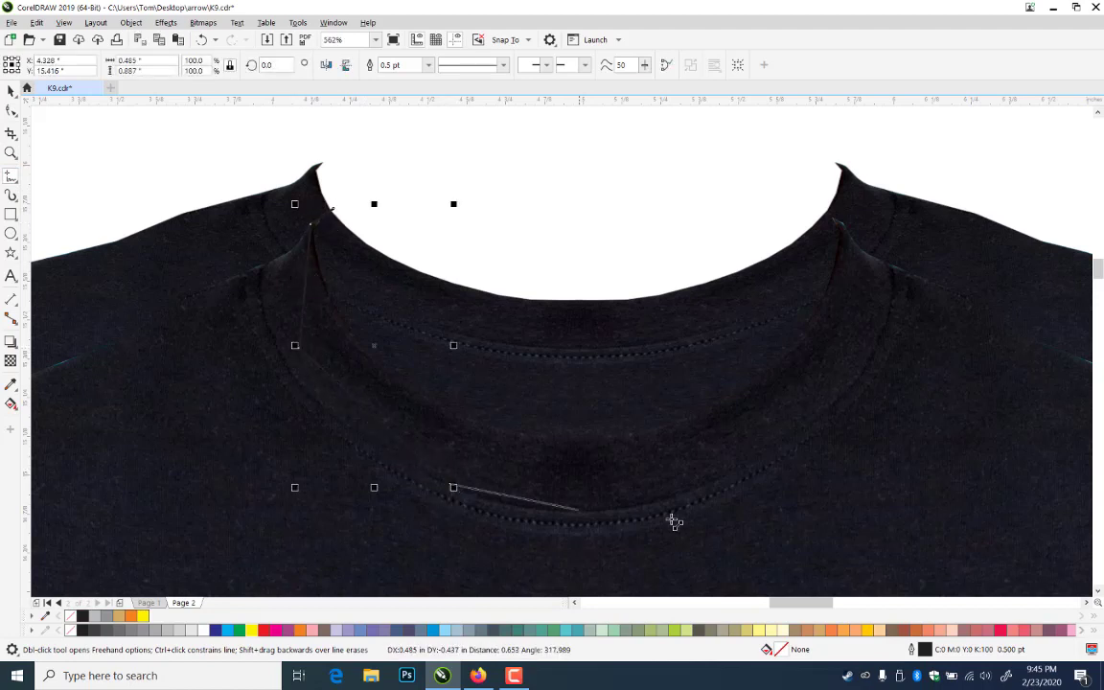
{"action": "left_click", "coordinate": [748, 485]}
{"action": "left_click", "coordinate": [870, 297]}
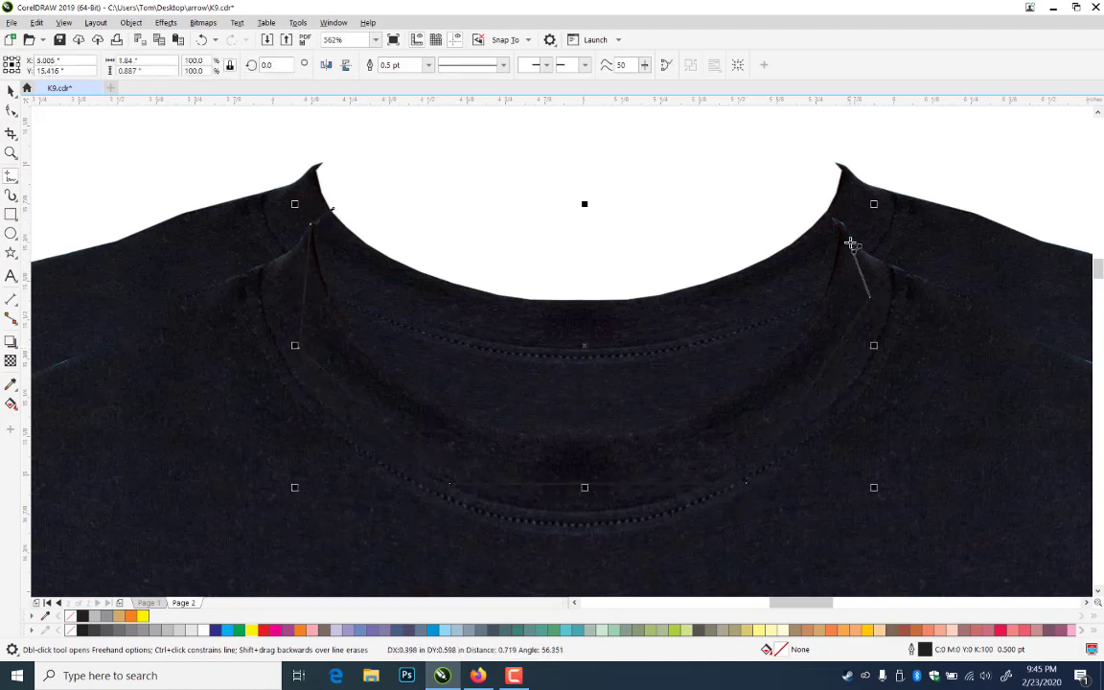
{"action": "left_click", "coordinate": [848, 232]}
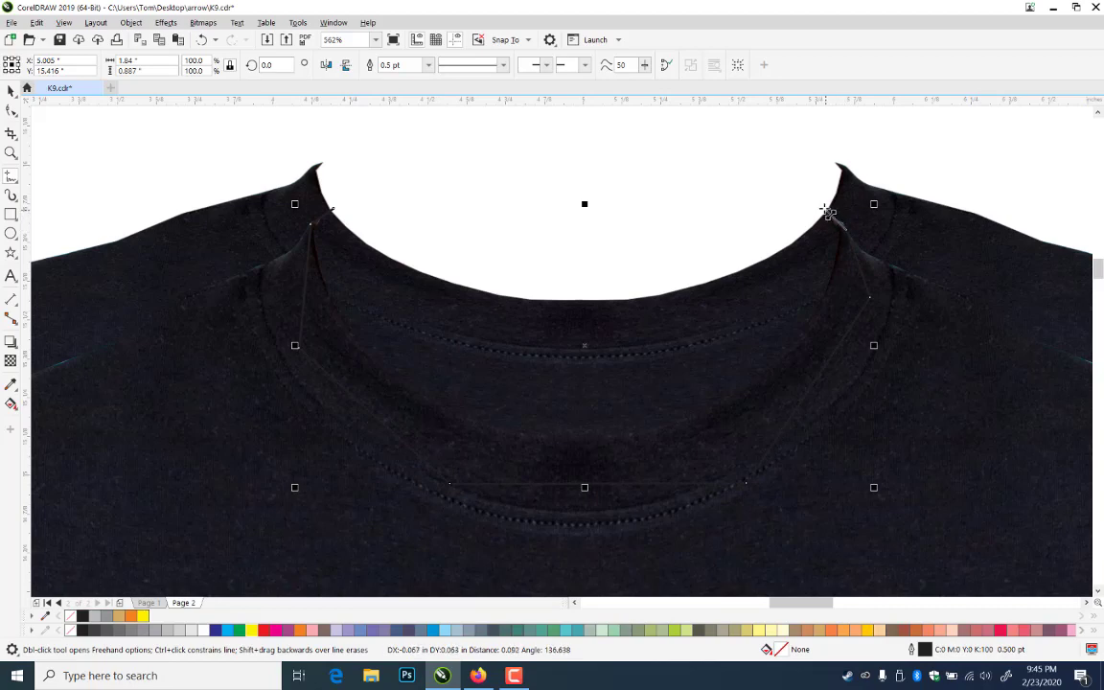
{"action": "left_click", "coordinate": [827, 210]}
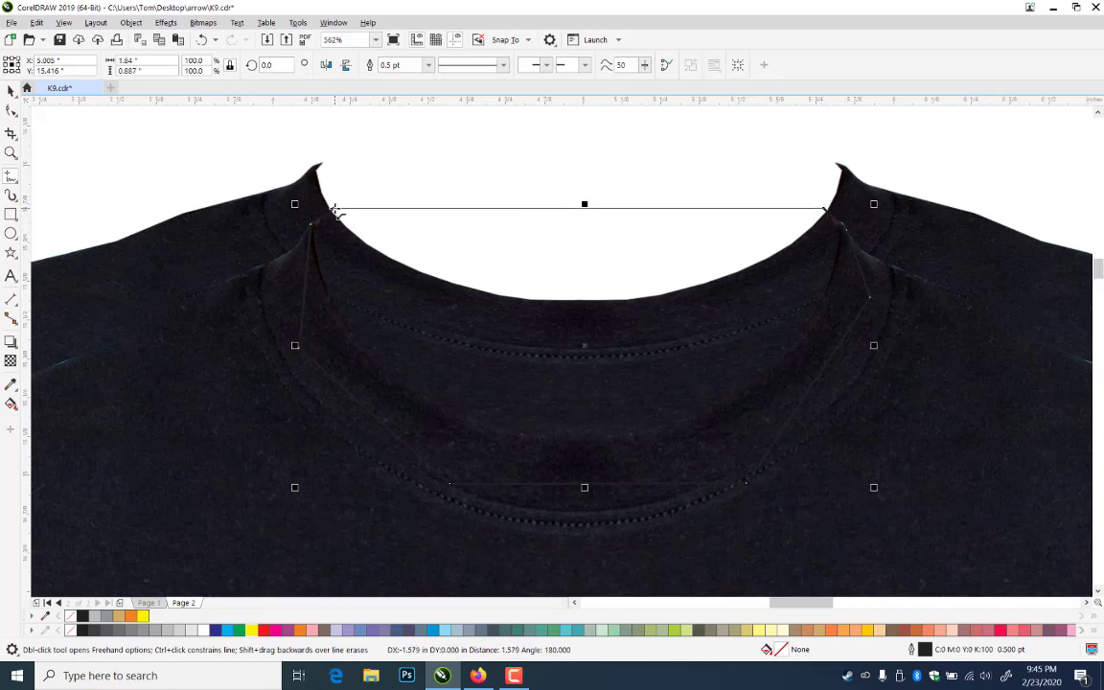
{"action": "left_click", "coordinate": [331, 208]}
{"action": "left_click", "coordinate": [10, 89]}
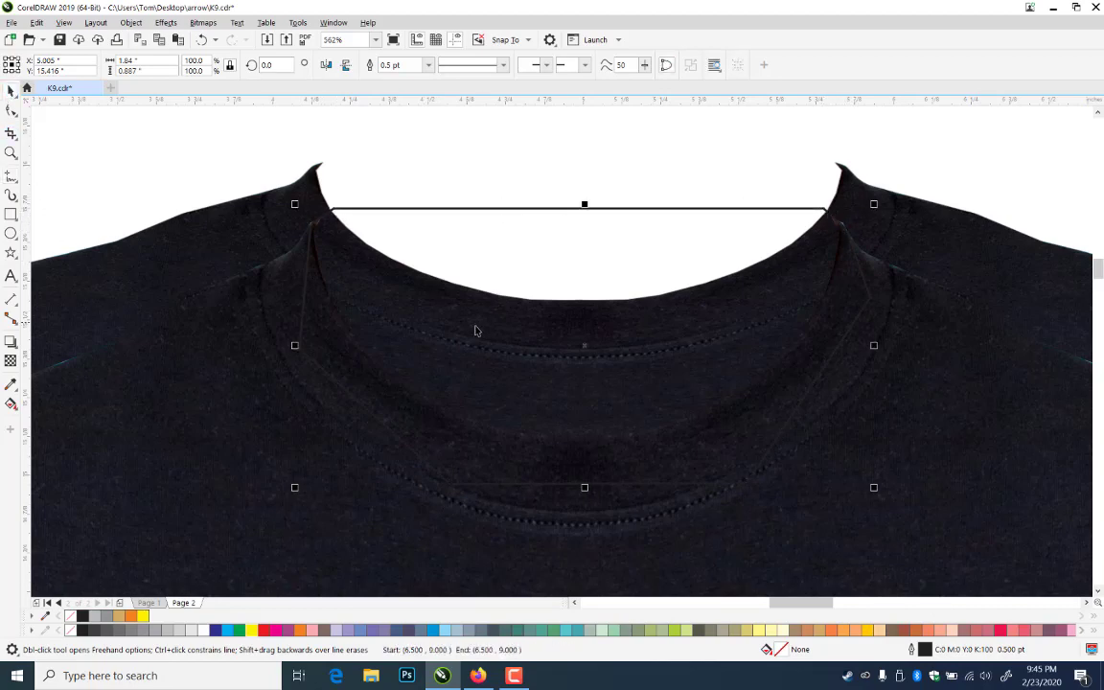
- Darken the rear shirt bitmap with a reset RGB Tone Curve, pulling its midpoint to X 143, Y 116
{"action": "left_click", "coordinate": [474, 296]}
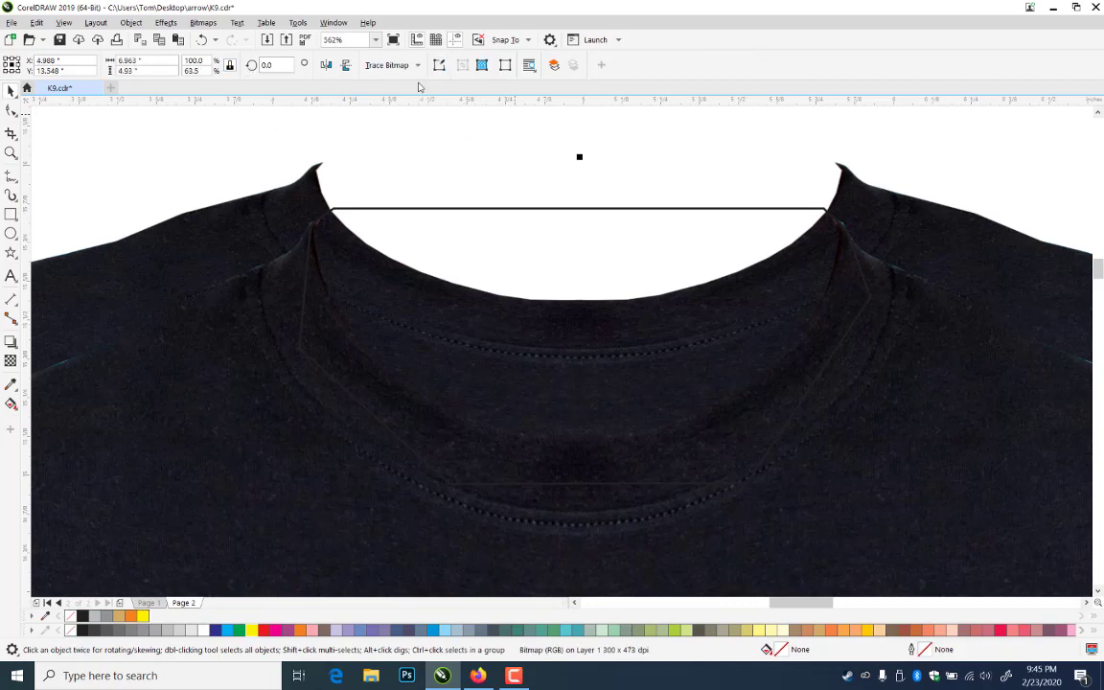
{"action": "left_click", "coordinate": [706, 122]}
{"action": "left_click", "coordinate": [625, 380]}
{"action": "left_click", "coordinate": [165, 22]}
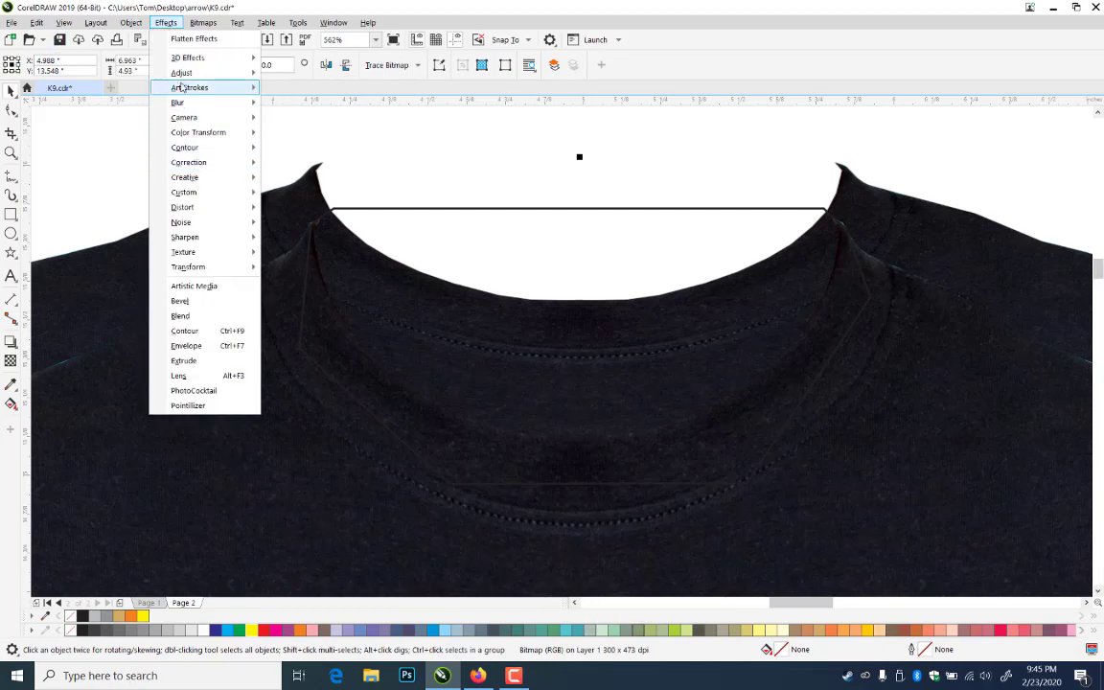
{"action": "mouse_move", "coordinate": [182, 74]}
{"action": "left_click", "coordinate": [303, 157]}
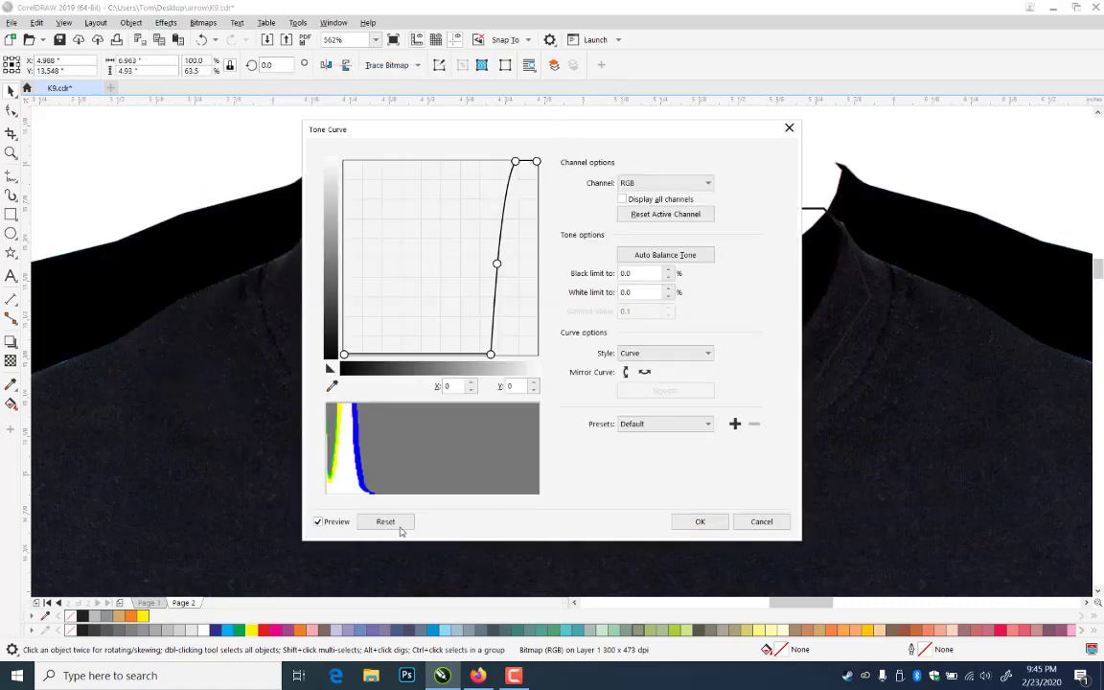
{"action": "left_click", "coordinate": [399, 526]}
{"action": "left_click_drag", "start_coordinate": [479, 135], "coordinate": [788, 169]}
{"action": "left_click_drag", "start_coordinate": [754, 294], "coordinate": [762, 304]}
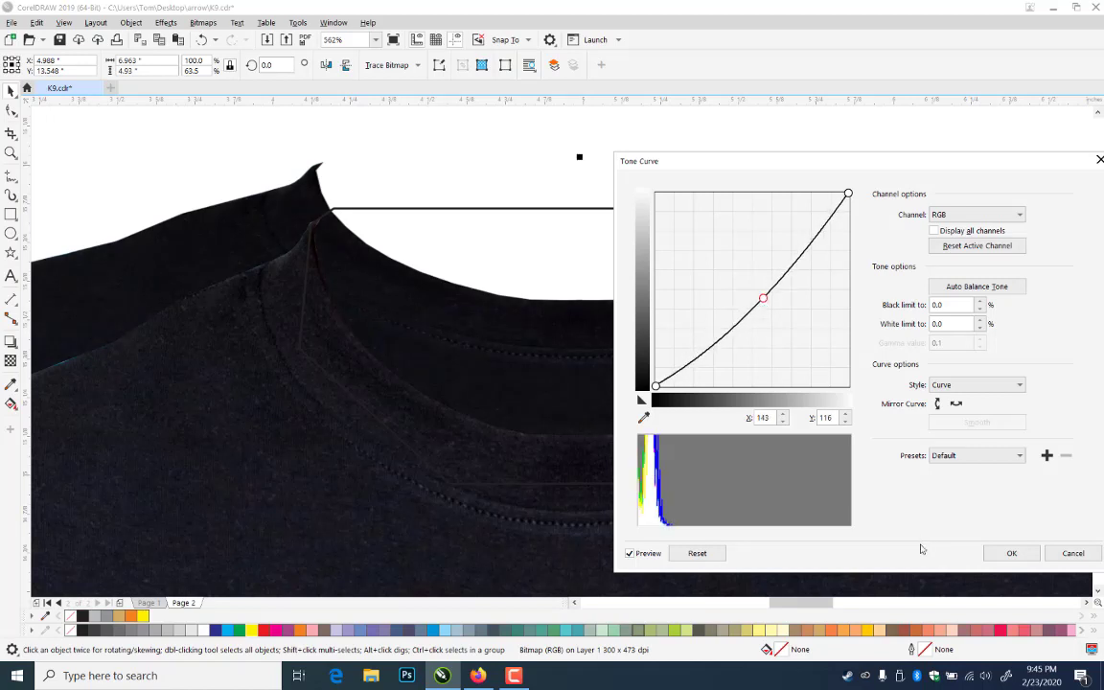
{"action": "left_click", "coordinate": [1010, 553]}
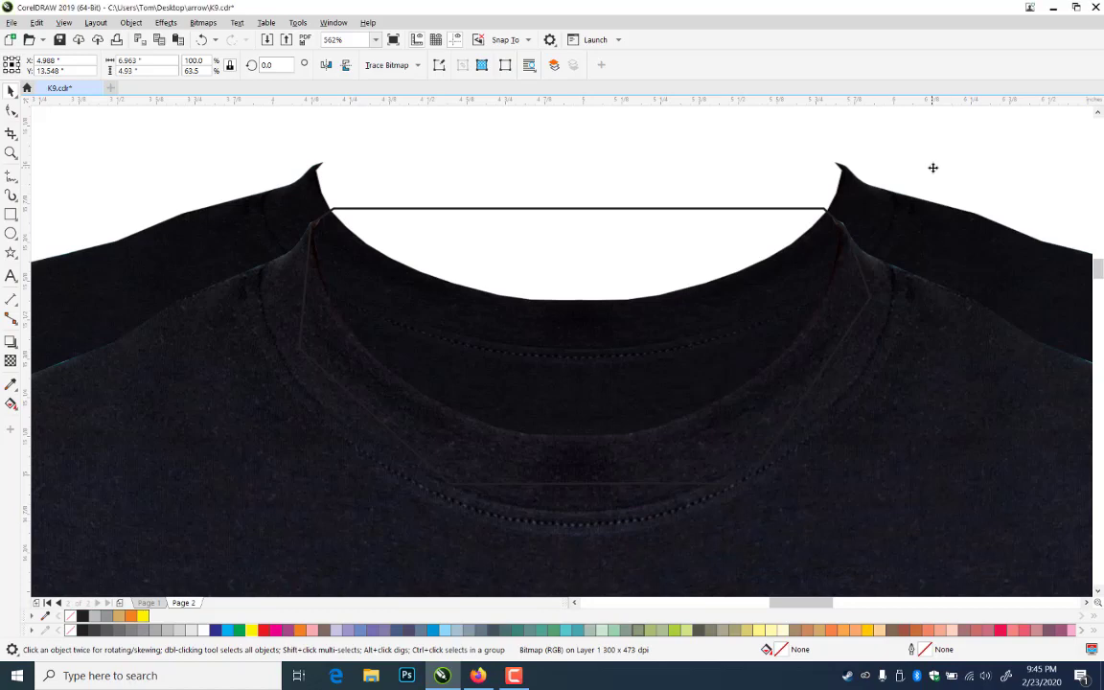
- PowerClip the darkened rear shirt inside the neck outline and remove that outline's stroke
{"action": "left_click", "coordinate": [296, 209]}
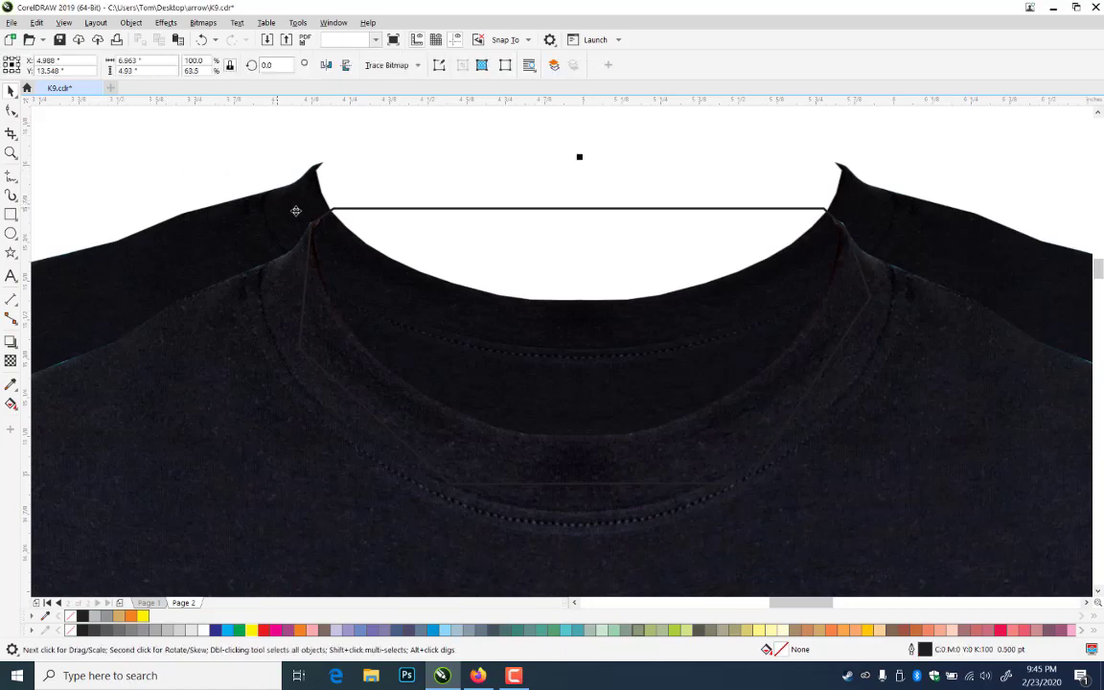
{"action": "left_click", "coordinate": [163, 23]}
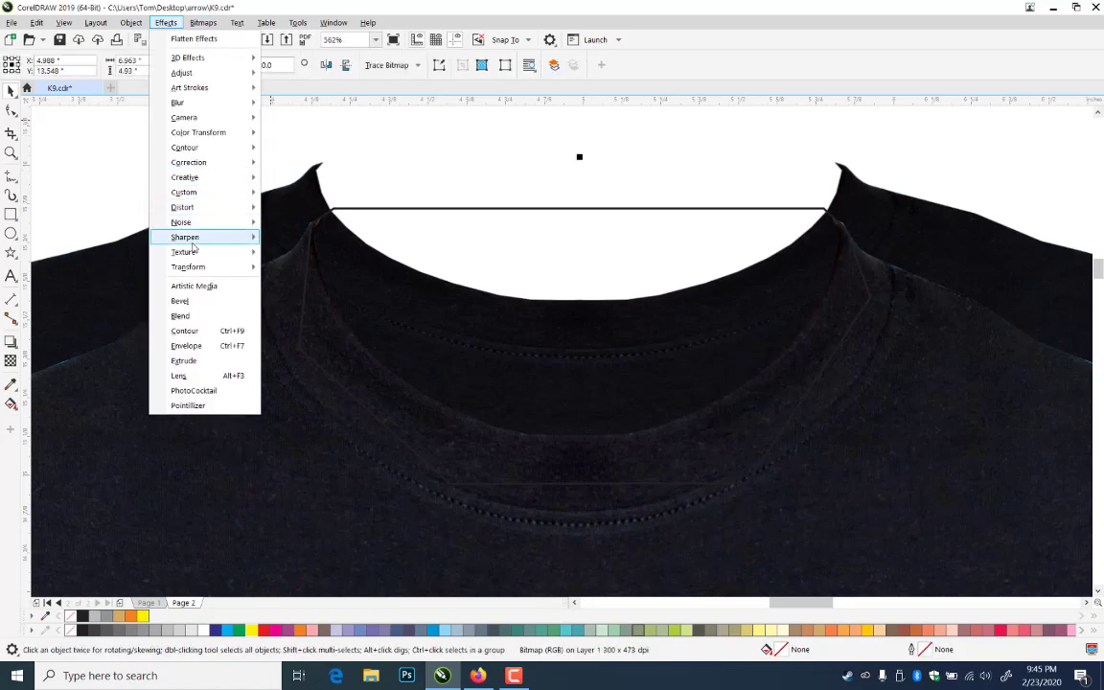
{"action": "mouse_move", "coordinate": [130, 23]}
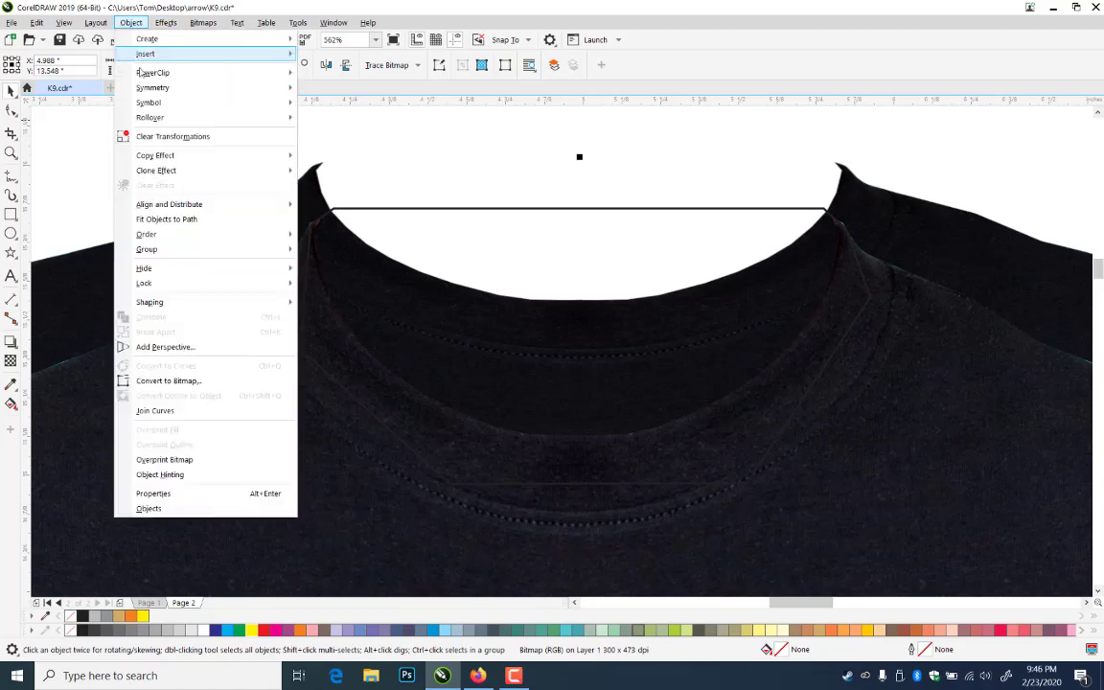
{"action": "mouse_move", "coordinate": [159, 73]}
{"action": "left_click", "coordinate": [350, 74]}
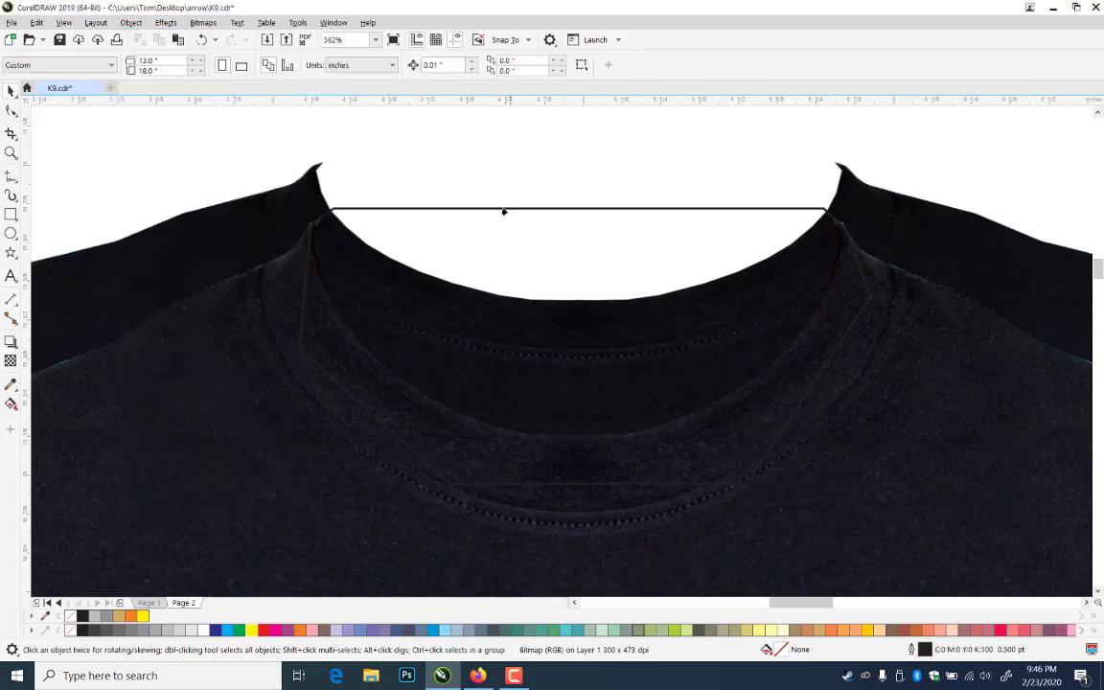
{"action": "left_click", "coordinate": [502, 207]}
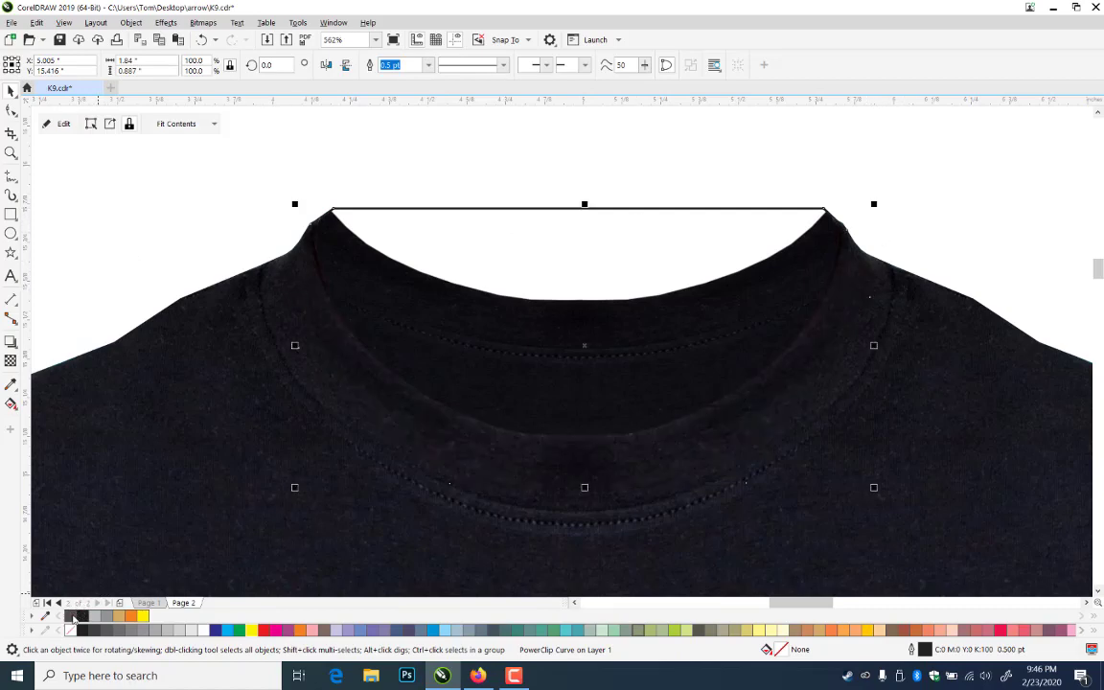
{"action": "right_click", "coordinate": [73, 618]}
{"action": "left_click", "coordinate": [976, 201]}
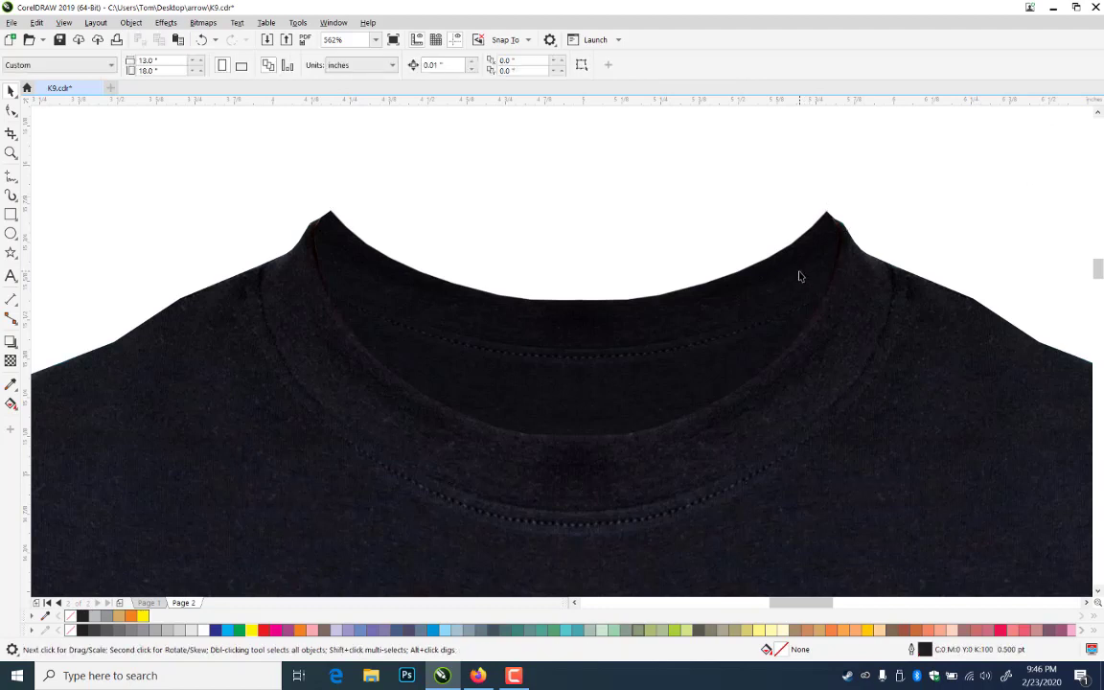
- Reshape the inner collar's PowerClip outline by lowering its two uppermost corner nodes so both pointed collar tips are rounded off
{"action": "left_click", "coordinate": [800, 276]}
{"action": "left_click", "coordinate": [12, 110]}
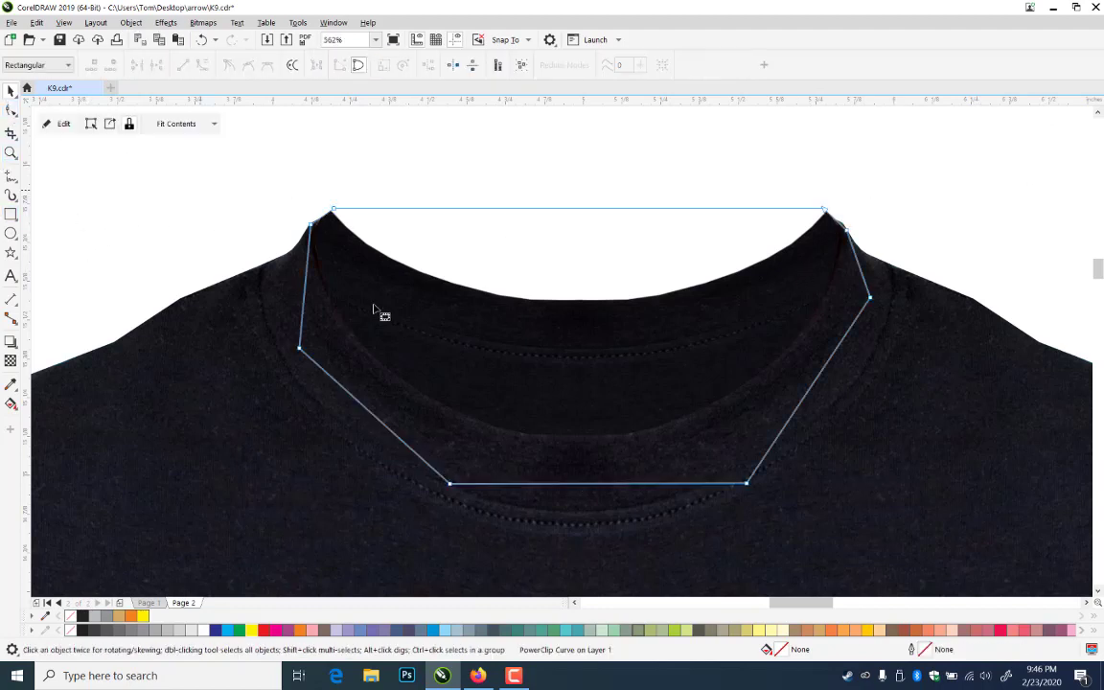
{"action": "left_click", "coordinate": [12, 110]}
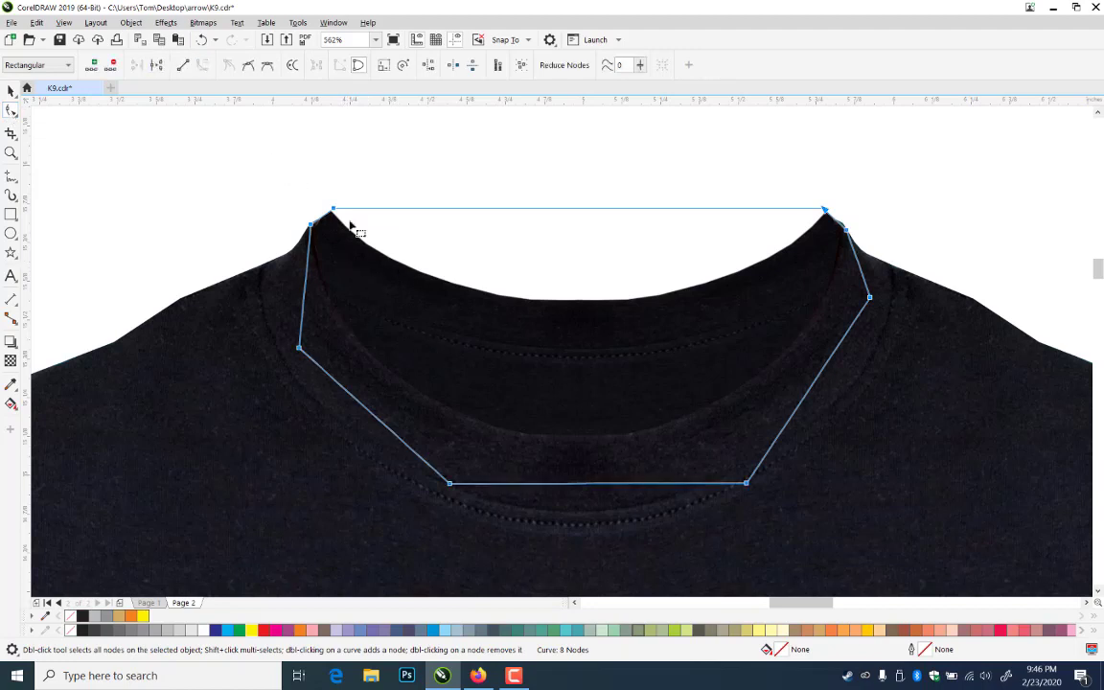
{"action": "left_click_drag", "start_coordinate": [333, 209], "coordinate": [332, 216]}
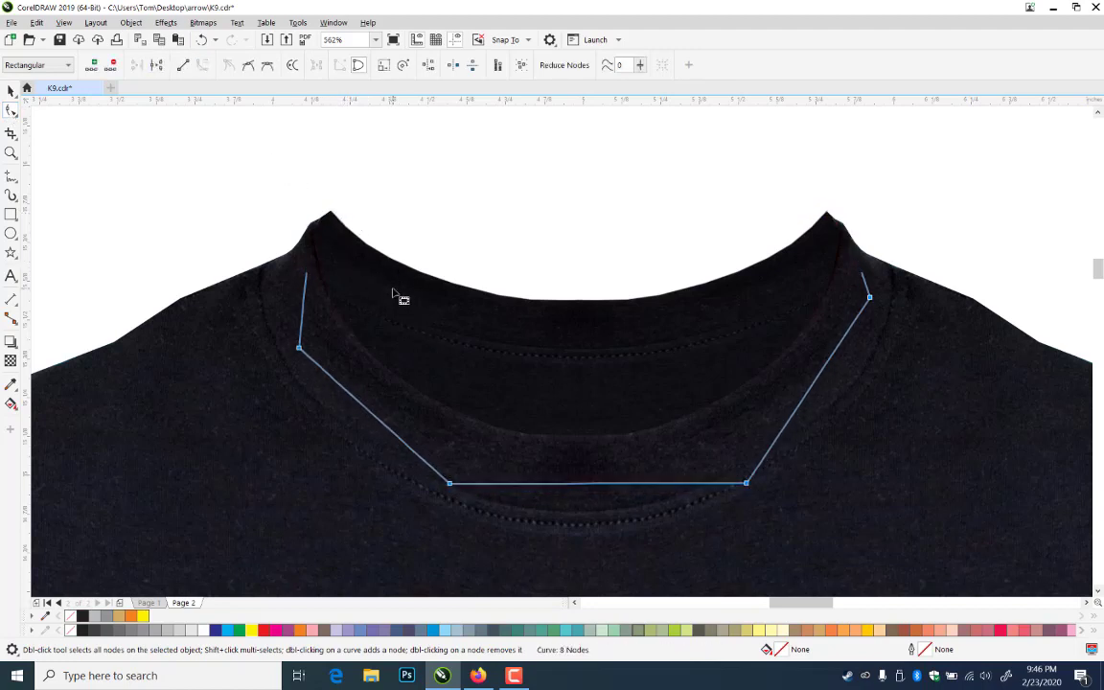
{"action": "key", "text": "ctrl+z"}
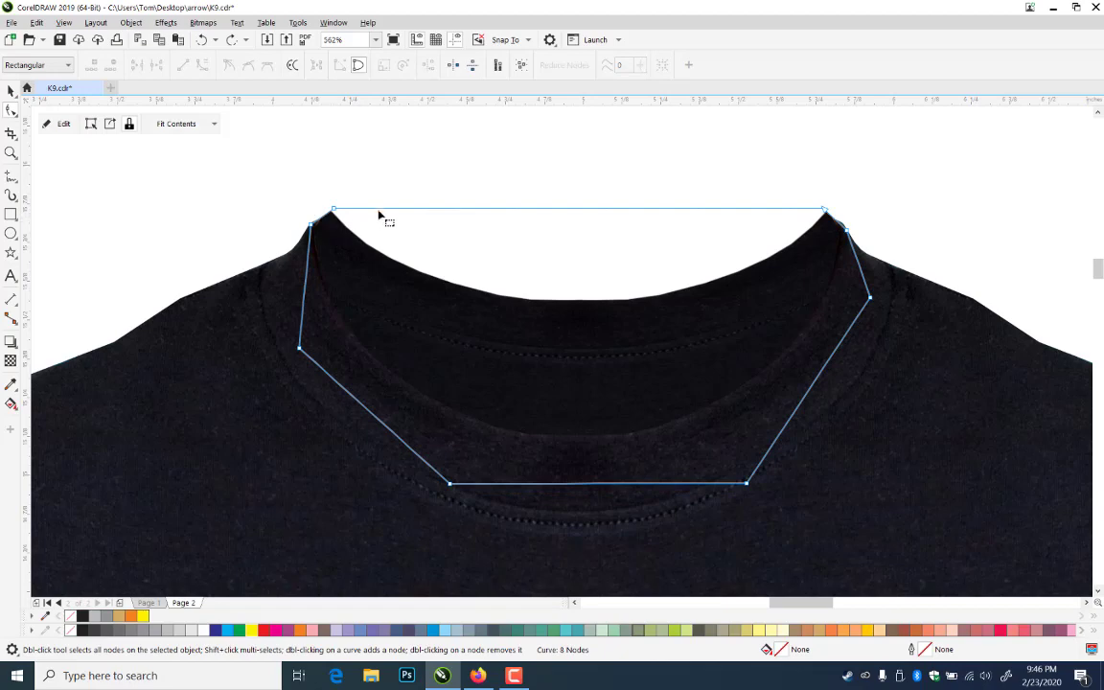
{"action": "mouse_move", "coordinate": [336, 211]}
{"action": "left_mouse_down"}
{"action": "mouse_move", "coordinate": [345, 237]}
{"action": "mouse_move", "coordinate": [332, 213]}
{"action": "left_mouse_up"}
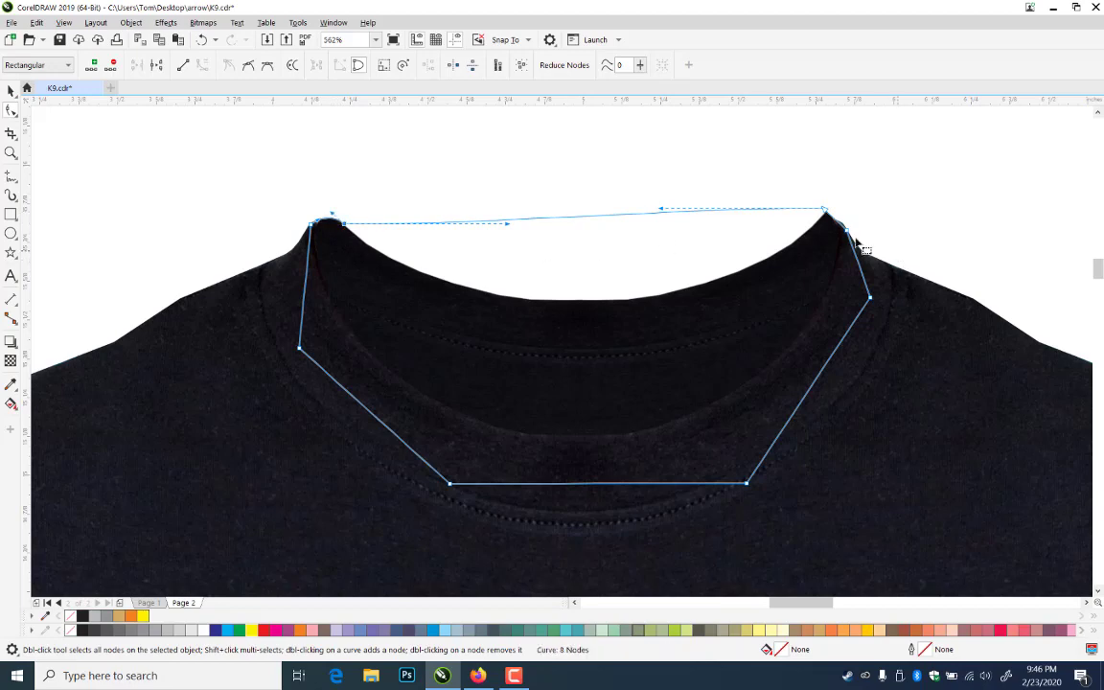
{"action": "mouse_move", "coordinate": [826, 210]}
{"action": "left_mouse_down"}
{"action": "mouse_move", "coordinate": [824, 235]}
{"action": "mouse_move", "coordinate": [829, 215]}
{"action": "left_mouse_up"}
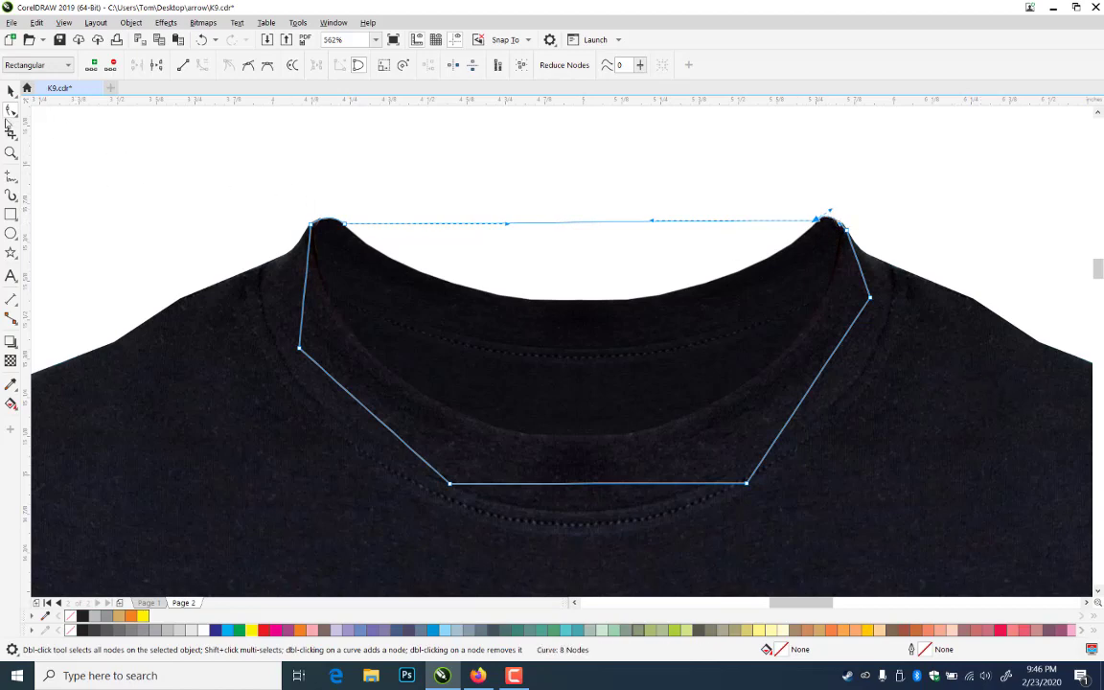
{"action": "left_click", "coordinate": [11, 90]}
{"action": "left_click", "coordinate": [567, 153]}
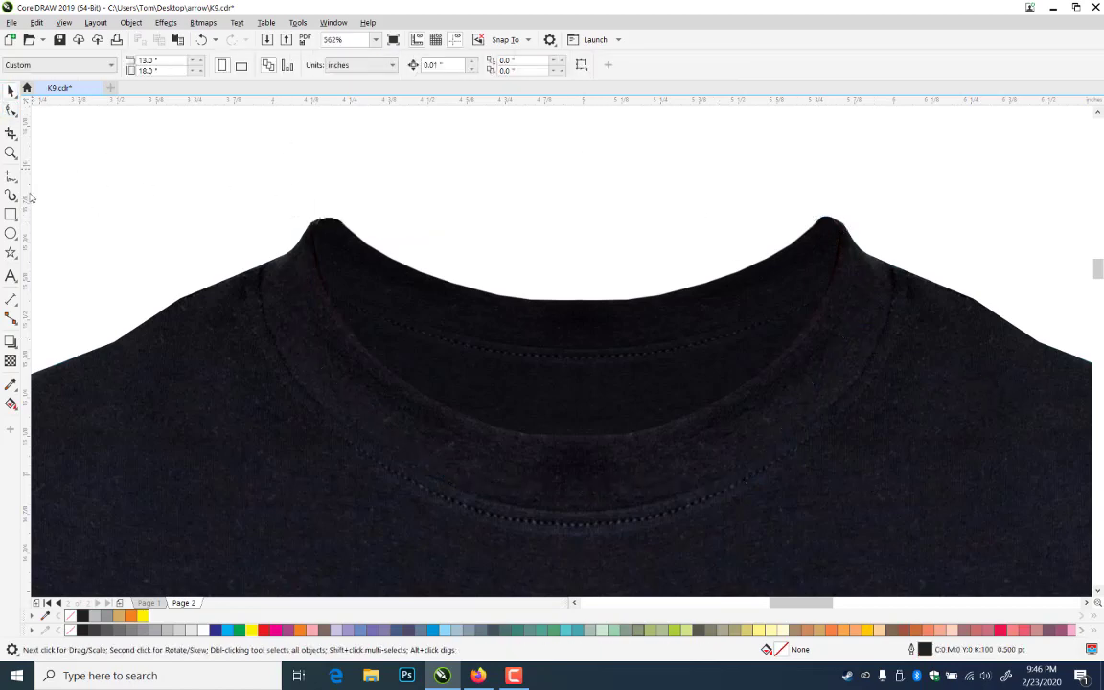
- Group the two mirrored shirt halves and the clipped back collar into one object
{"action": "left_click", "coordinate": [10, 152]}
{"action": "right_click", "coordinate": [642, 579]}
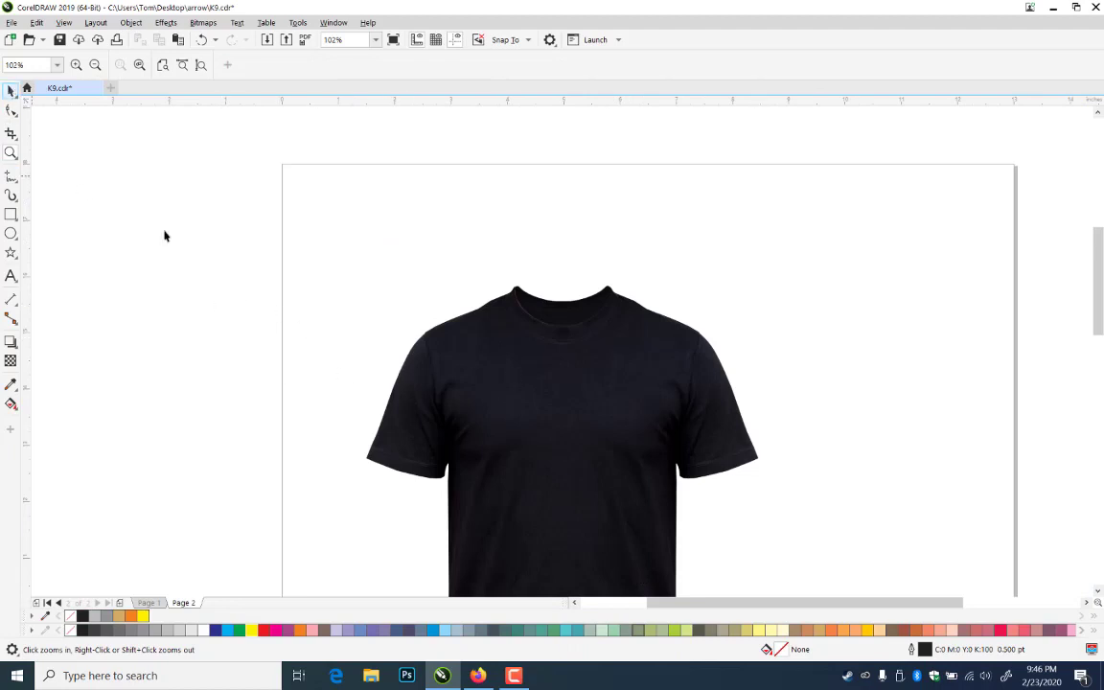
{"action": "key", "text": "space"}
{"action": "left_click_drag", "start_coordinate": [286, 207], "coordinate": [770, 582]}
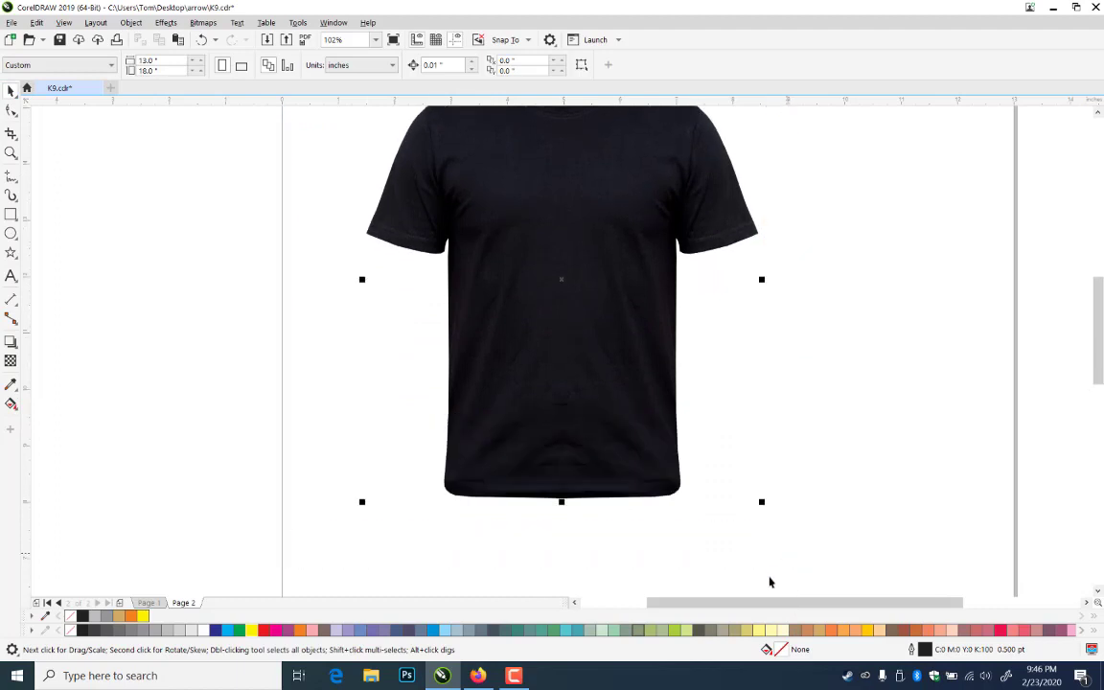
{"action": "key", "text": "ctrl+g"}
{"action": "left_click", "coordinate": [877, 381]}
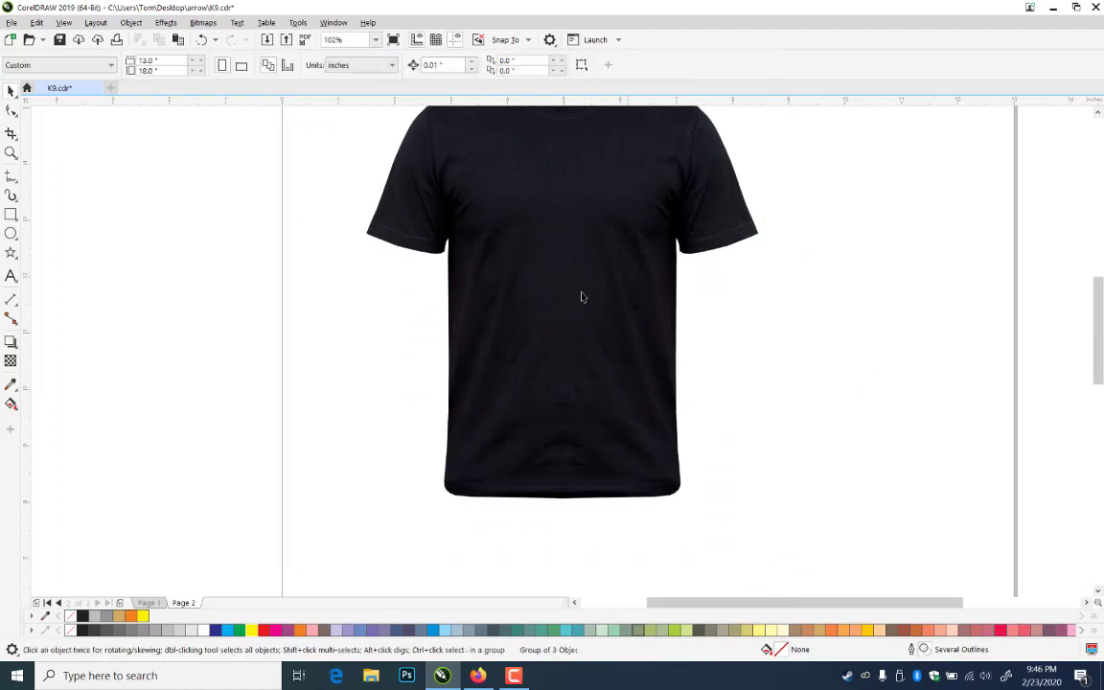
- Enlarge the grouped shirt to about 9.424 by 10.516 in and position it around X 6.56, Y 10.365 in on the page
{"action": "left_click_drag", "start_coordinate": [547, 293], "coordinate": [615, 320]}
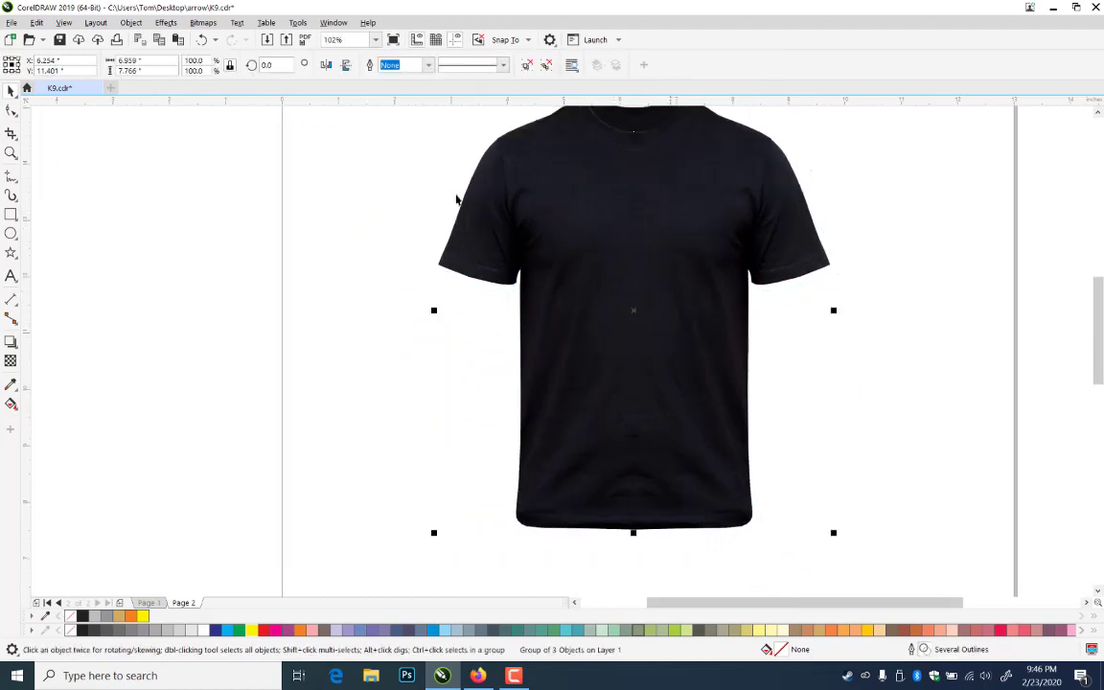
{"action": "left_click", "coordinate": [907, 316]}
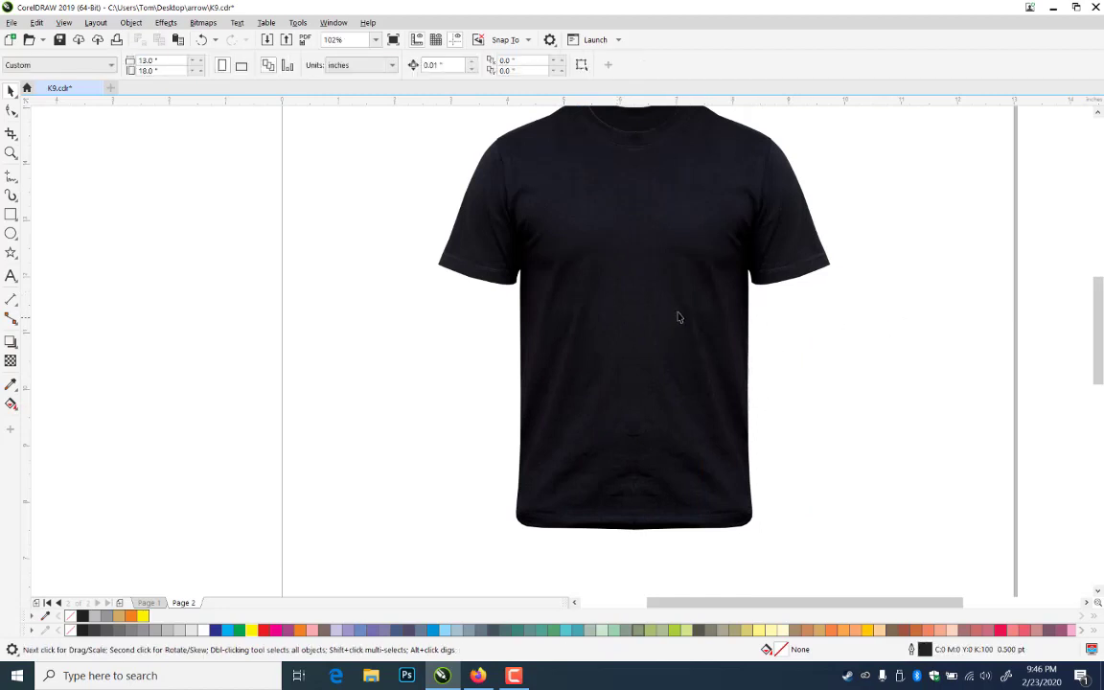
{"action": "left_click", "coordinate": [677, 316]}
{"action": "left_click_drag", "start_coordinate": [677, 311], "coordinate": [669, 302]}
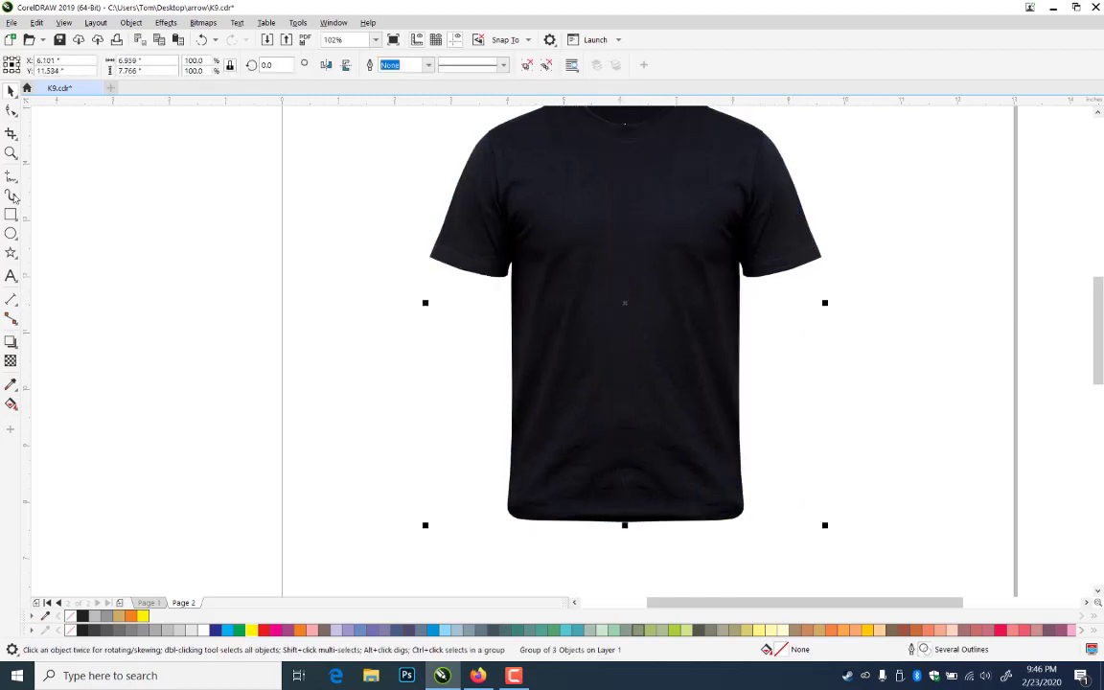
{"action": "double_click", "coordinate": [11, 151]}
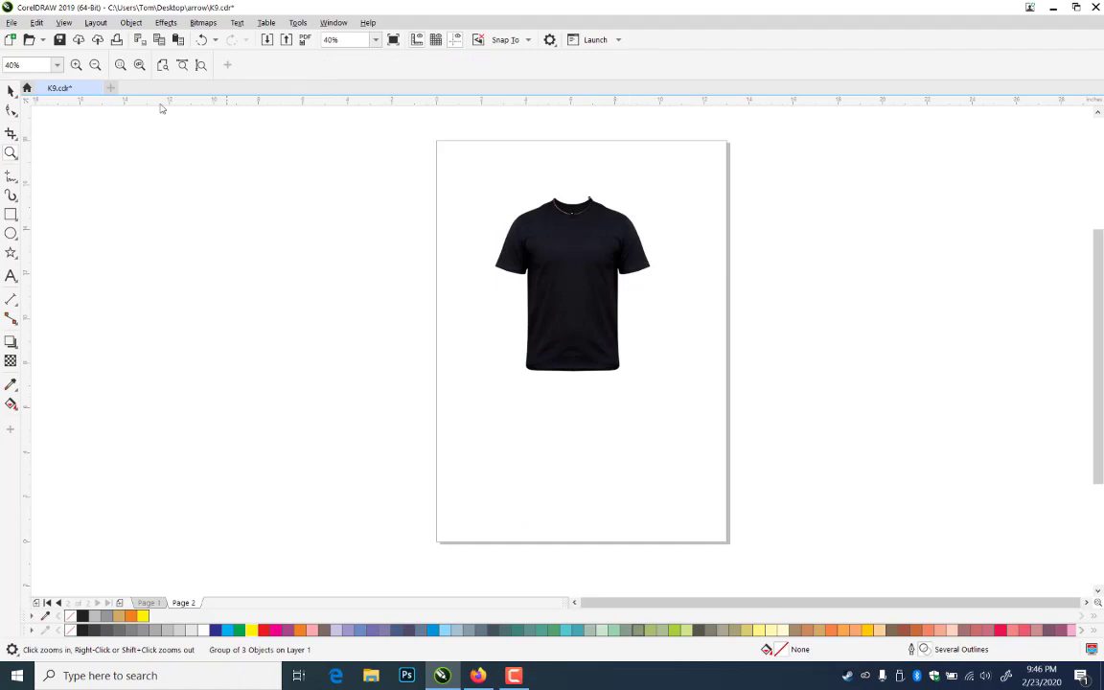
{"action": "left_click", "coordinate": [11, 89]}
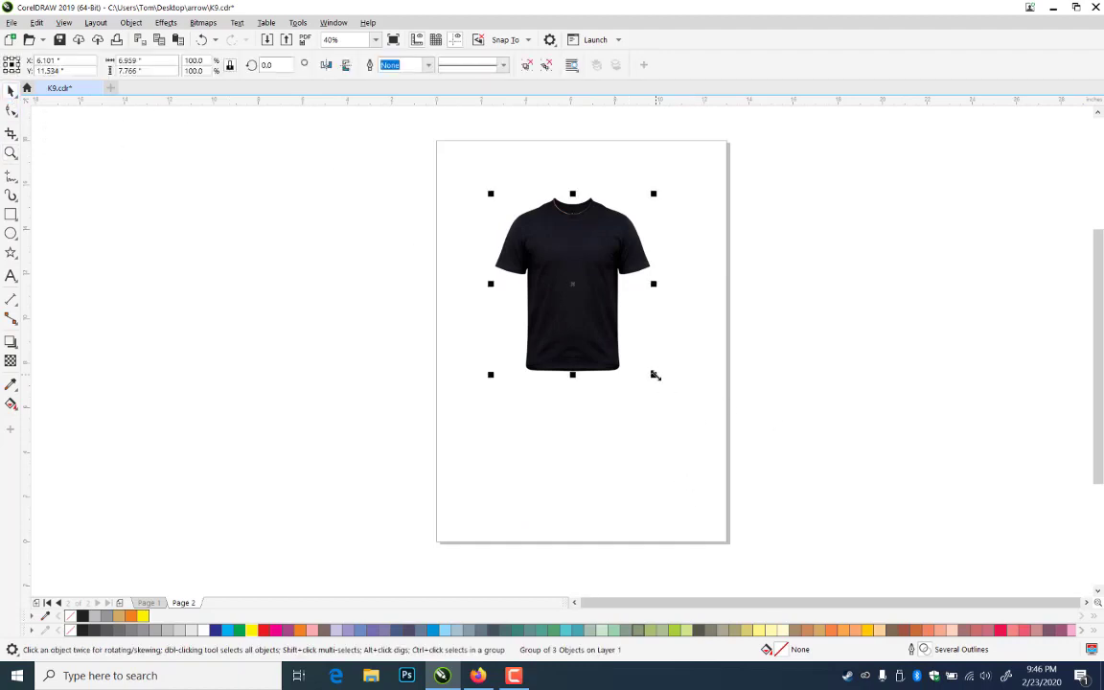
{"action": "left_click_drag", "start_coordinate": [654, 375], "coordinate": [712, 450]}
{"action": "left_click_drag", "start_coordinate": [591, 387], "coordinate": [592, 386]}
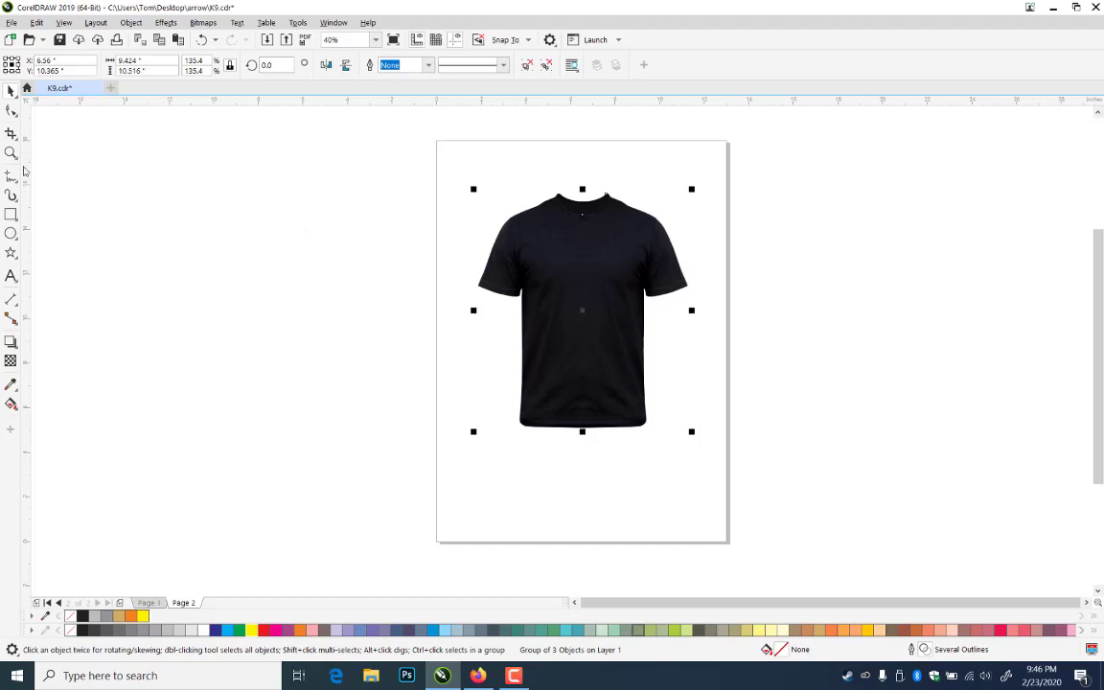
- Duplicate the shirt group in place and convert the copy to a 300 dpi RGB Color (24-bit) bitmap with anti-aliasing and transparent background
{"action": "left_click_drag", "start_coordinate": [453, 165], "coordinate": [691, 479]}
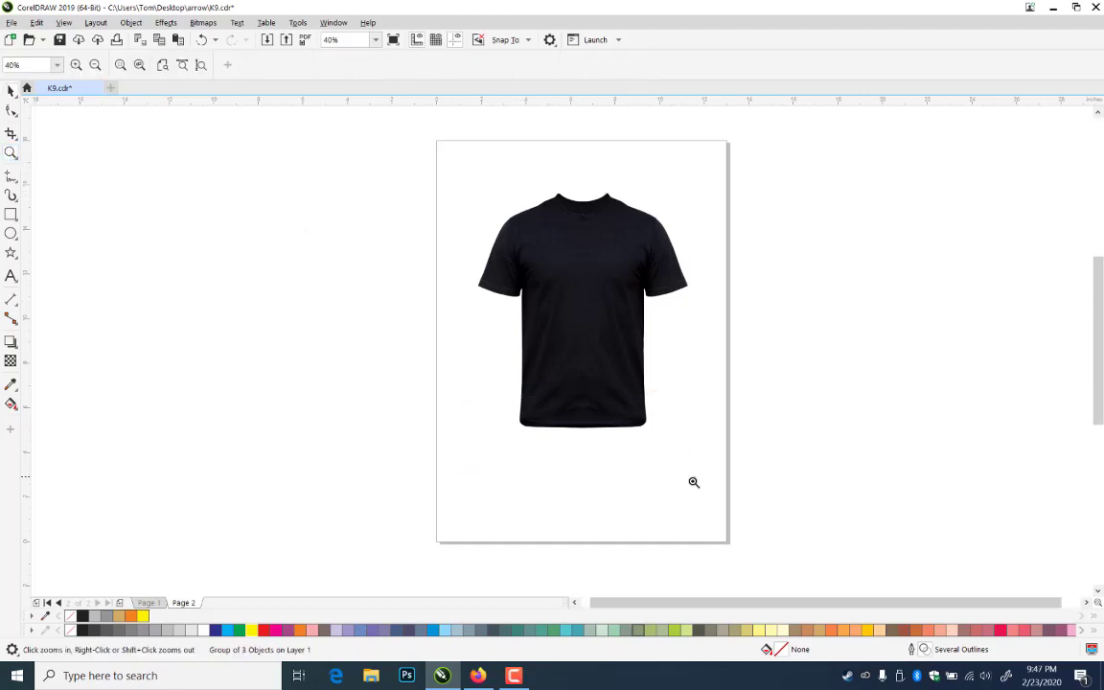
{"action": "left_click", "coordinate": [10, 90]}
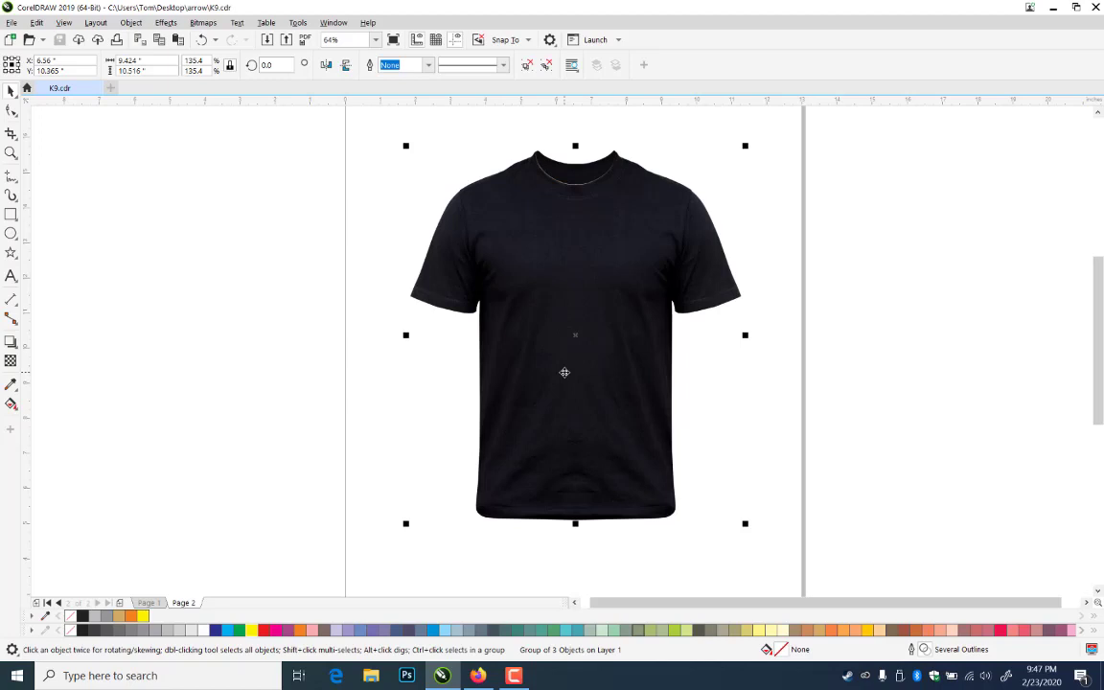
{"action": "key", "text": "plus"}
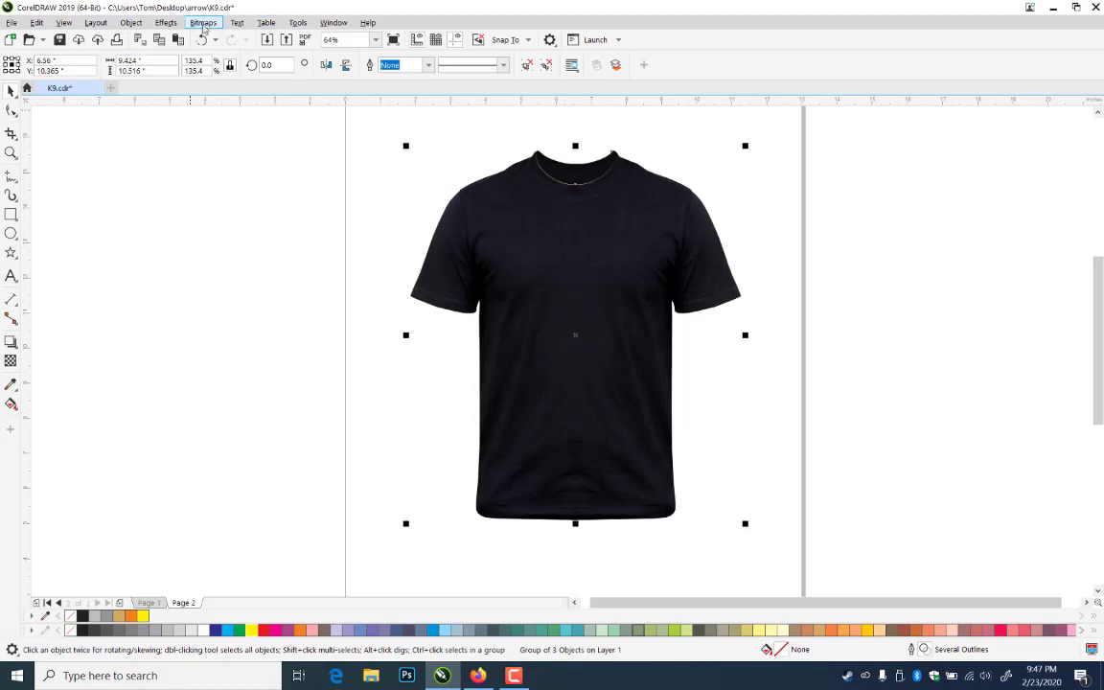
{"action": "left_click", "coordinate": [202, 22]}
{"action": "mouse_move", "coordinate": [239, 125]}
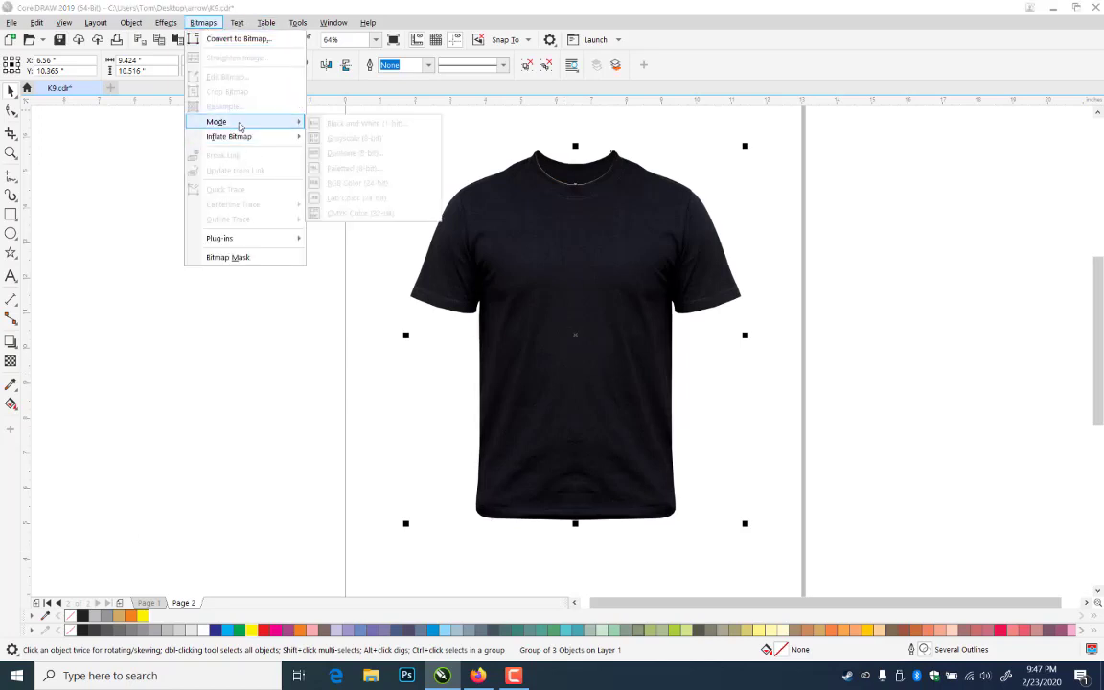
{"action": "left_click", "coordinate": [236, 39]}
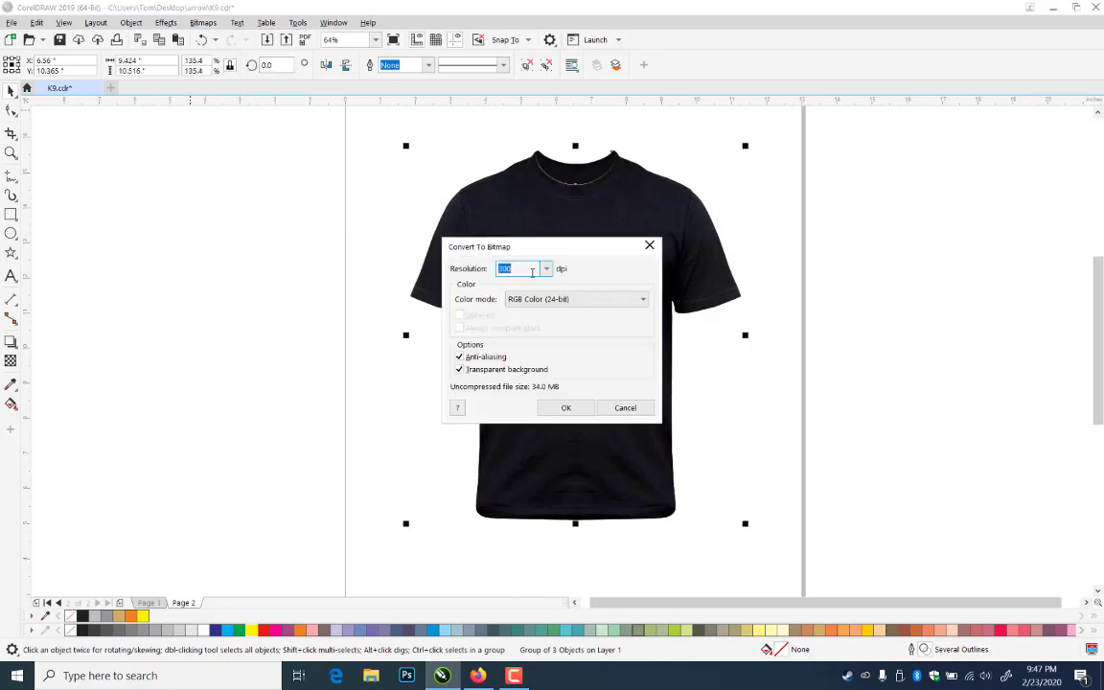
{"action": "left_click", "coordinate": [563, 407]}
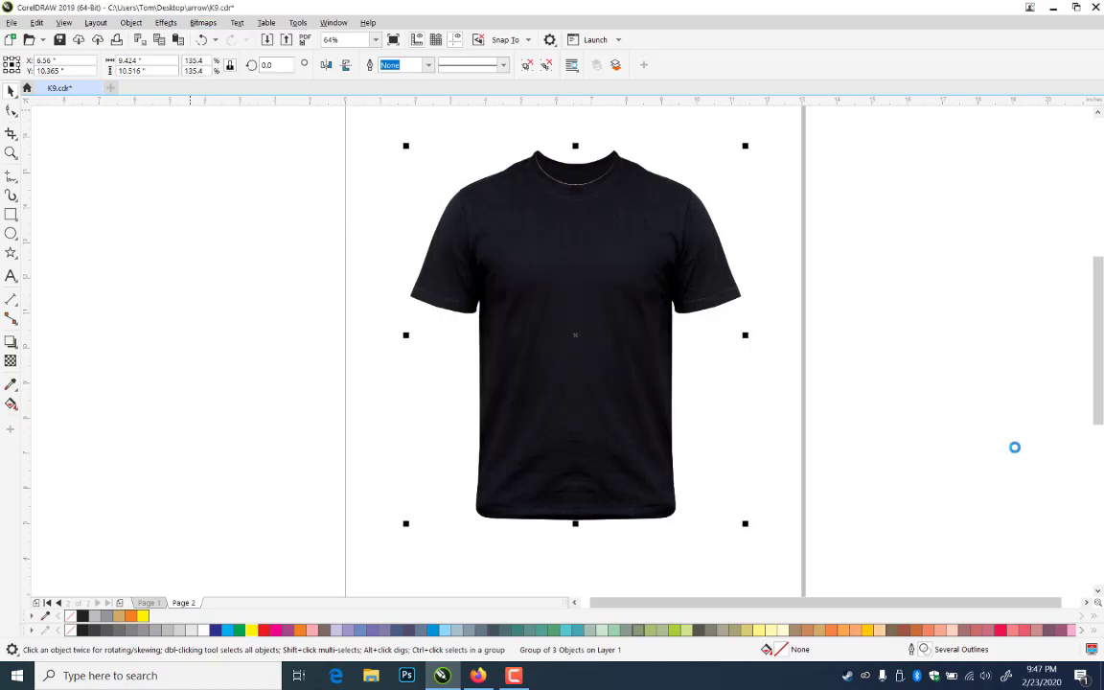
{"action": "key", "text": "Escape"}
- Place the vector shirt group beside the page and enlarge the bitmap shirt to about 11.203 by 12.498 in, centred across the page
{"action": "left_click_drag", "start_coordinate": [552, 307], "coordinate": [125, 342]}
{"action": "left_click_drag", "start_coordinate": [786, 266], "coordinate": [497, 234]}
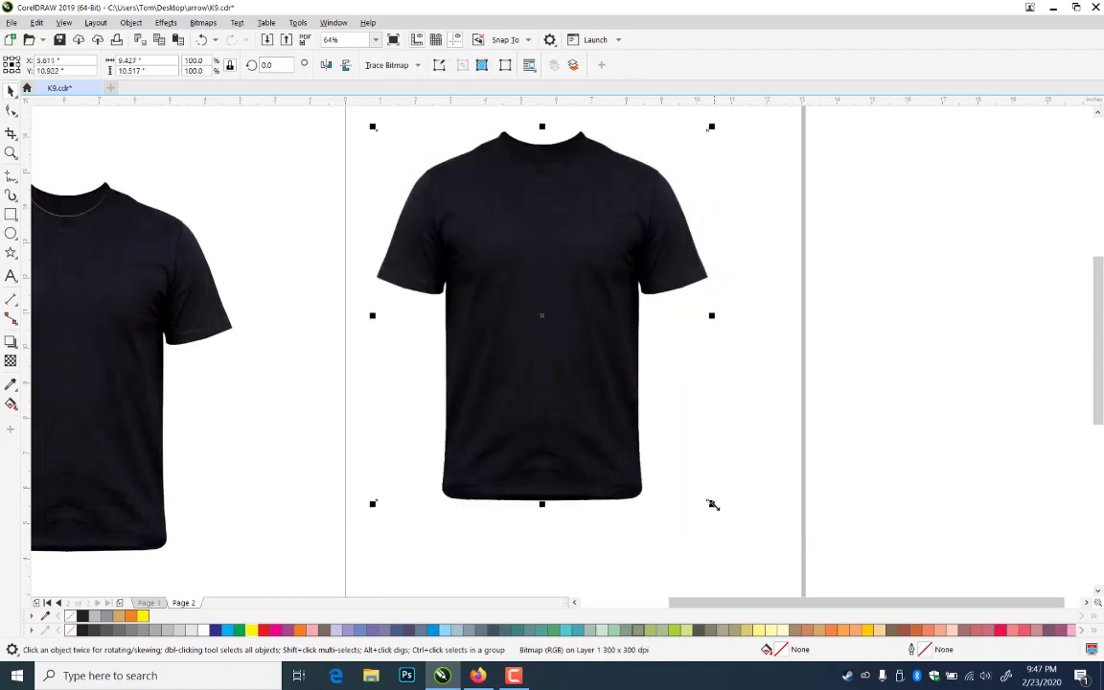
{"action": "left_click_drag", "start_coordinate": [712, 504], "coordinate": [777, 575]}
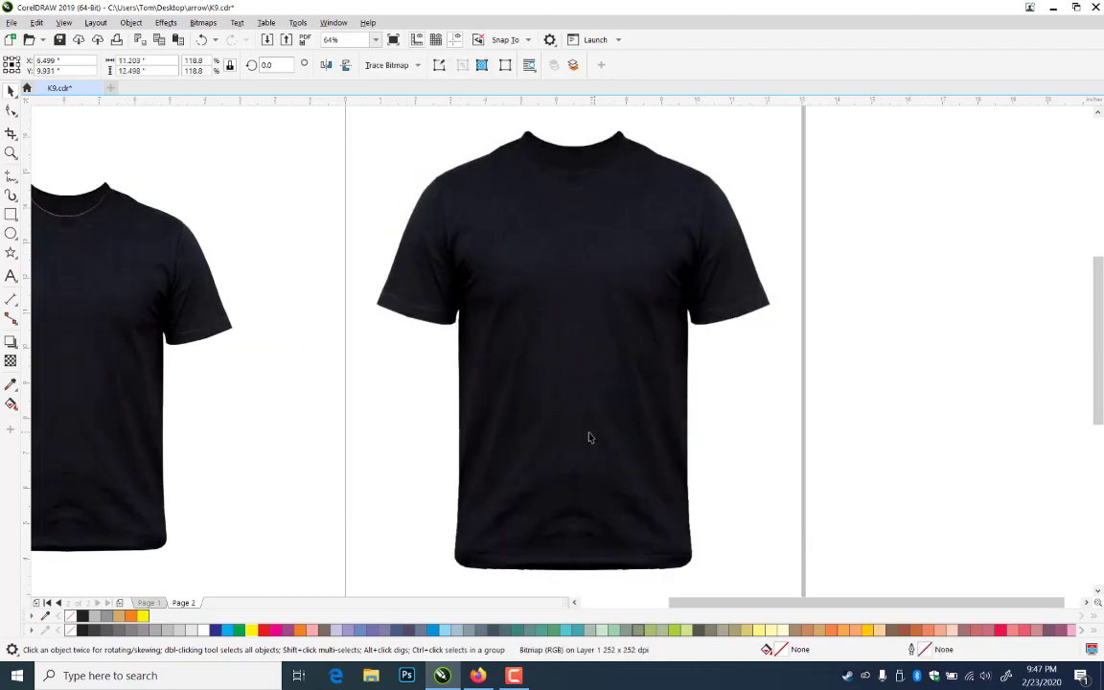
{"action": "left_click_drag", "start_coordinate": [589, 437], "coordinate": [588, 438]}
{"action": "left_click", "coordinate": [818, 448]}
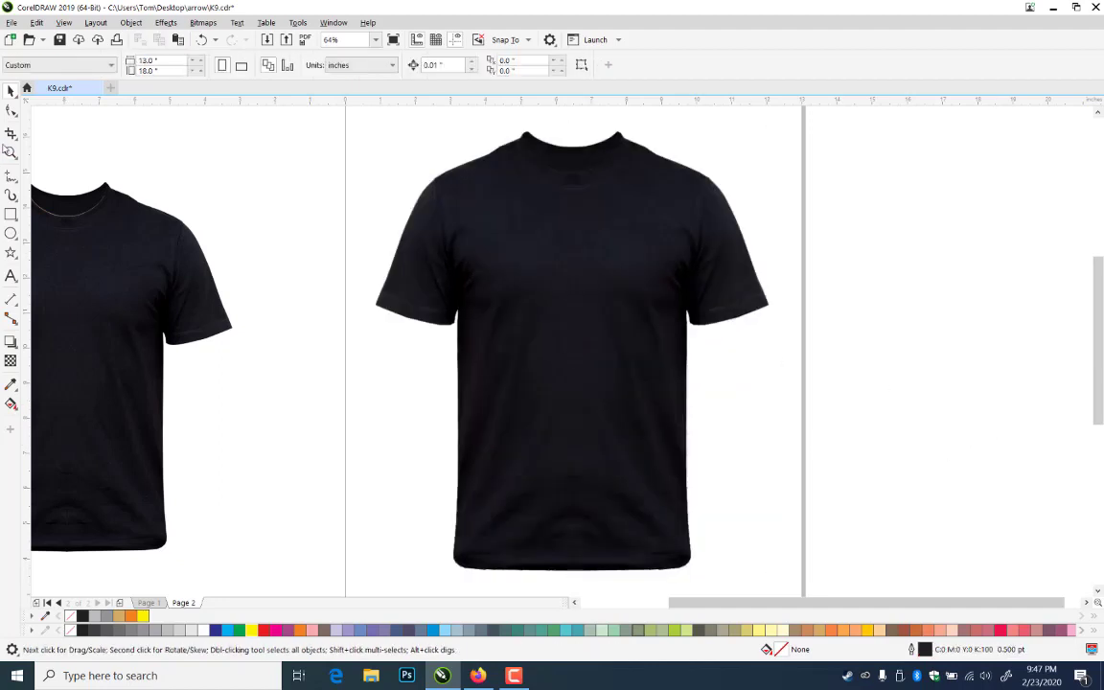
- Draw a page-sized rectangle about 13.025 by 18.002 in, fill it with 30% black and send it behind the shirt
{"action": "left_click", "coordinate": [10, 153]}
{"action": "right_click", "coordinate": [390, 284]}
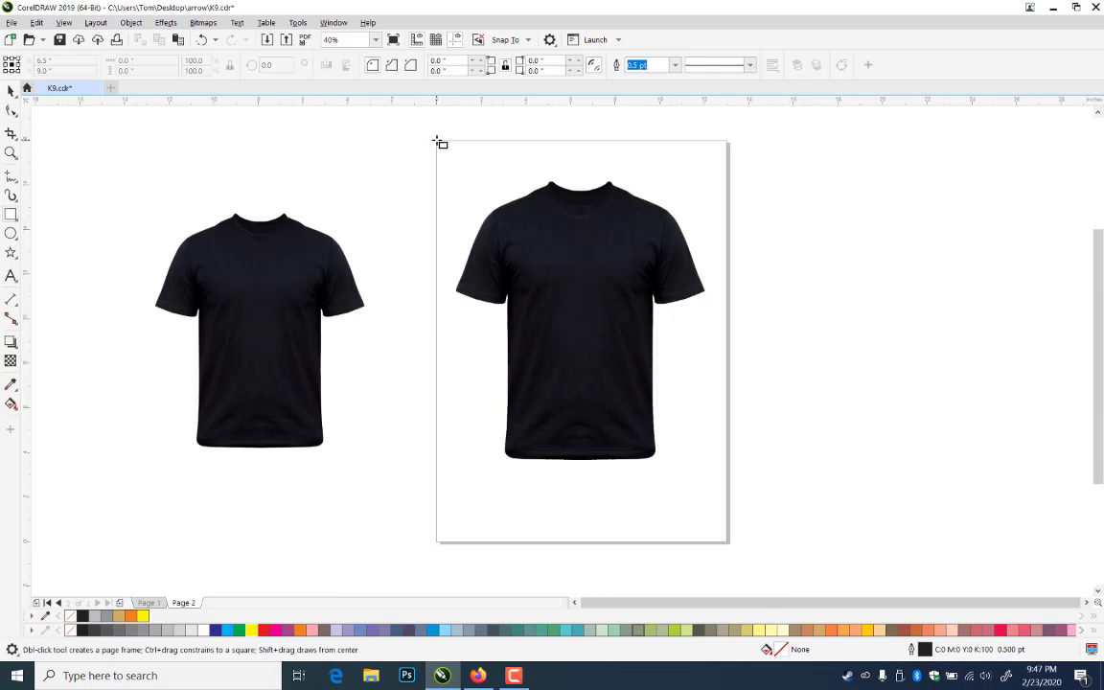
{"action": "left_click_drag", "start_coordinate": [436, 141], "coordinate": [726, 541]}
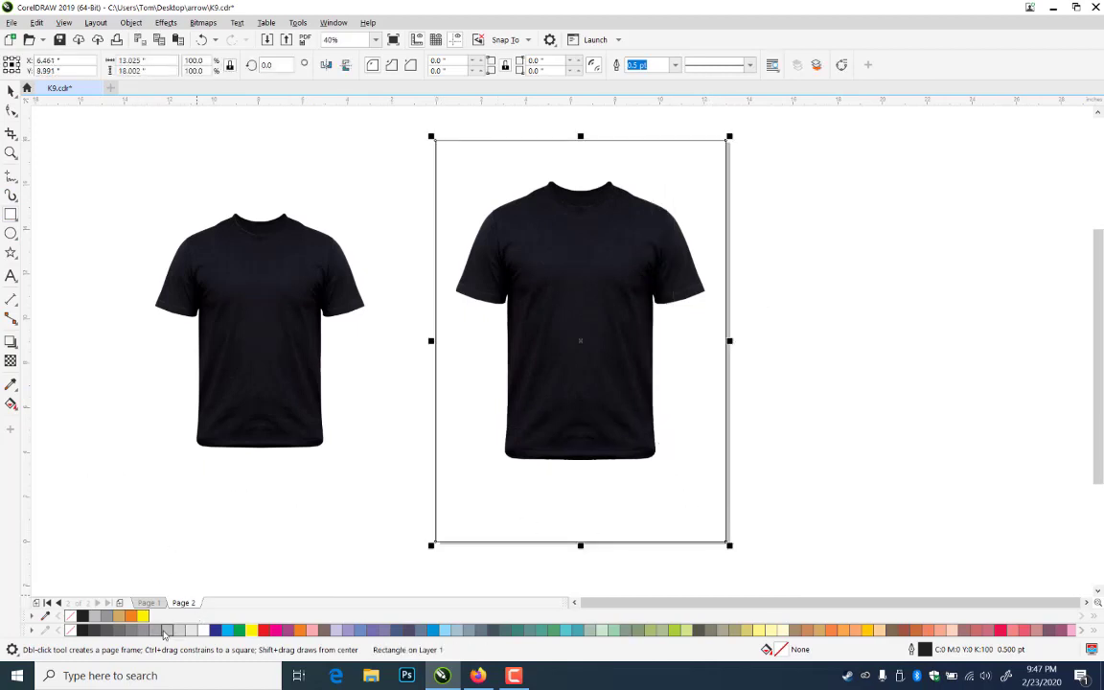
{"action": "left_click", "coordinate": [167, 631]}
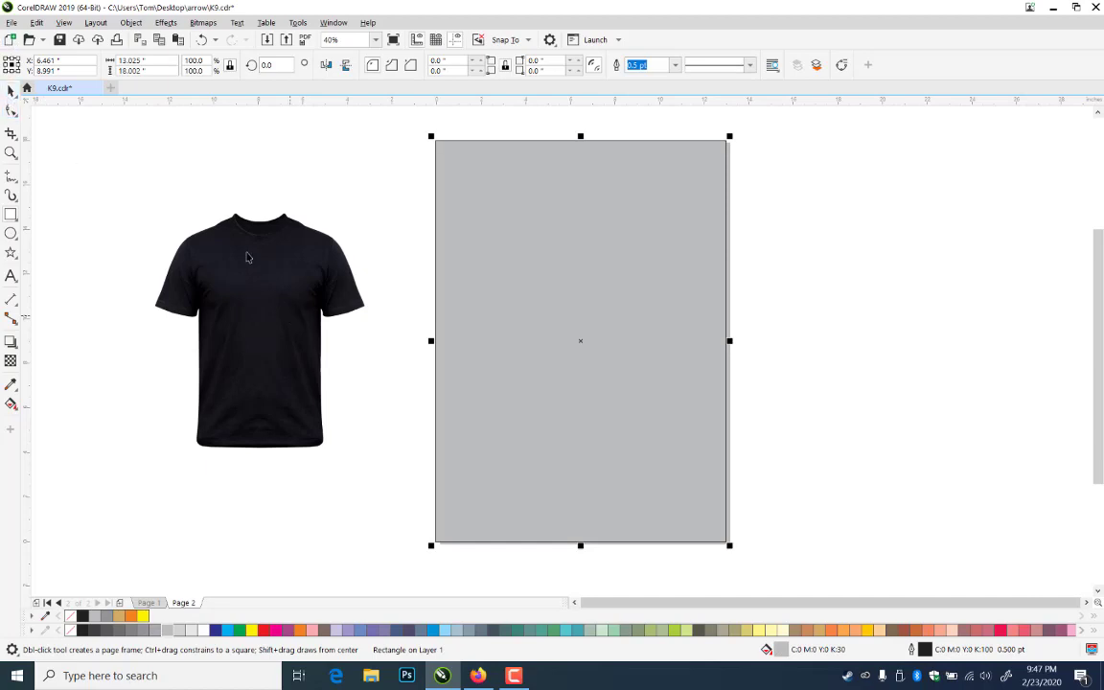
{"action": "key", "text": "space"}
{"action": "key", "text": "shift+Page_Down"}
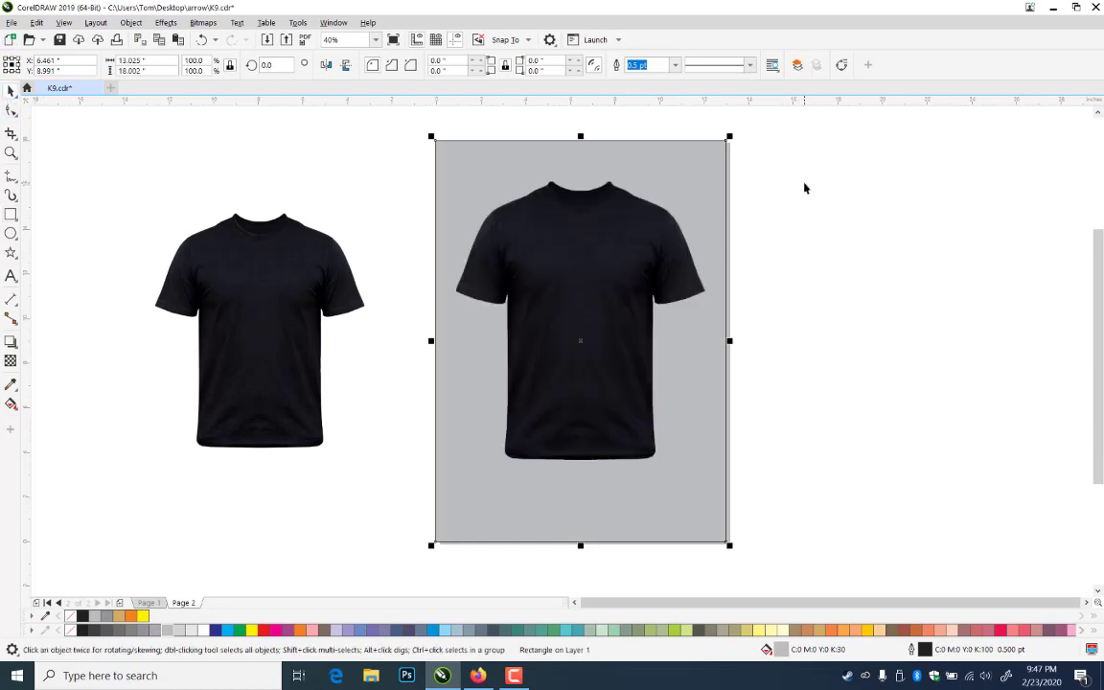
- Move the bitmap shirt slightly lower on the grey background
{"action": "left_click", "coordinate": [539, 304]}
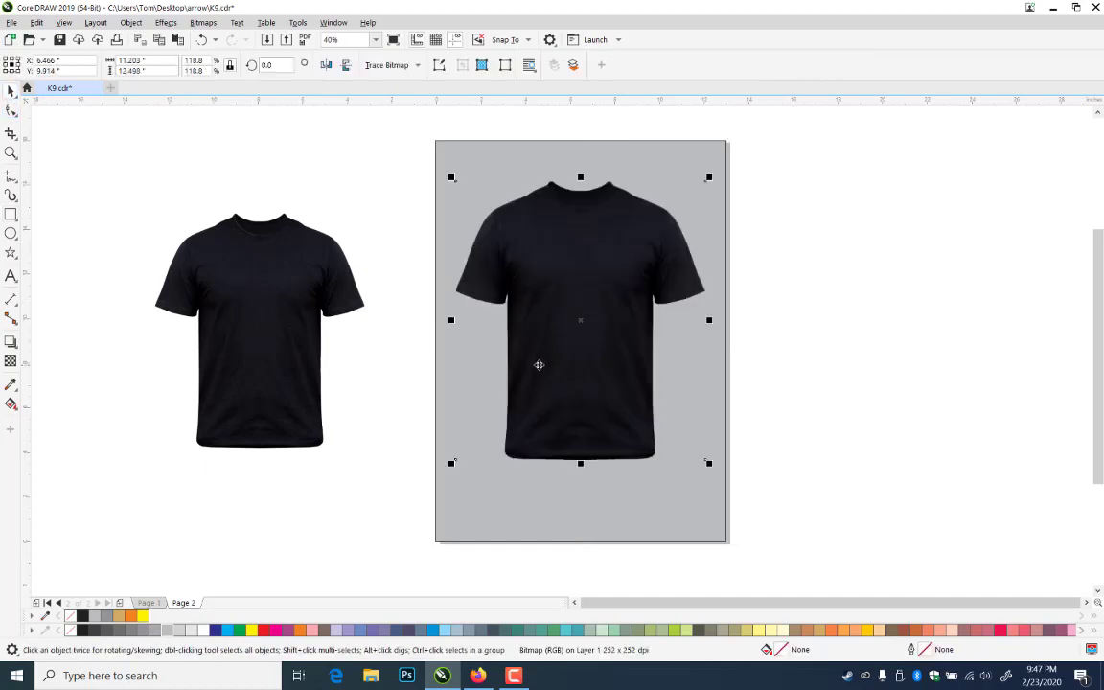
{"action": "left_click_drag", "start_coordinate": [538, 364], "coordinate": [539, 370]}
{"action": "left_click", "coordinate": [862, 364]}
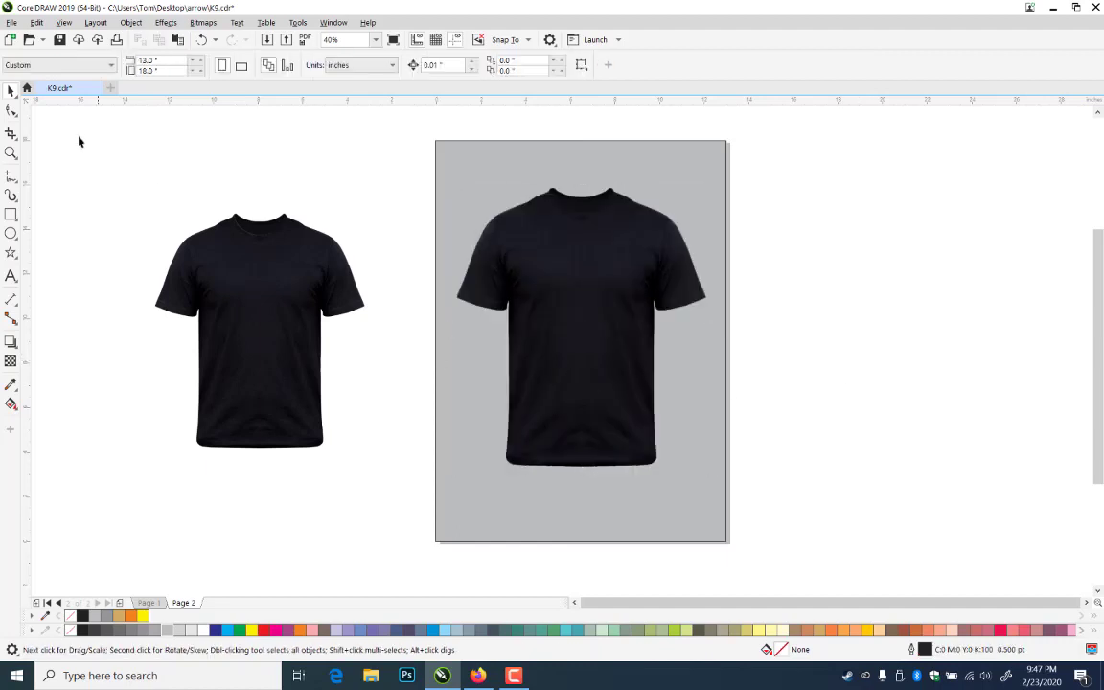
- Insert a new blank page after Page 2
{"action": "left_click", "coordinate": [11, 153]}
{"action": "left_click_drag", "start_coordinate": [421, 161], "coordinate": [756, 476]}
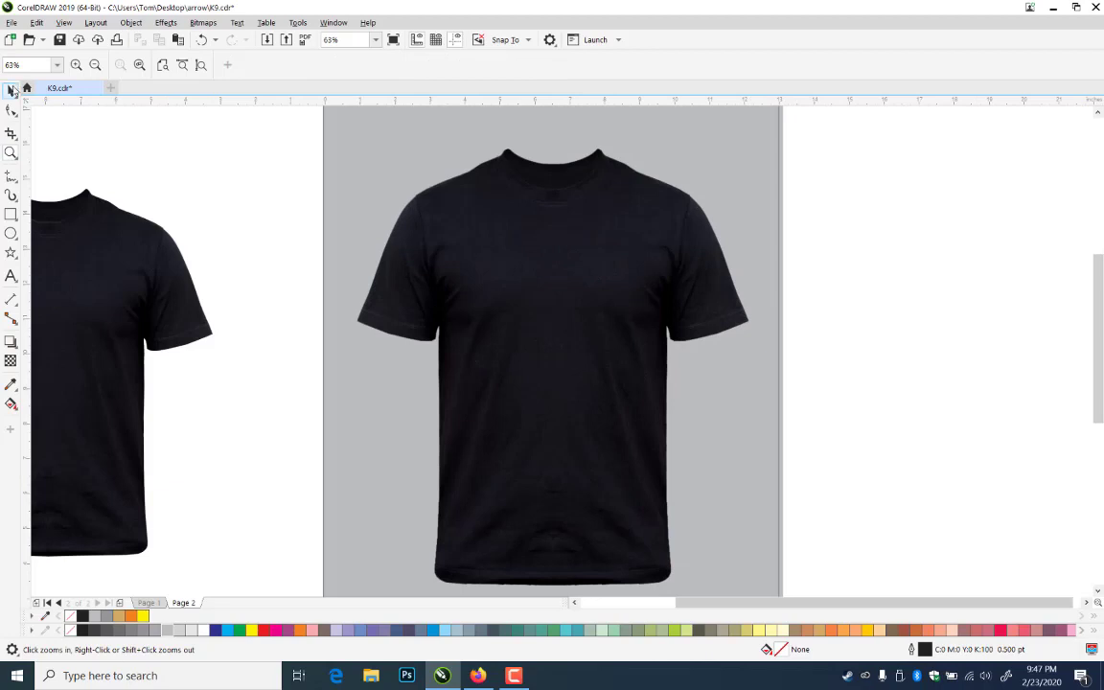
{"action": "left_click", "coordinate": [12, 90]}
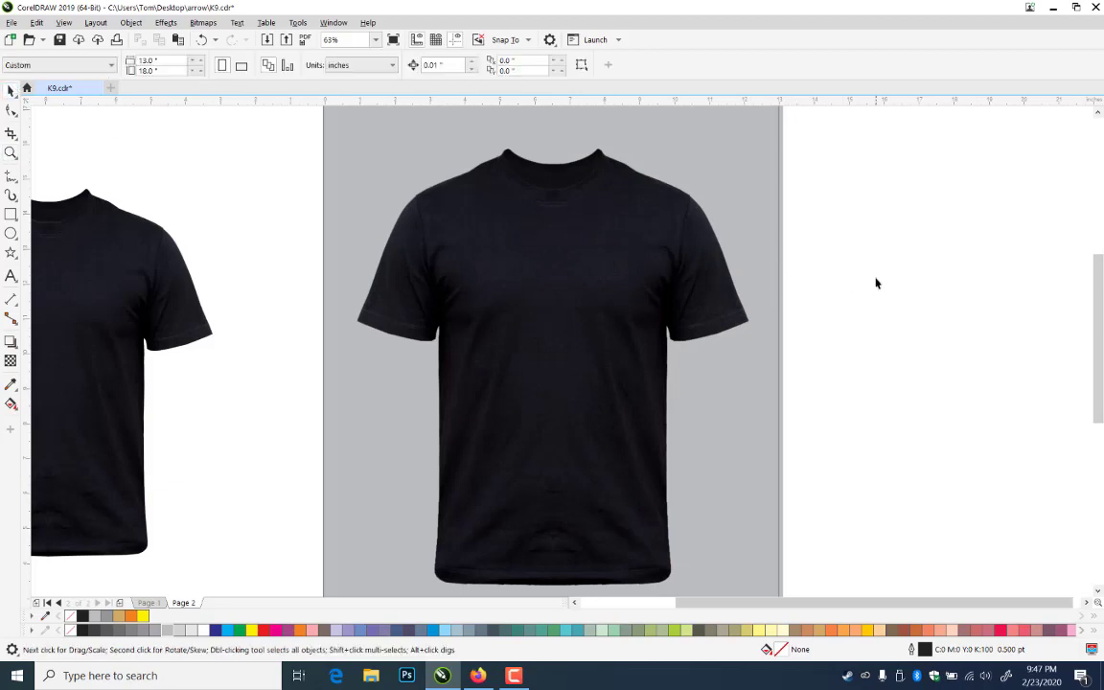
{"action": "right_click", "coordinate": [188, 611]}
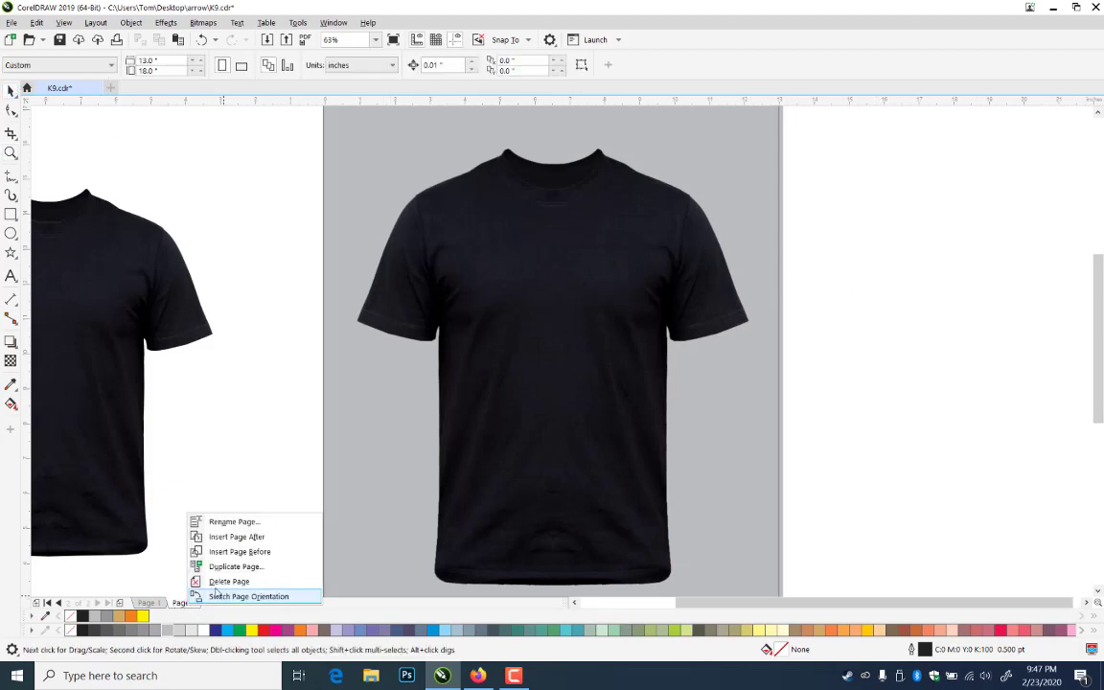
{"action": "left_click", "coordinate": [239, 538]}
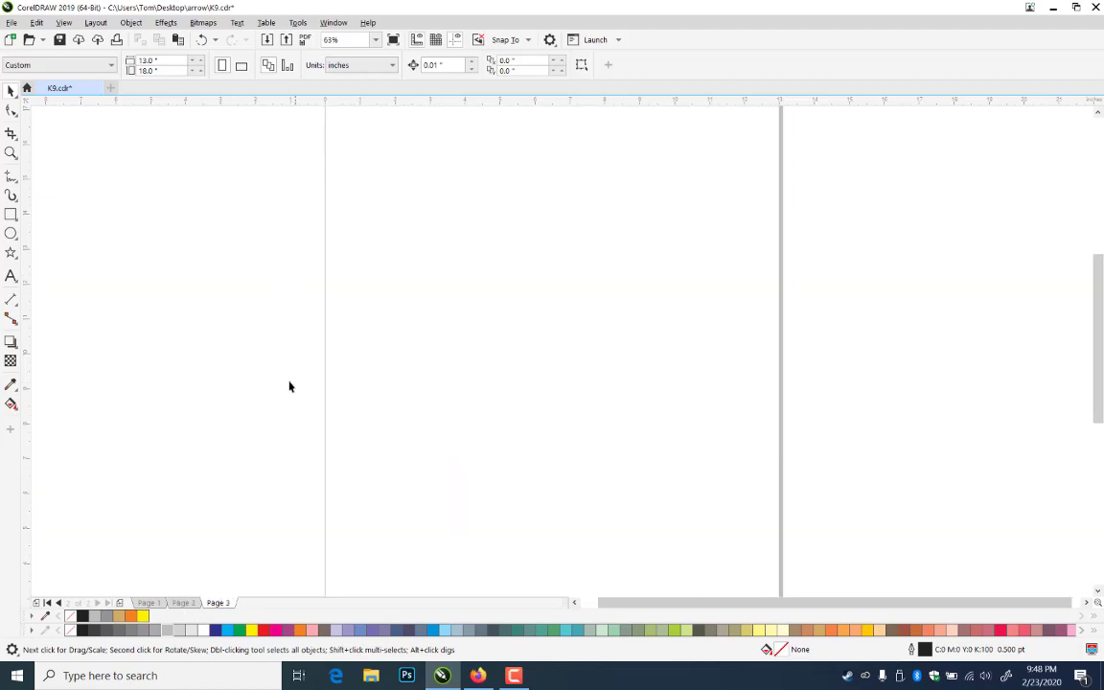
- Import the dog photo 3383715.jpg from the front-view-dog-with-tongue-out-white-background folder onto the blank Page 3
{"action": "left_click", "coordinate": [10, 154]}
{"action": "right_click", "coordinate": [541, 362]}
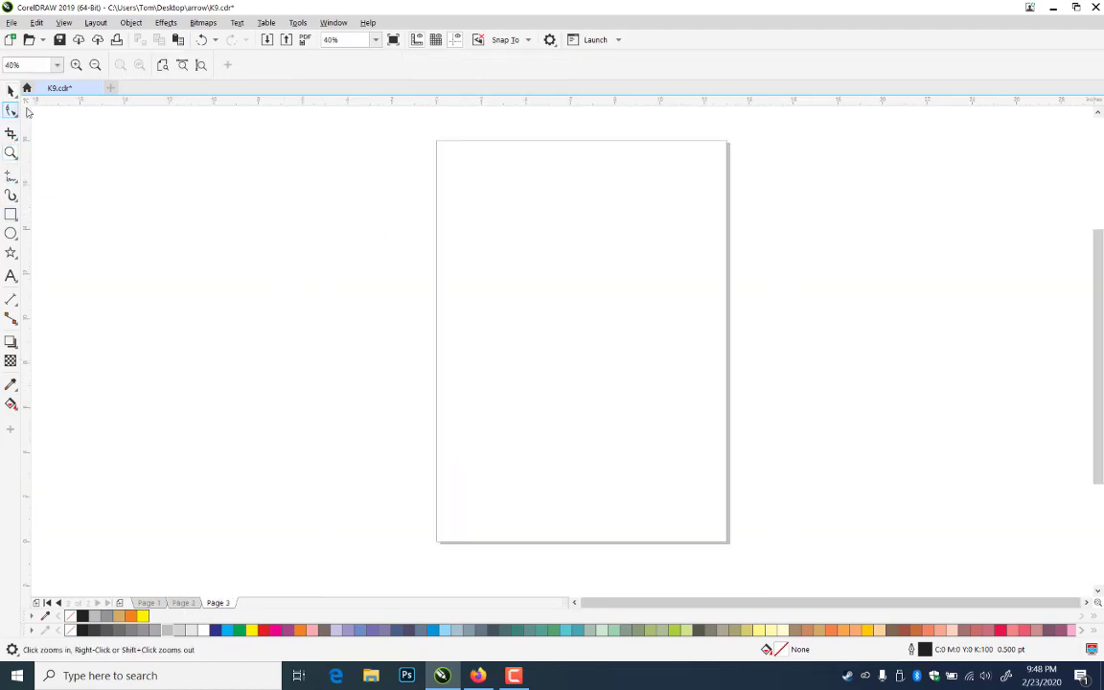
{"action": "left_click", "coordinate": [14, 91]}
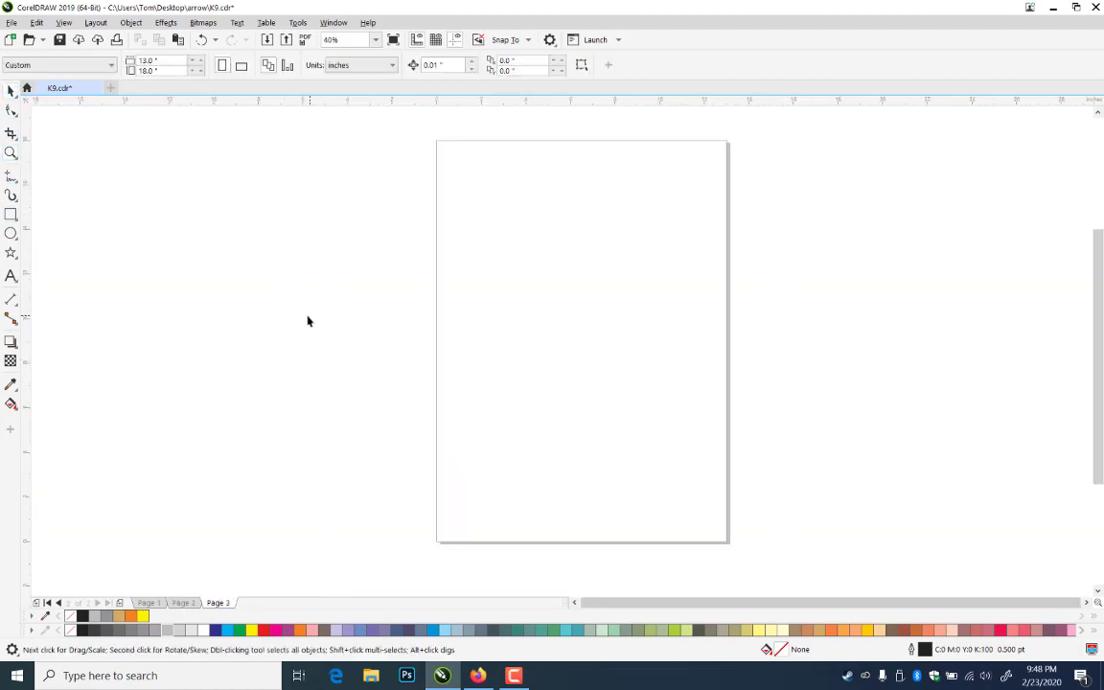
{"action": "key", "text": "ctrl+i"}
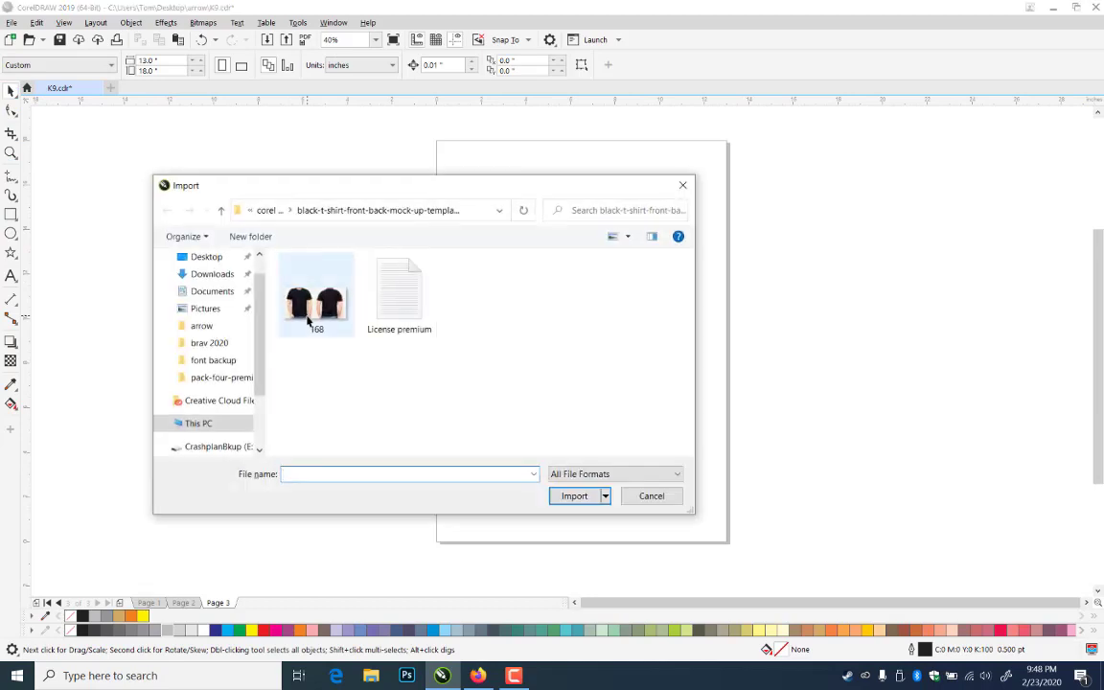
{"action": "left_click", "coordinate": [266, 210]}
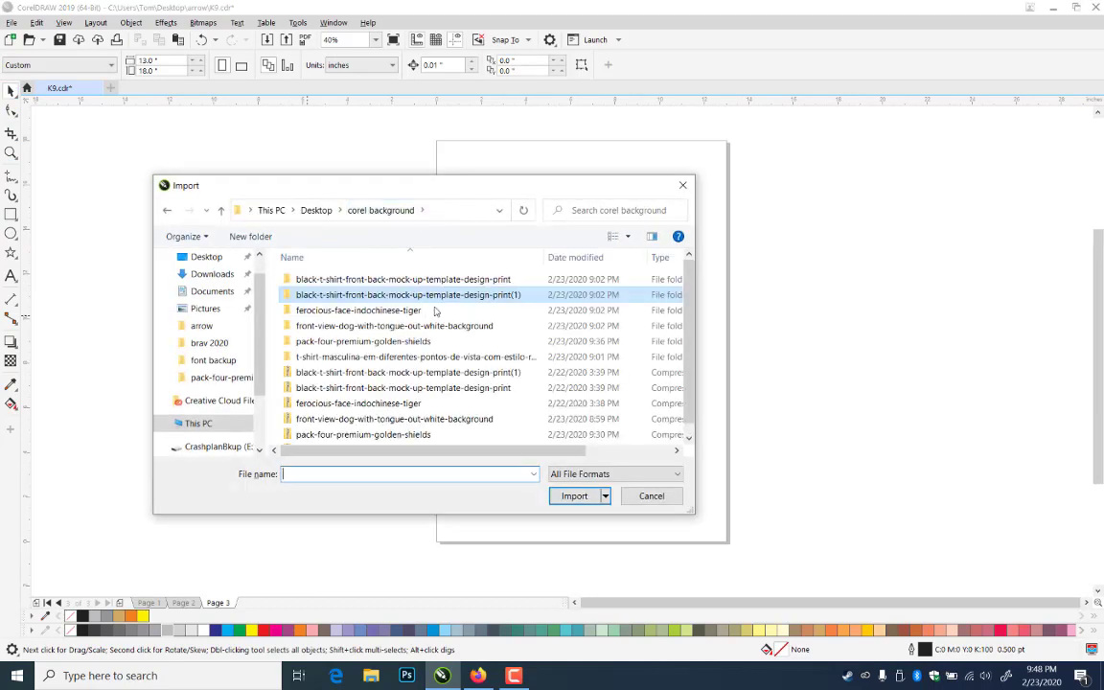
{"action": "left_click", "coordinate": [390, 328]}
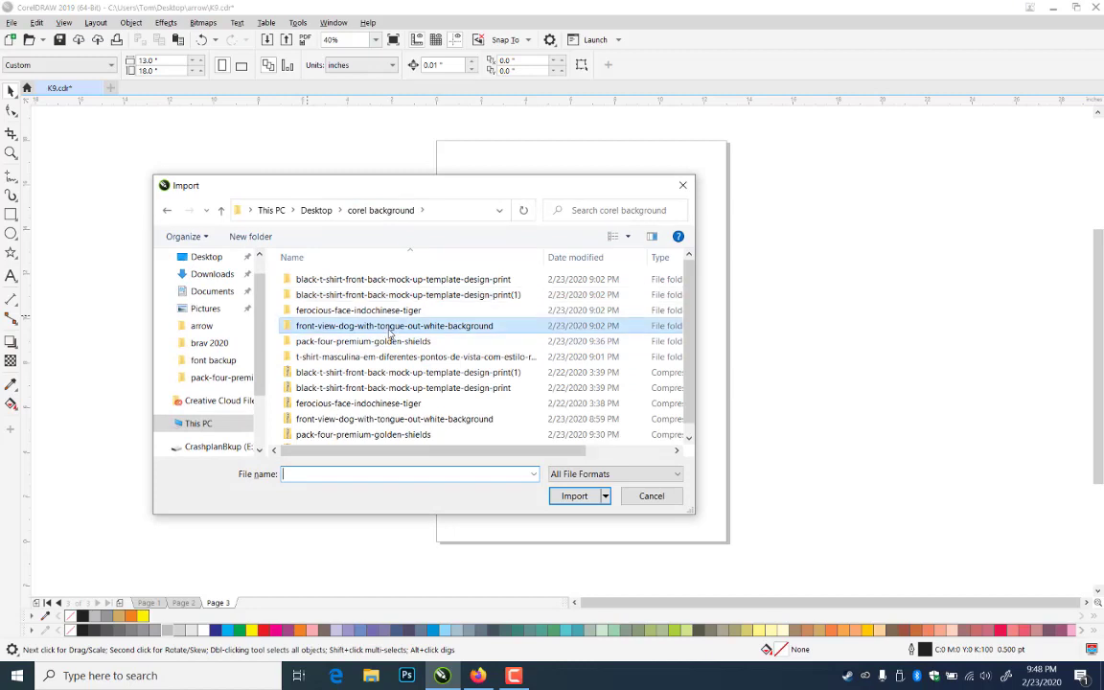
{"action": "double_click", "coordinate": [390, 327]}
{"action": "left_click", "coordinate": [312, 279]}
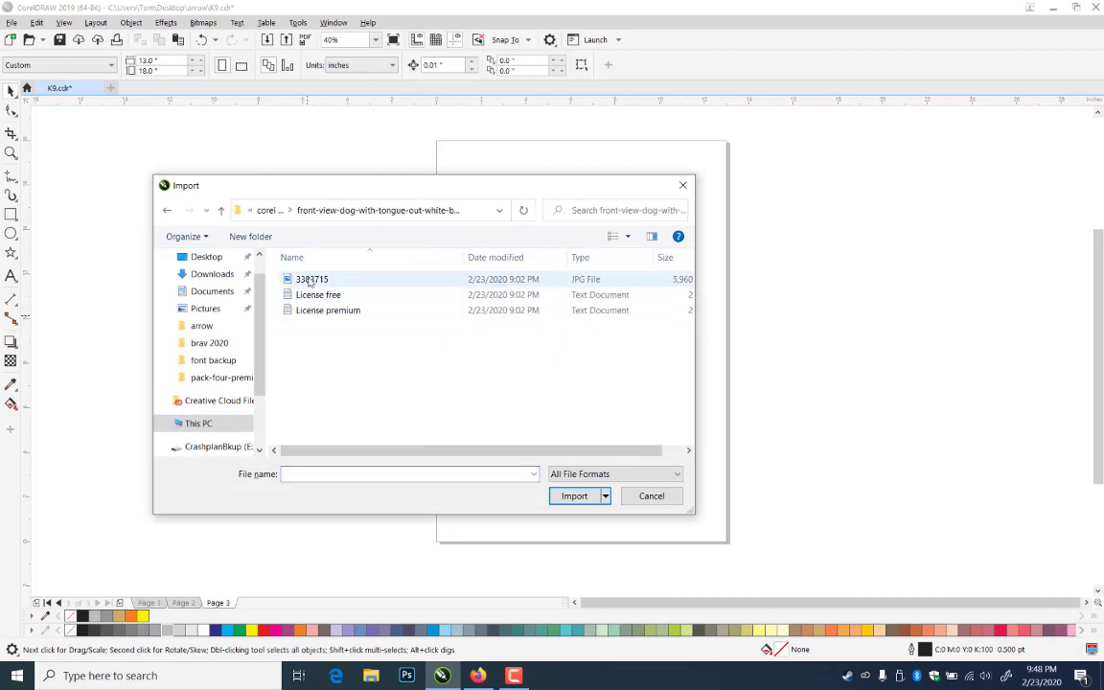
{"action": "left_click", "coordinate": [580, 497]}
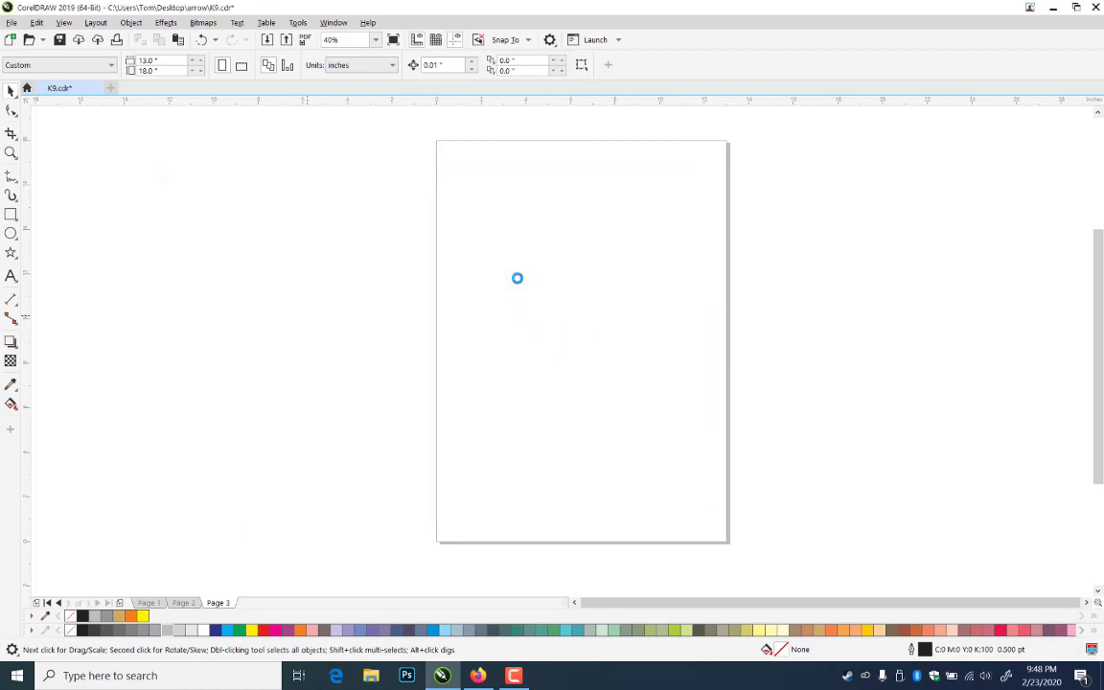
{"action": "left_click", "coordinate": [396, 184]}
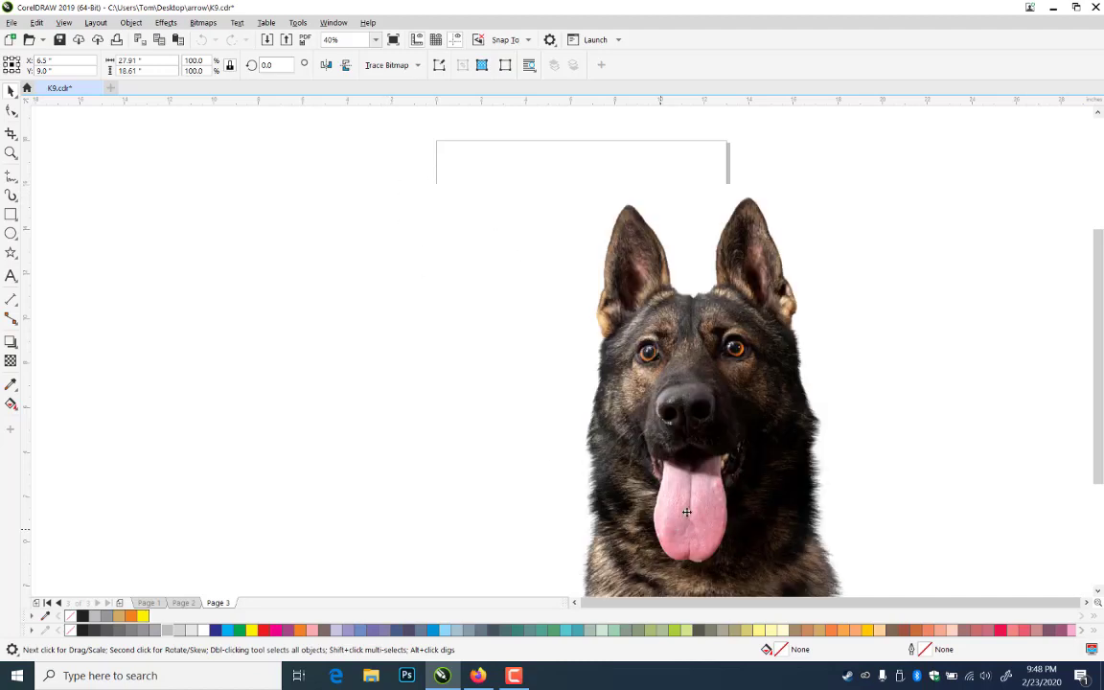
- Scale the dog photo down to about 16.925 by 11.285 in and position it near the middle of the page
{"action": "key", "text": "p"}
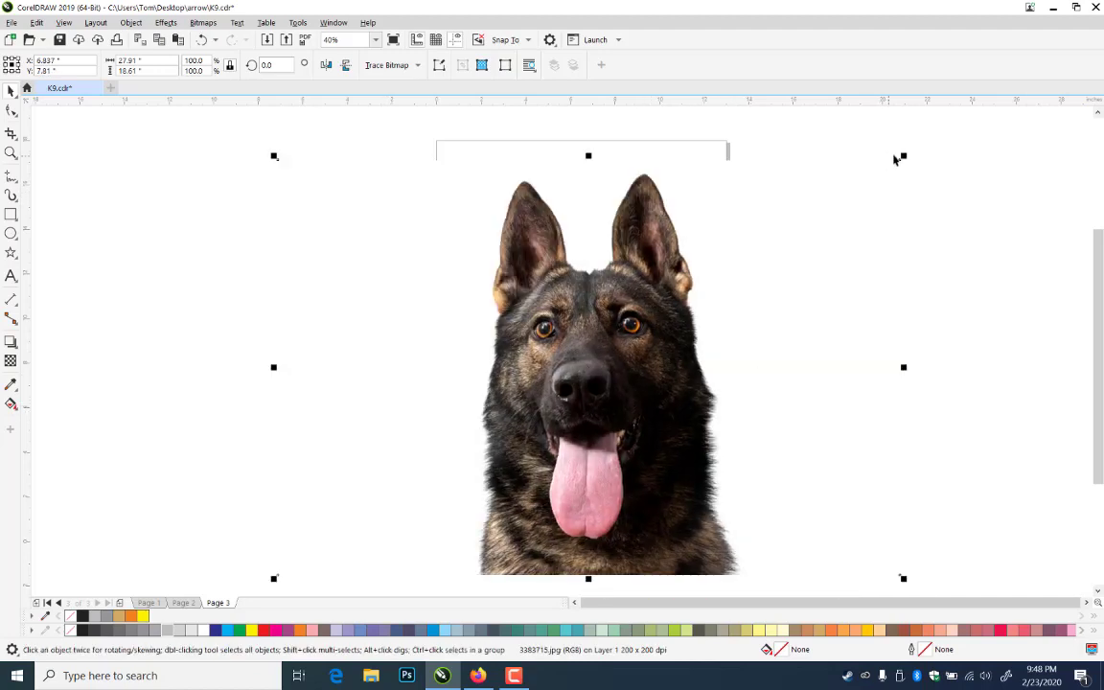
{"action": "left_click_drag", "start_coordinate": [901, 156], "coordinate": [768, 402]}
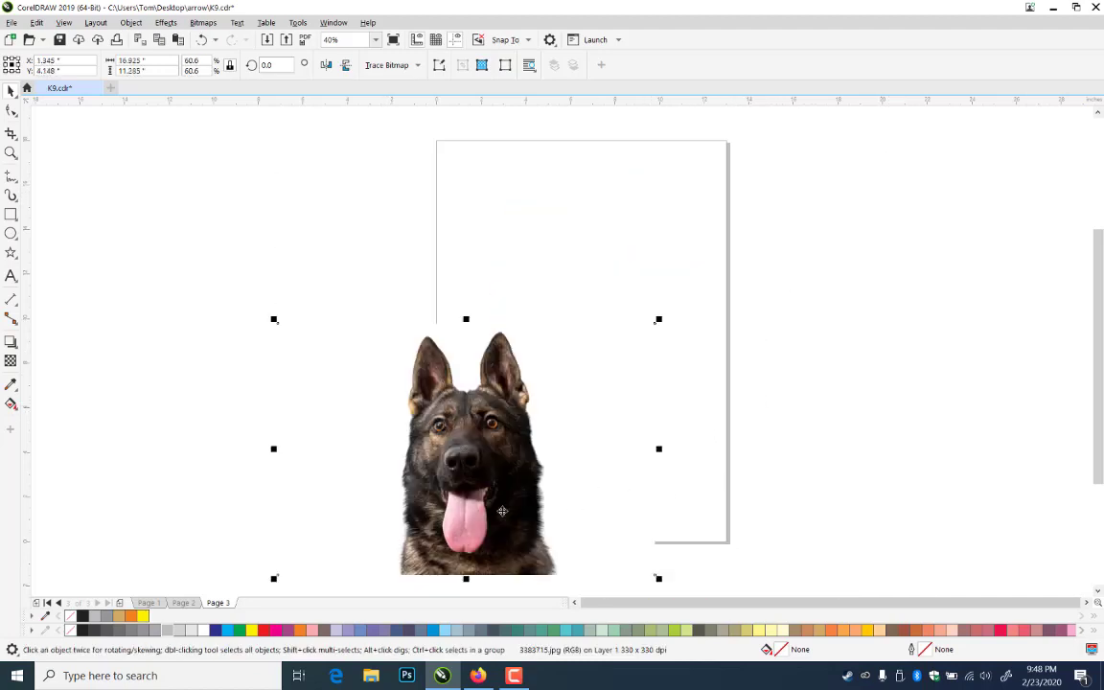
{"action": "left_click_drag", "start_coordinate": [497, 508], "coordinate": [614, 396]}
{"action": "left_click", "coordinate": [881, 390]}
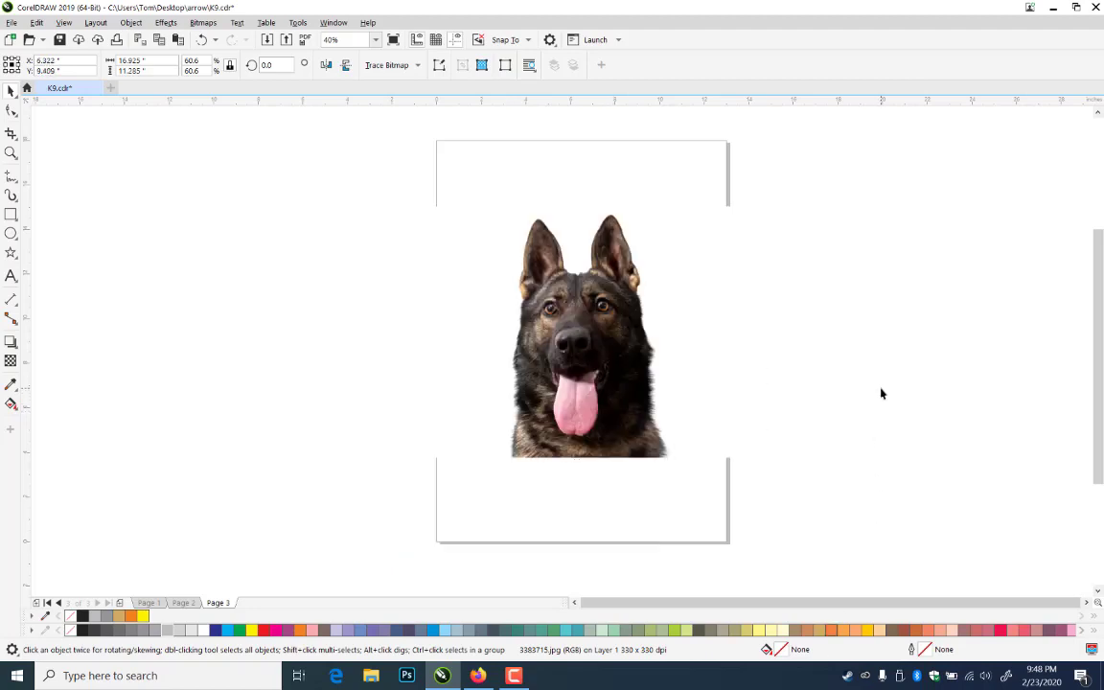
- Save the document and duplicate the dog photo in place
{"action": "left_click", "coordinate": [618, 372]}
{"action": "left_click", "coordinate": [10, 153]}
{"action": "left_click_drag", "start_coordinate": [456, 259], "coordinate": [728, 489]}
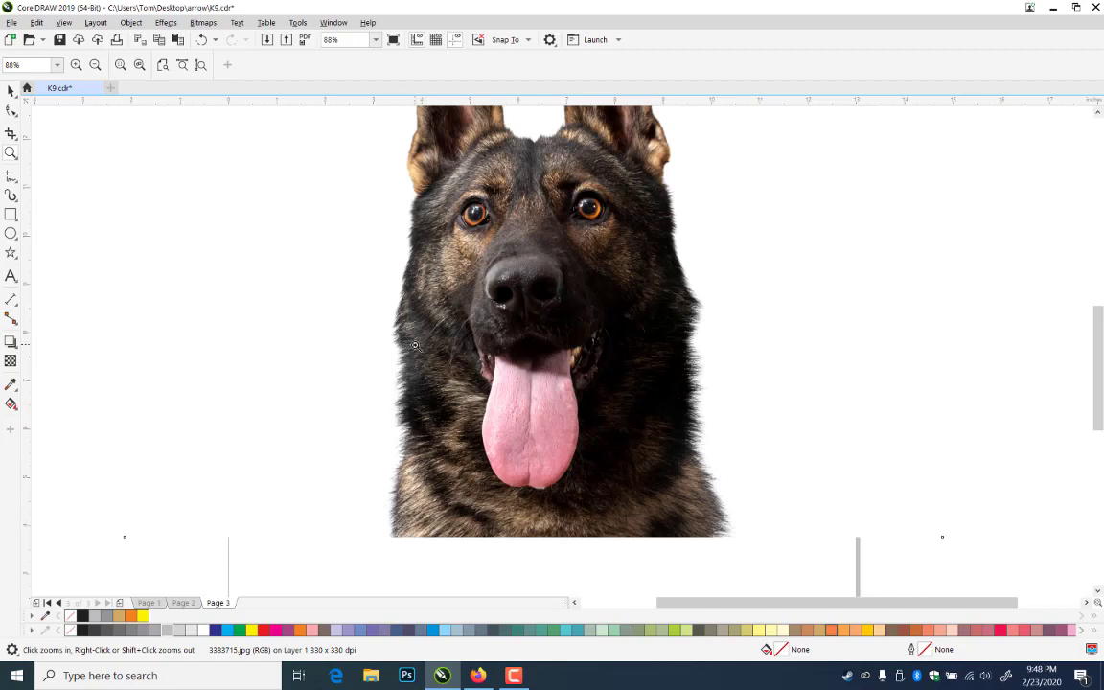
{"action": "left_click", "coordinate": [11, 90]}
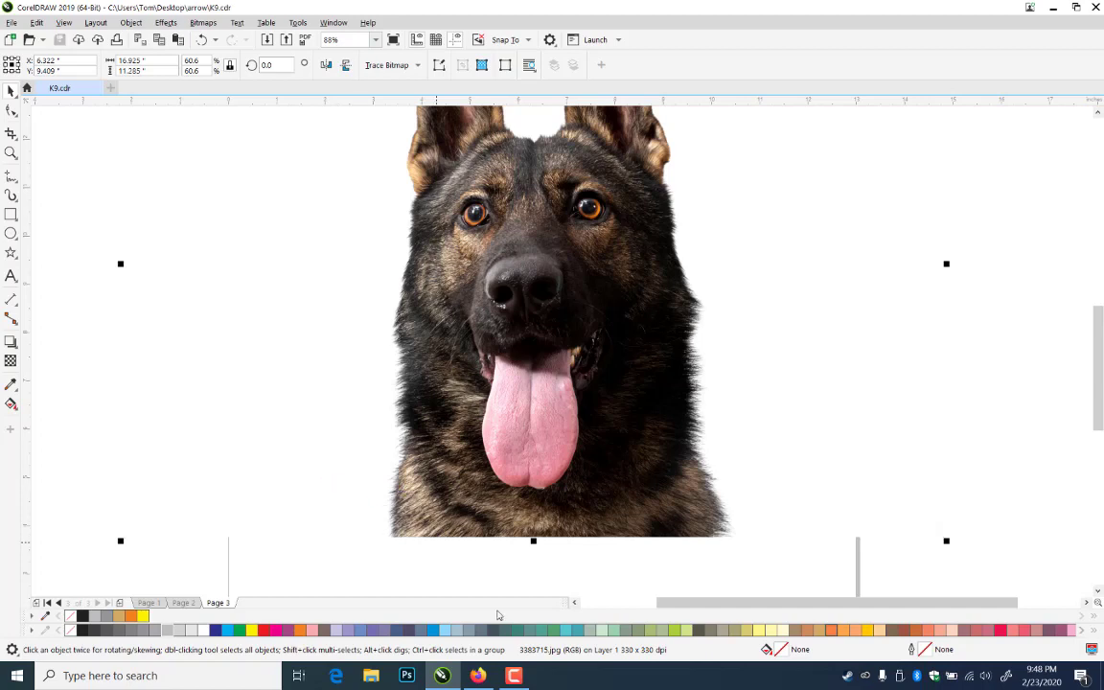
{"action": "left_click", "coordinate": [499, 554]}
{"action": "left_click", "coordinate": [566, 484]}
{"action": "key", "text": "plus"}
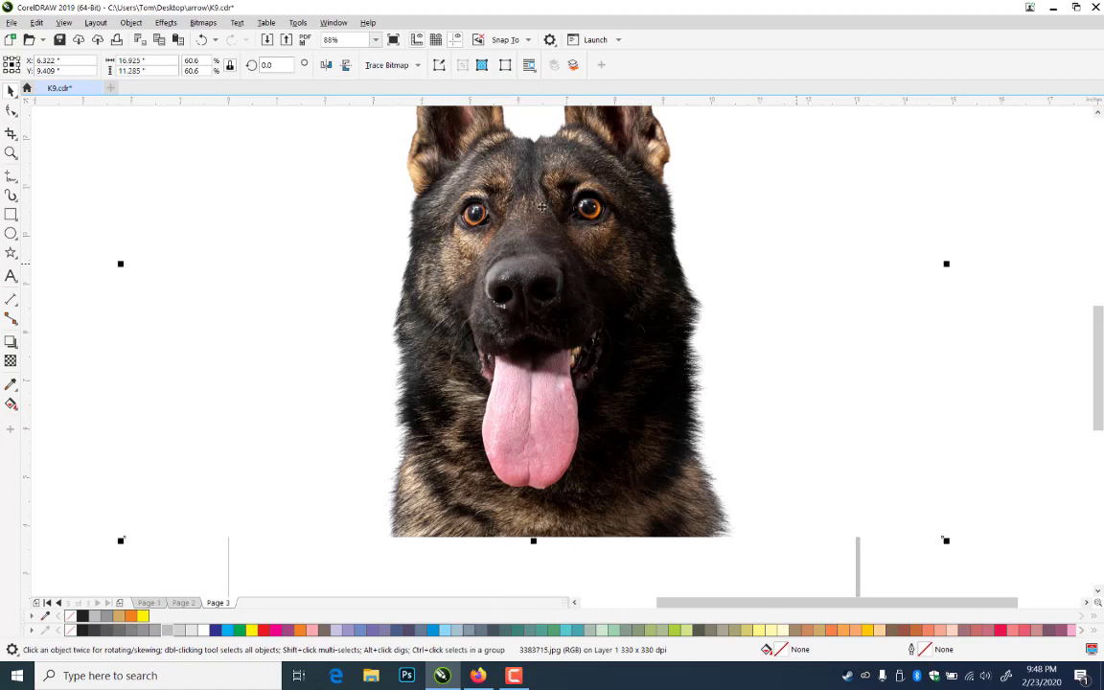
- Convert the duplicated dog photo to Grayscale mode
{"action": "left_click", "coordinate": [202, 23]}
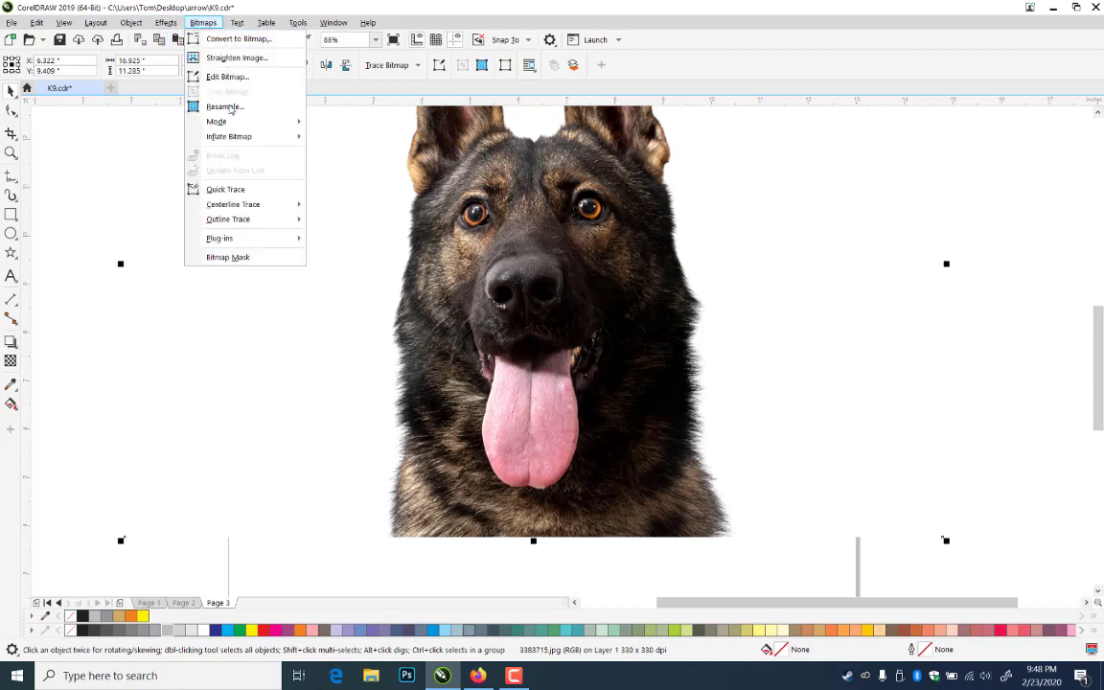
{"action": "mouse_move", "coordinate": [240, 121]}
{"action": "left_click", "coordinate": [362, 143]}
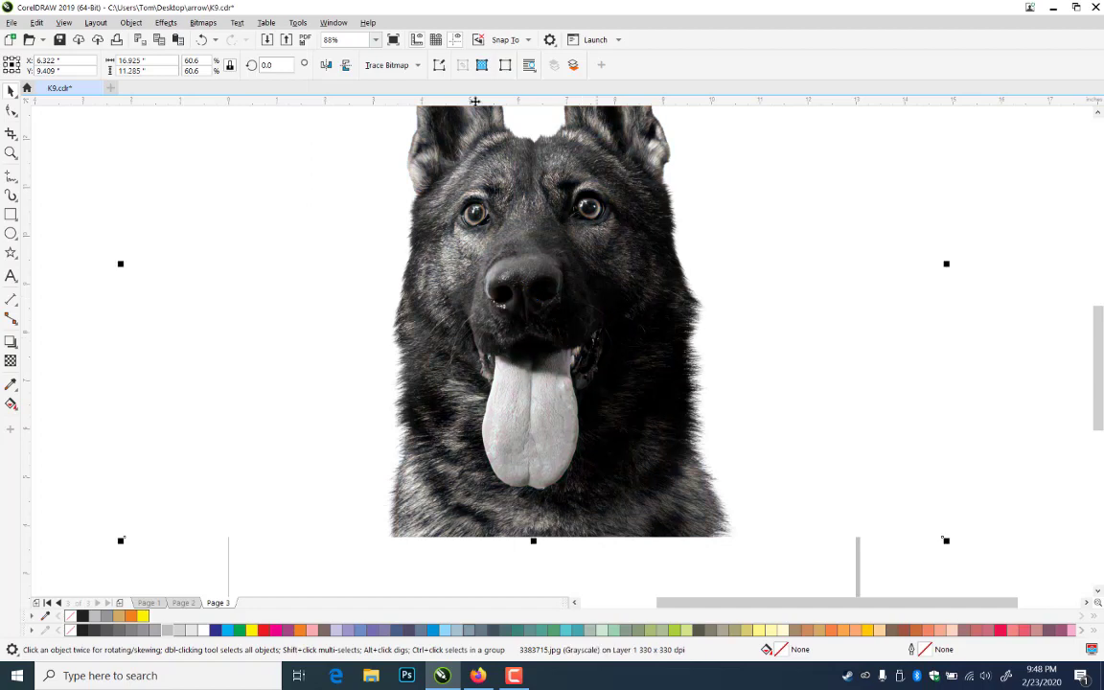
- Apply a near-vertical Tone Curve to the grayscale dog, with its lower point at X 207, Y 0, for a stark black-and-white image
{"action": "left_click", "coordinate": [167, 23]}
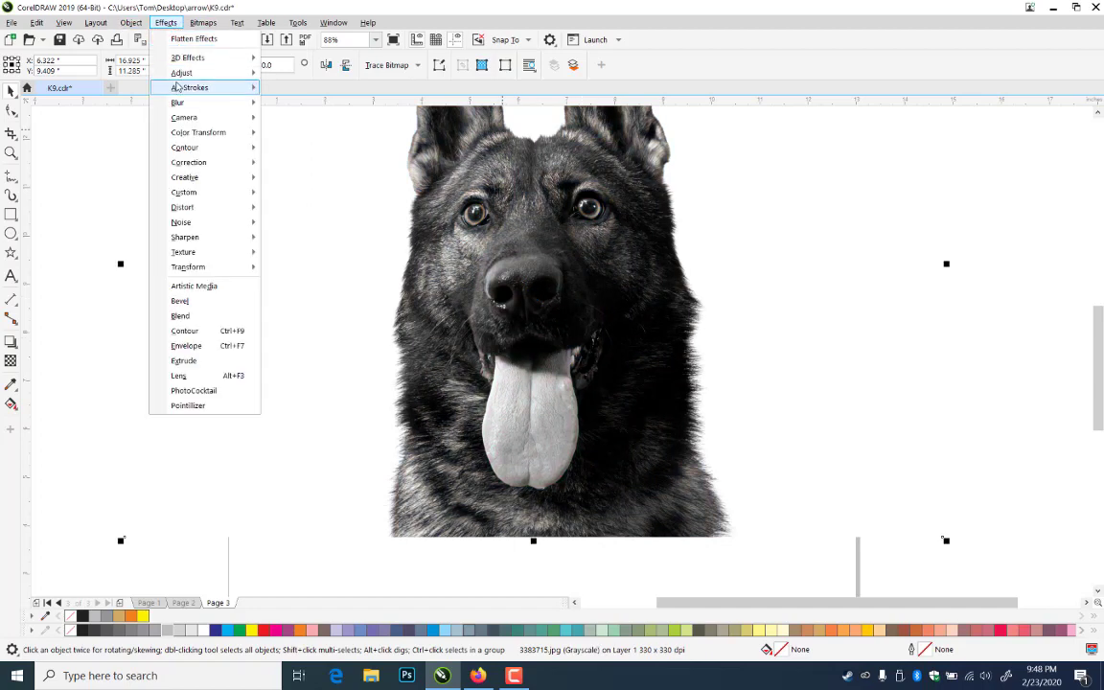
{"action": "mouse_move", "coordinate": [187, 73]}
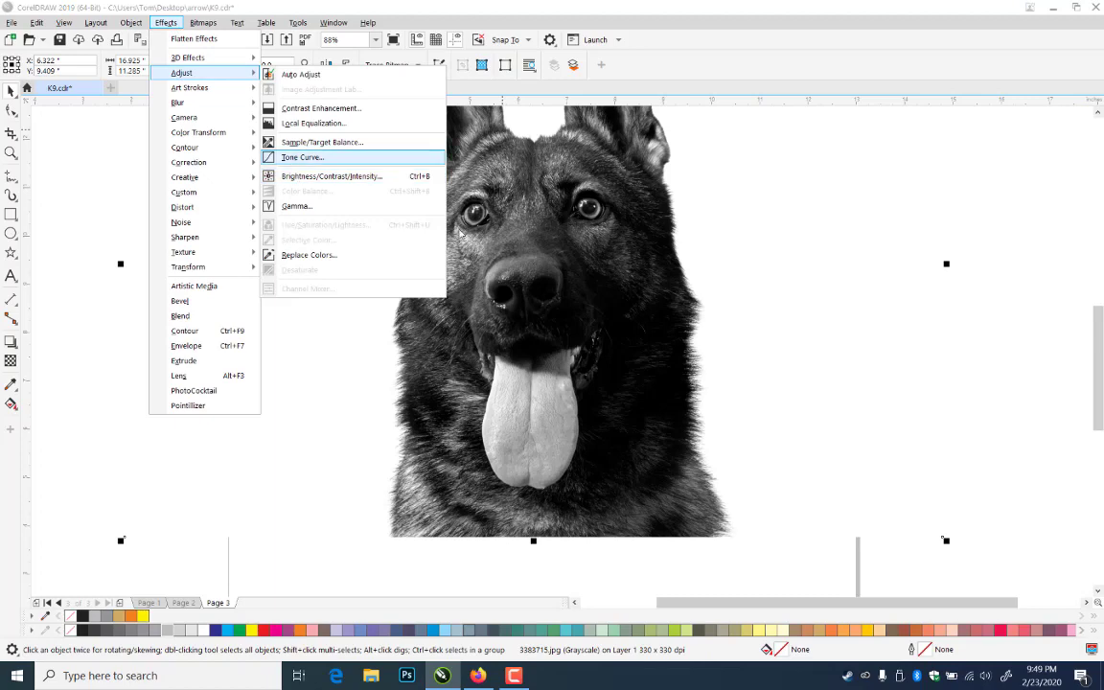
{"action": "left_click", "coordinate": [301, 157]}
{"action": "left_click_drag", "start_coordinate": [495, 135], "coordinate": [898, 140]}
{"action": "left_click_drag", "start_coordinate": [861, 293], "coordinate": [873, 358]}
{"action": "mouse_move", "coordinate": [932, 218]}
{"action": "left_mouse_down"}
{"action": "mouse_move", "coordinate": [882, 195]}
{"action": "mouse_move", "coordinate": [912, 216]}
{"action": "left_mouse_up"}
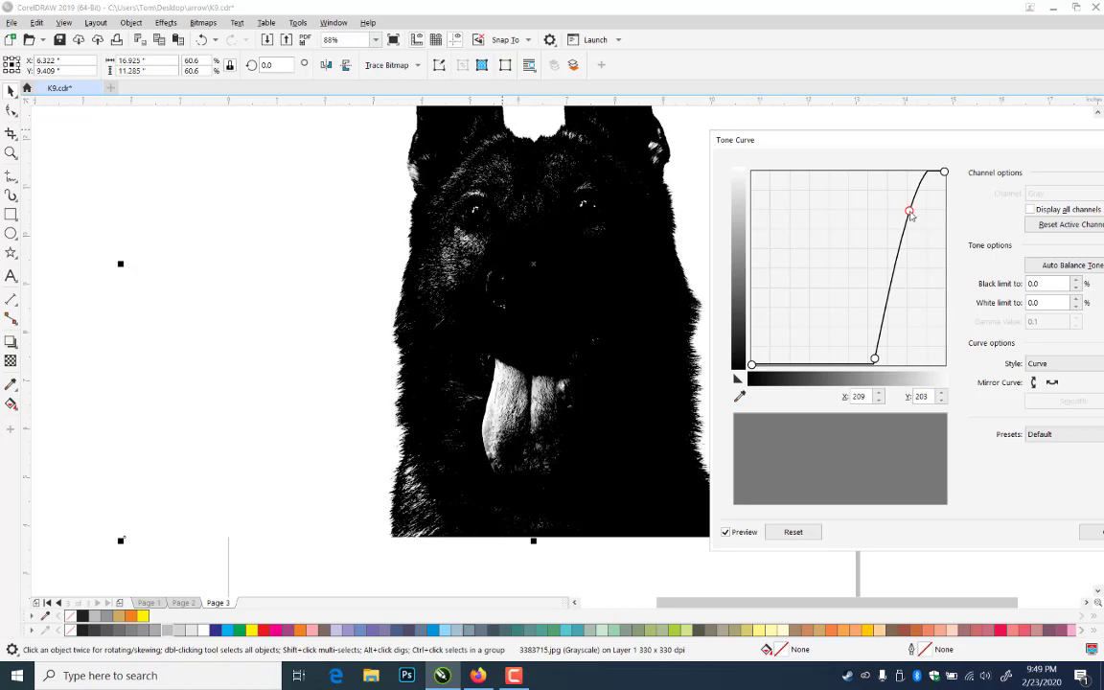
{"action": "left_click_drag", "start_coordinate": [910, 216], "coordinate": [911, 212]}
{"action": "left_click_drag", "start_coordinate": [874, 359], "coordinate": [908, 365]}
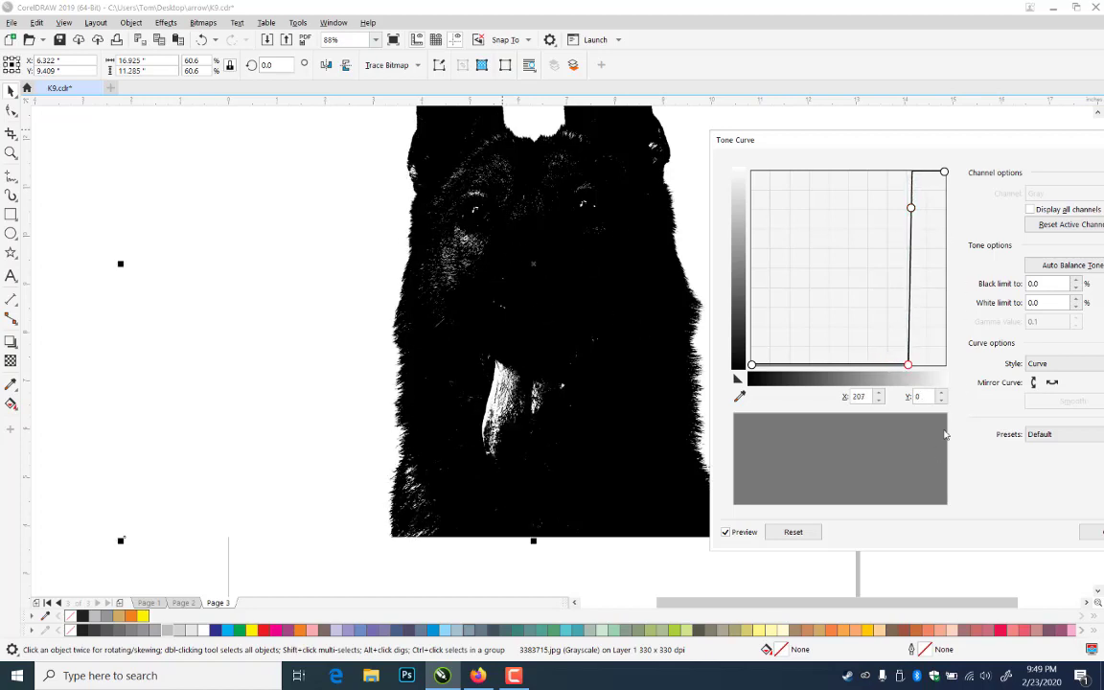
{"action": "left_click_drag", "start_coordinate": [980, 146], "coordinate": [719, 114]}
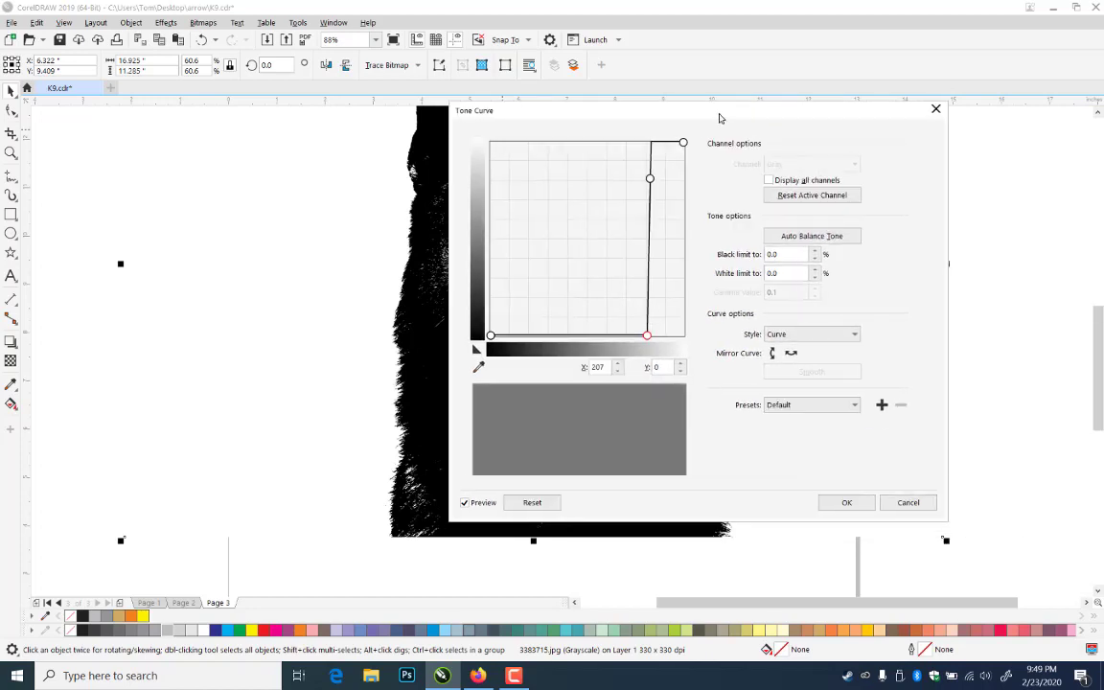
{"action": "left_click", "coordinate": [850, 505]}
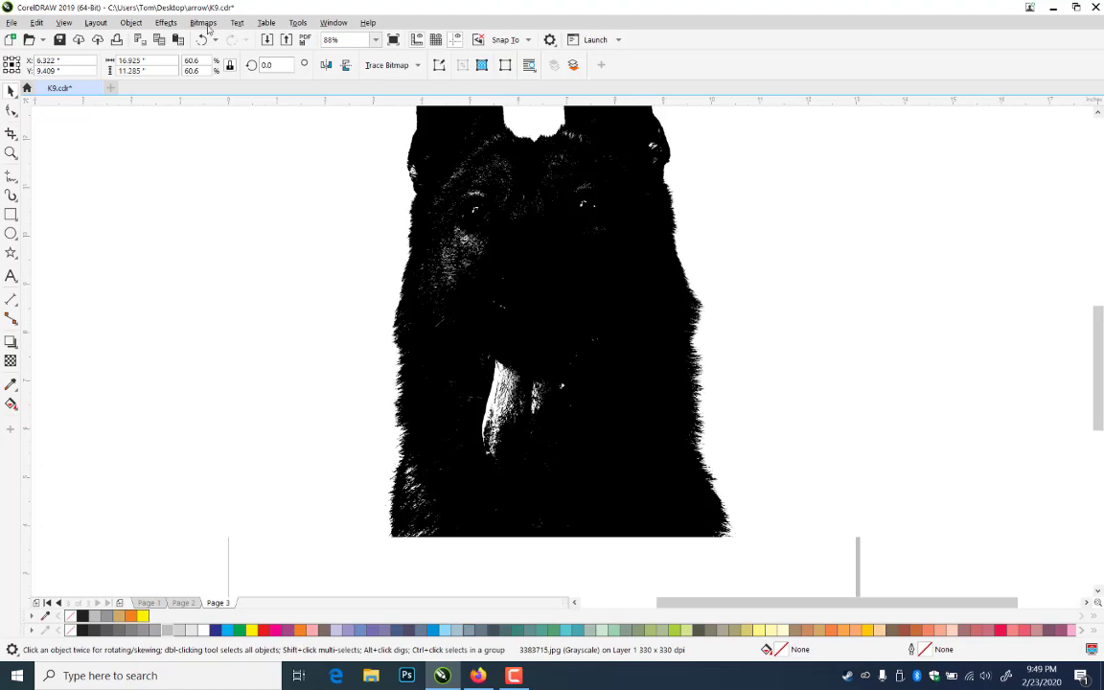
- Convert the dog to a 300 dpi Grayscale (8-bit) bitmap with anti-aliasing and a transparent background
{"action": "left_click", "coordinate": [203, 23]}
{"action": "left_click", "coordinate": [232, 40]}
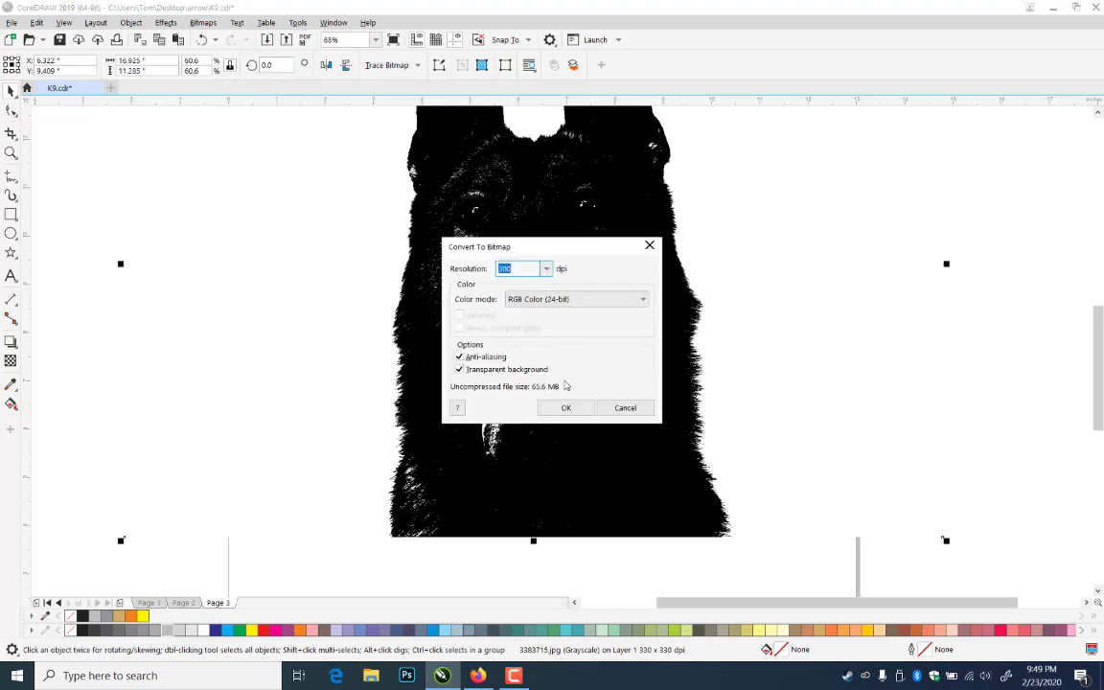
{"action": "left_click", "coordinate": [560, 301]}
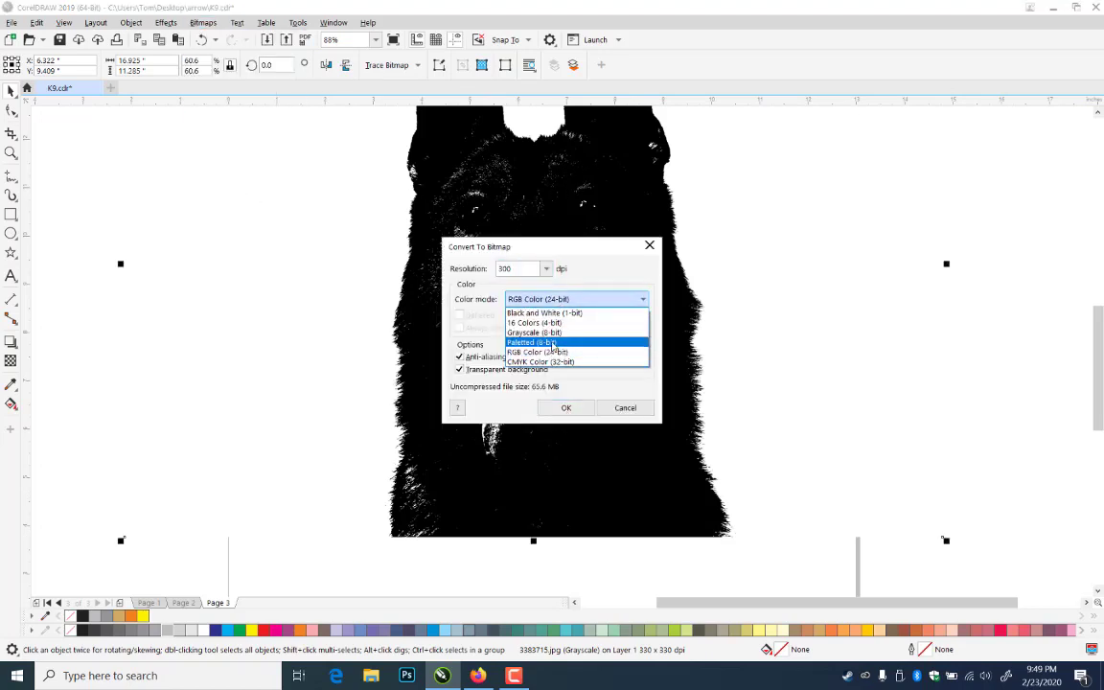
{"action": "left_click", "coordinate": [541, 333]}
{"action": "left_click", "coordinate": [565, 408]}
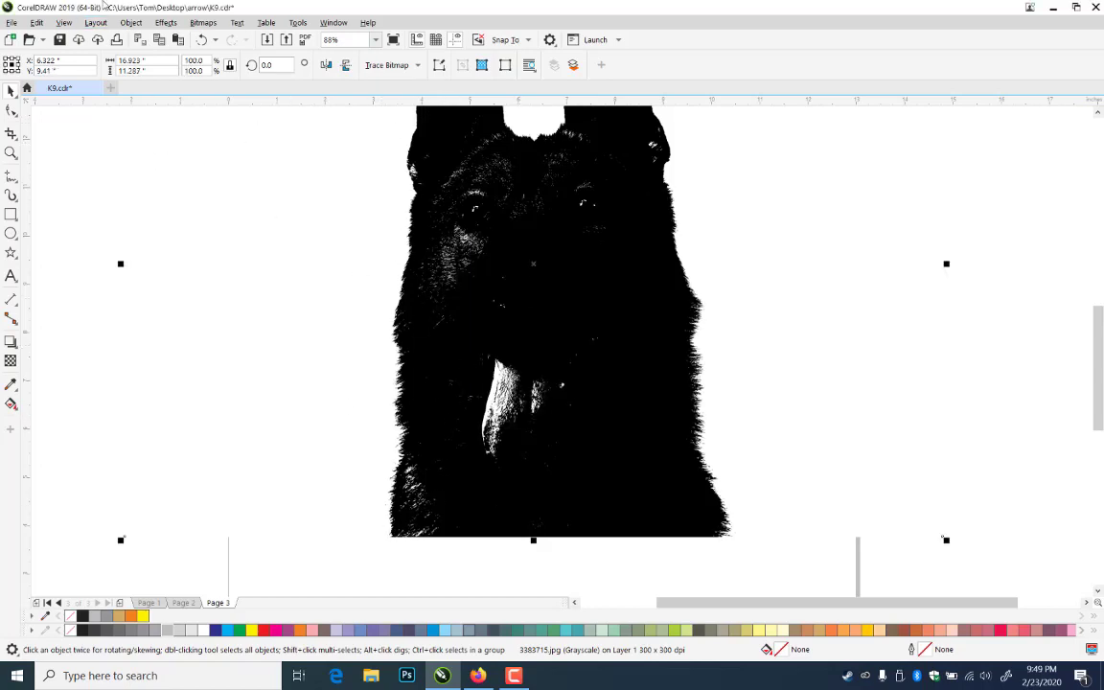
- Apply the same steep Tone Curve to the converted dog bitmap once more
{"action": "left_click", "coordinate": [165, 22]}
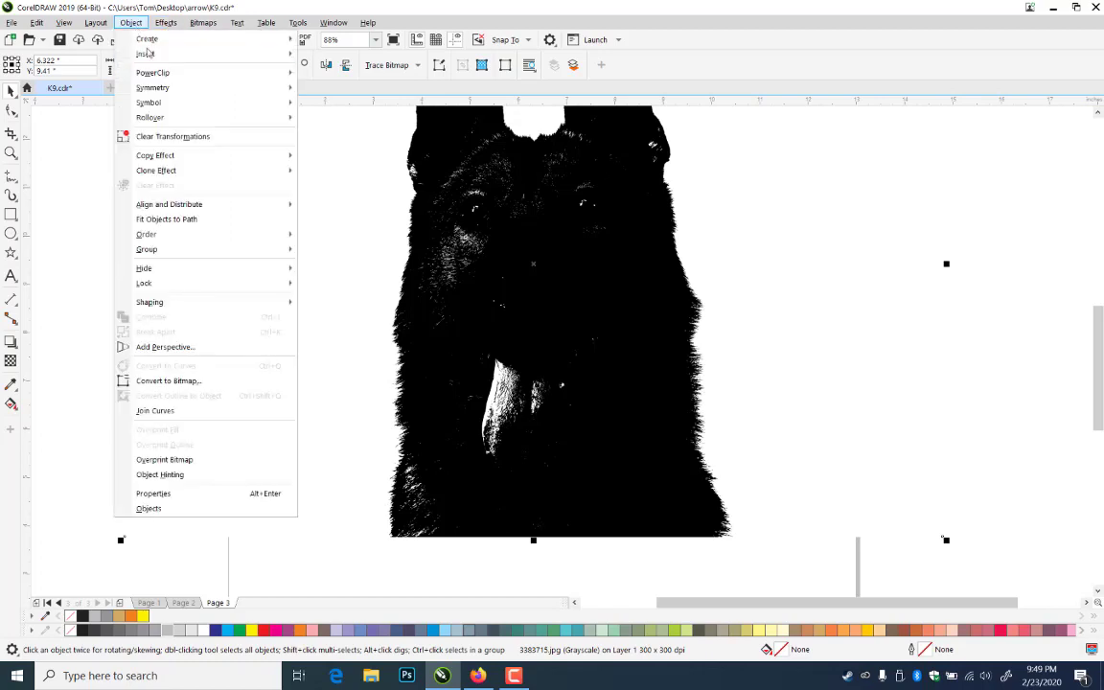
{"action": "mouse_move", "coordinate": [206, 72]}
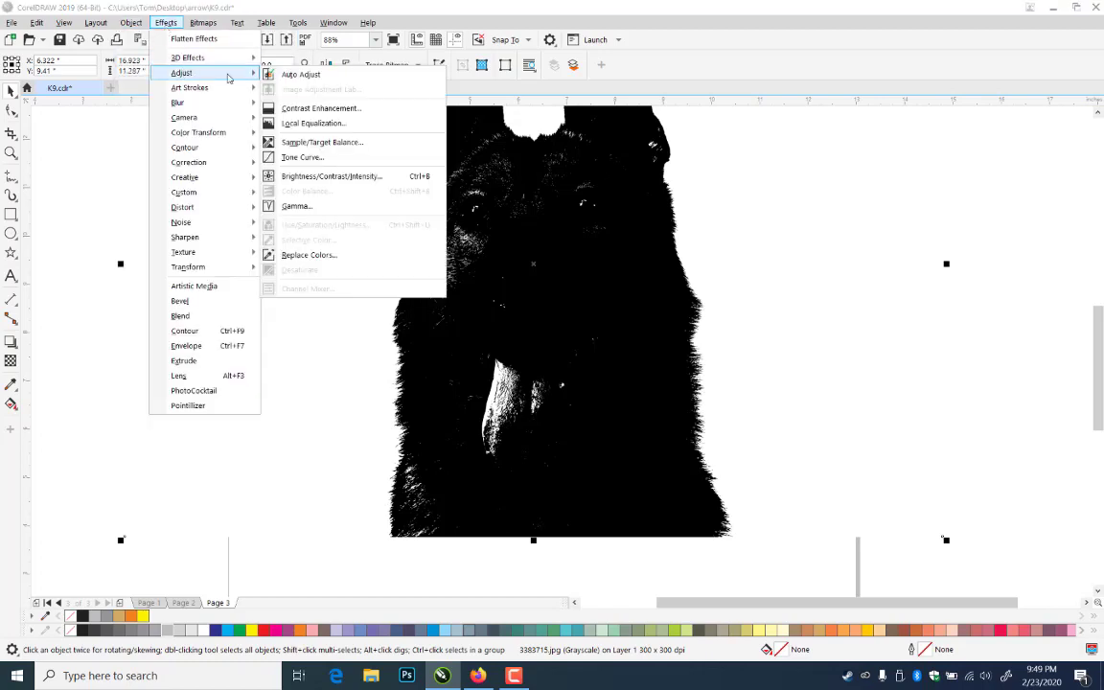
{"action": "left_click", "coordinate": [303, 157]}
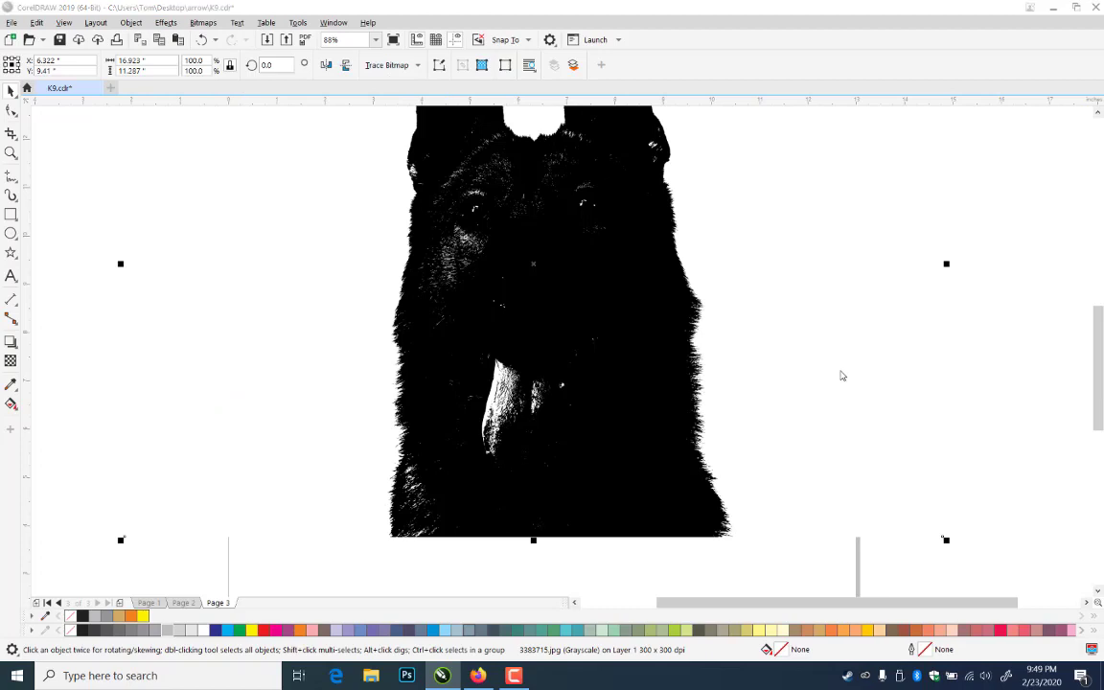
{"action": "left_click_drag", "start_coordinate": [555, 134], "coordinate": [887, 163]}
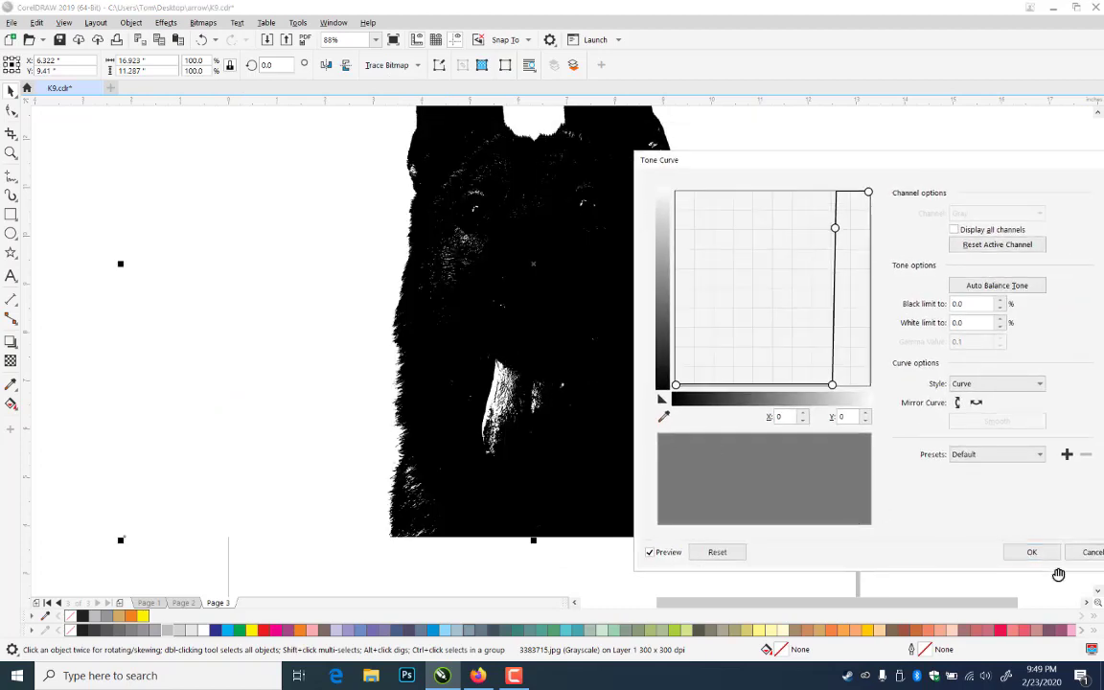
{"action": "left_click", "coordinate": [1031, 551]}
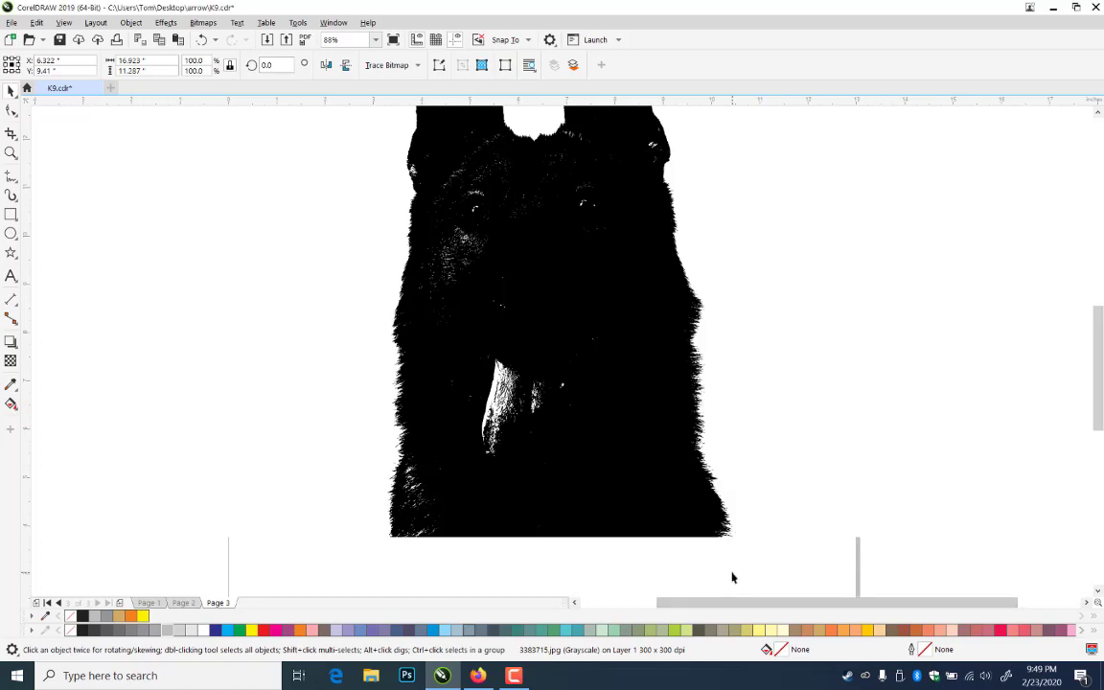
- Start a Detailed logo outline trace of the black dog bitmap and let the bitmap be reduced for tracing
{"action": "left_click", "coordinate": [1001, 387]}
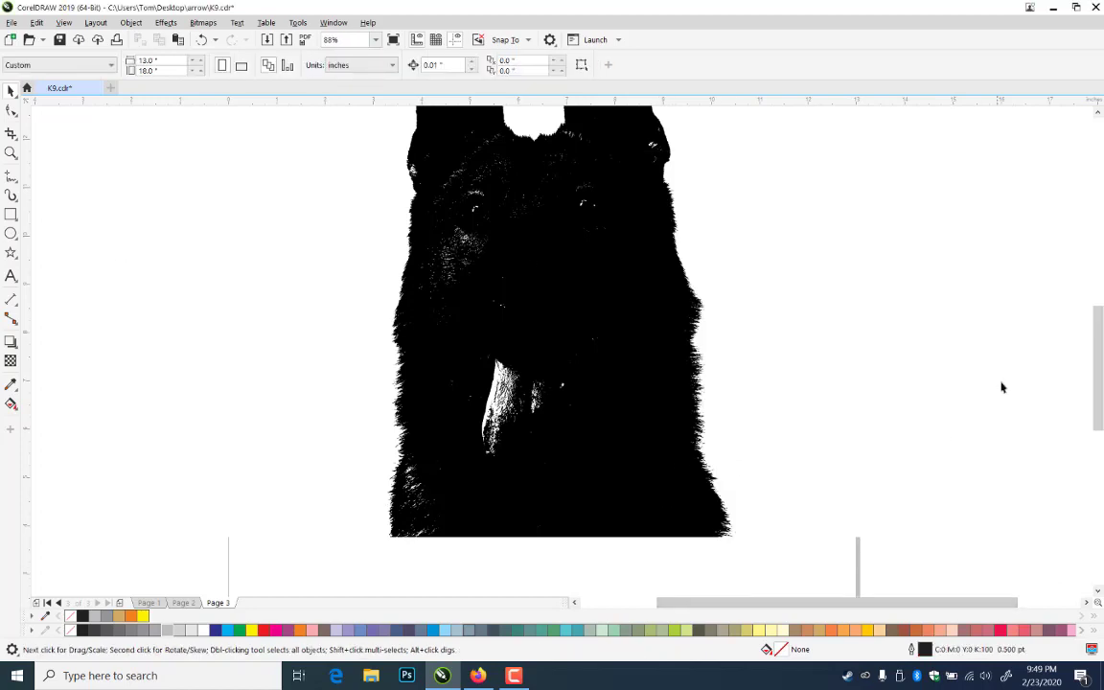
{"action": "left_click", "coordinate": [579, 424]}
{"action": "left_click", "coordinate": [389, 66]}
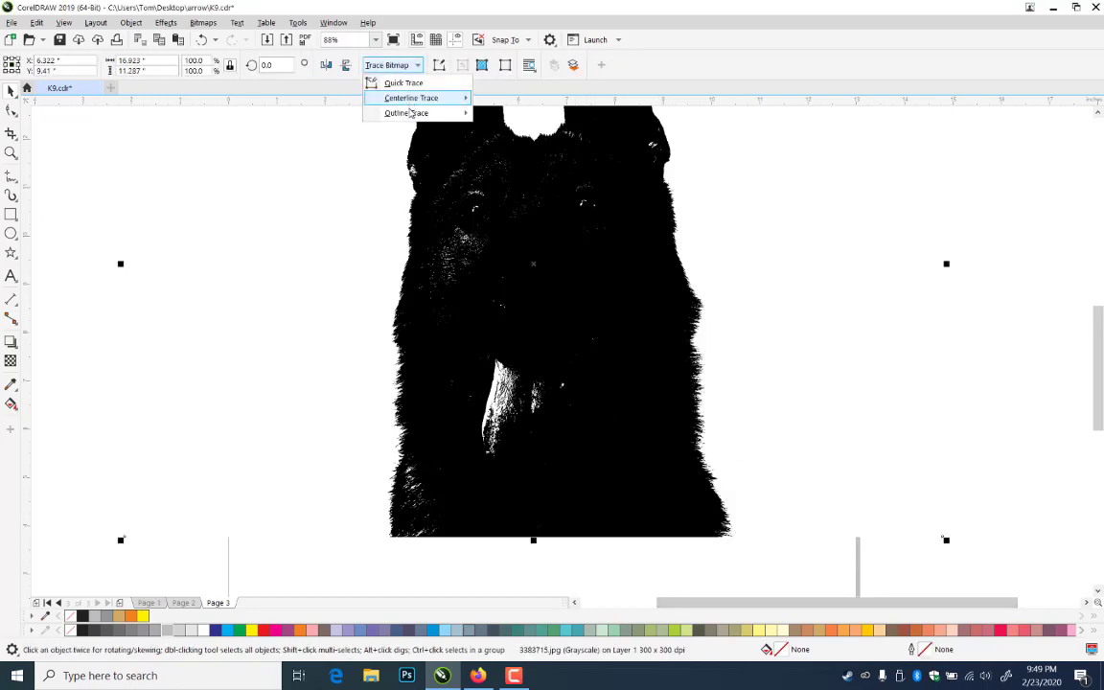
{"action": "mouse_move", "coordinate": [410, 112]}
{"action": "left_click", "coordinate": [493, 127]}
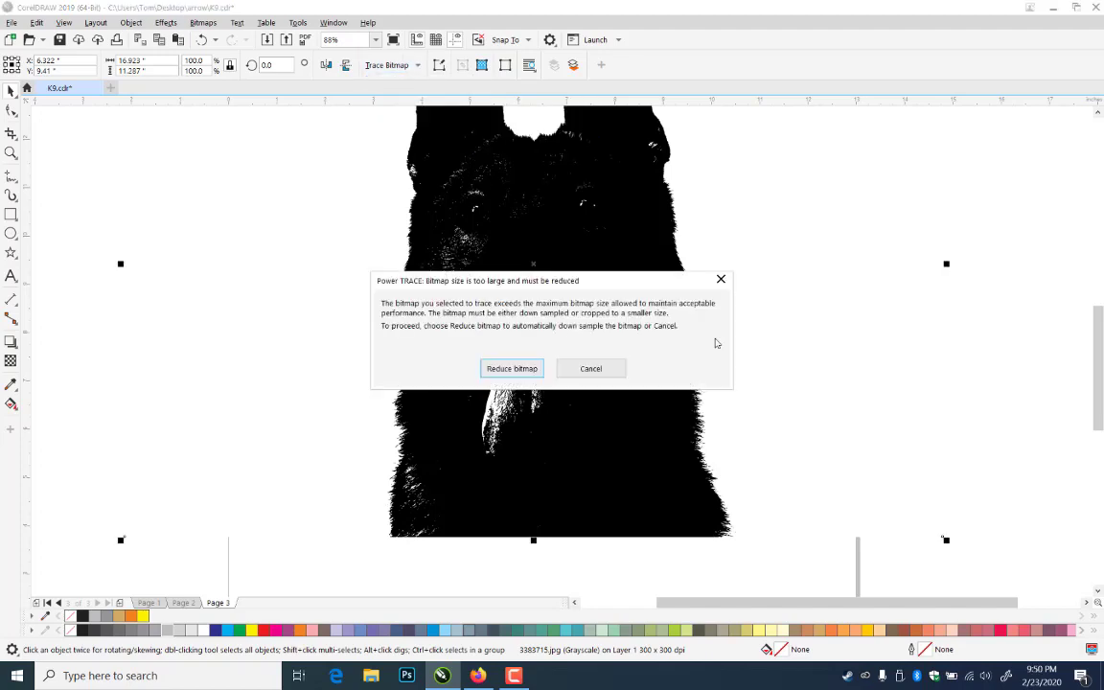
{"action": "left_click", "coordinate": [508, 369]}
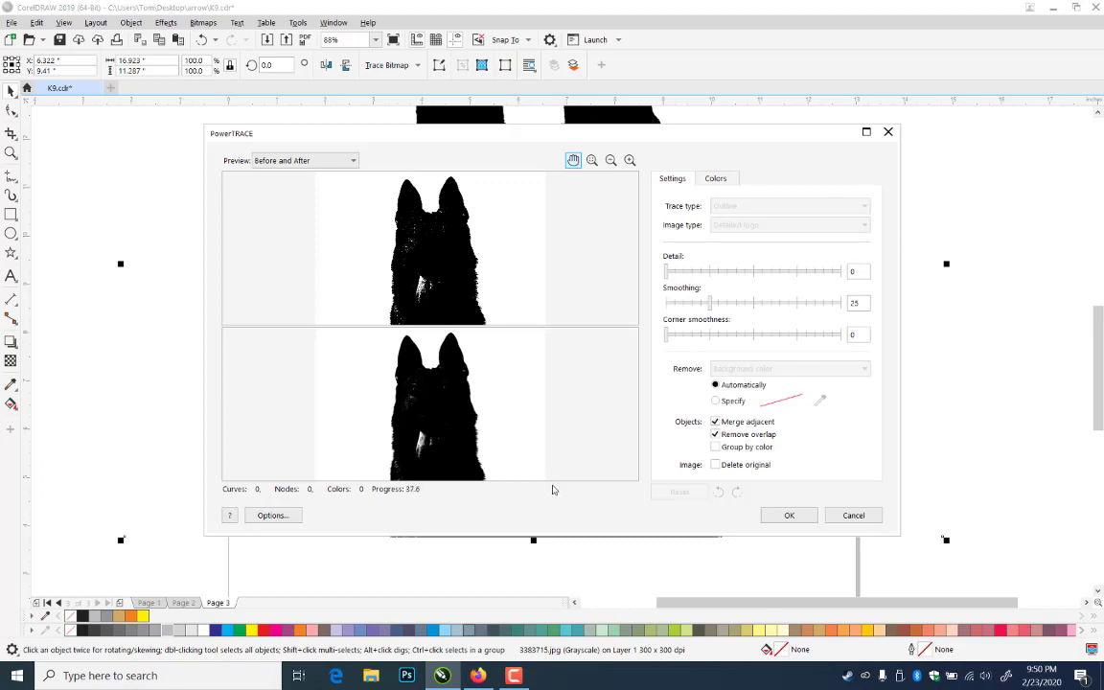
- Set the trace color mode to Black and White and the detail to 100, and apply the trace
{"action": "left_click", "coordinate": [717, 179]}
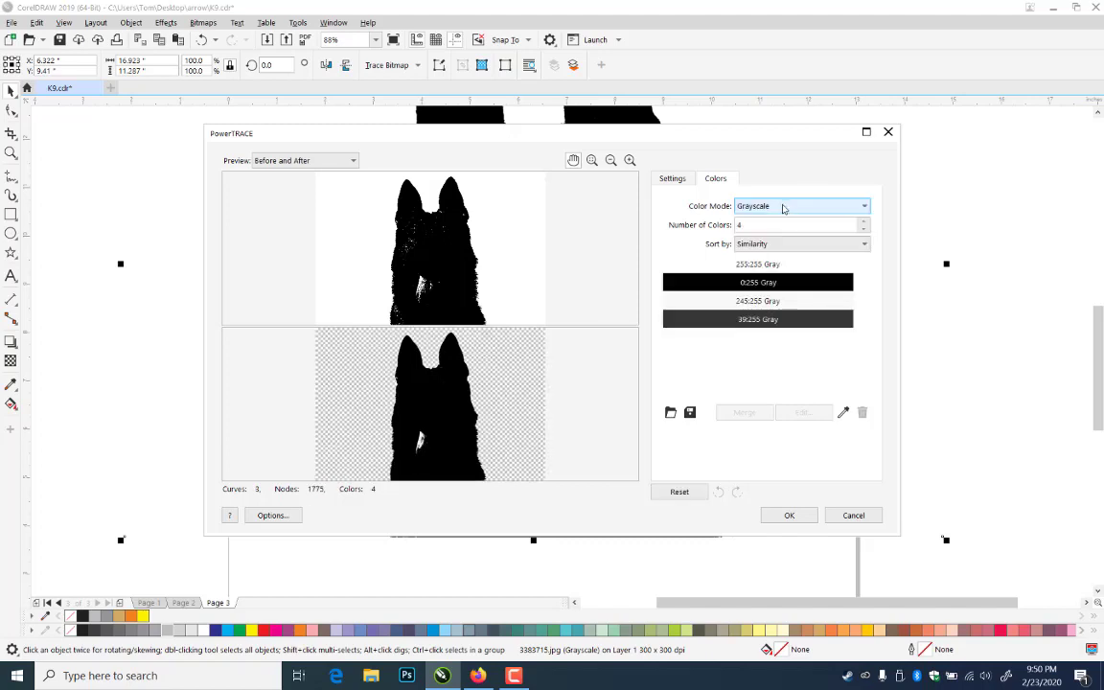
{"action": "left_click", "coordinate": [783, 207]}
{"action": "key", "text": "Return"}
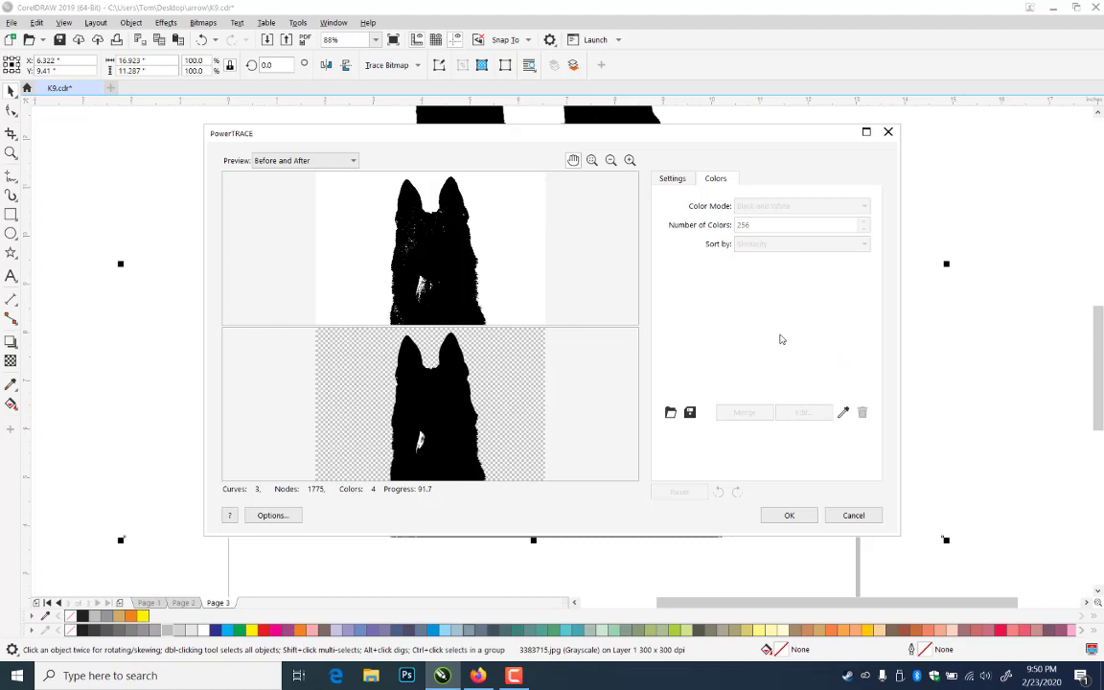
{"action": "left_click", "coordinate": [675, 179]}
{"action": "left_click_drag", "start_coordinate": [710, 279], "coordinate": [844, 276]}
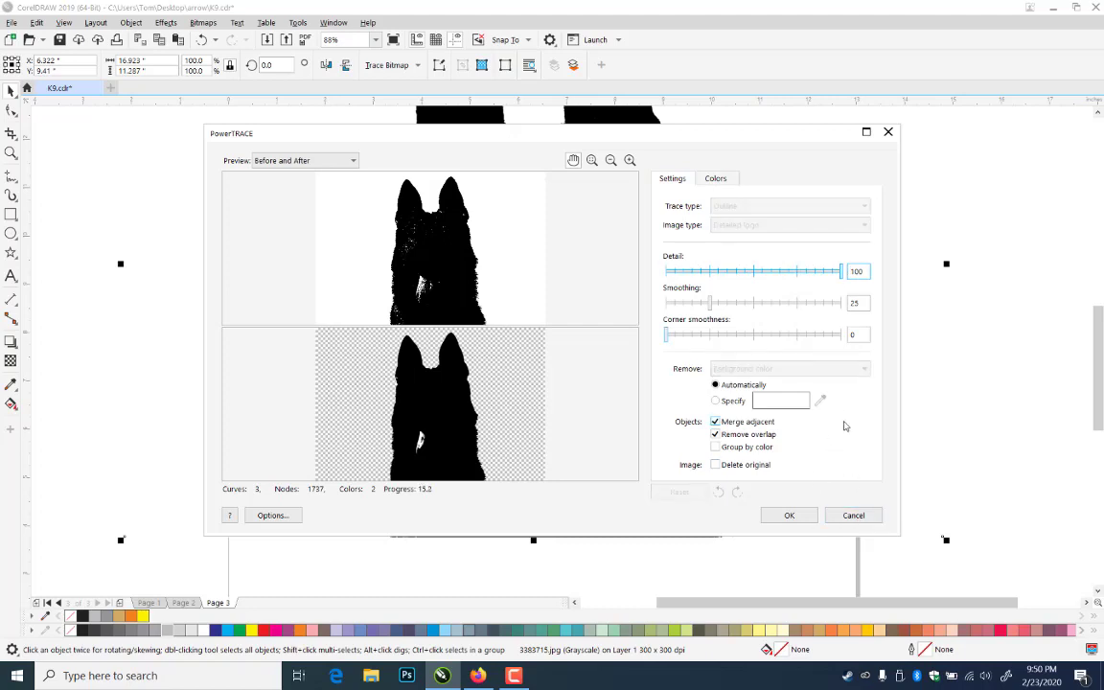
{"action": "left_click", "coordinate": [788, 516]}
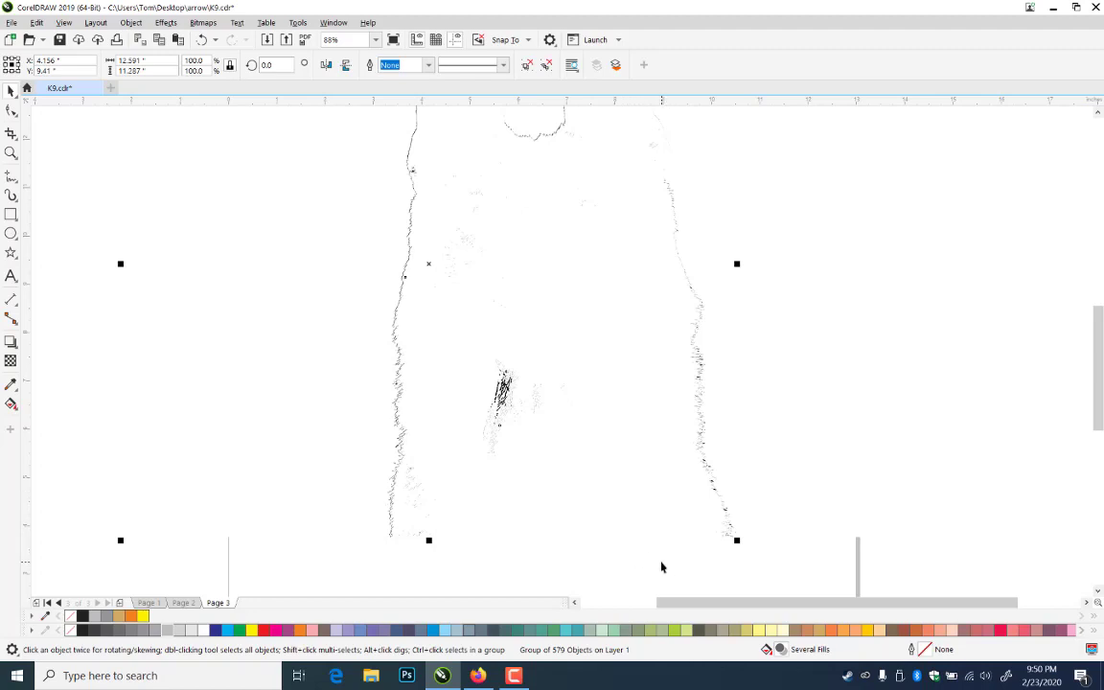
- Delete the traced background shape and fill the remaining dog silhouette curve with solid black
{"action": "left_click", "coordinate": [805, 470]}
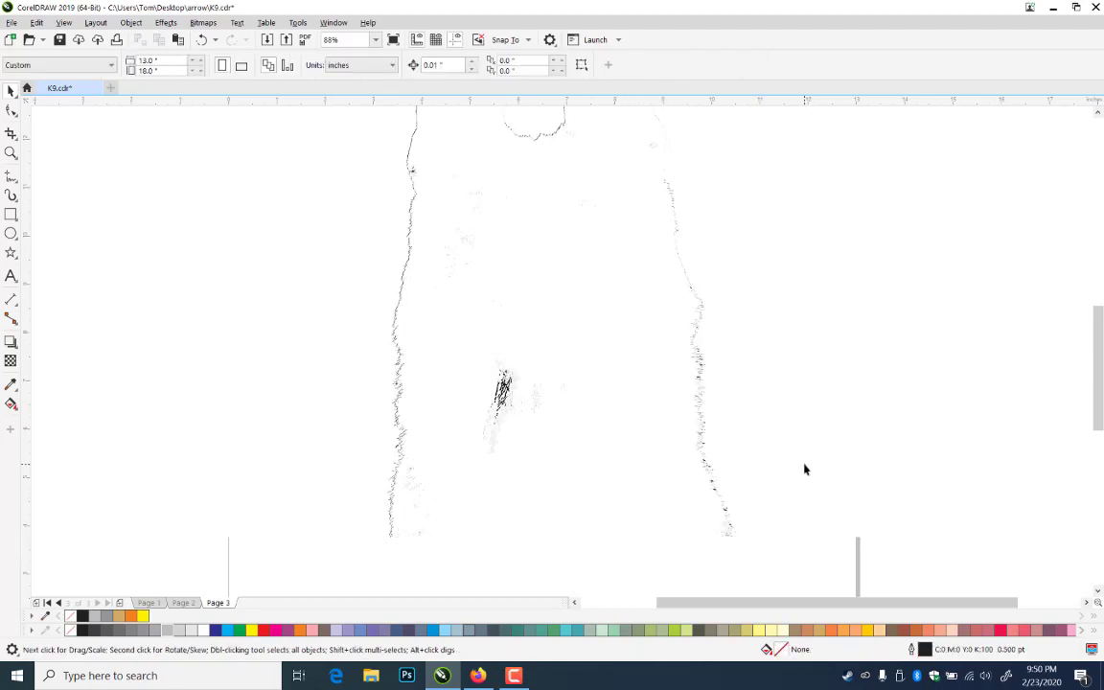
{"action": "key", "text": "Delete"}
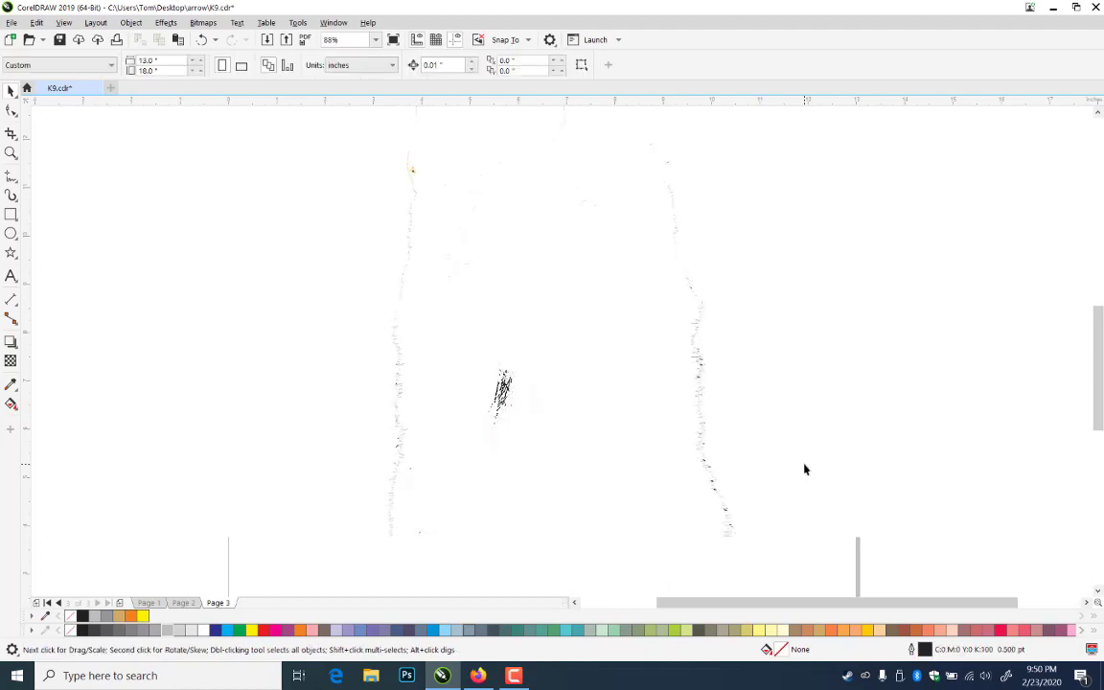
{"action": "left_click", "coordinate": [643, 523]}
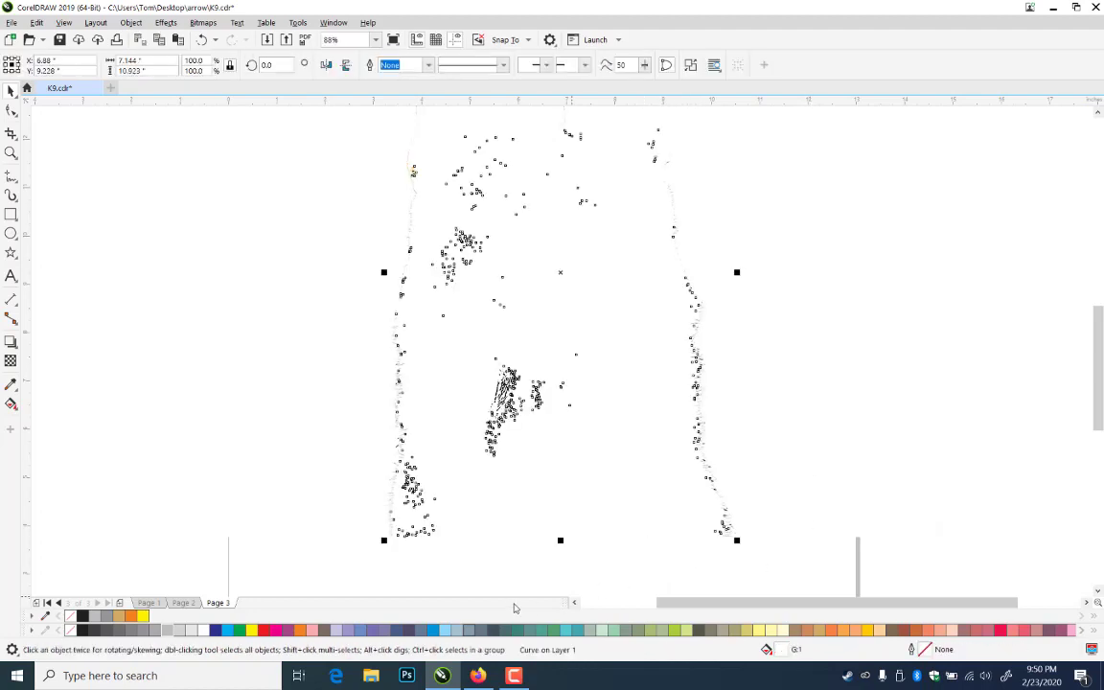
{"action": "left_click", "coordinate": [83, 629]}
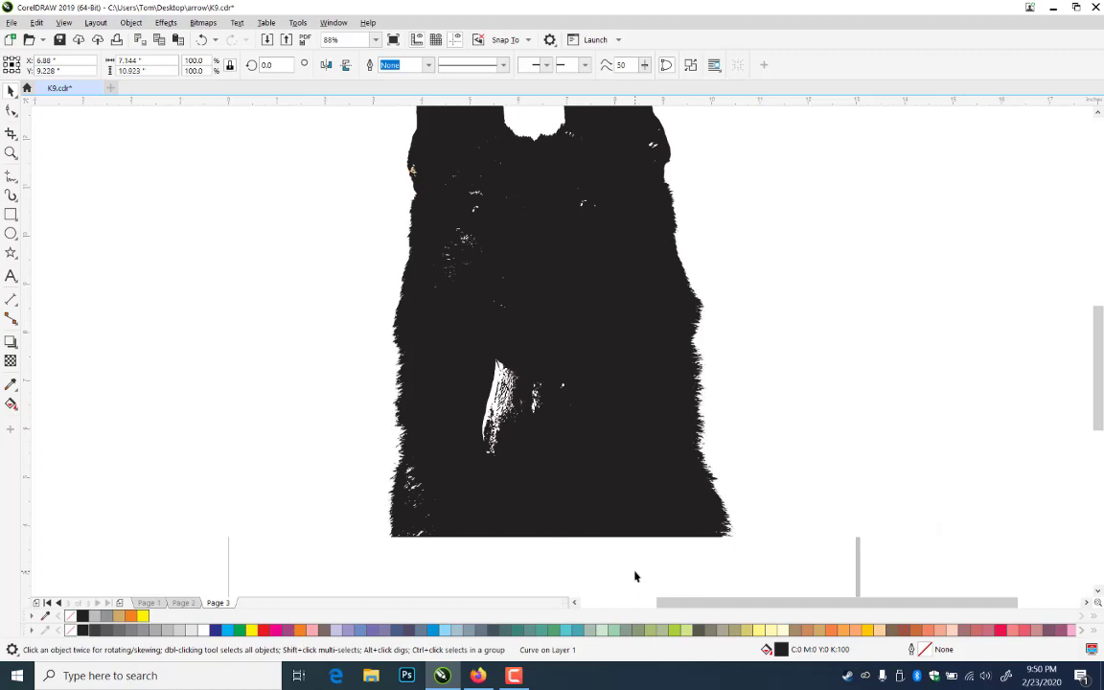
- Try breaking the silhouette curve apart to separate the main dog shape from its small inner pieces
{"action": "key", "text": "ctrl+k"}
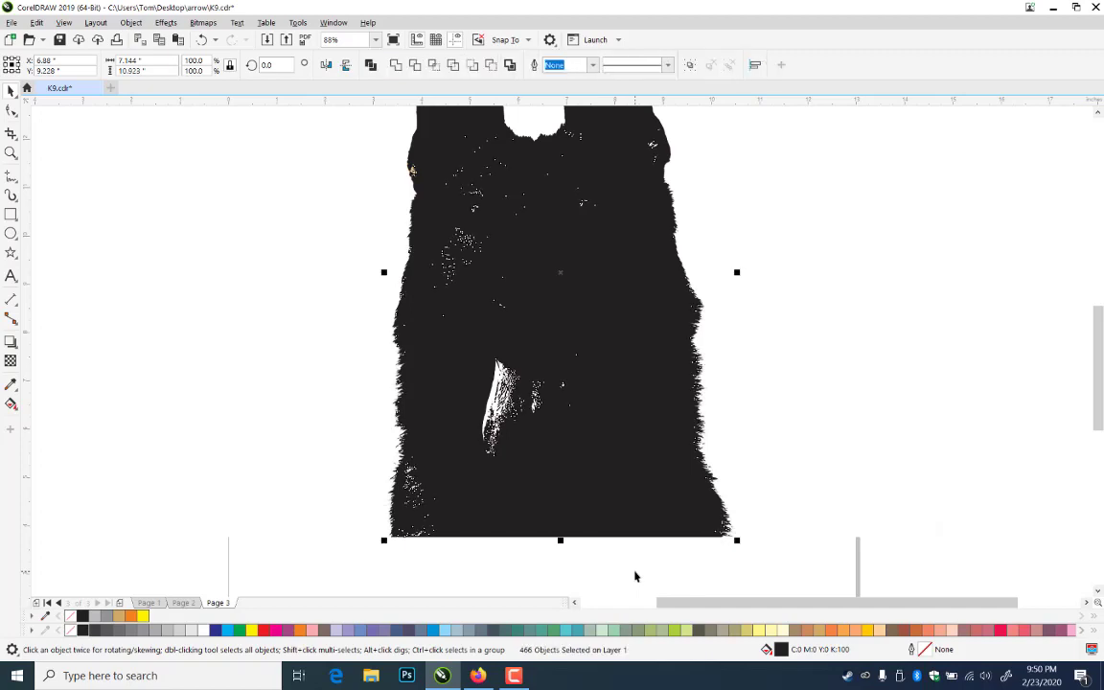
{"action": "left_click", "coordinate": [619, 521], "text": "shift"}
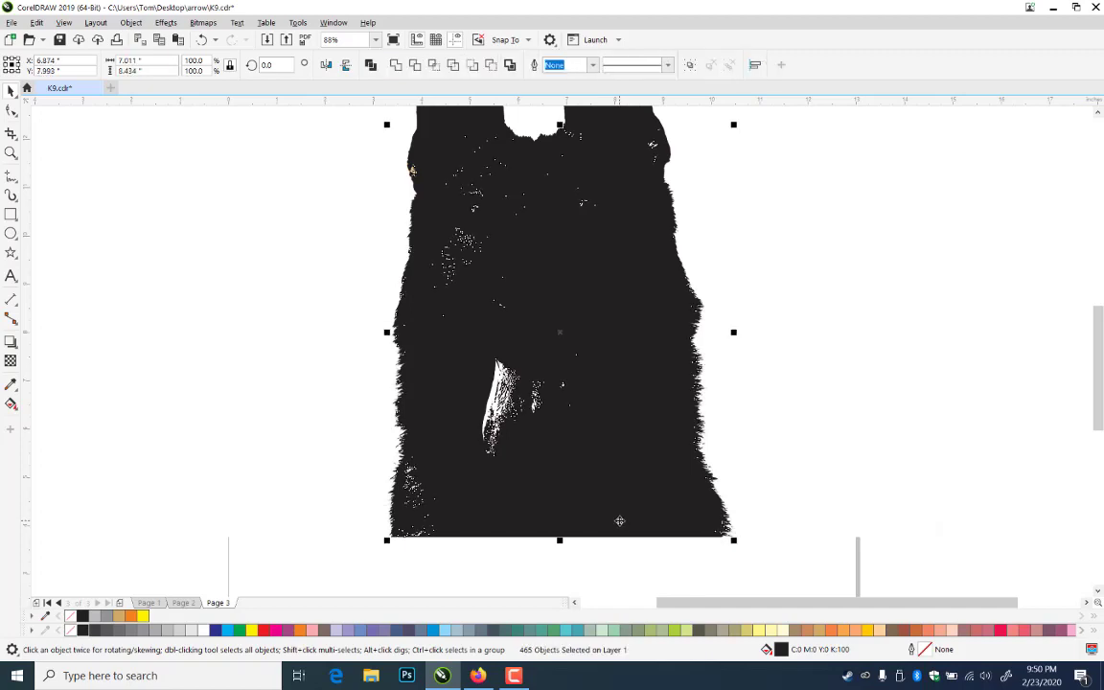
{"action": "key", "text": "Escape"}
{"action": "left_click_drag", "start_coordinate": [587, 472], "coordinate": [650, 477]}
{"action": "key", "text": "ctrl+z"}
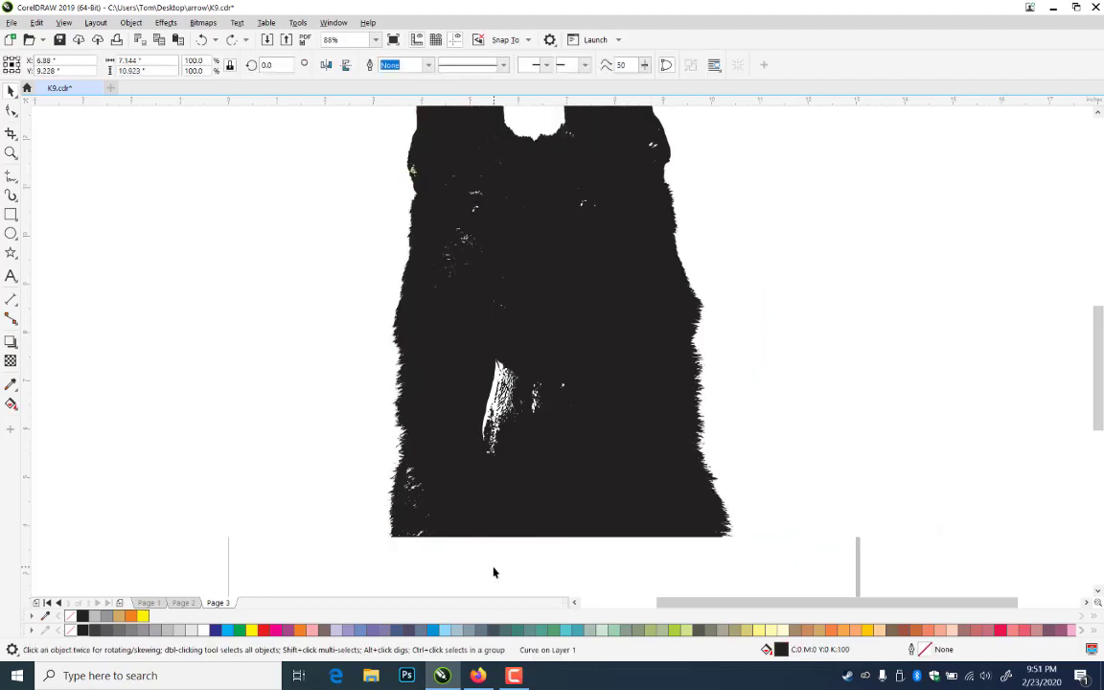
- Remove the small holes and specks from the whole dog tracing, leaving a solid black silhouette
{"action": "key", "text": "Escape"}
{"action": "left_click", "coordinate": [10, 153]}
{"action": "right_click", "coordinate": [201, 207]}
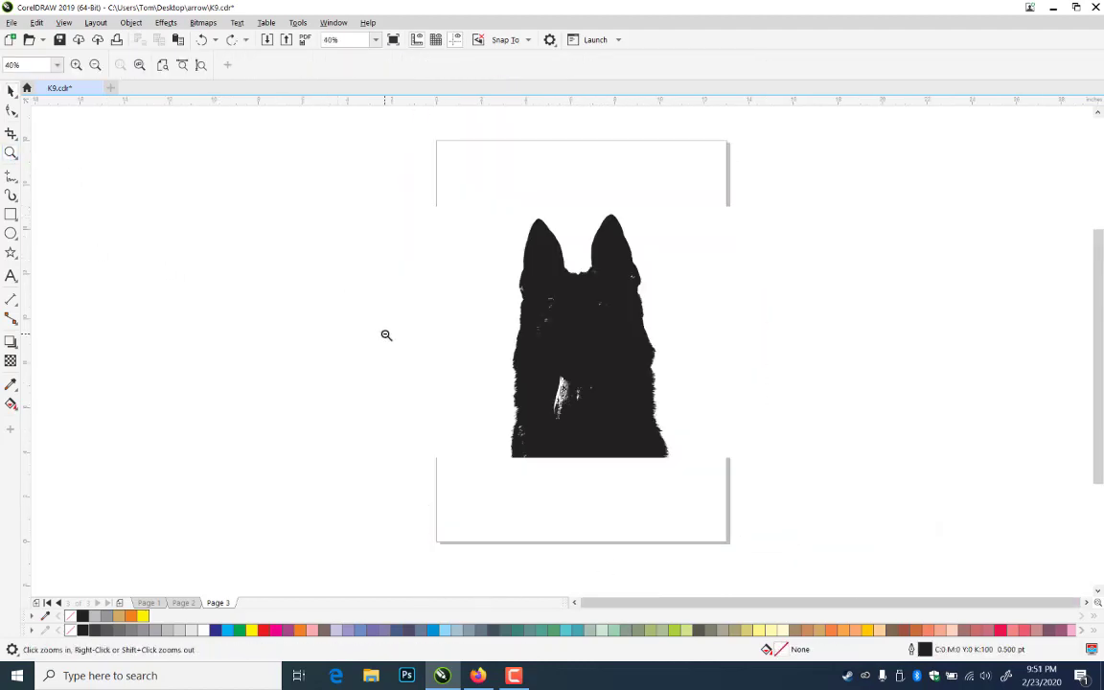
{"action": "left_click_drag", "start_coordinate": [454, 193], "coordinate": [699, 494]}
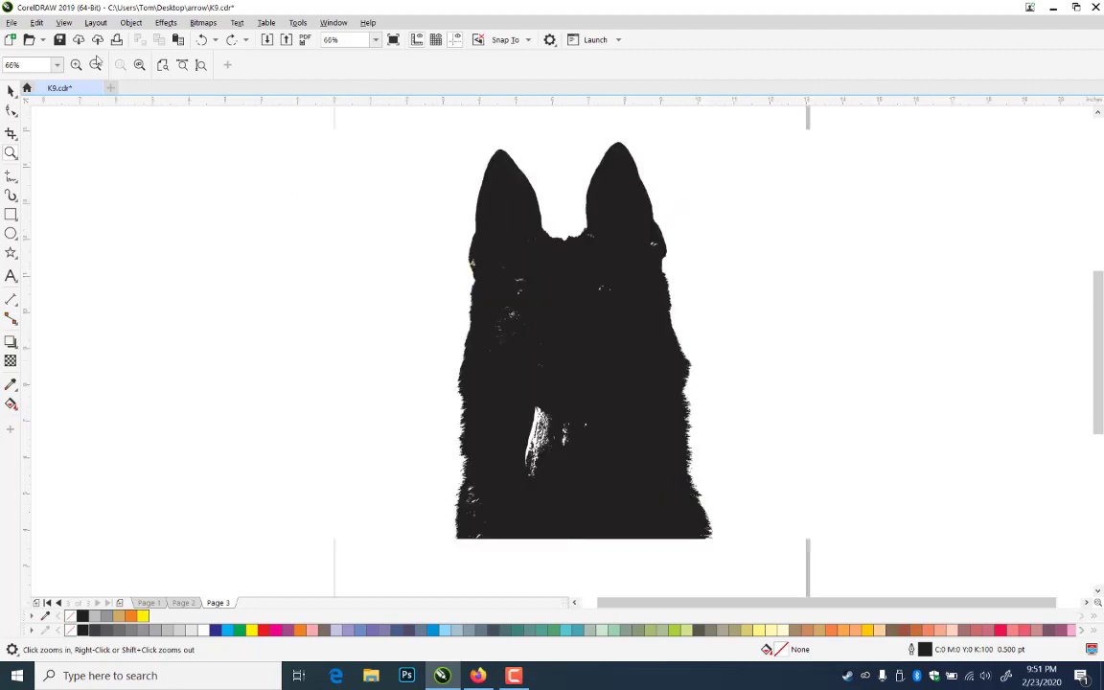
{"action": "left_click", "coordinate": [11, 90]}
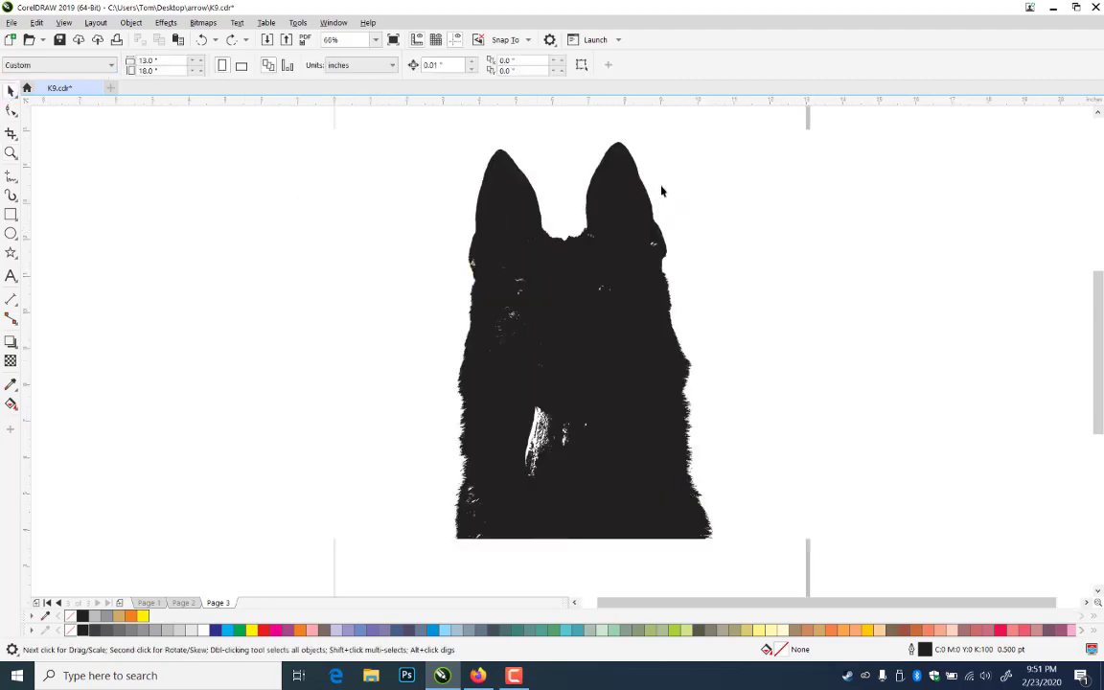
{"action": "left_click_drag", "start_coordinate": [750, 121], "coordinate": [394, 572]}
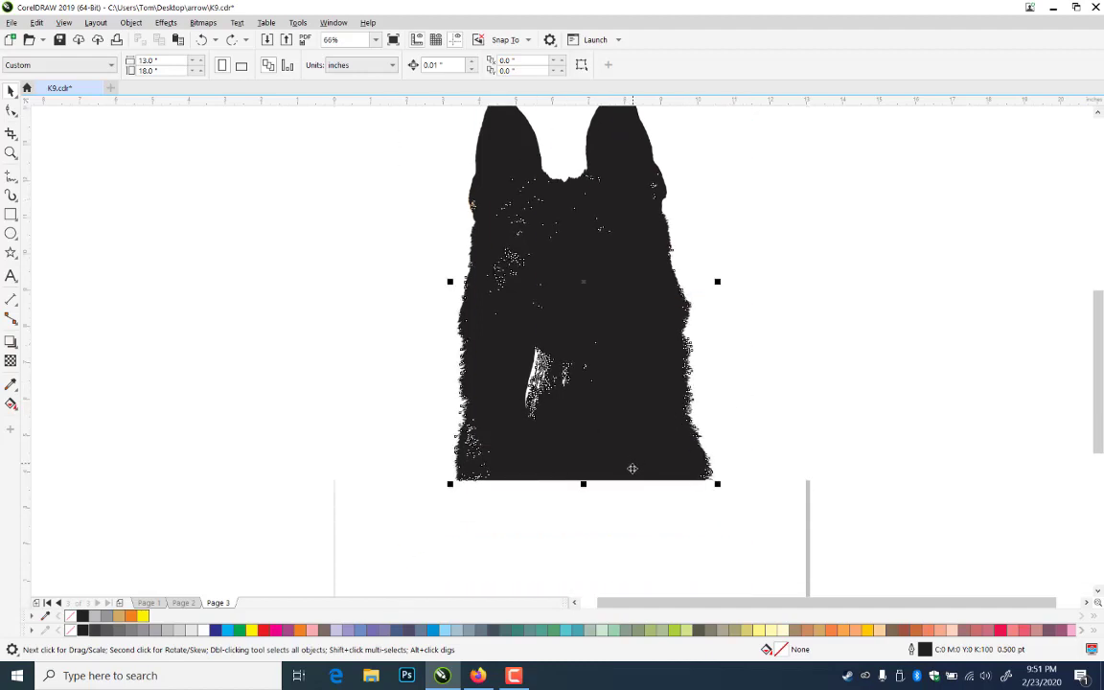
{"action": "key", "text": "Delete"}
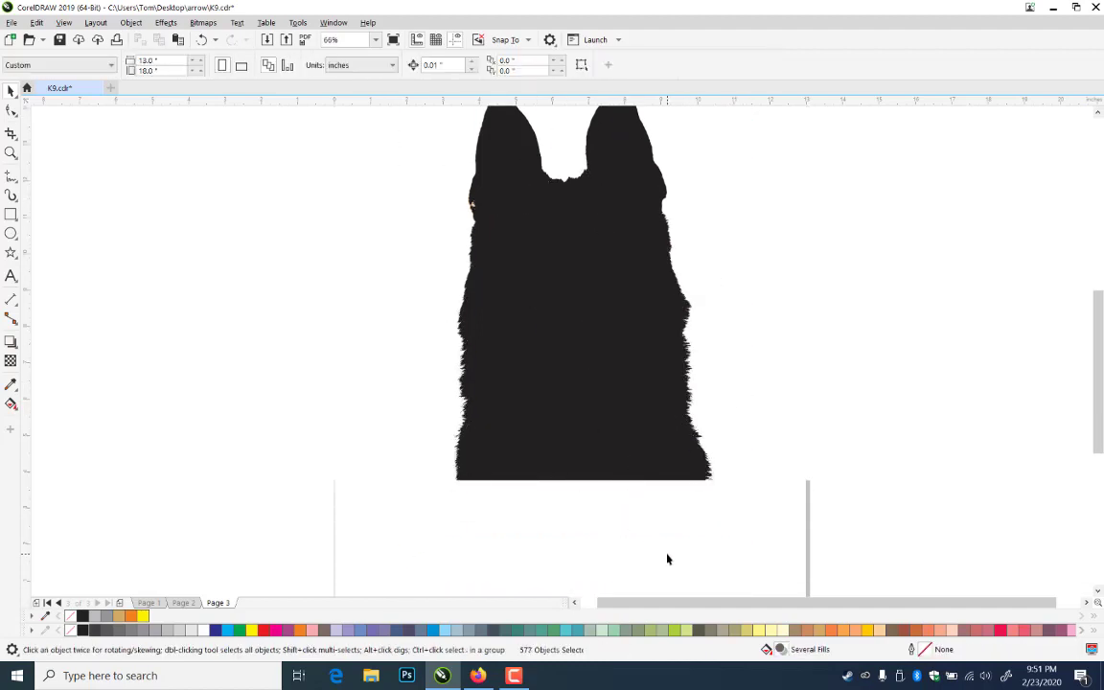
{"action": "left_click", "coordinate": [552, 429]}
- Draw a closed freehand patch about 0.27 by 0.34 inches over the tan gap at the silhouette's edge below the ear
{"action": "left_click", "coordinate": [12, 153]}
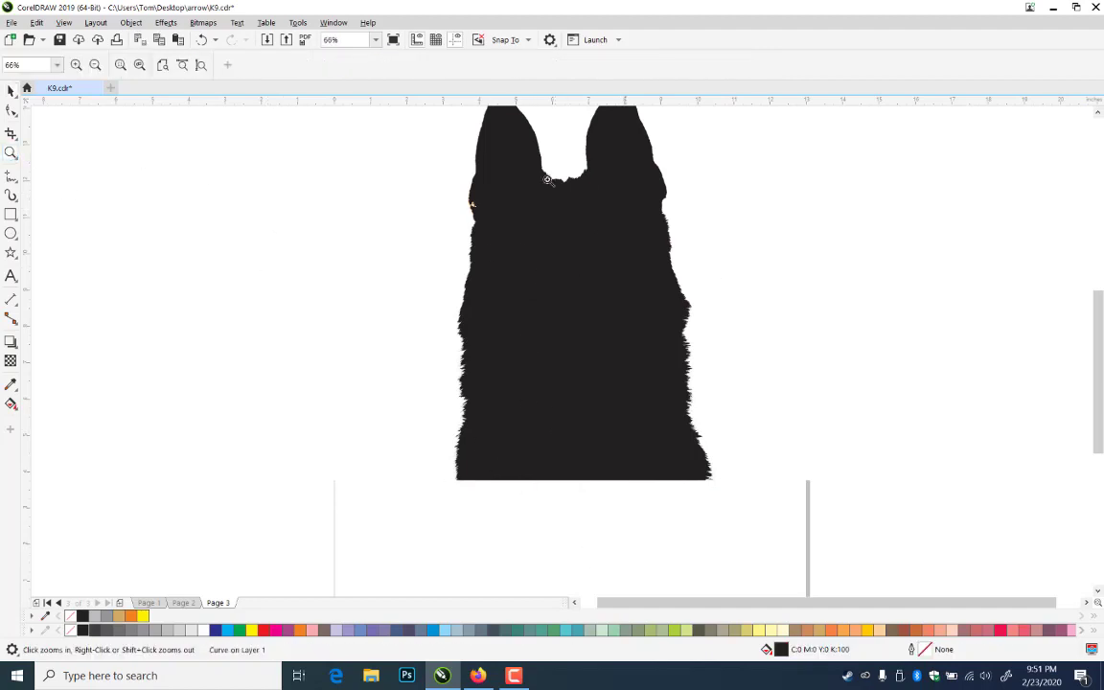
{"action": "left_click_drag", "start_coordinate": [445, 141], "coordinate": [697, 248]}
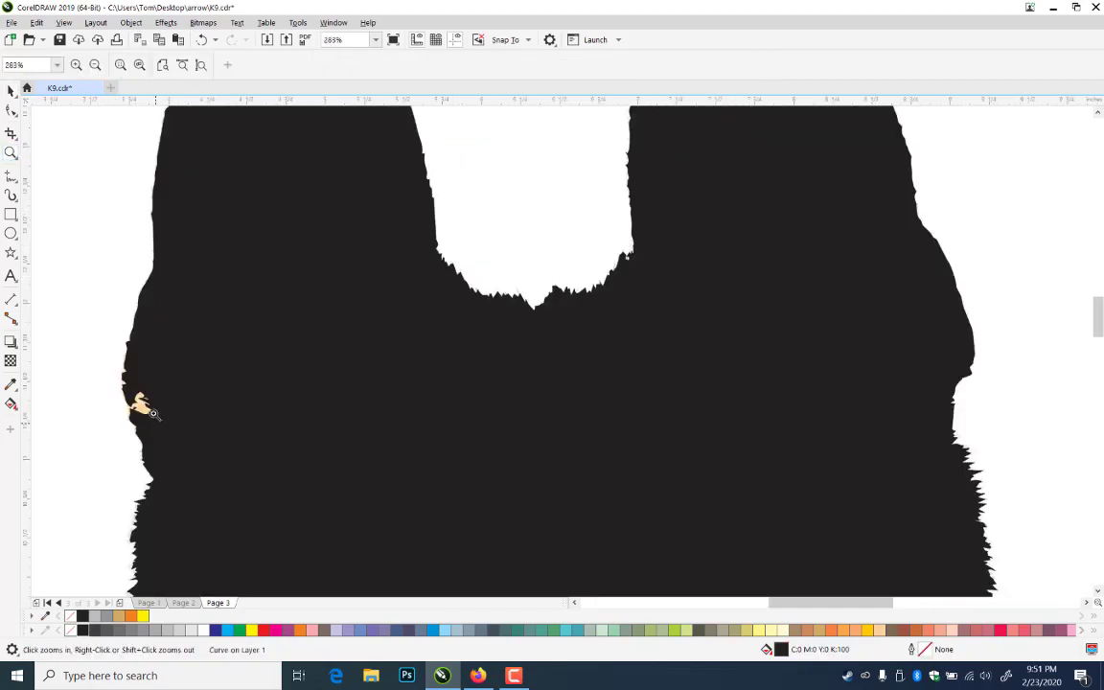
{"action": "left_click", "coordinate": [113, 406]}
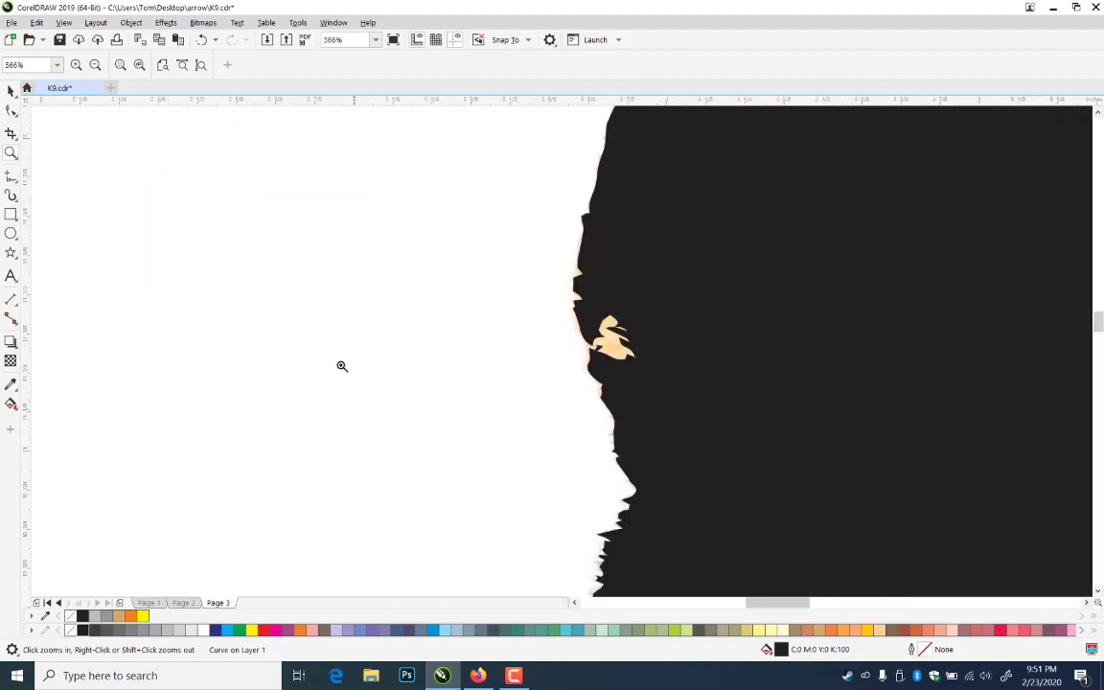
{"action": "left_click", "coordinate": [10, 177]}
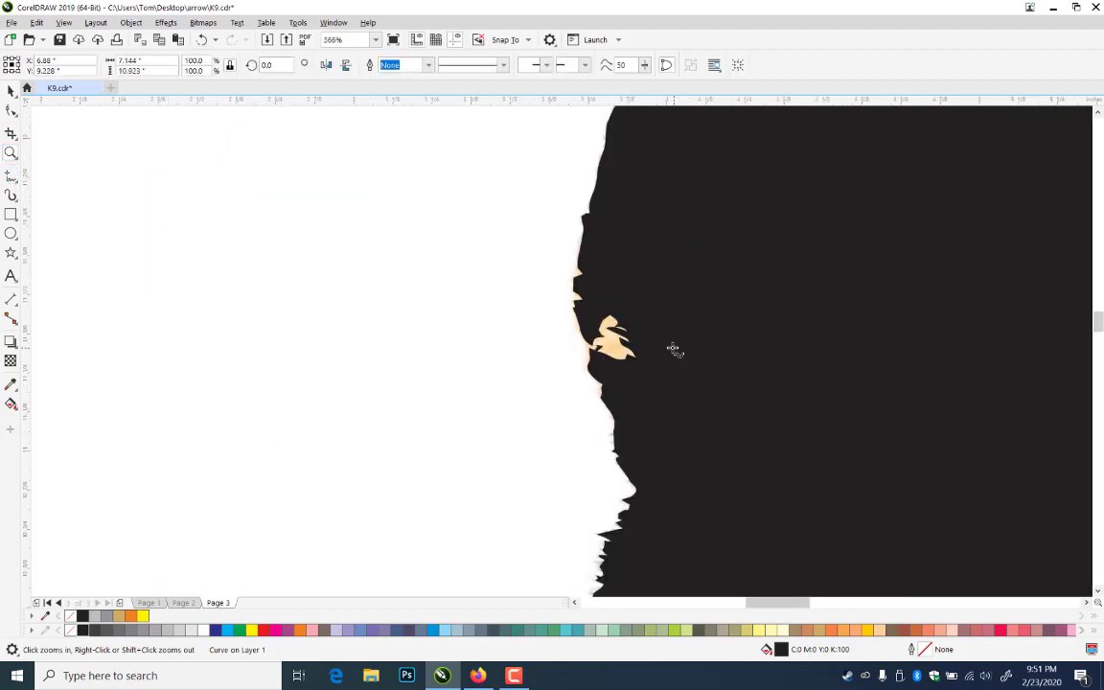
{"action": "mouse_move", "coordinate": [620, 287]}
{"action": "left_mouse_down"}
{"action": "mouse_move", "coordinate": [589, 325]}
{"action": "mouse_move", "coordinate": [589, 353]}
{"action": "mouse_move", "coordinate": [607, 374]}
{"action": "mouse_move", "coordinate": [670, 345]}
{"action": "mouse_move", "coordinate": [621, 287]}
{"action": "left_mouse_up"}
- Weld the small freehand patch to the black dog silhouette
{"action": "left_click", "coordinate": [11, 89]}
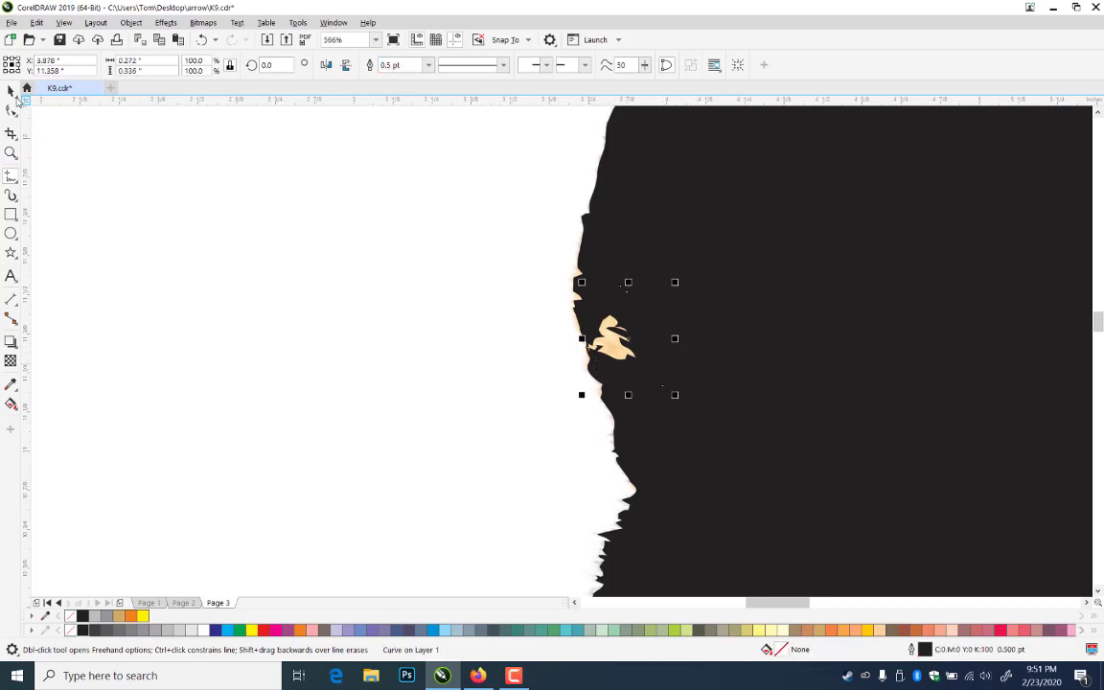
{"action": "left_click", "coordinate": [810, 309], "text": "shift"}
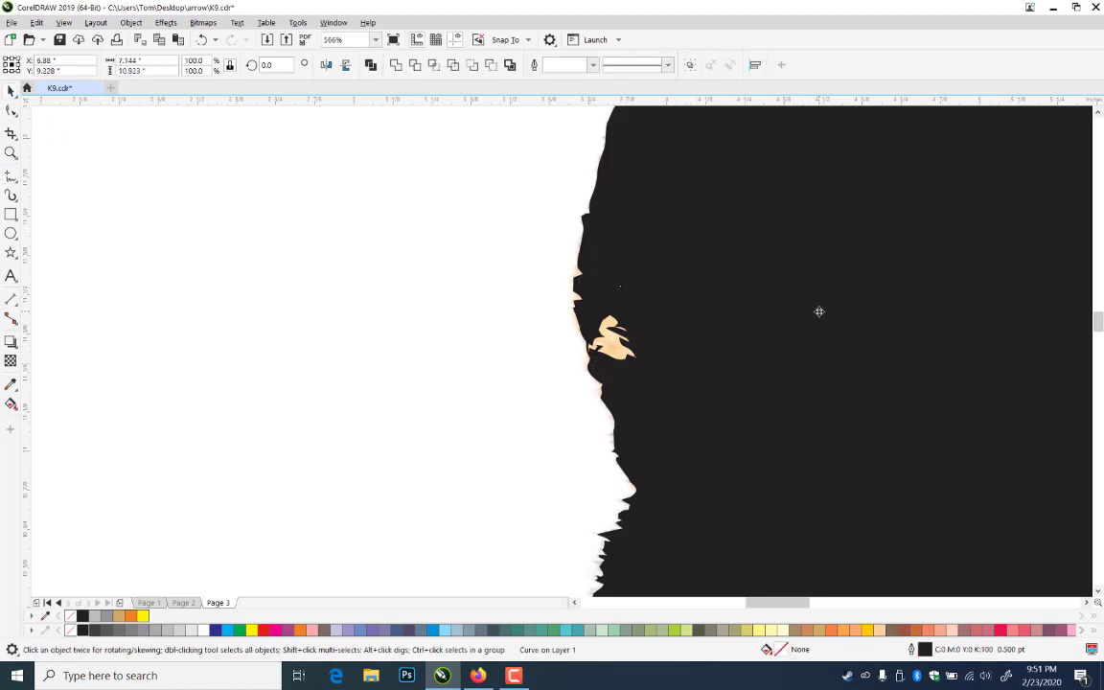
{"action": "left_click", "coordinate": [398, 69]}
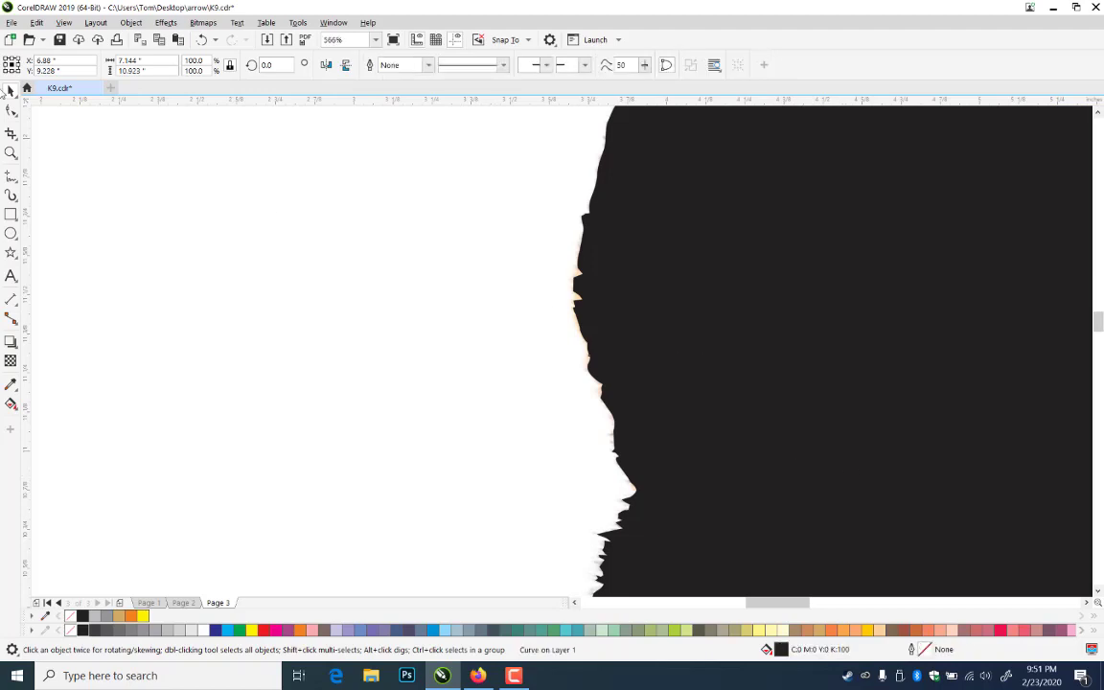
- Select the dog photo 3383715.jpg and send it to the back, behind the black silhouette
{"action": "scroll", "coordinate": [771, 525], "scroll_direction": "down", "scroll_amount": 5}
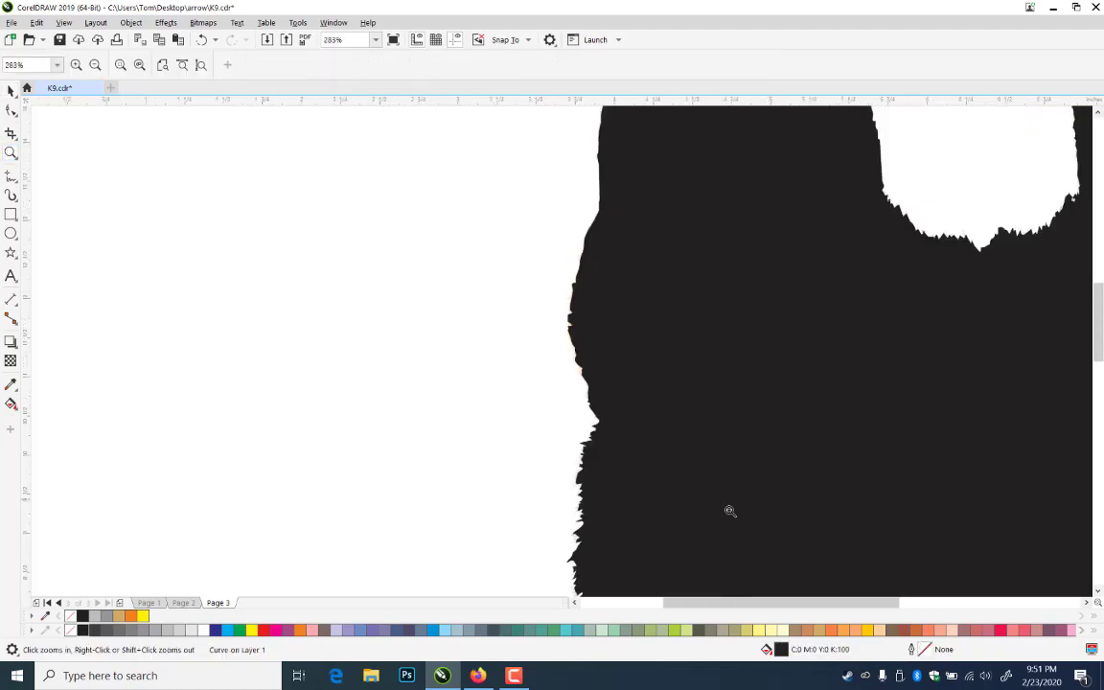
{"action": "scroll", "coordinate": [745, 551], "scroll_direction": "down", "scroll_amount": 2}
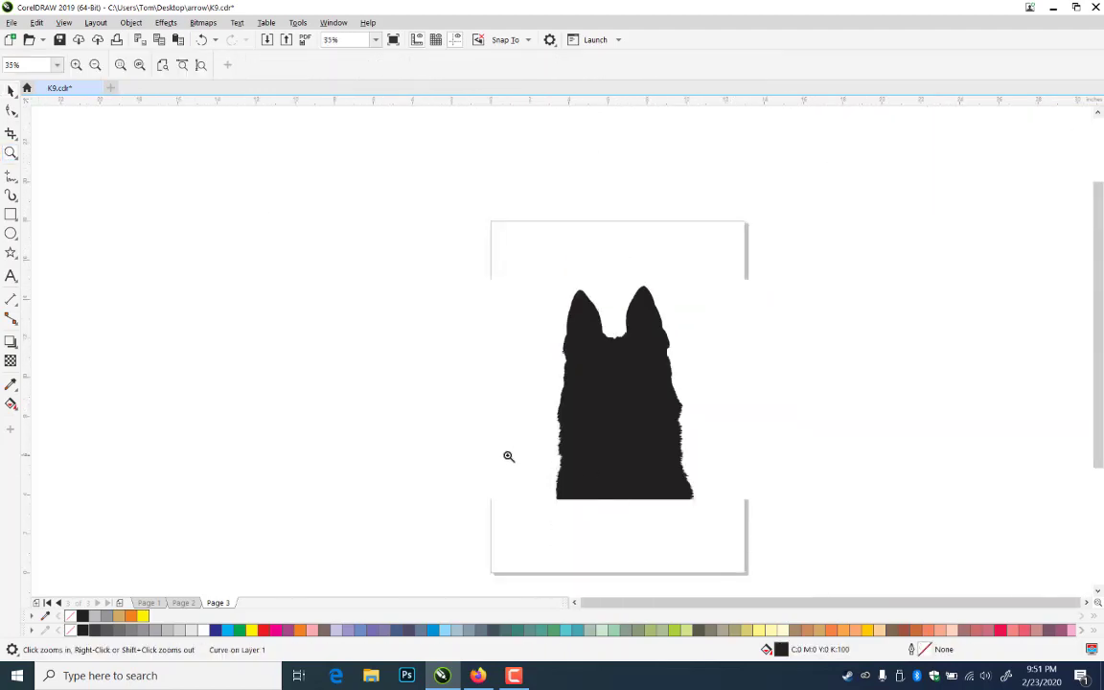
{"action": "left_click_drag", "start_coordinate": [507, 456], "coordinate": [730, 543]}
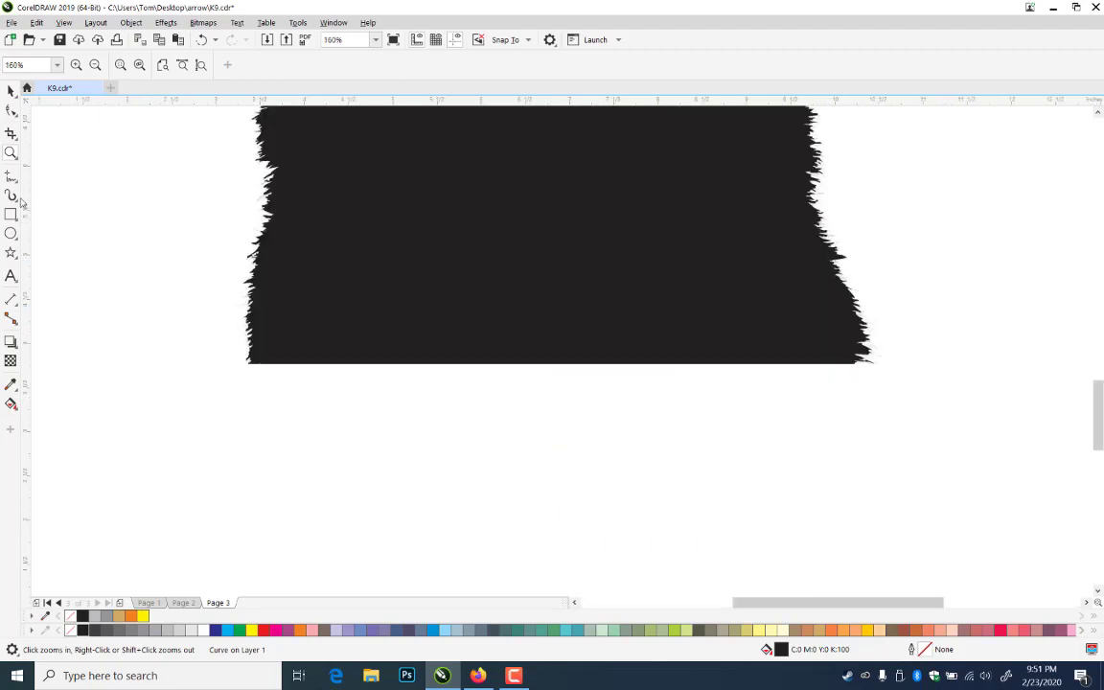
{"action": "left_click", "coordinate": [11, 90]}
{"action": "left_click", "coordinate": [738, 382]}
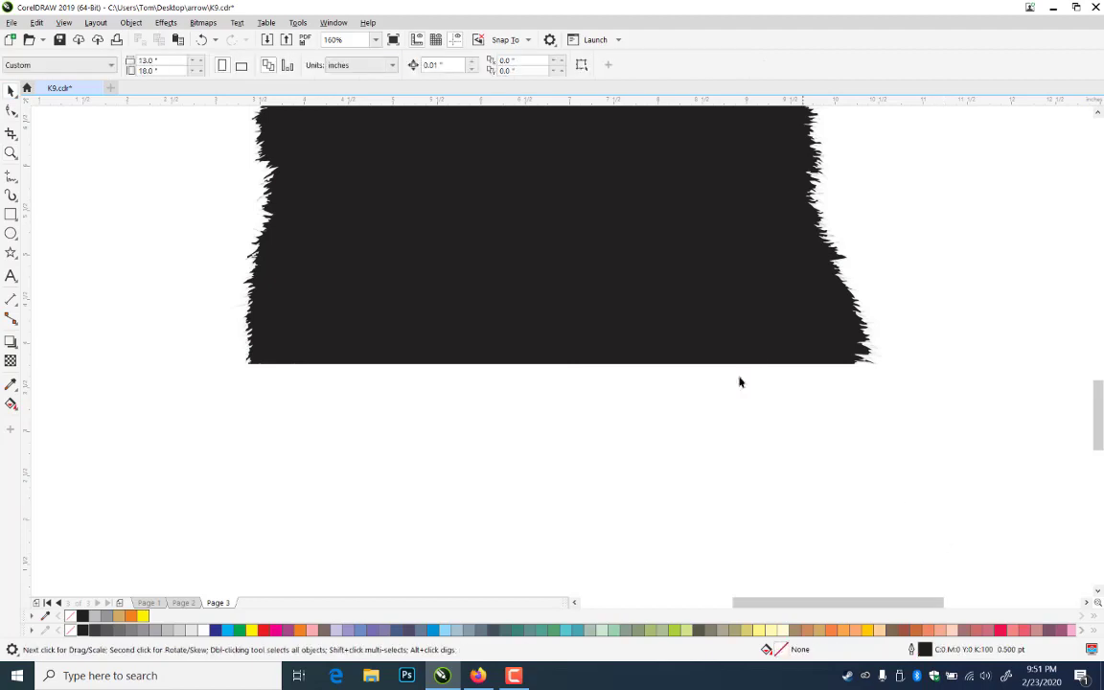
{"action": "left_click", "coordinate": [887, 288]}
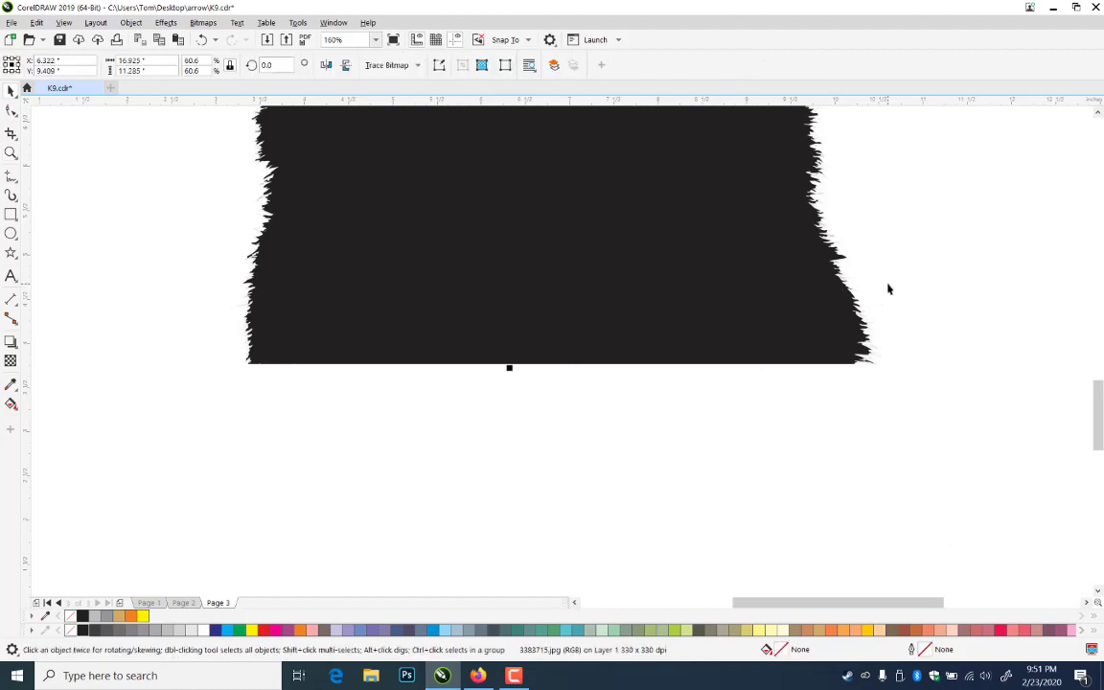
{"action": "left_click", "coordinate": [11, 153]}
{"action": "right_click", "coordinate": [631, 313]}
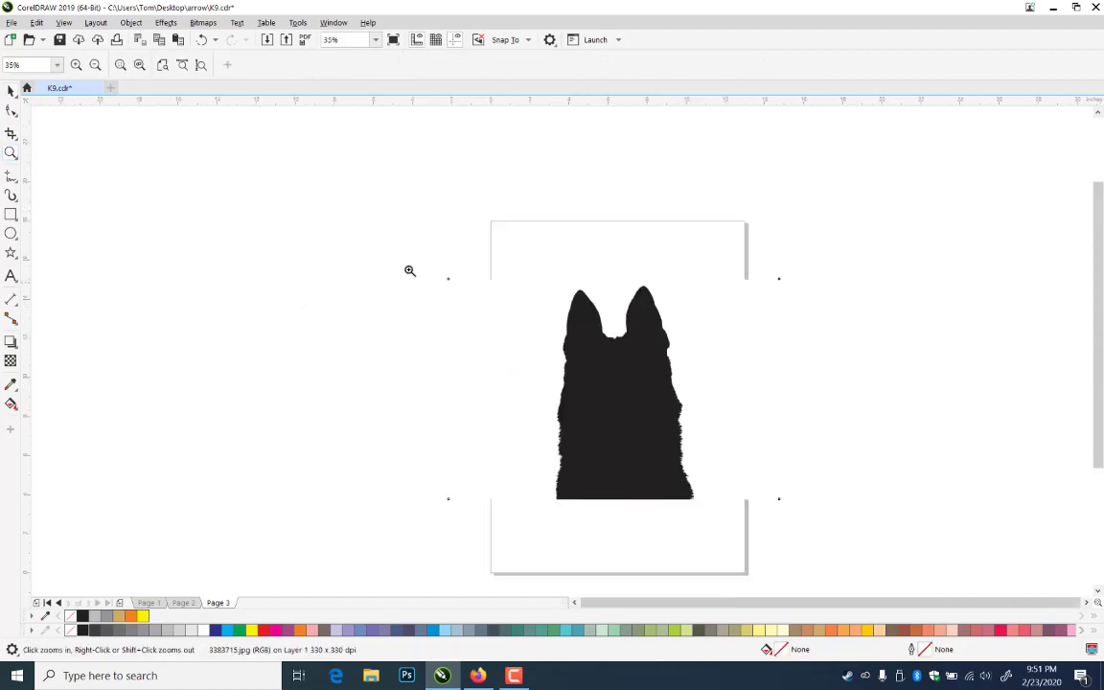
{"action": "left_click", "coordinate": [11, 90]}
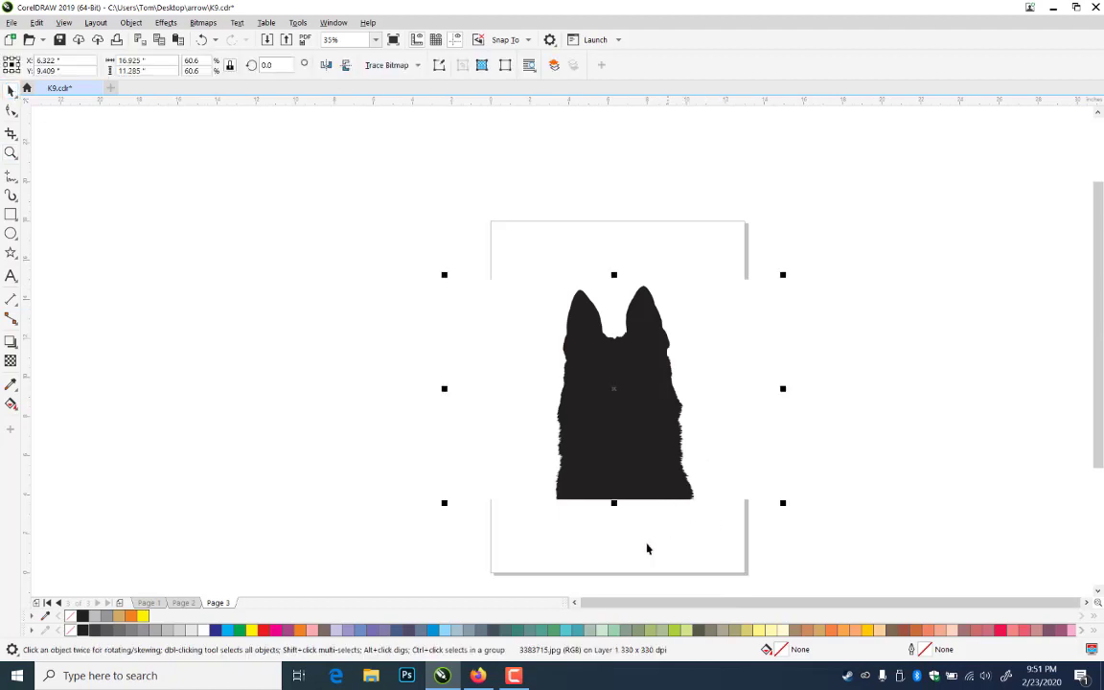
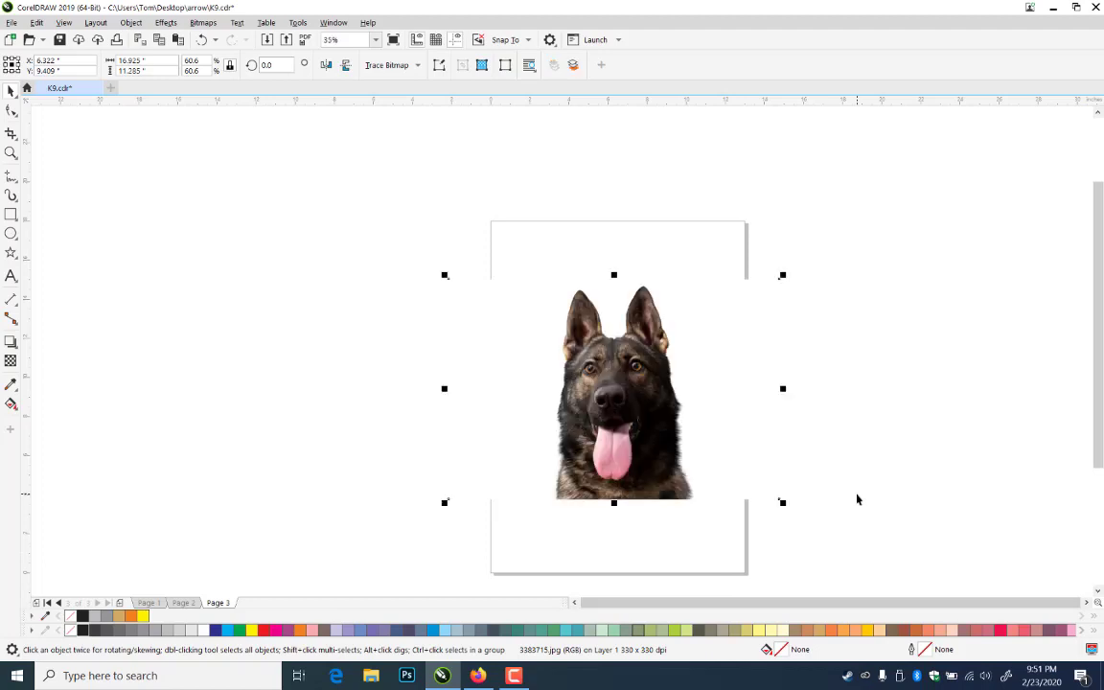
{"action": "key", "text": "shift+Page_Down"}
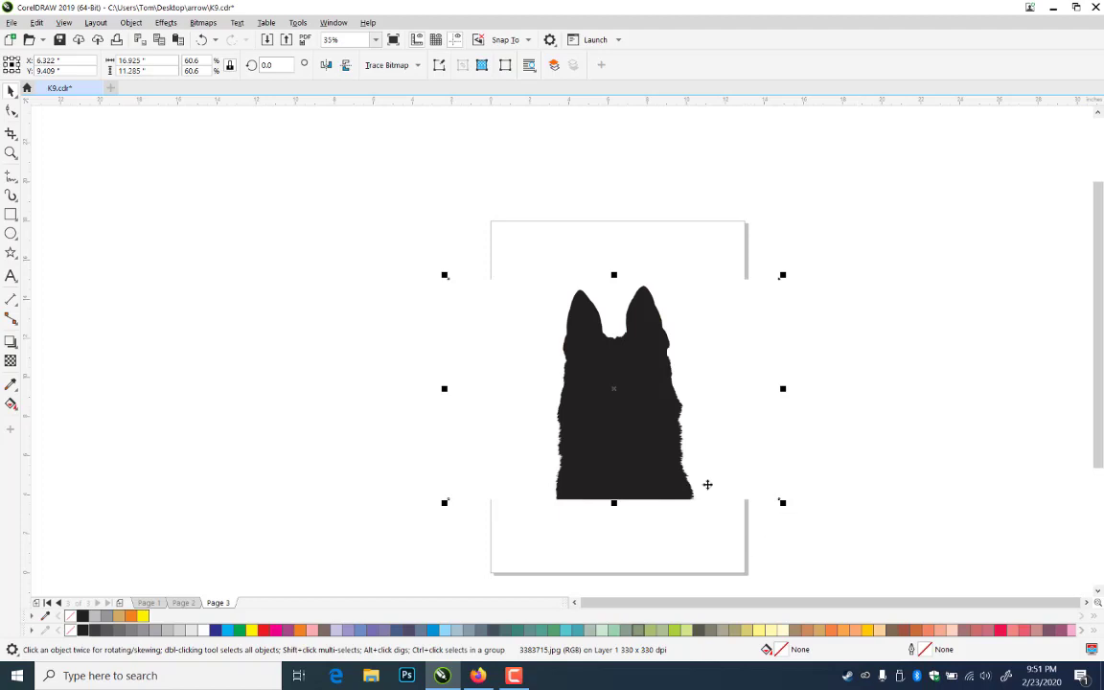
- PowerClip the dog photo inside the black silhouette, using the silhouette as its frame
{"action": "left_click", "coordinate": [133, 25]}
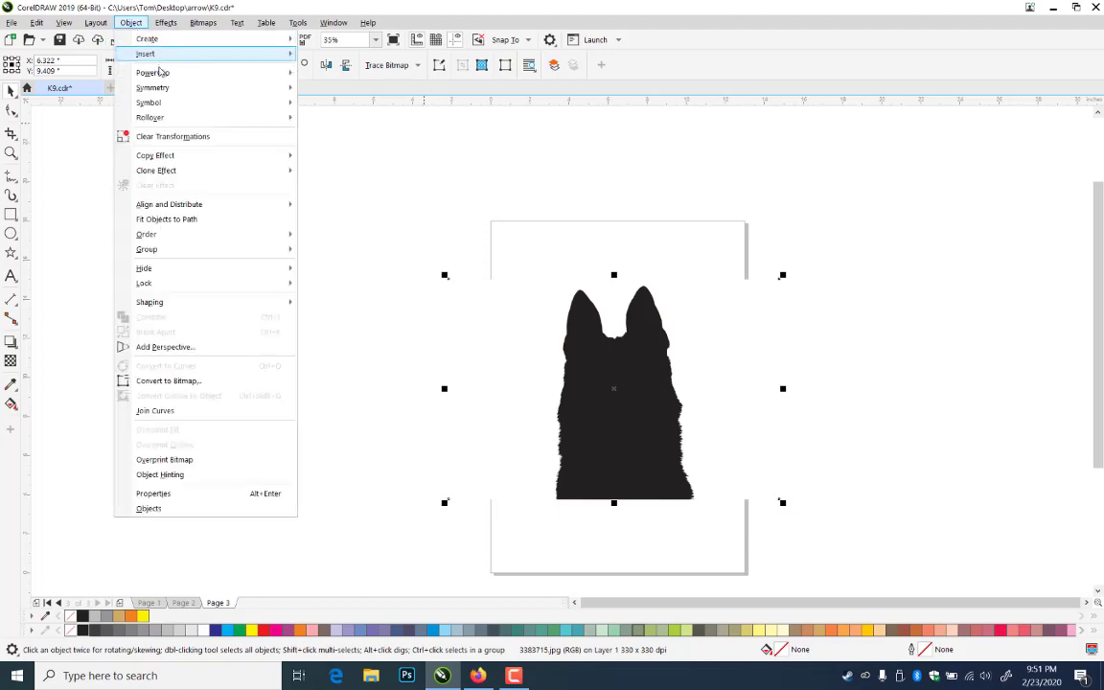
{"action": "mouse_move", "coordinate": [253, 77]}
{"action": "left_click", "coordinate": [328, 75]}
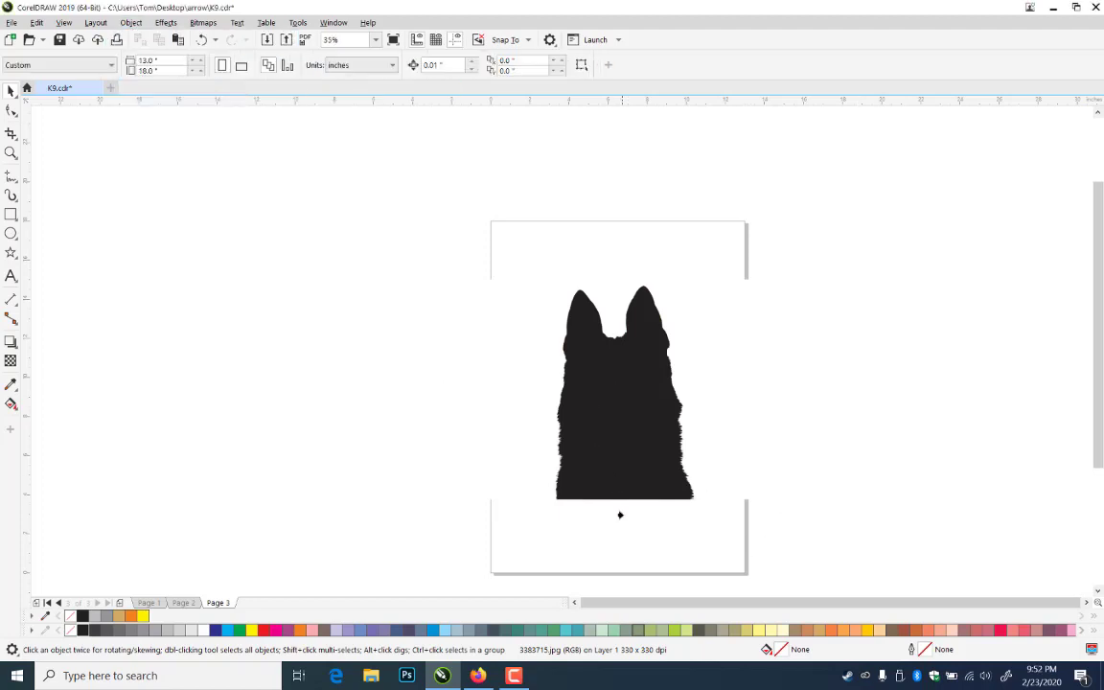
{"action": "left_click", "coordinate": [606, 463]}
{"action": "left_click", "coordinate": [605, 518]}
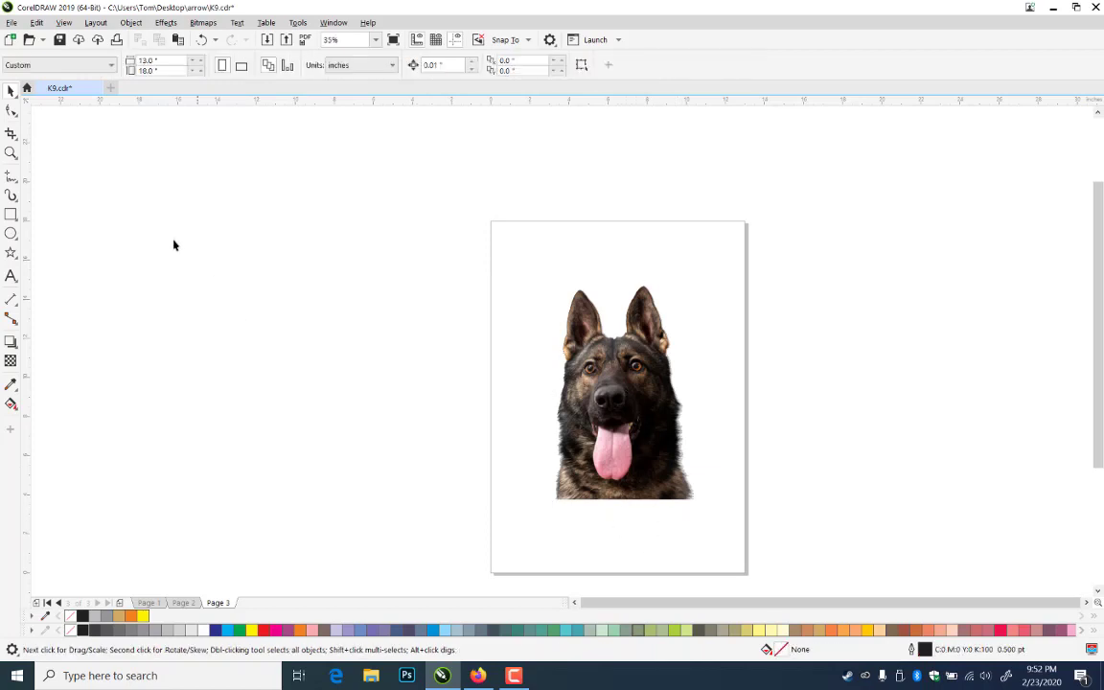
- Examine the clipped photo's fur edges around the dog's neck and chest up close
{"action": "left_click", "coordinate": [11, 152]}
{"action": "left_click_drag", "start_coordinate": [521, 368], "coordinate": [744, 494]}
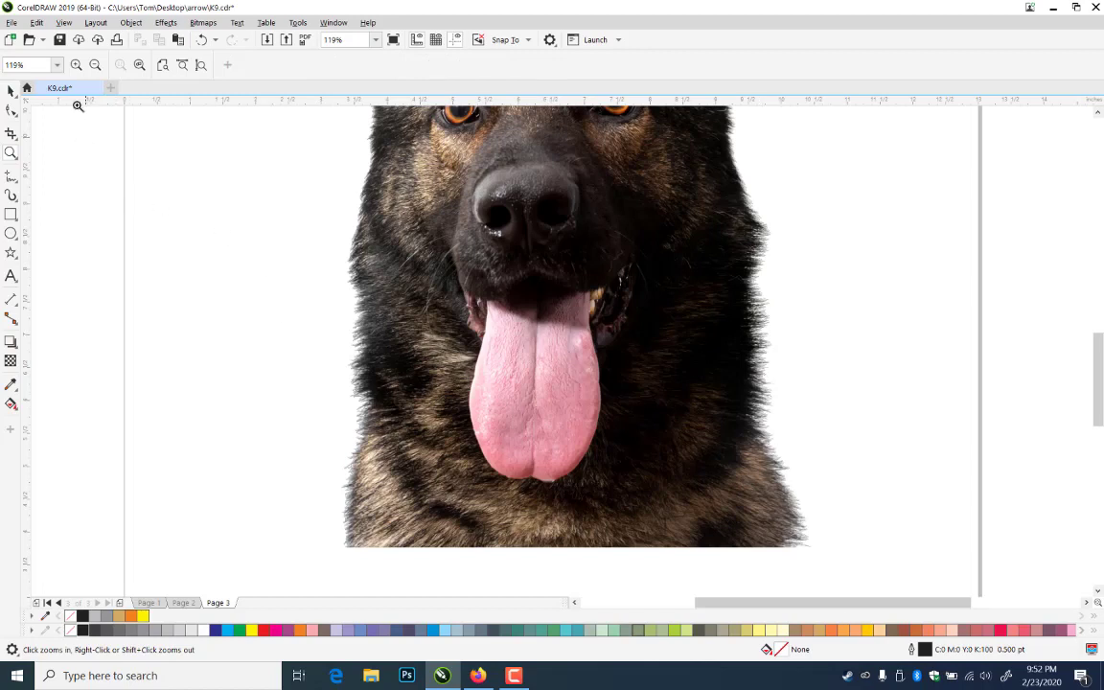
{"action": "key", "text": "space"}
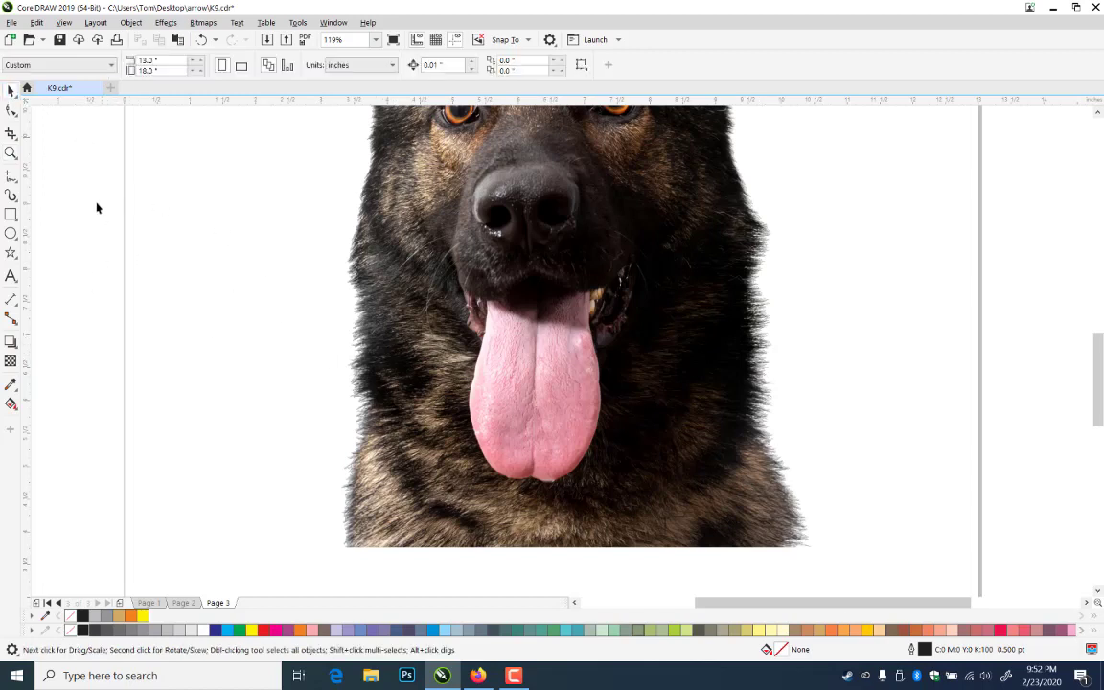
{"action": "left_click", "coordinate": [10, 154]}
{"action": "scroll", "coordinate": [537, 531], "scroll_direction": "down", "scroll_amount": 4}
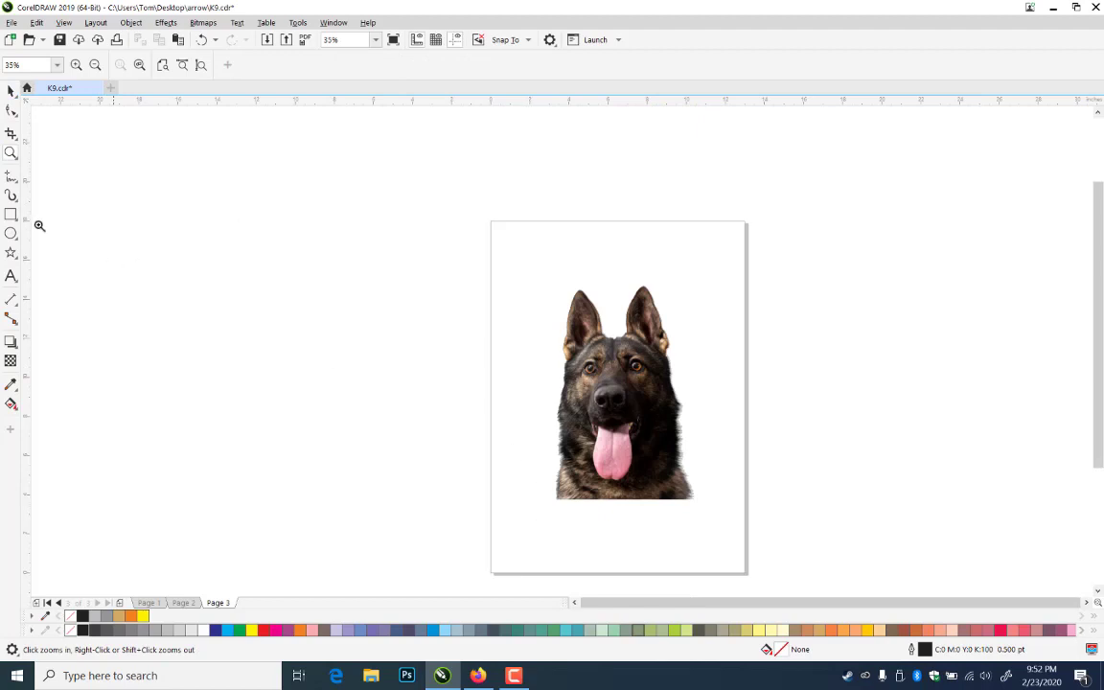
{"action": "key", "text": "space"}
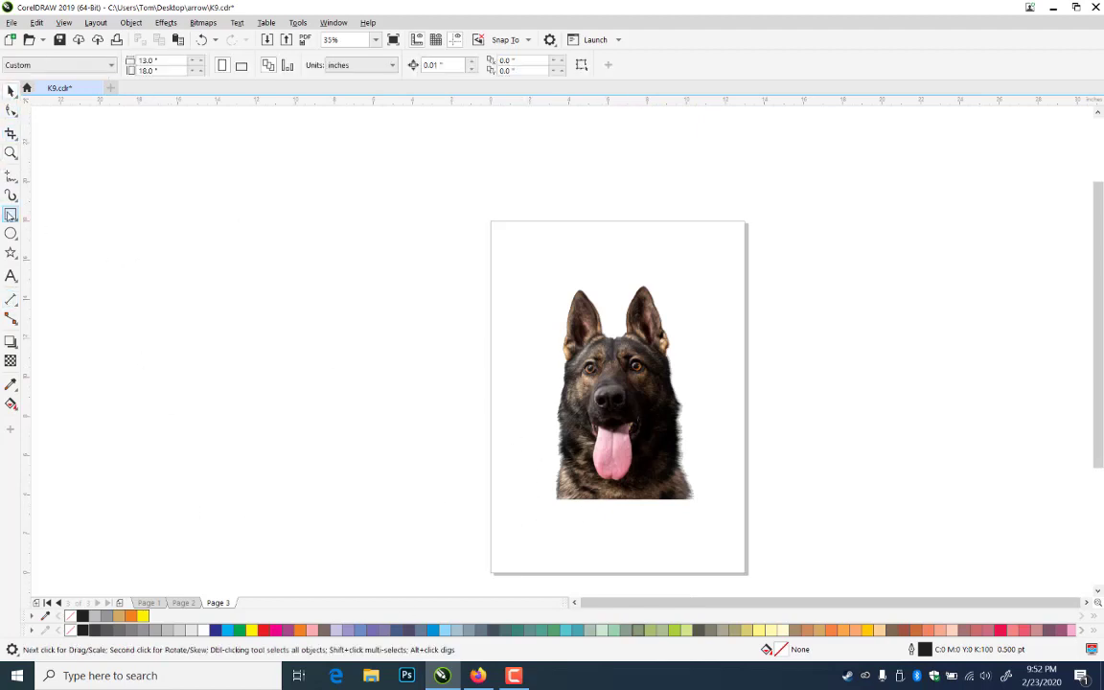
- Draw a rectangle about 13.03 by 17.89 inches covering the page and give it a black fill and outline
{"action": "left_click", "coordinate": [11, 214]}
{"action": "left_click_drag", "start_coordinate": [491, 223], "coordinate": [745, 571]}
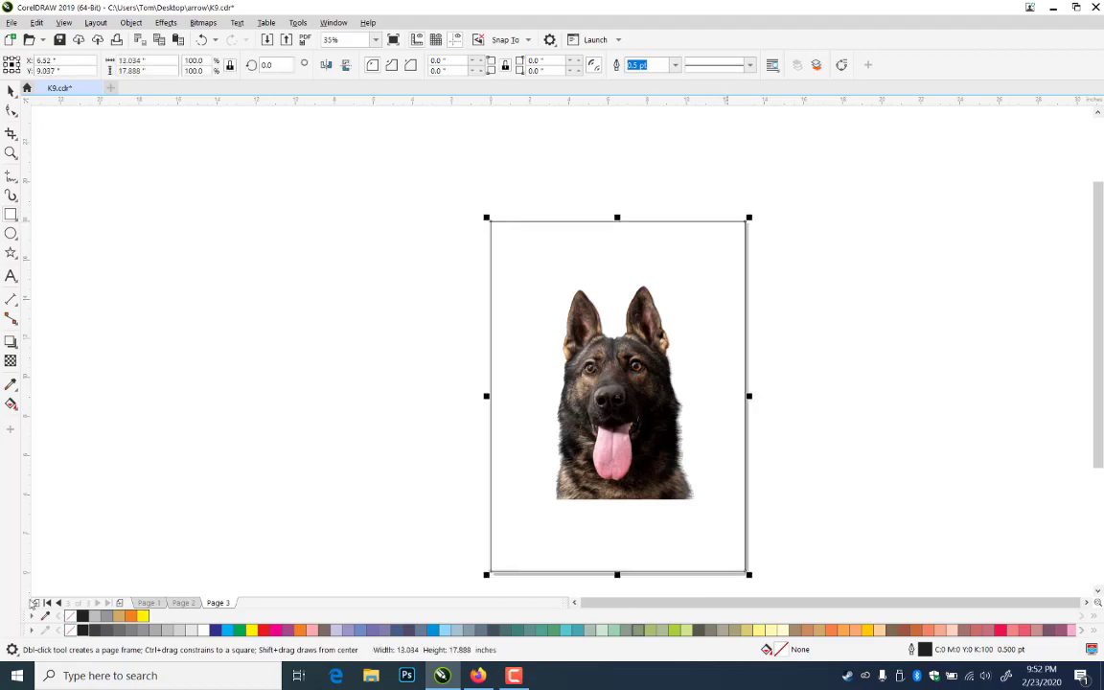
{"action": "left_click", "coordinate": [82, 616]}
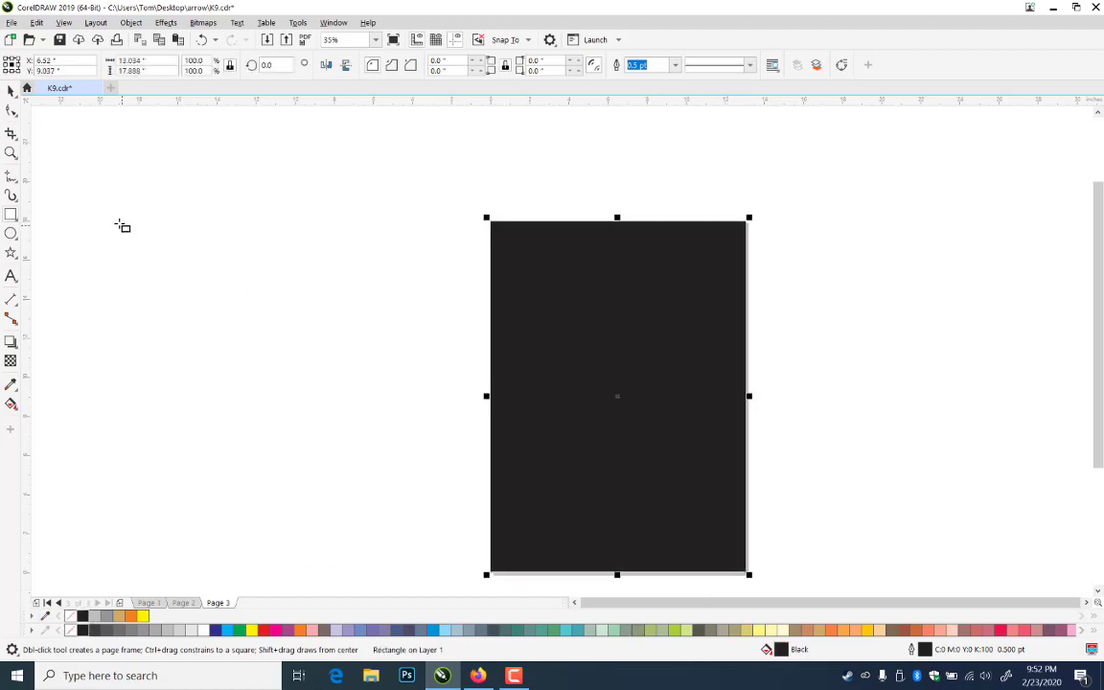
{"action": "right_click", "coordinate": [82, 629]}
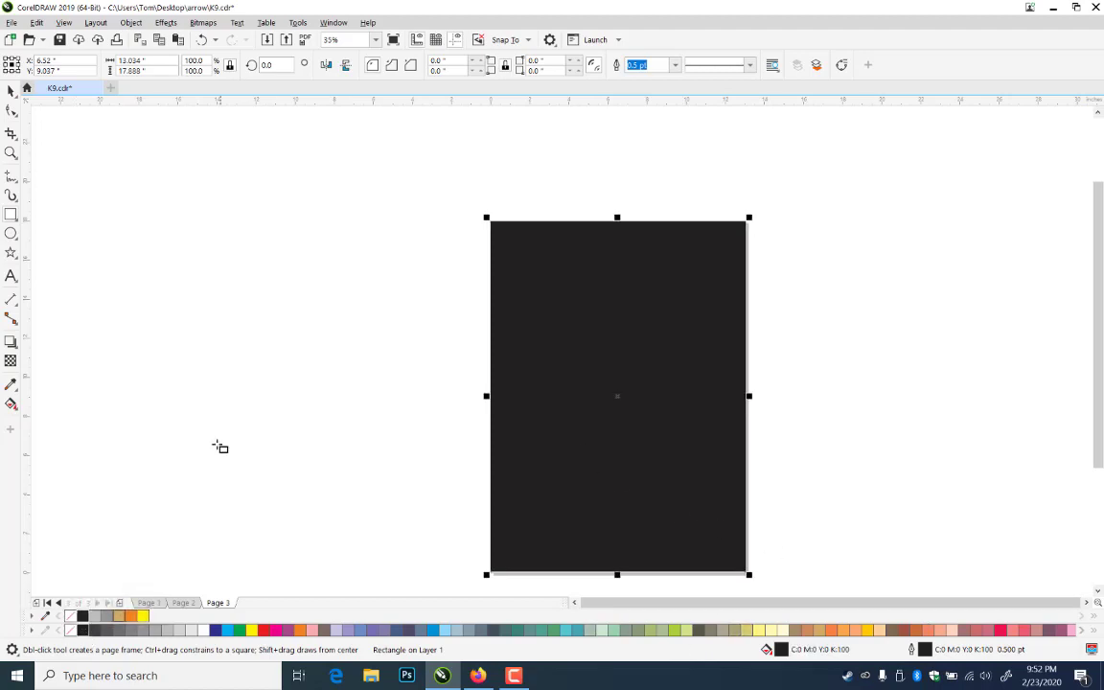
{"action": "left_click", "coordinate": [10, 89]}
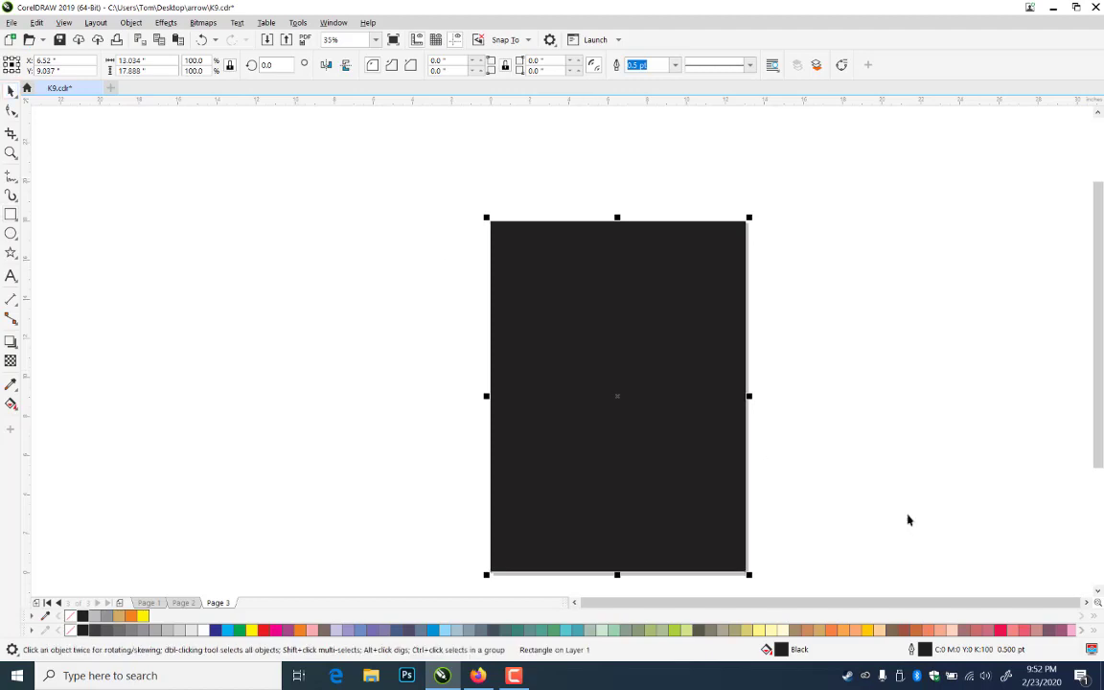
- Change the rectangle's uniform fill to pure black (R0 G0 B0) from the RGB Palette
{"action": "double_click", "coordinate": [781, 649]}
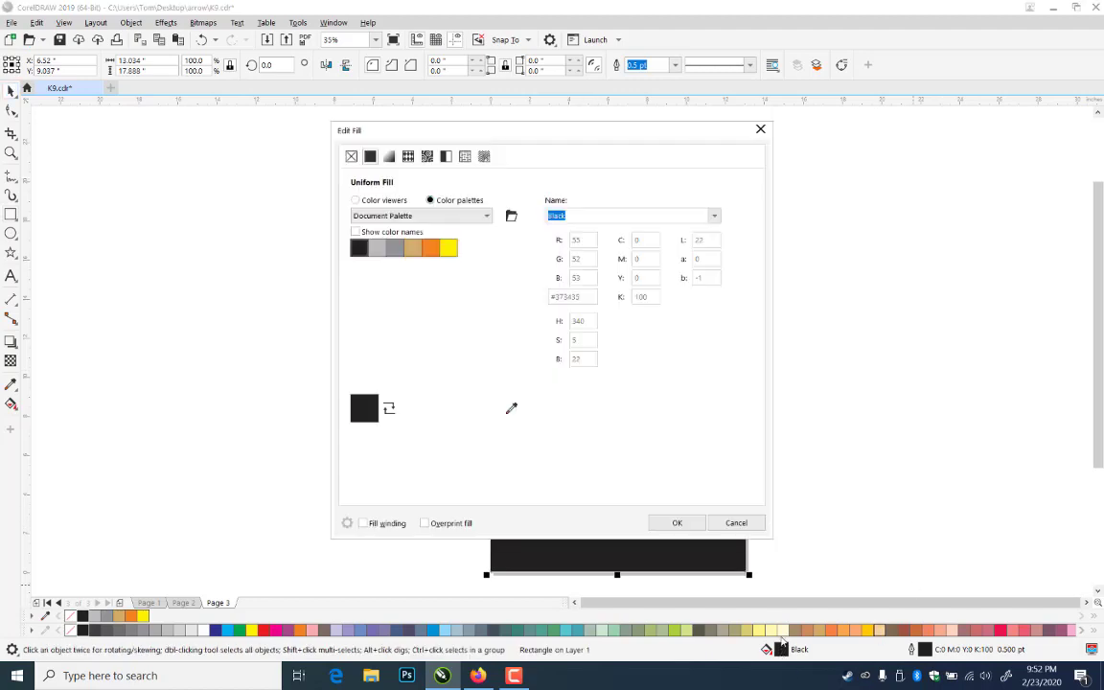
{"action": "left_click", "coordinate": [436, 217]}
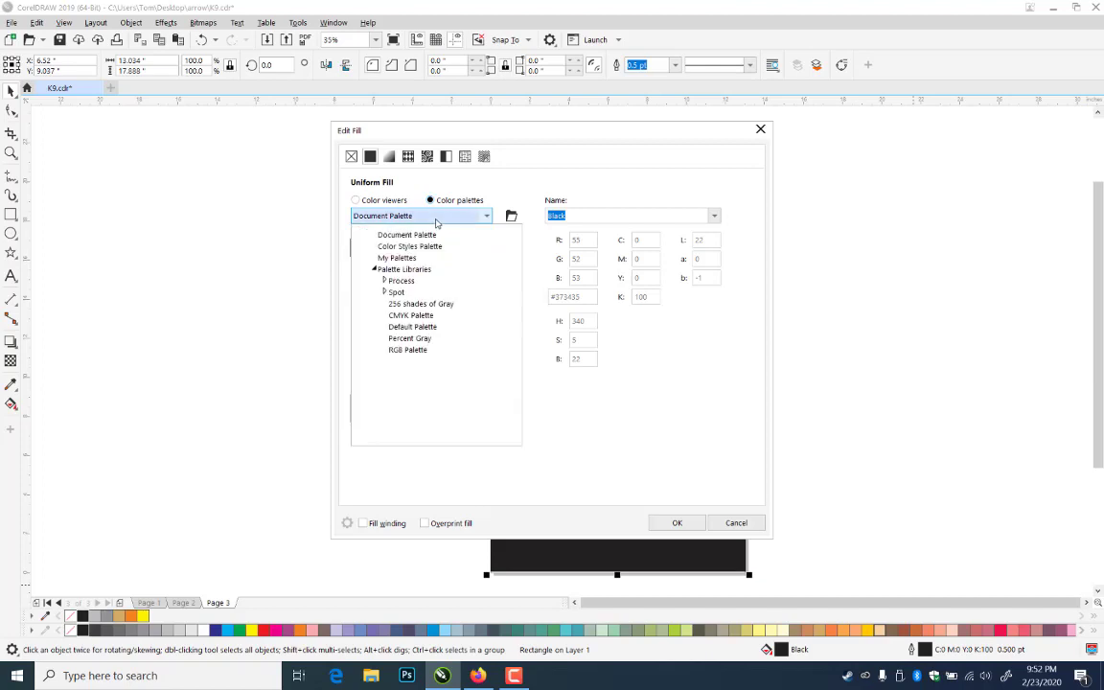
{"action": "left_click", "coordinate": [419, 351]}
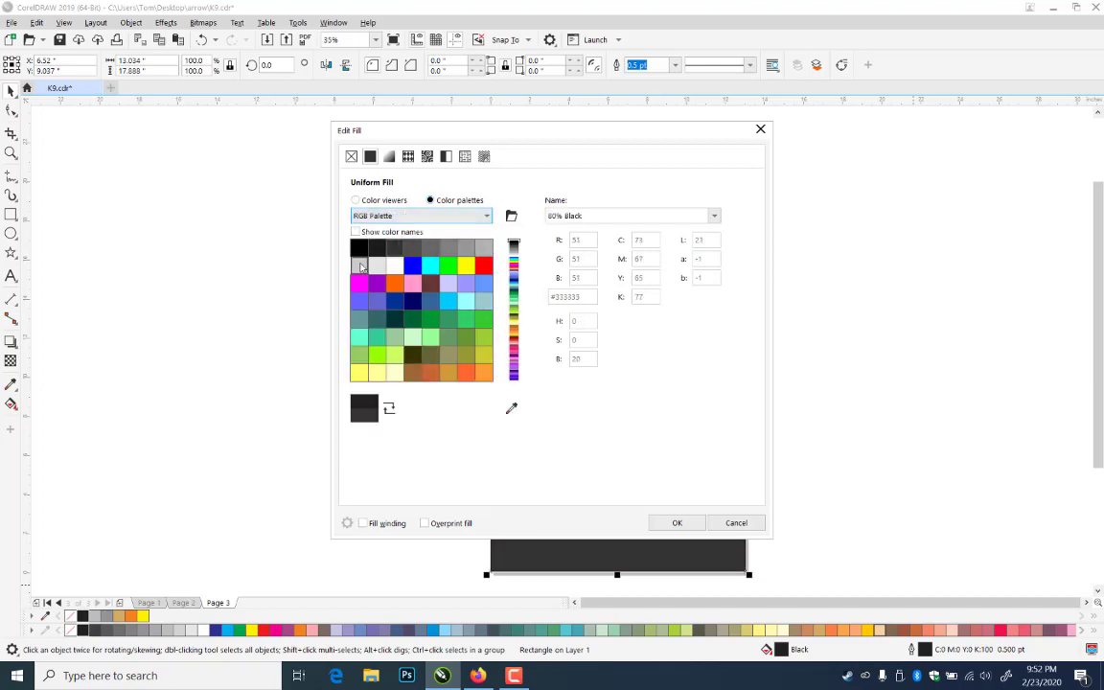
{"action": "left_click", "coordinate": [675, 523]}
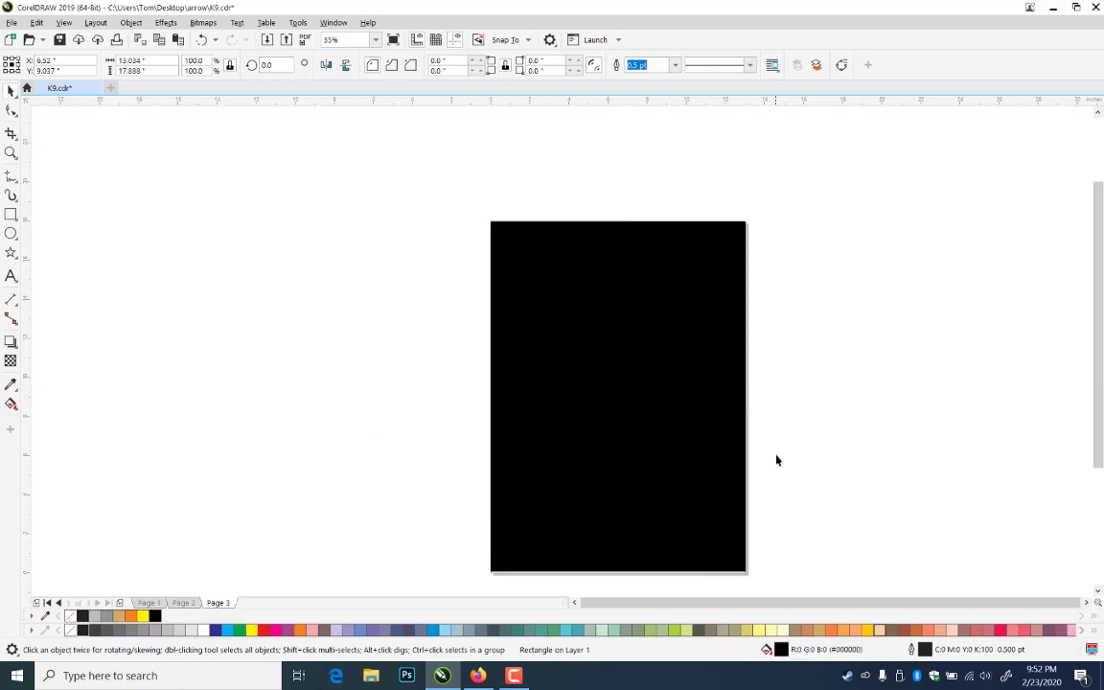
- Center the black rectangle on the page and send it to the back, behind the dog
{"action": "left_click", "coordinate": [702, 502]}
{"action": "key", "text": "shift+Page_Down"}
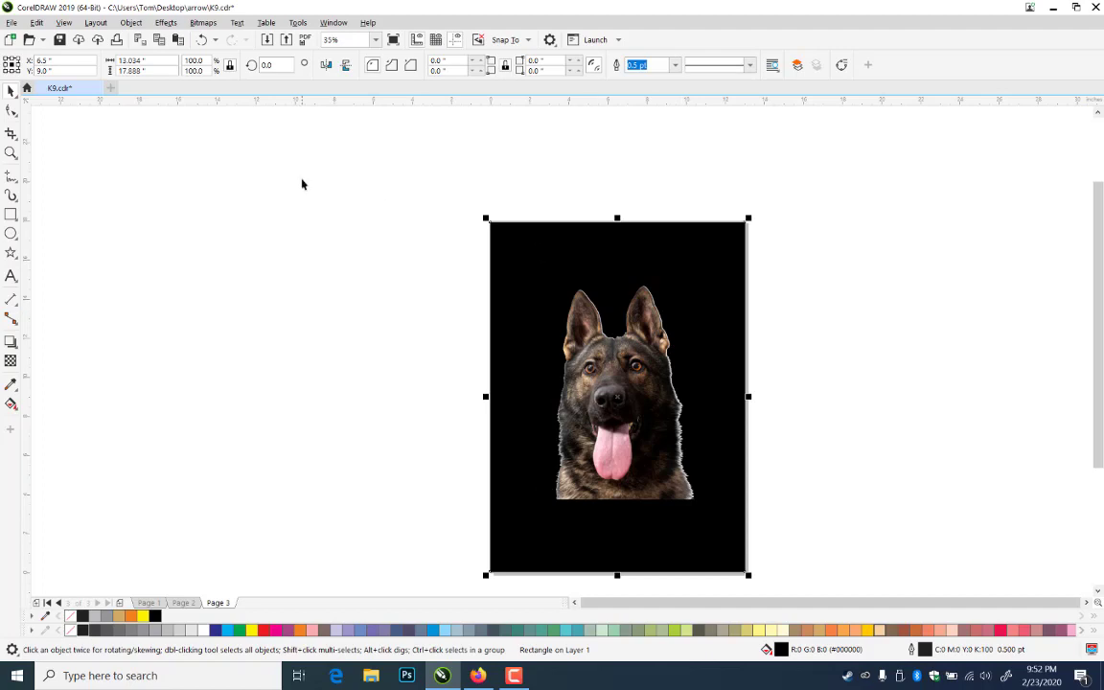
- Nudge the clip outline's nodes along the left ear's inner edge and adjoining forehead leftward in 0.01-inch steps to trim the white fringe
{"action": "left_click", "coordinate": [11, 153]}
{"action": "left_click_drag", "start_coordinate": [547, 281], "coordinate": [696, 382]}
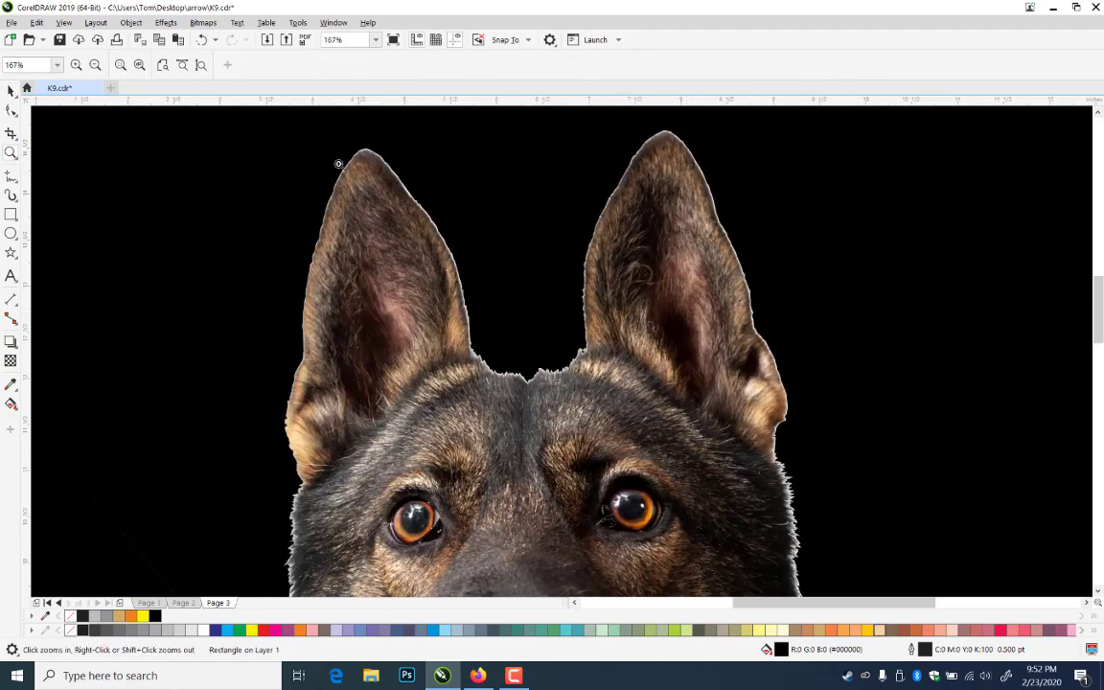
{"action": "left_click", "coordinate": [11, 108]}
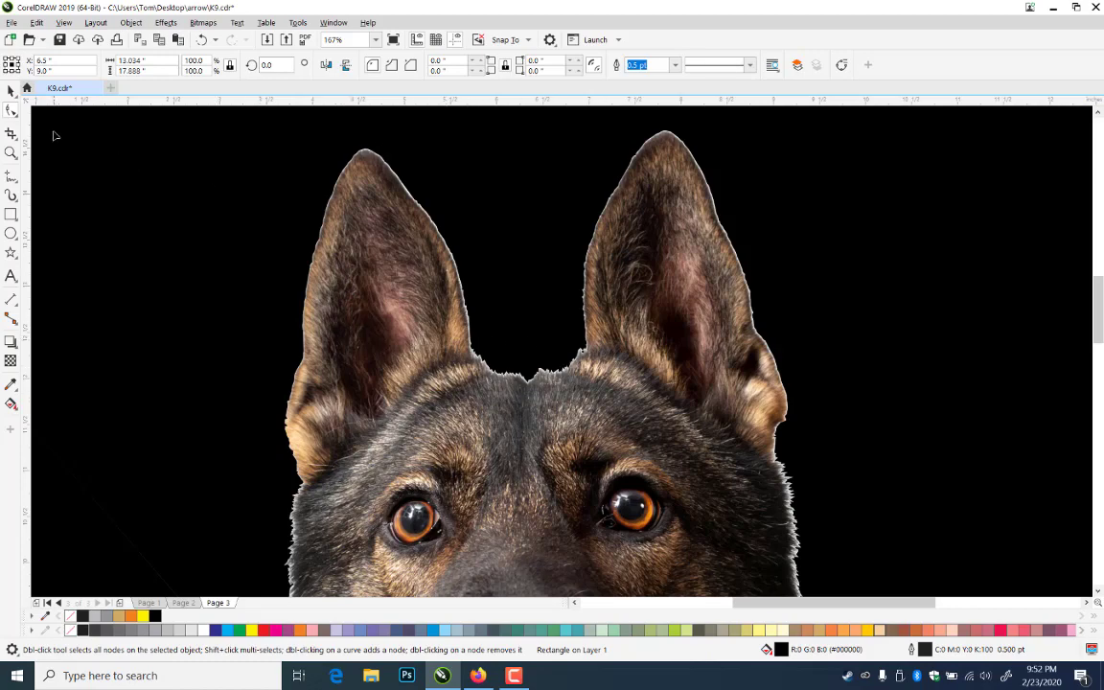
{"action": "left_click", "coordinate": [394, 257]}
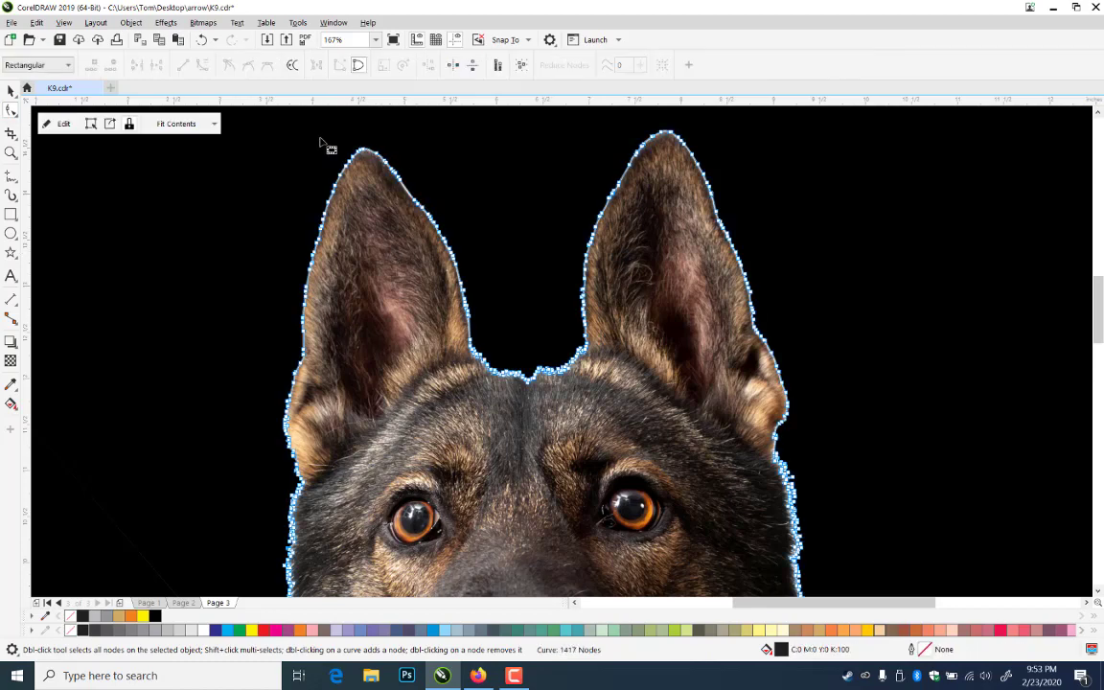
{"action": "left_click_drag", "start_coordinate": [321, 136], "coordinate": [532, 388]}
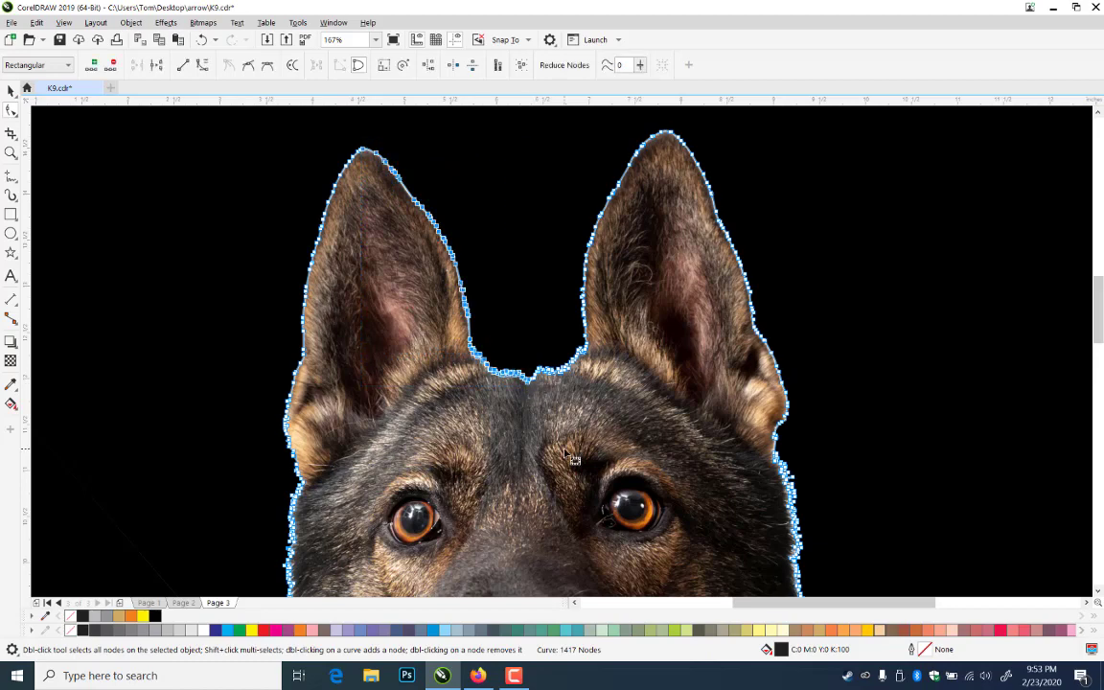
{"action": "key", "text": "Left"}
{"action": "key", "text": "Left"}
{"action": "key", "text": "Left"}
{"action": "key", "text": "Left"}
{"action": "key", "text": "Left"}
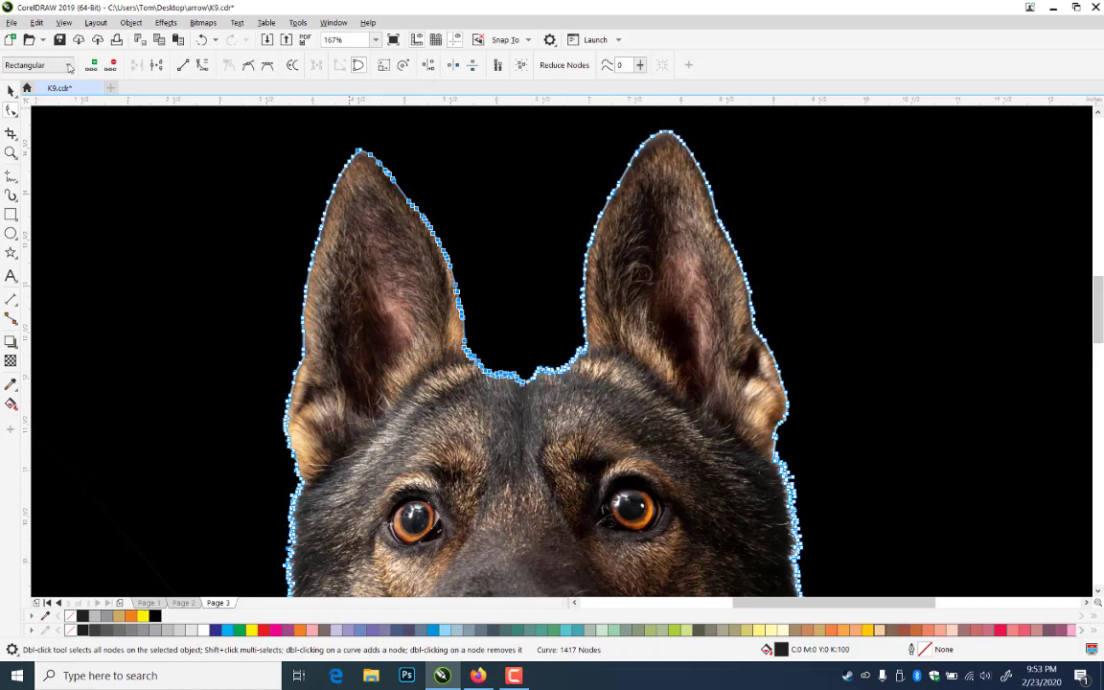
{"action": "left_click", "coordinate": [12, 90]}
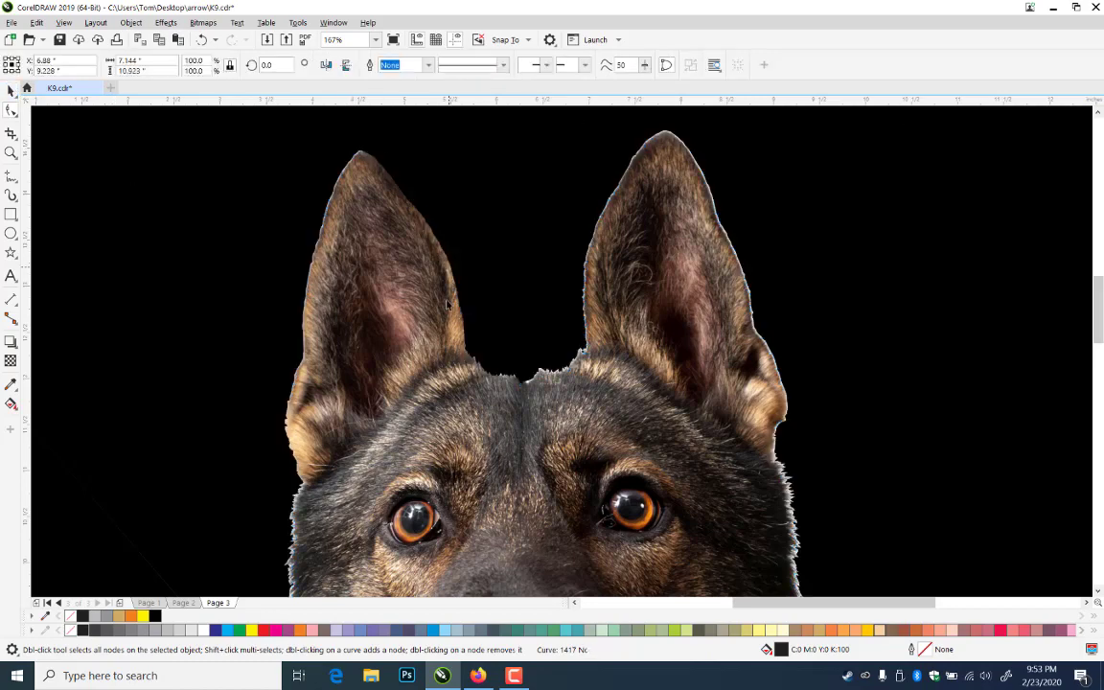
- Nudge the clip outline's nodes along the left ear's outer edge inward to the right and slightly down
{"action": "left_click", "coordinate": [12, 110]}
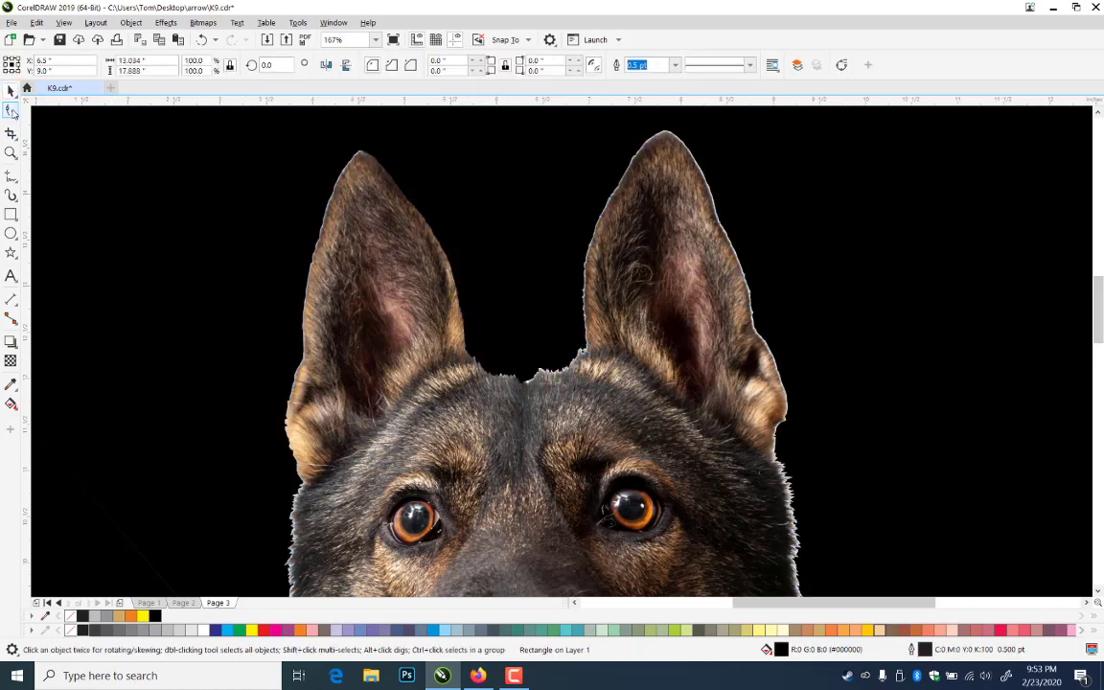
{"action": "left_click", "coordinate": [379, 150]}
{"action": "left_click_drag", "start_coordinate": [343, 124], "coordinate": [279, 312]}
{"action": "key", "text": "Right"}
{"action": "key", "text": "Right"}
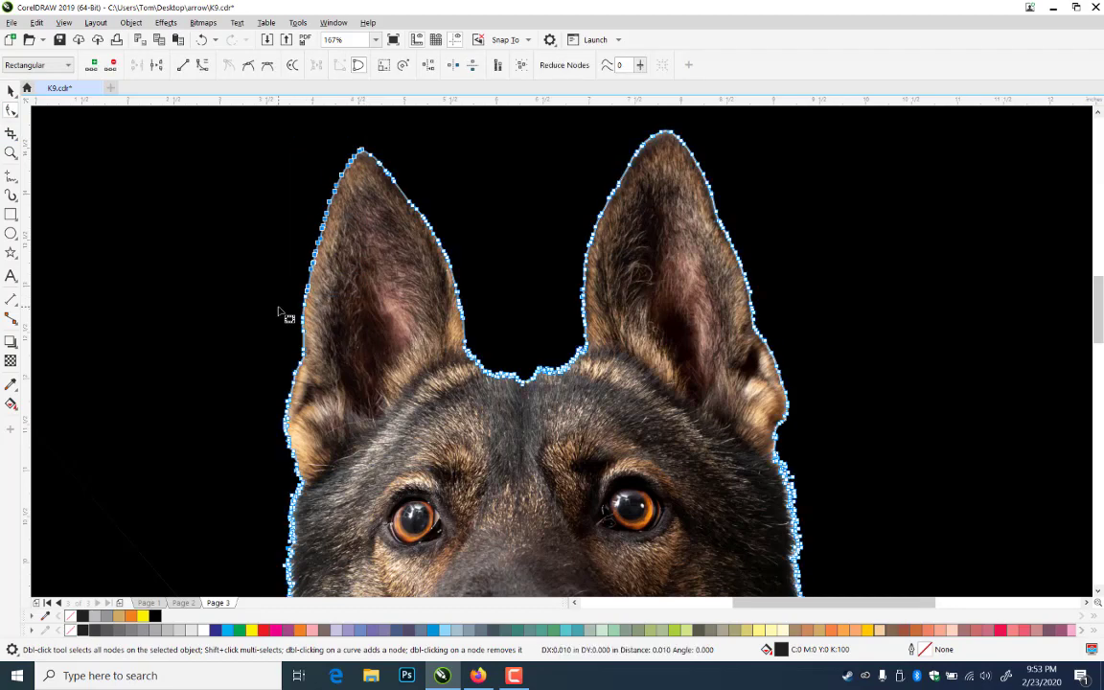
{"action": "key", "text": "Down"}
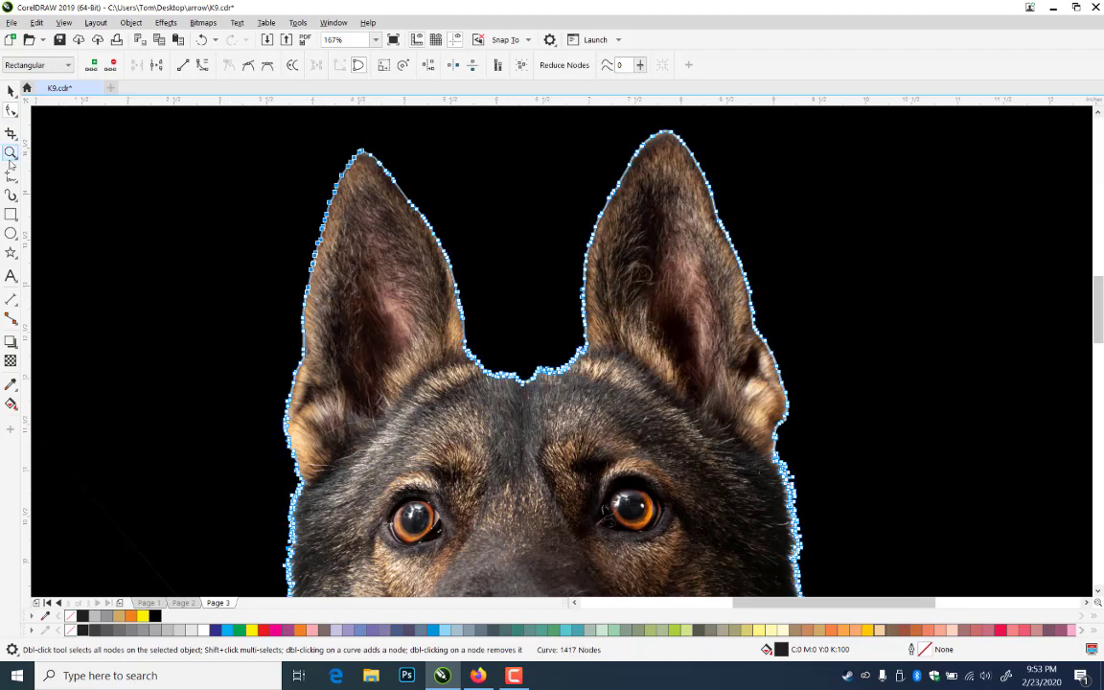
- Nudge the clip outline's nodes down the dog's left-hand cheek, neck and chest rightward to trim the white fringe
{"action": "right_click", "coordinate": [78, 183]}
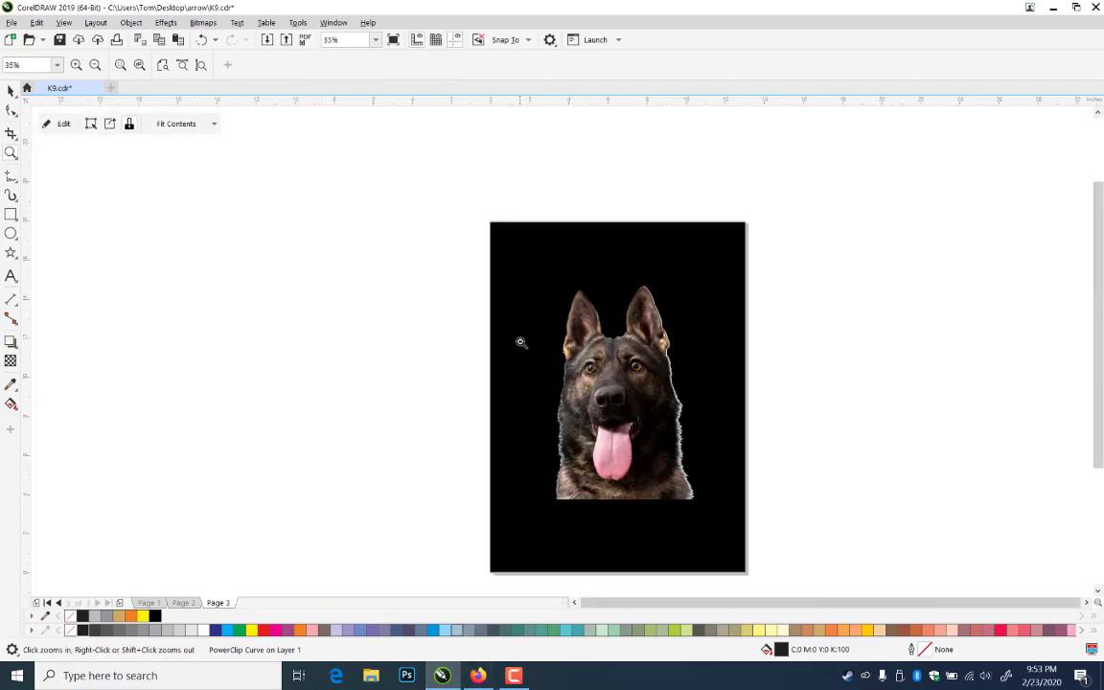
{"action": "left_click_drag", "start_coordinate": [520, 342], "coordinate": [589, 499]}
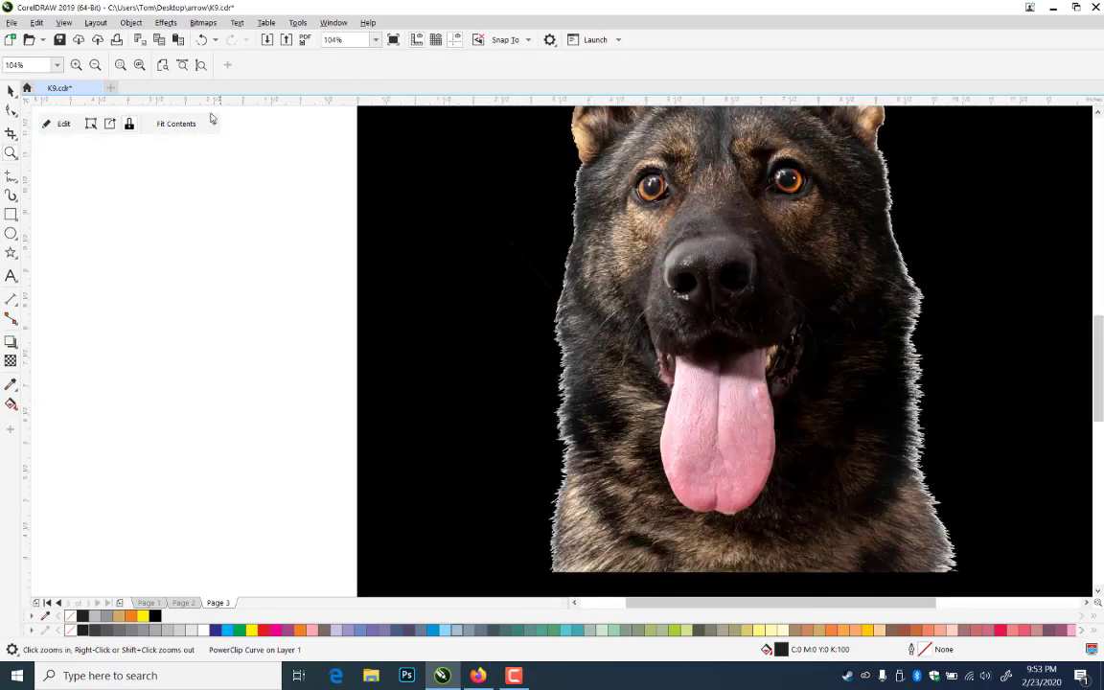
{"action": "left_click", "coordinate": [12, 110]}
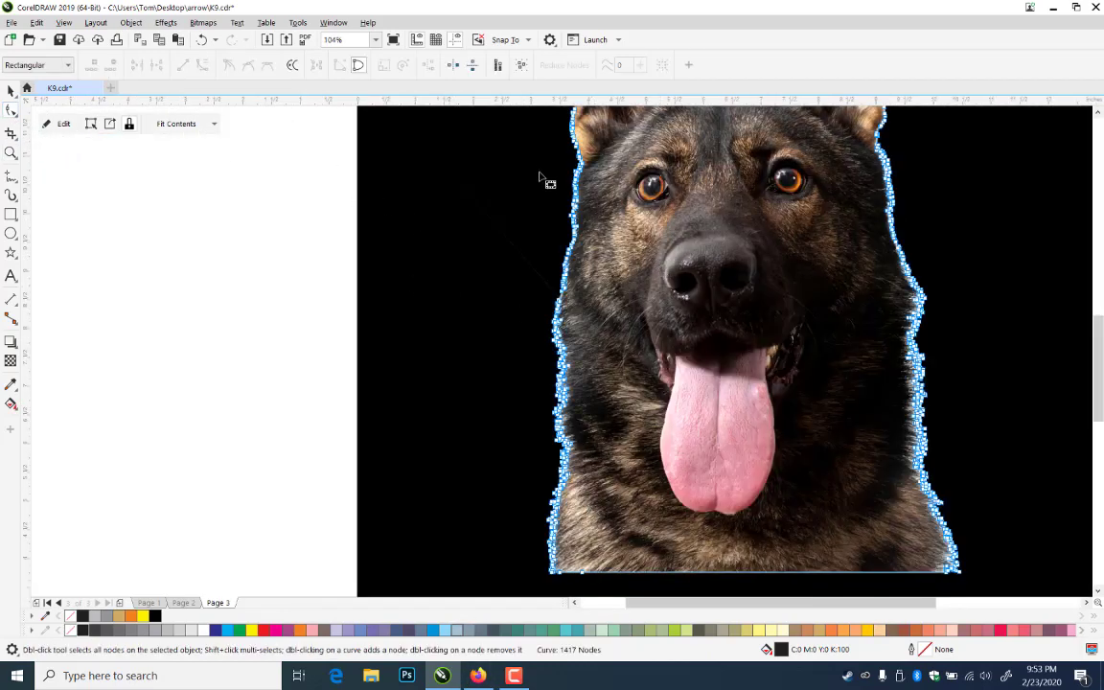
{"action": "left_click_drag", "start_coordinate": [512, 158], "coordinate": [604, 582]}
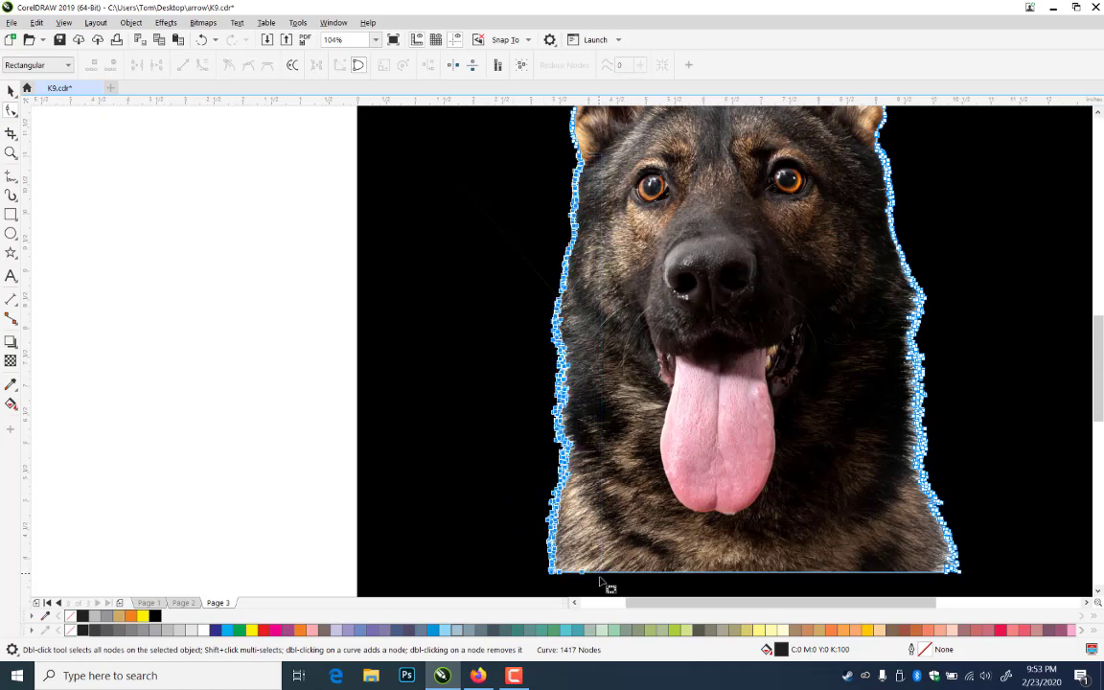
{"action": "key", "text": "Right"}
{"action": "key", "text": "Right"}
{"action": "key", "text": "Right"}
{"action": "key", "text": "Right"}
{"action": "key", "text": "Right"}
{"action": "key", "text": "Right"}
{"action": "key", "text": "Right"}
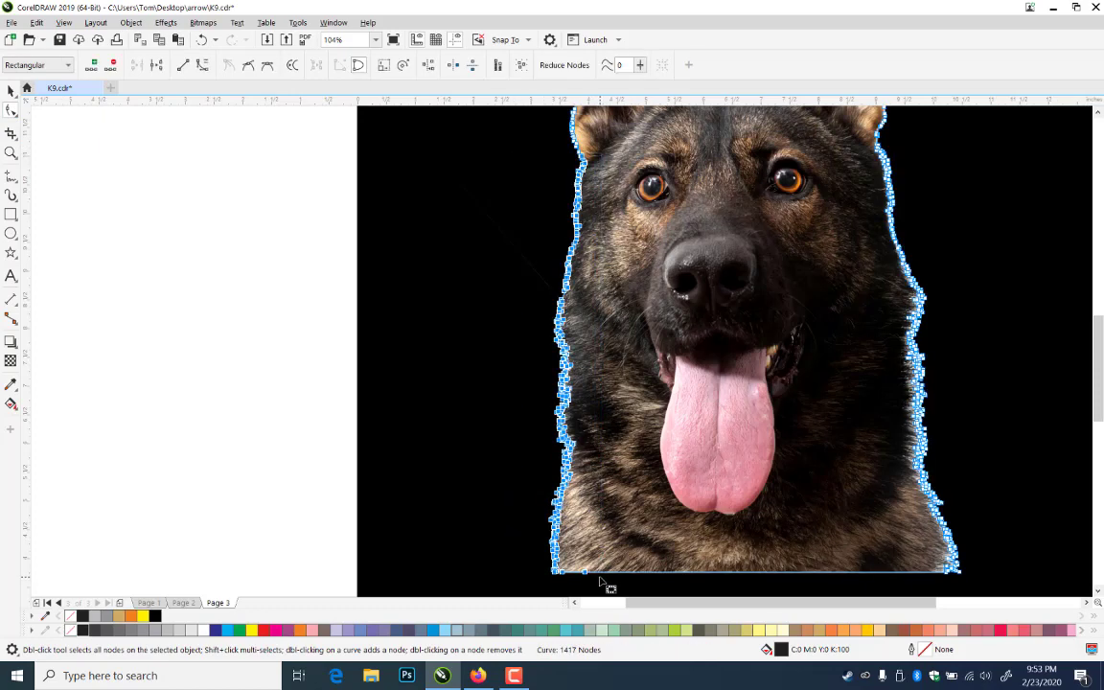
{"action": "left_click", "coordinate": [10, 91]}
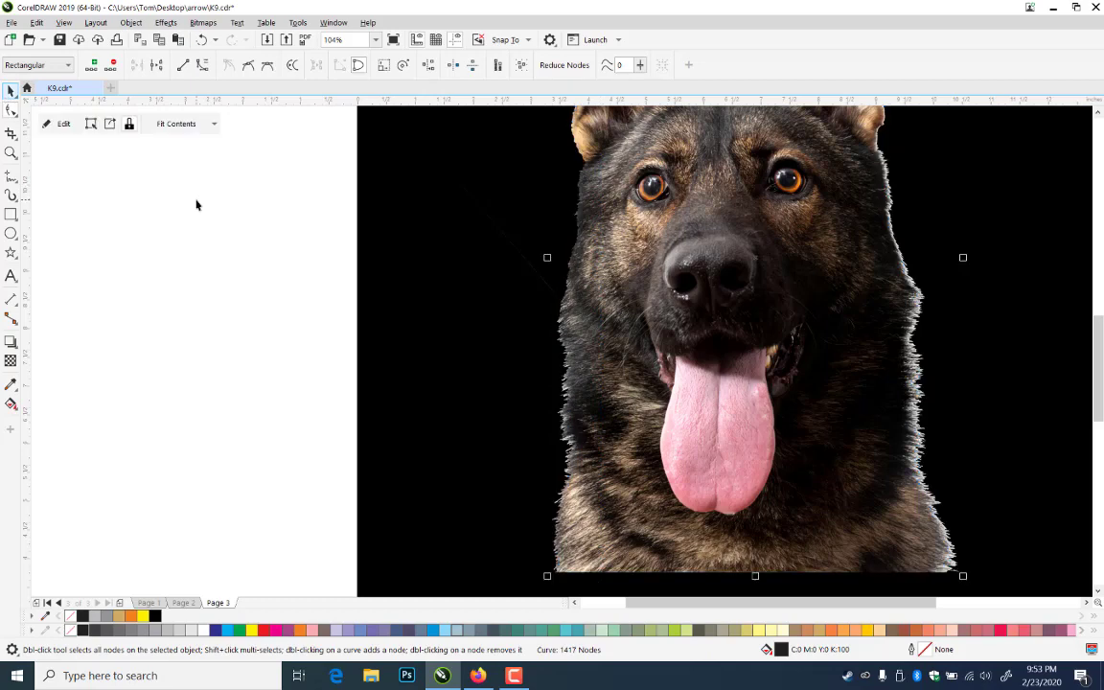
{"action": "left_click", "coordinate": [197, 204]}
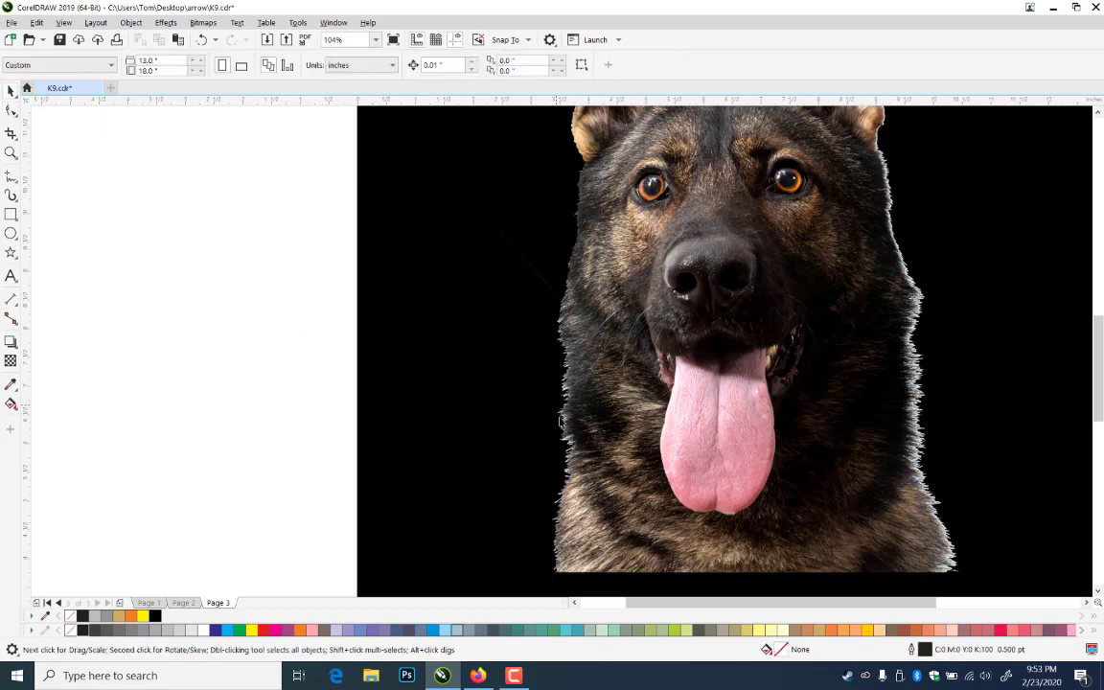
- Nudge the clip outline's nodes down the dog's right-hand cheek, neck and chest leftward to trim the white fringe
{"action": "left_click_drag", "start_coordinate": [790, 396], "coordinate": [505, 368]}
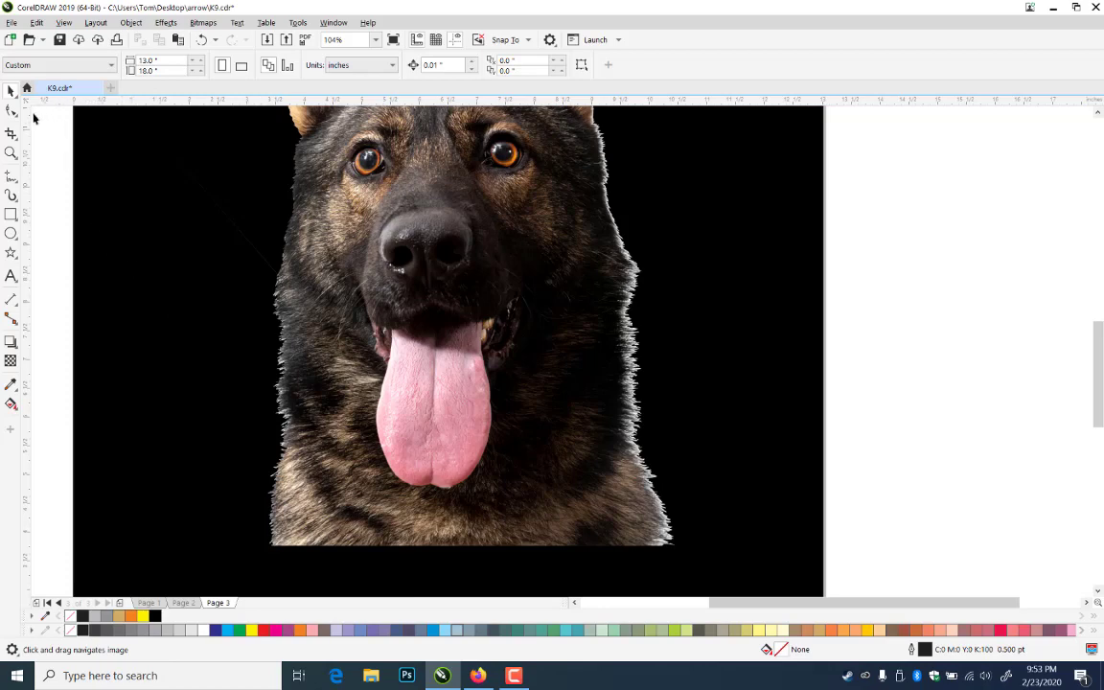
{"action": "left_click", "coordinate": [11, 110]}
{"action": "left_click", "coordinate": [629, 530]}
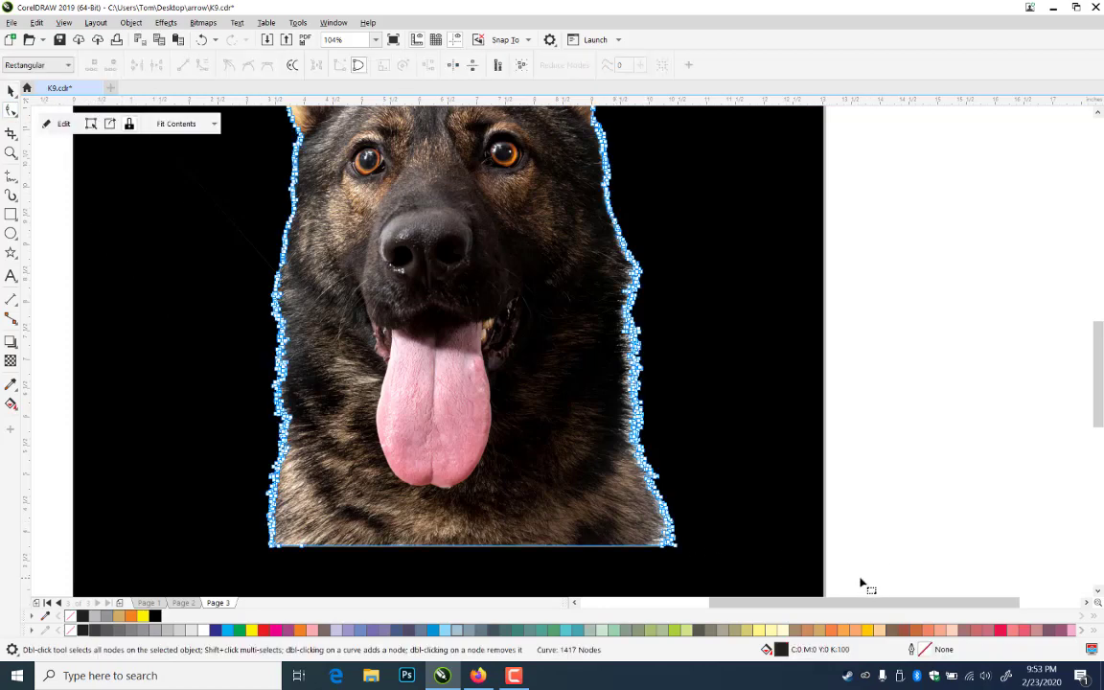
{"action": "left_click_drag", "start_coordinate": [860, 581], "coordinate": [563, 205]}
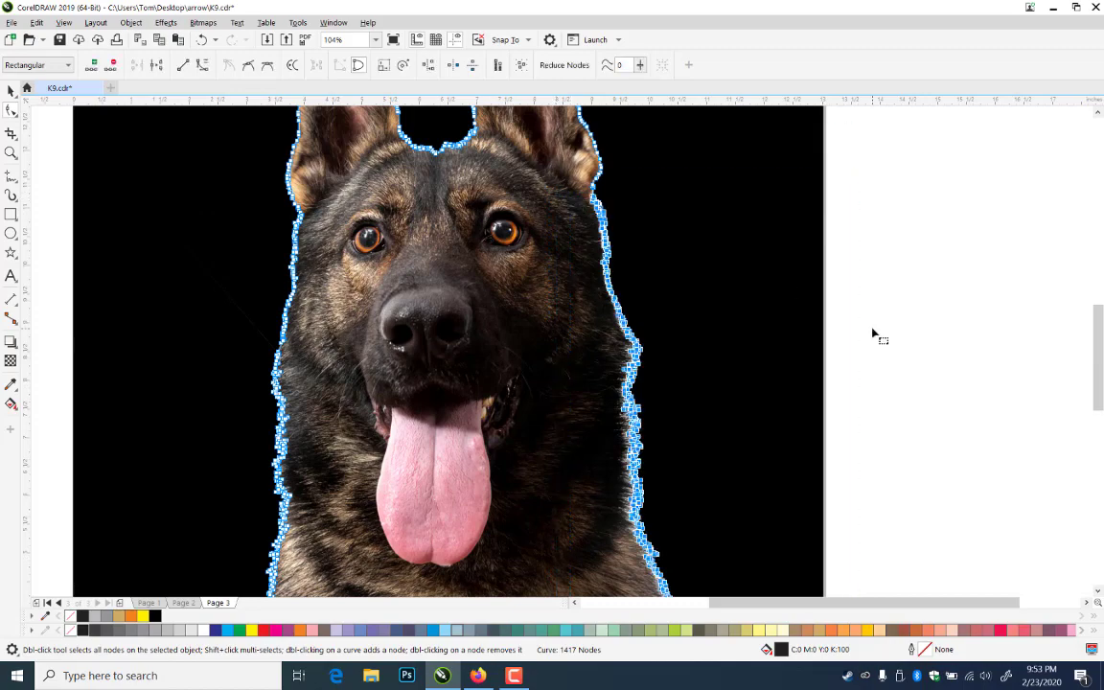
{"action": "key", "text": "Left"}
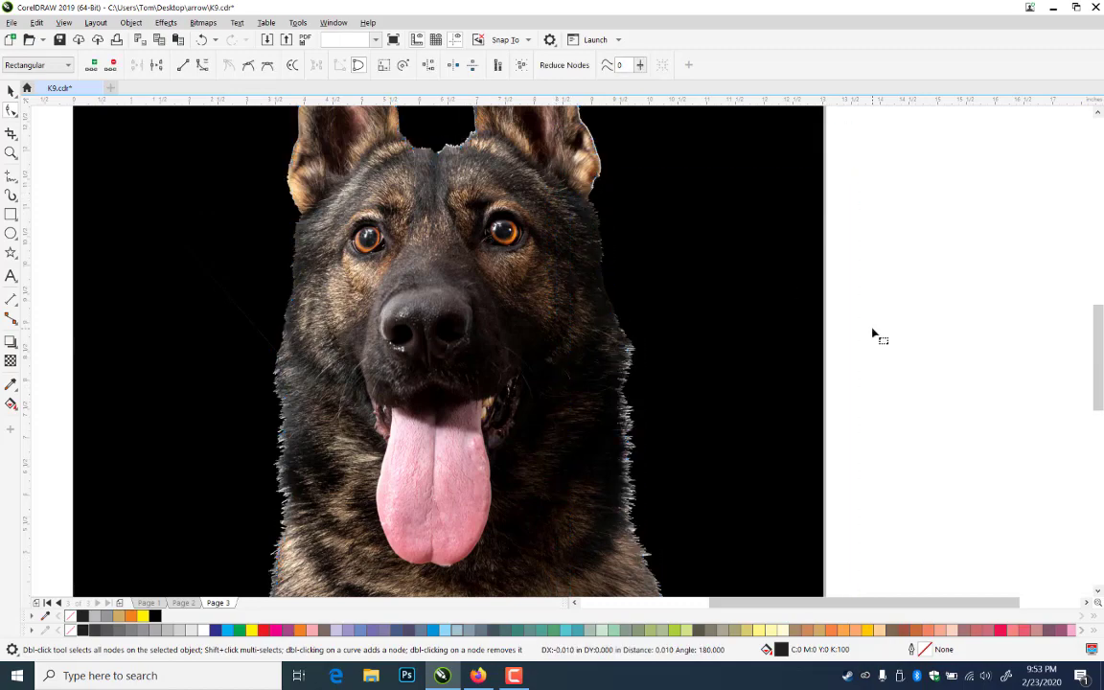
{"action": "left_click", "coordinate": [12, 90]}
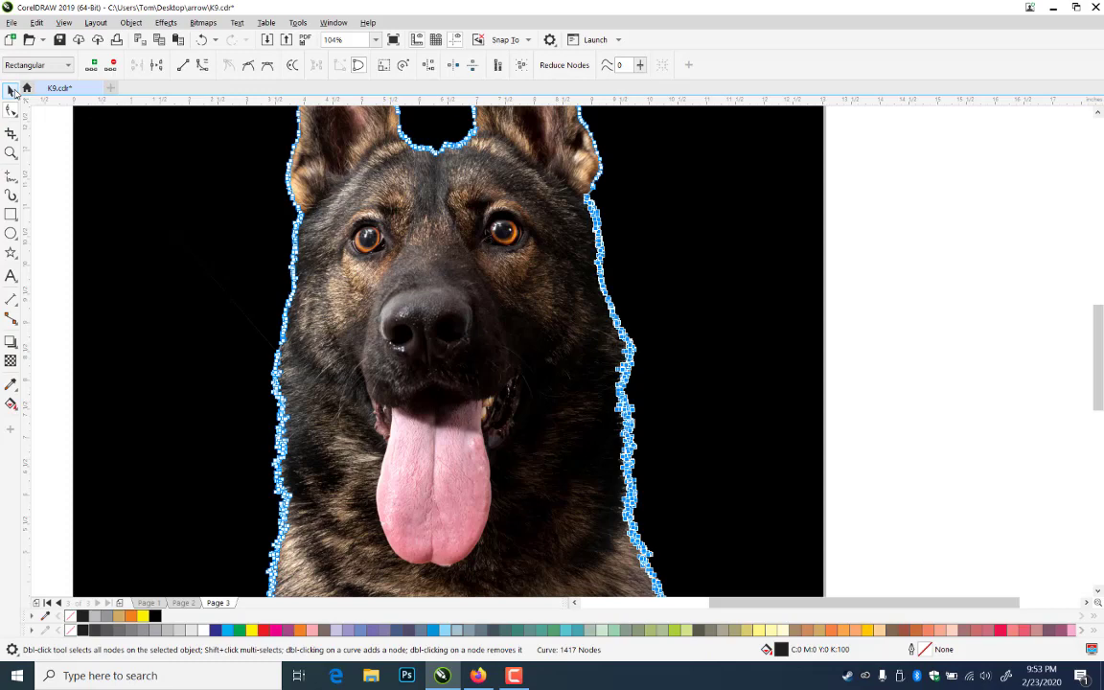
{"action": "left_click", "coordinate": [905, 393]}
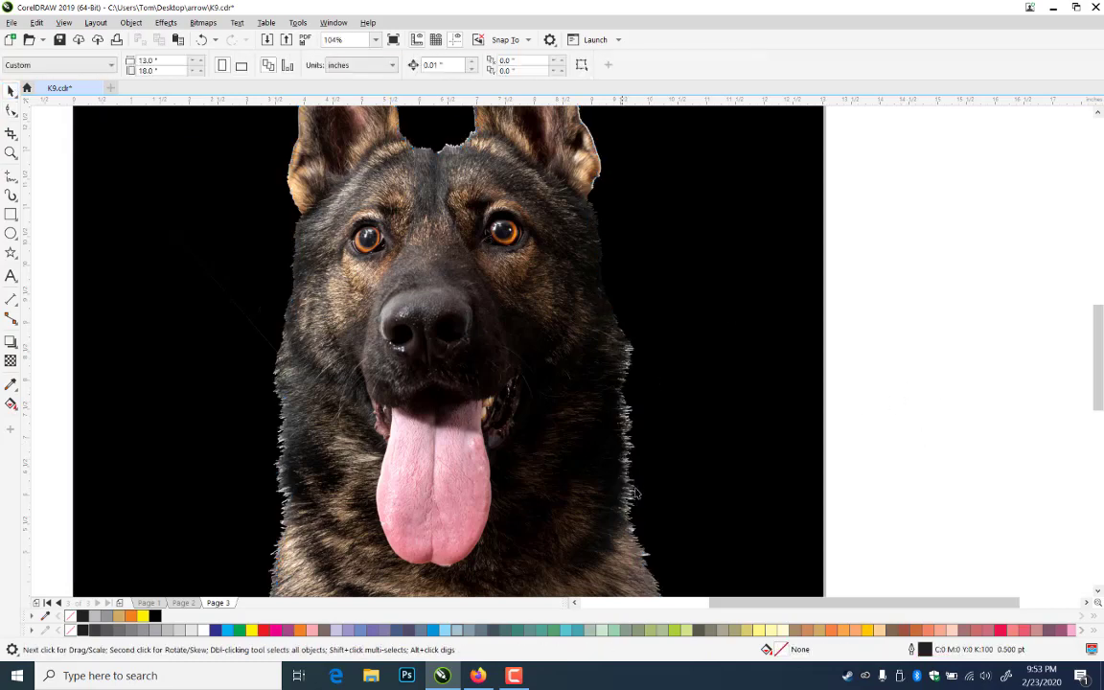
- Nudge only the nodes along the right-hand neck and upper chest further left, then deselect the clipped dog
{"action": "left_click", "coordinate": [11, 110]}
{"action": "left_click", "coordinate": [575, 445]}
{"action": "left_click_drag", "start_coordinate": [855, 343], "coordinate": [579, 573]}
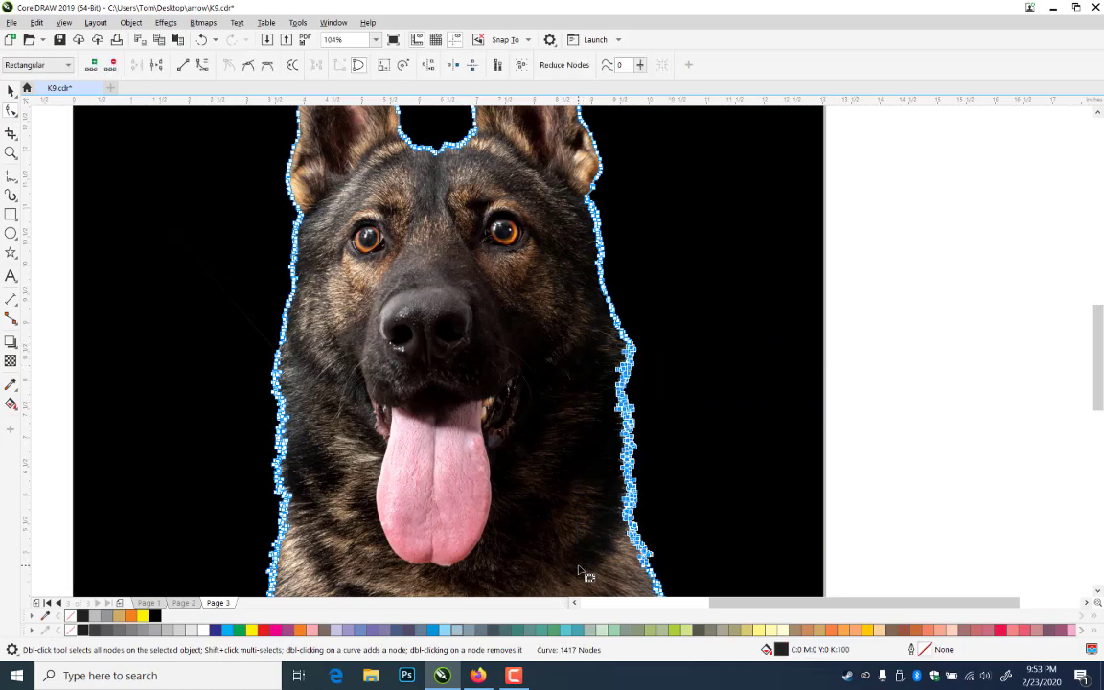
{"action": "key", "text": "Left"}
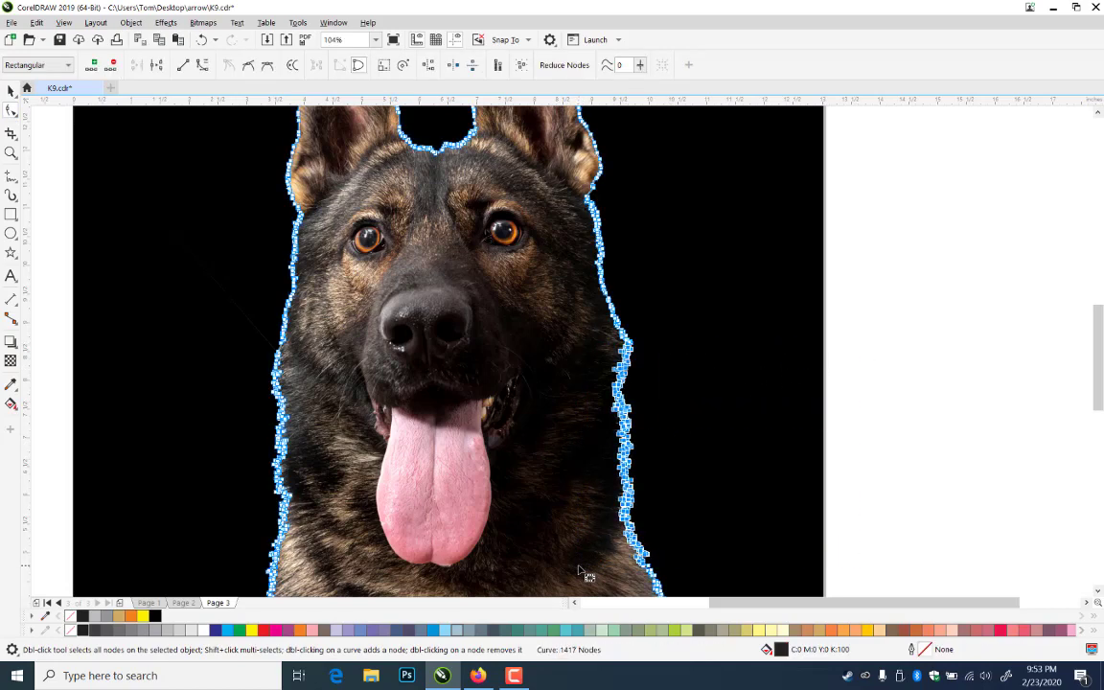
{"action": "left_click", "coordinate": [10, 89]}
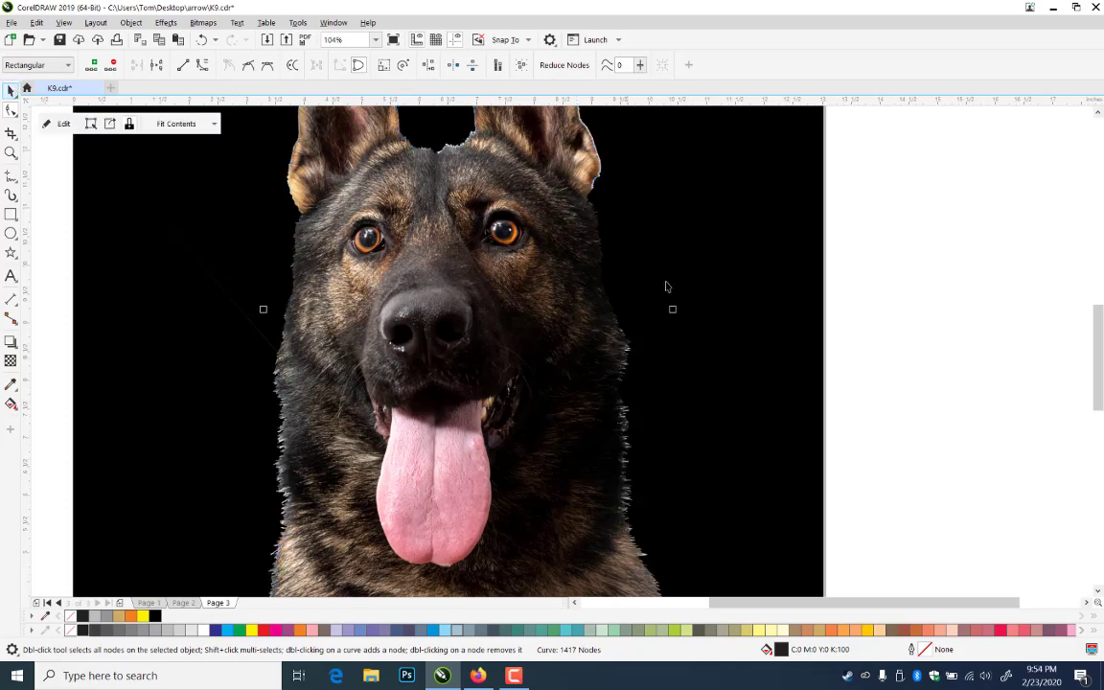
{"action": "left_click", "coordinate": [883, 315]}
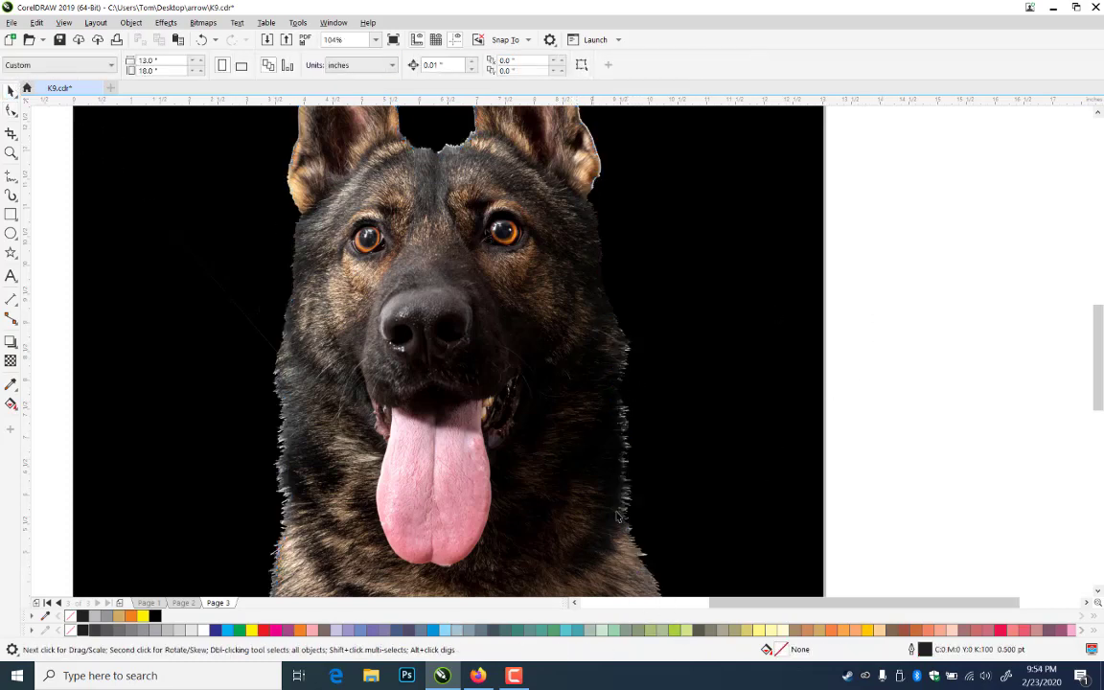
- Nudge the clip outline's nodes along the dog's left-hand neck and upper chest further right
{"action": "left_click", "coordinate": [10, 109]}
{"action": "left_click", "coordinate": [331, 423]}
{"action": "left_click_drag", "start_coordinate": [247, 381], "coordinate": [316, 532]}
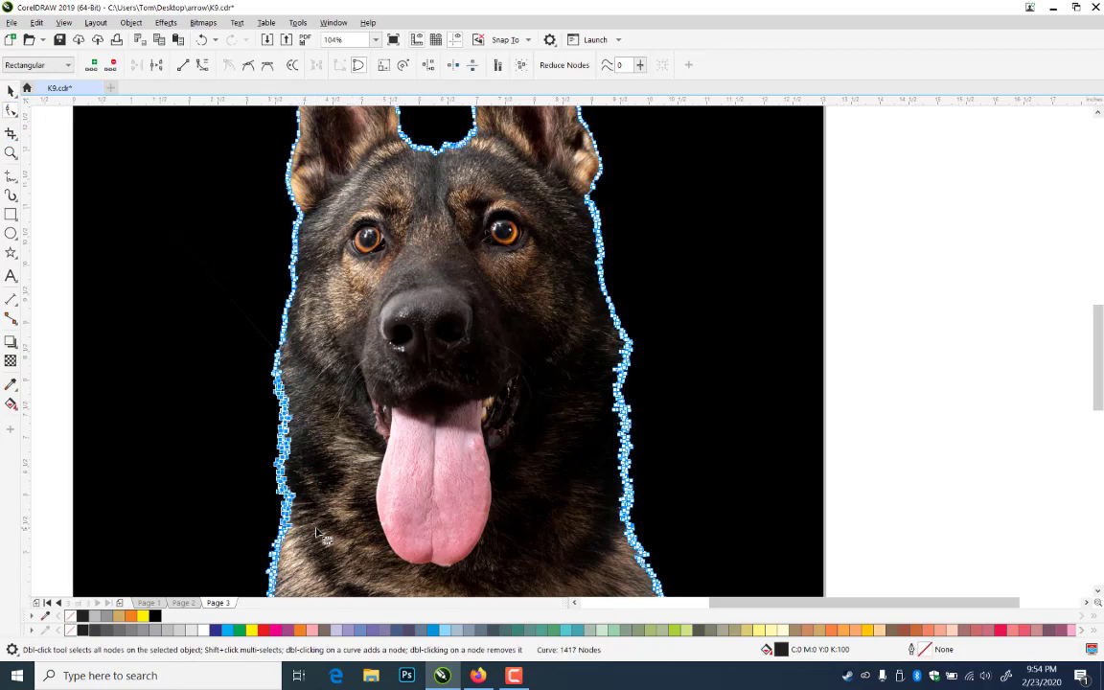
- Nudge the clip outline's nodes along the dog's right-hand neck and chest slightly further left
{"action": "left_click", "coordinate": [11, 90]}
{"action": "left_click", "coordinate": [11, 110]}
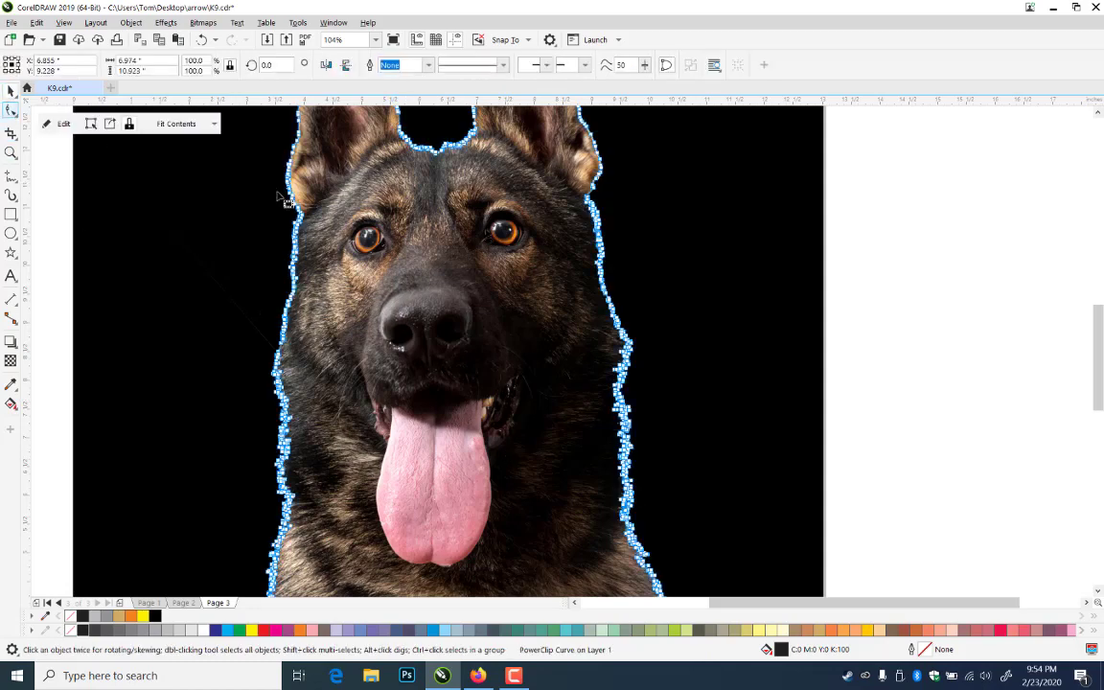
{"action": "left_click_drag", "start_coordinate": [744, 347], "coordinate": [613, 582]}
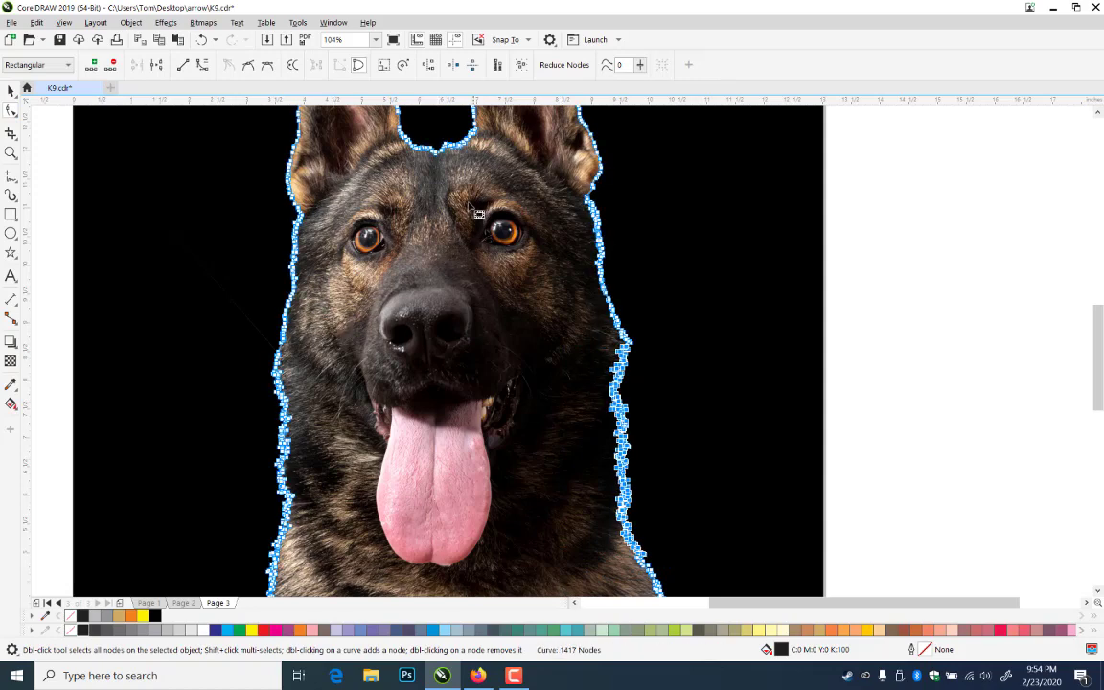
- Nudge the clip outline's nodes along the right-hand ear's outer edge inward to the left and slightly down
{"action": "scroll", "coordinate": [480, 215], "scroll_direction": "up", "scroll_amount": 3}
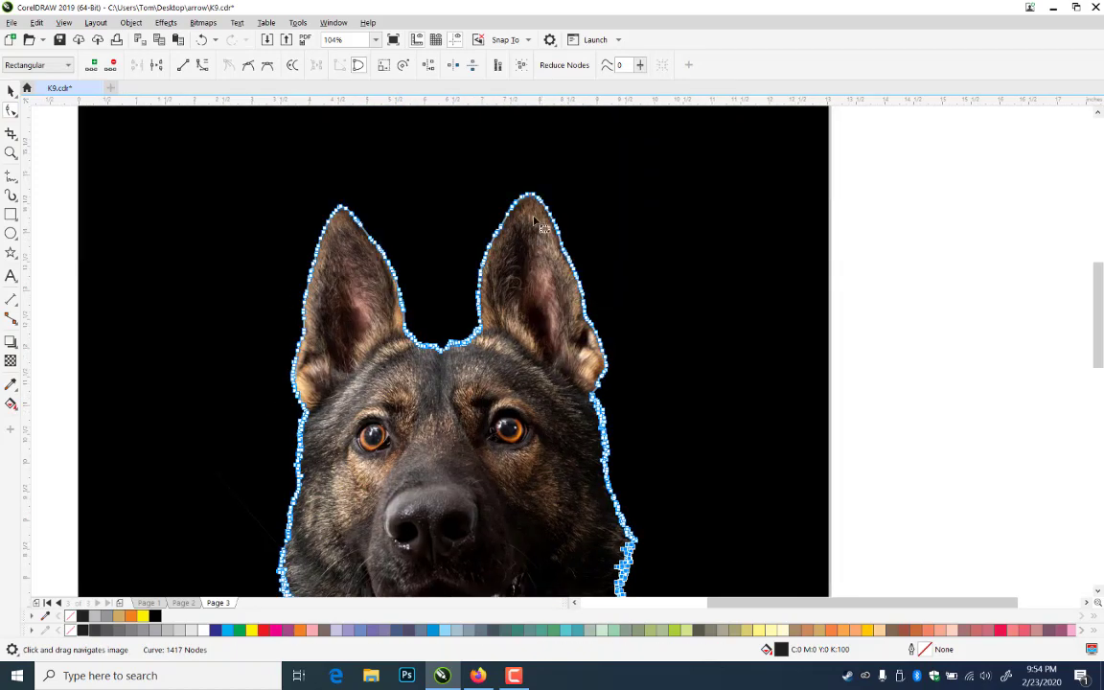
{"action": "left_click", "coordinate": [10, 89]}
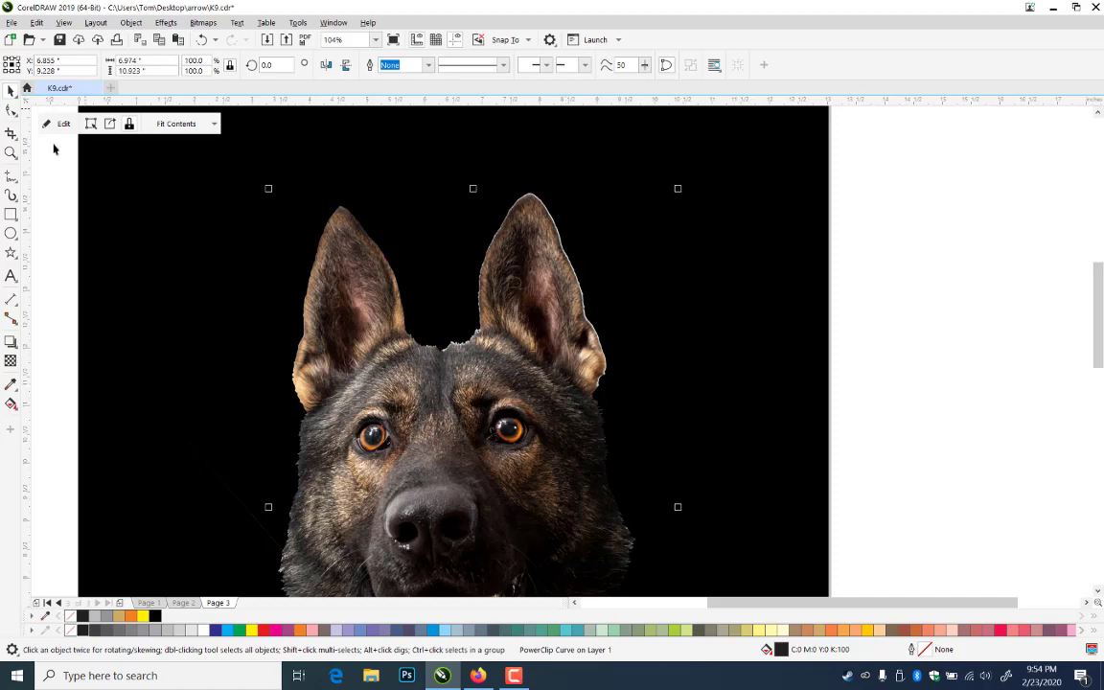
{"action": "left_click", "coordinate": [11, 109]}
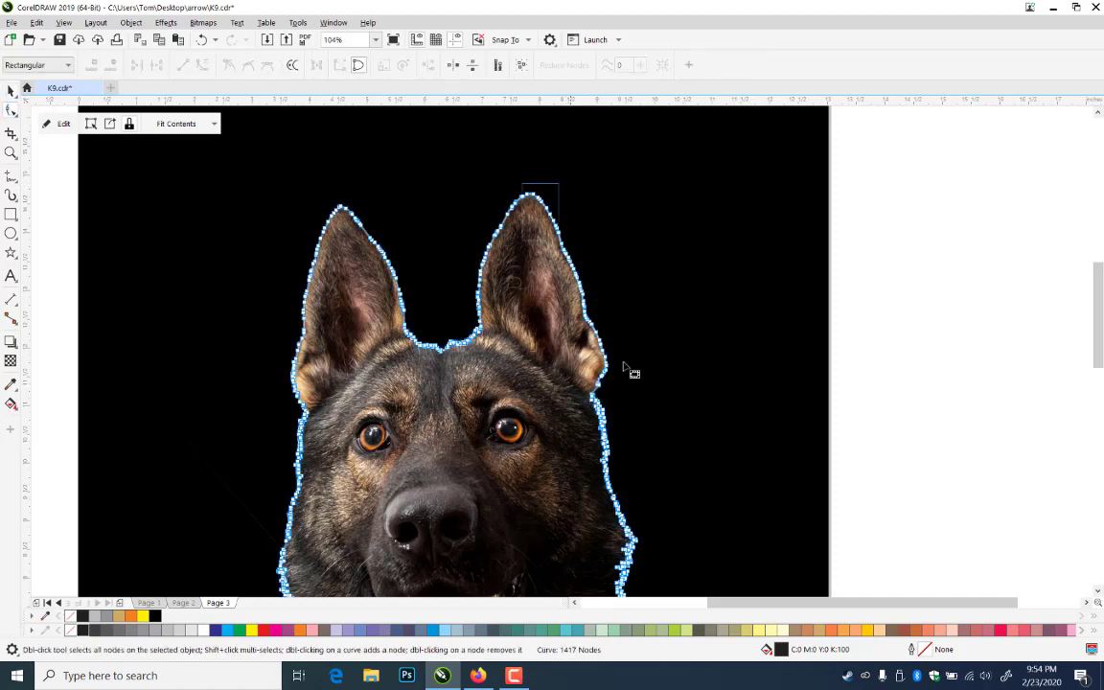
{"action": "left_click_drag", "start_coordinate": [623, 367], "coordinate": [645, 404]}
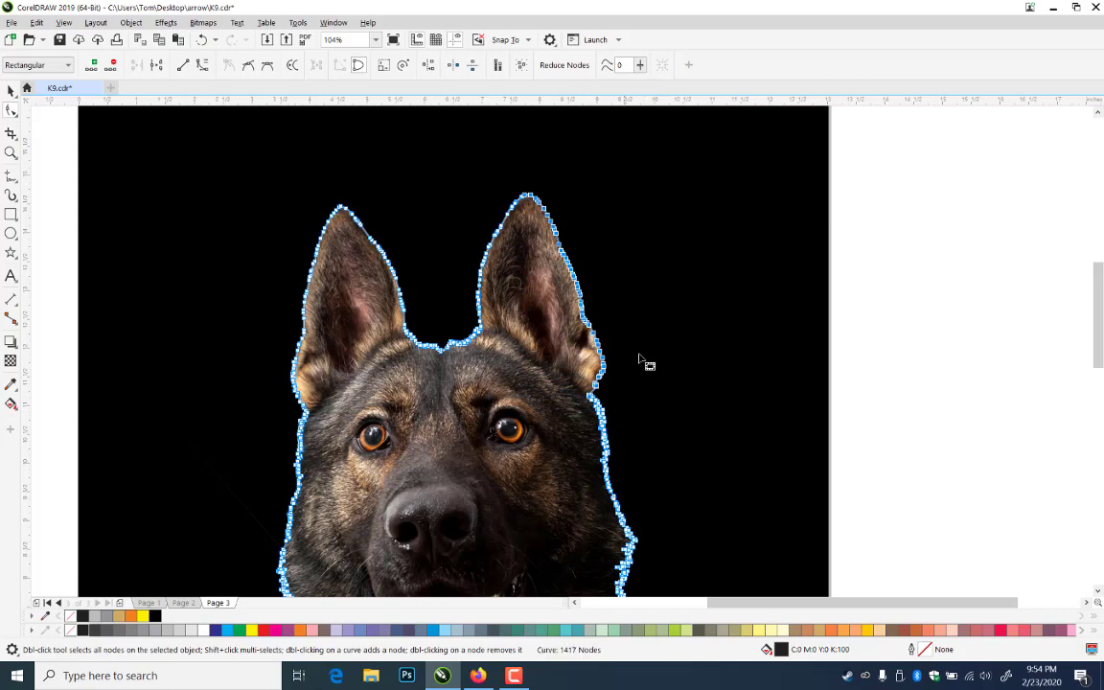
{"action": "left_click", "coordinate": [872, 263]}
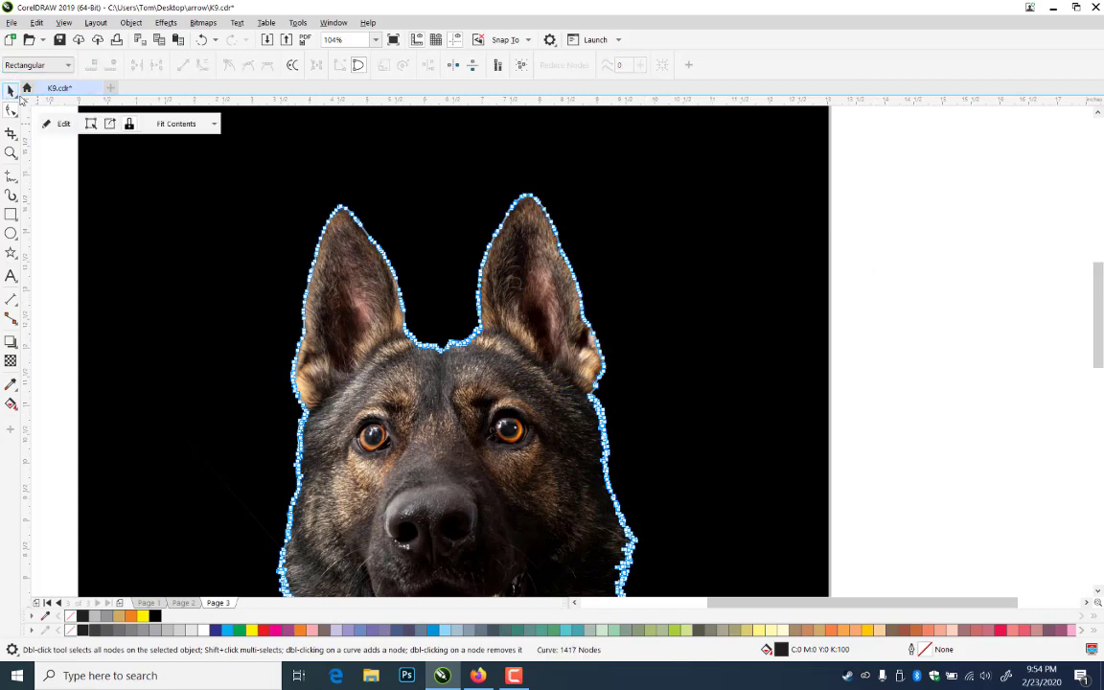
{"action": "left_click", "coordinate": [10, 92]}
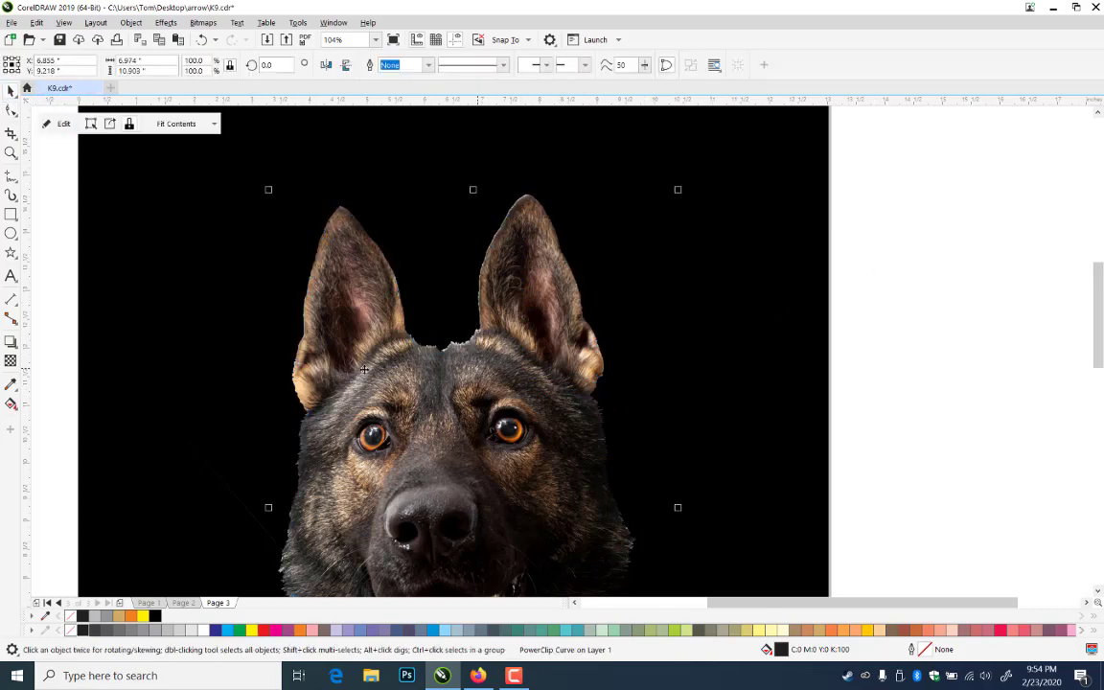
- Nudge the clip outline's nodes between the ears and along the right-hand ear's inner edge down and right
{"action": "left_click", "coordinate": [12, 111]}
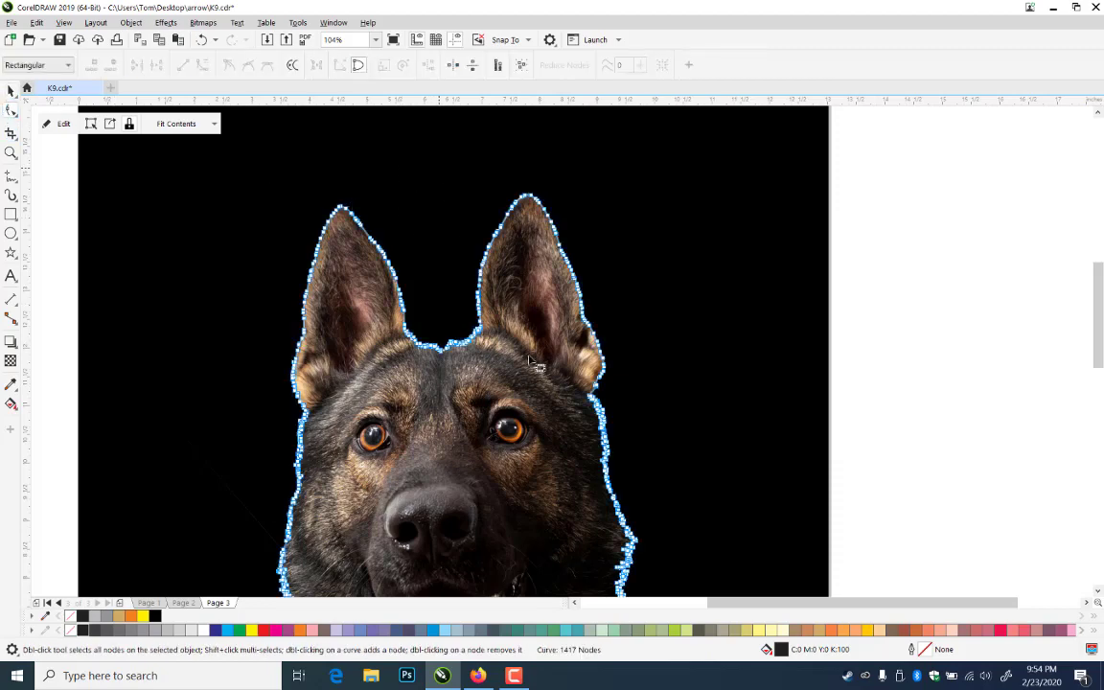
{"action": "left_click_drag", "start_coordinate": [394, 151], "coordinate": [488, 339]}
{"action": "key", "text": "Down"}
{"action": "key", "text": "Down"}
{"action": "key", "text": "Down"}
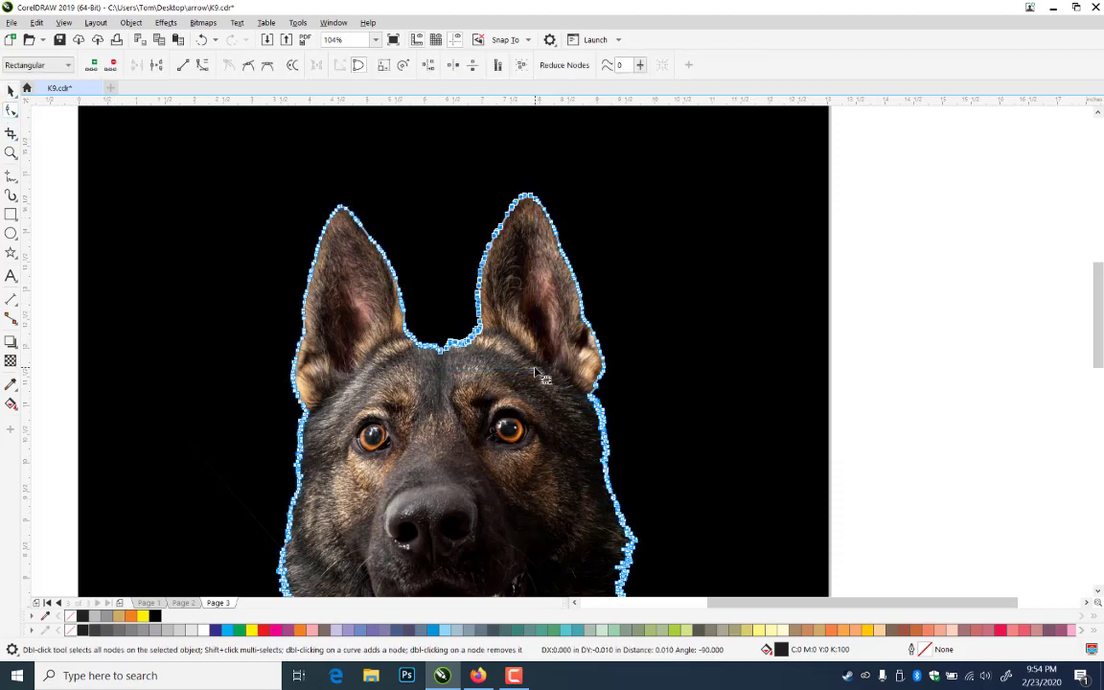
{"action": "key", "text": "Right"}
{"action": "key", "text": "Right"}
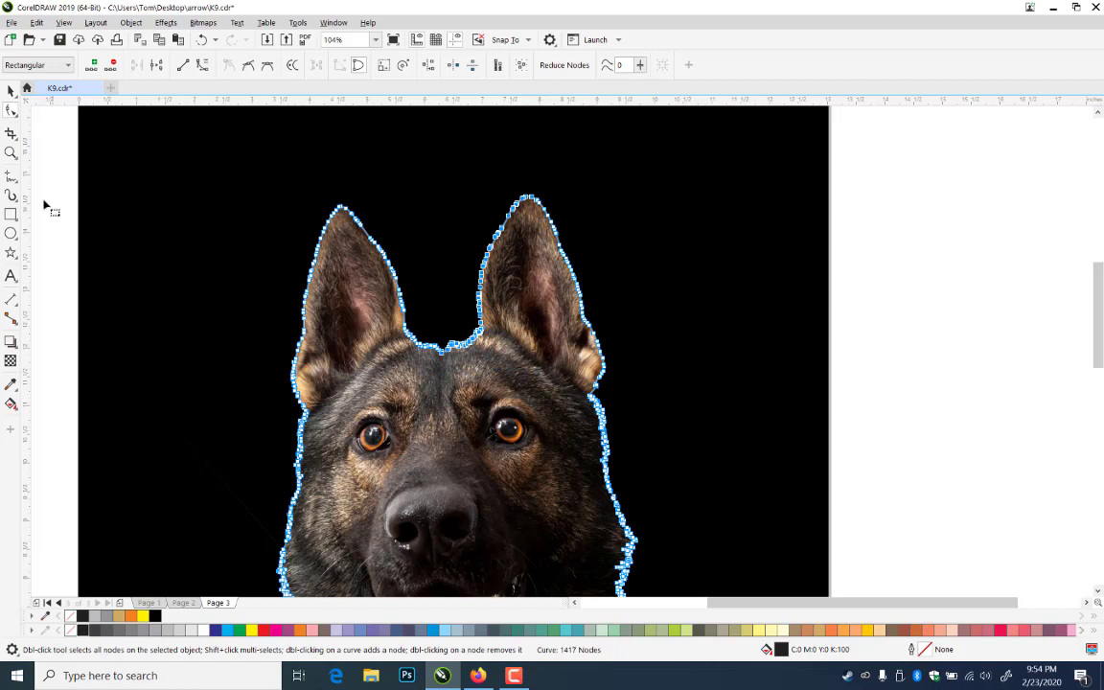
- Deselect the clipped dog and save the drawing
{"action": "left_click", "coordinate": [11, 92]}
{"action": "left_click", "coordinate": [914, 437]}
{"action": "left_click", "coordinate": [905, 400]}
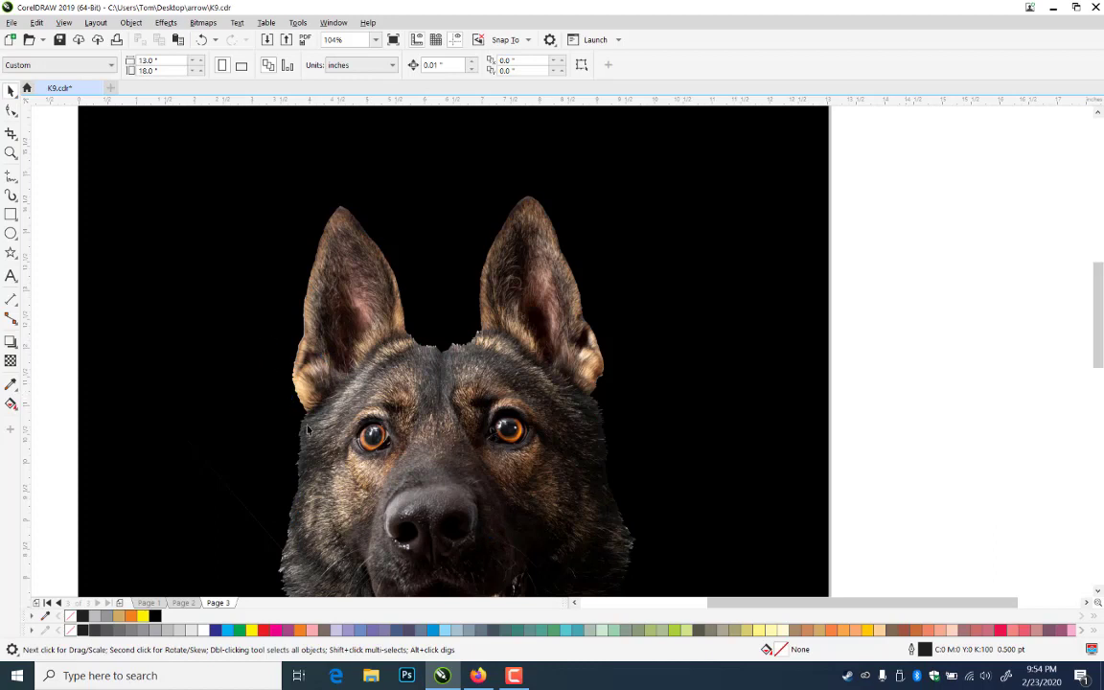
{"action": "left_click", "coordinate": [11, 153]}
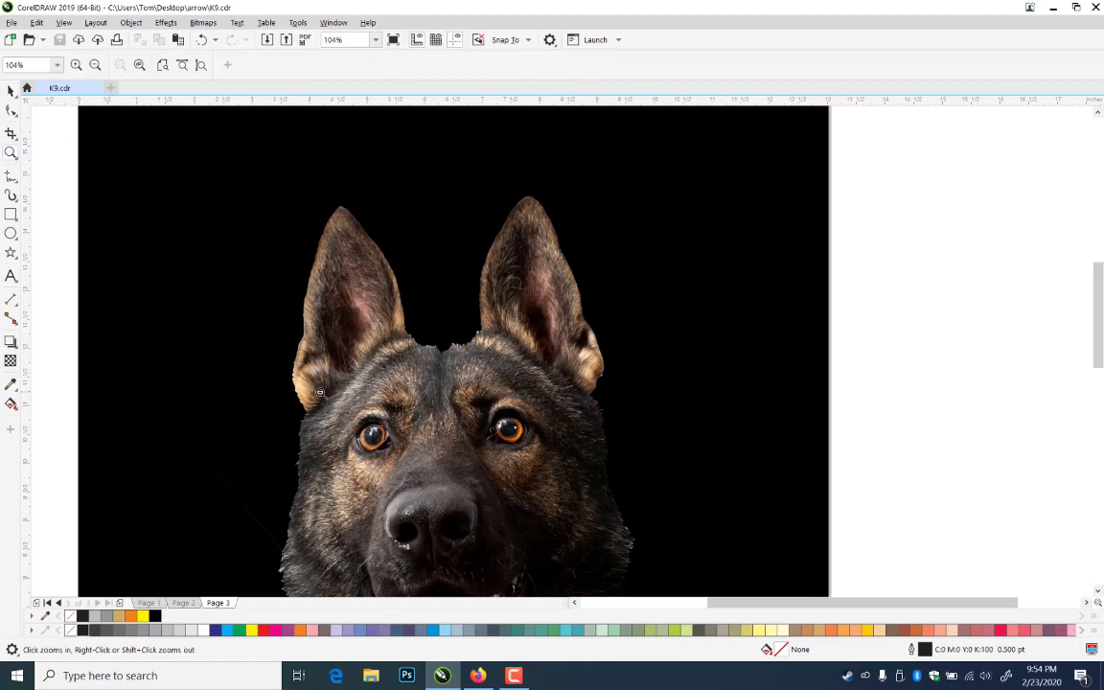
{"action": "right_click", "coordinate": [288, 369]}
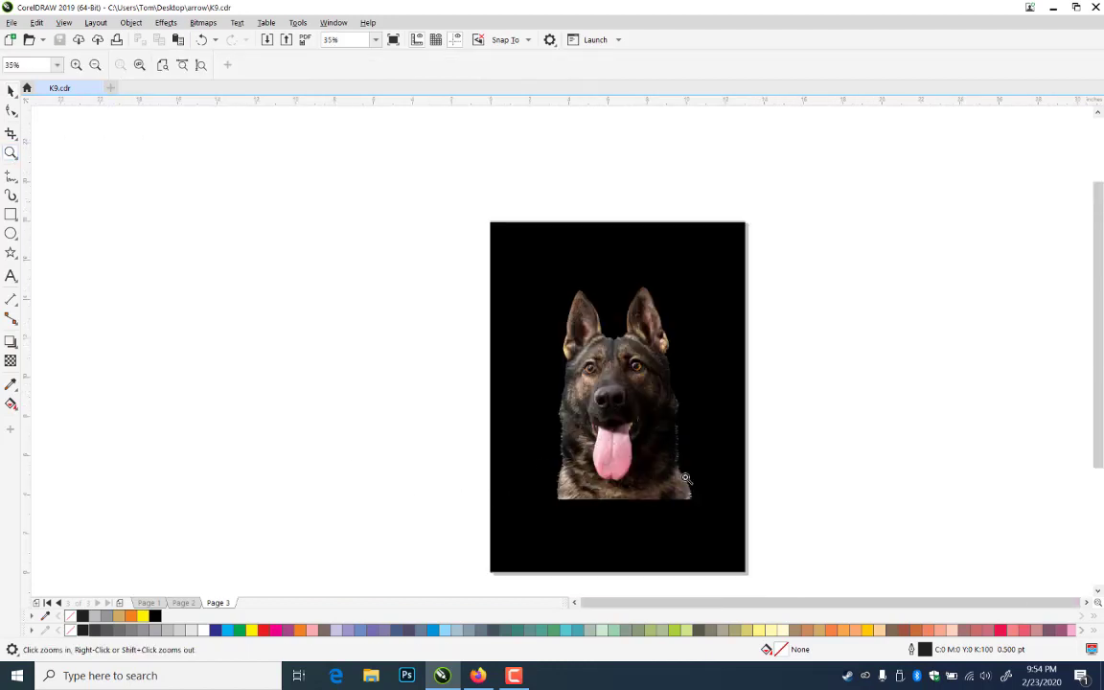
{"action": "left_click", "coordinate": [11, 90]}
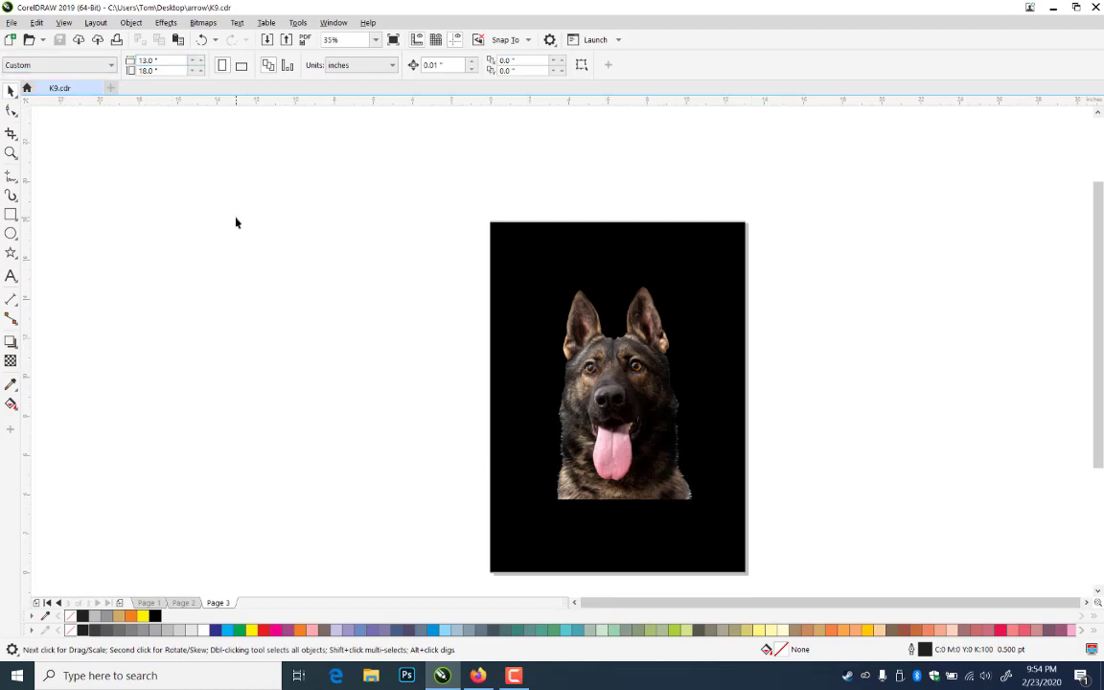
- Import 105614-OMR5C1-BADGE from the pack-four-premium-golden-shields folder as editable with text as curves, placing it right of the page
{"action": "key", "text": "ctrl+i"}
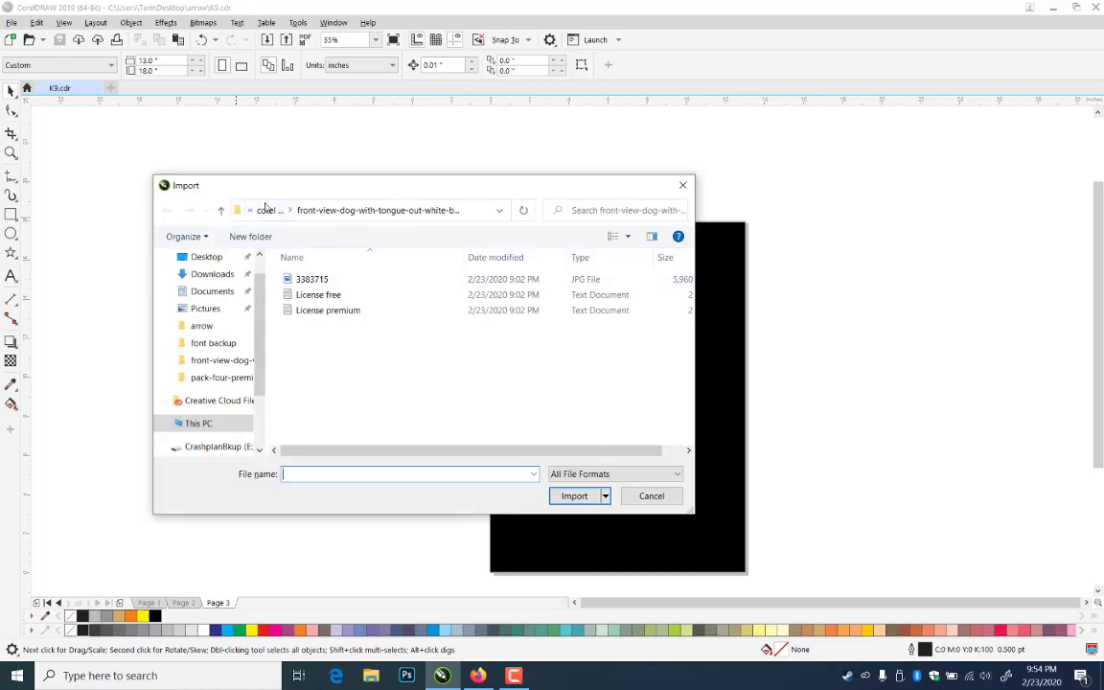
{"action": "left_click", "coordinate": [265, 209]}
{"action": "scroll", "coordinate": [387, 383], "scroll_direction": "down", "scroll_amount": 1}
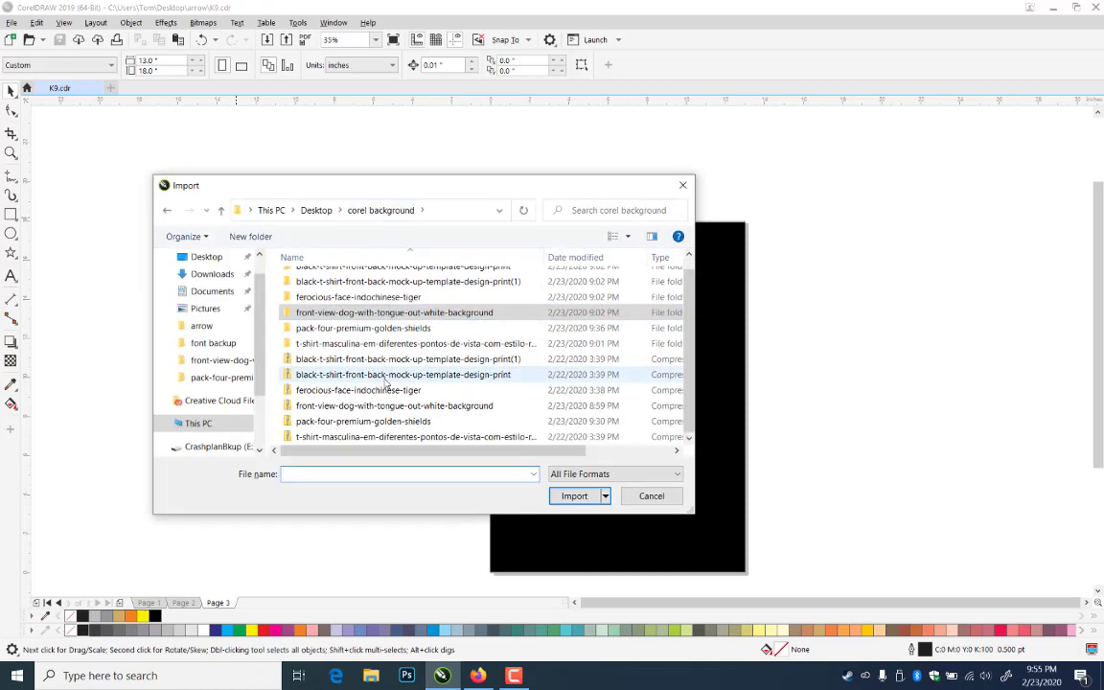
{"action": "scroll", "coordinate": [386, 383], "scroll_direction": "up", "scroll_amount": 1}
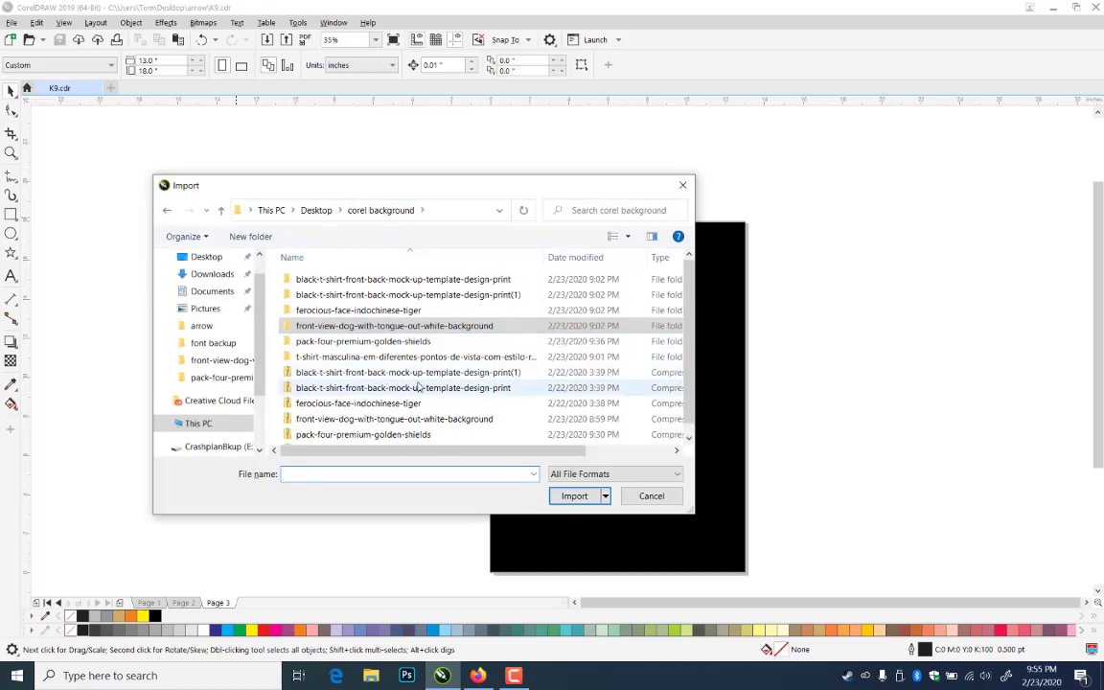
{"action": "double_click", "coordinate": [362, 342]}
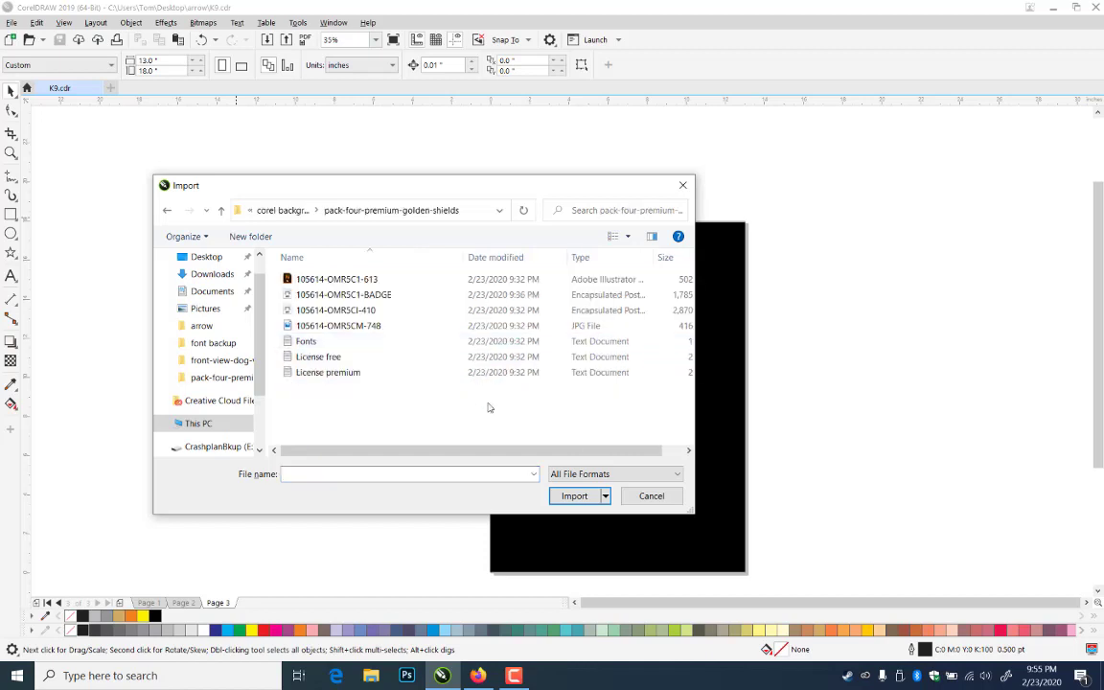
{"action": "left_click", "coordinate": [362, 298]}
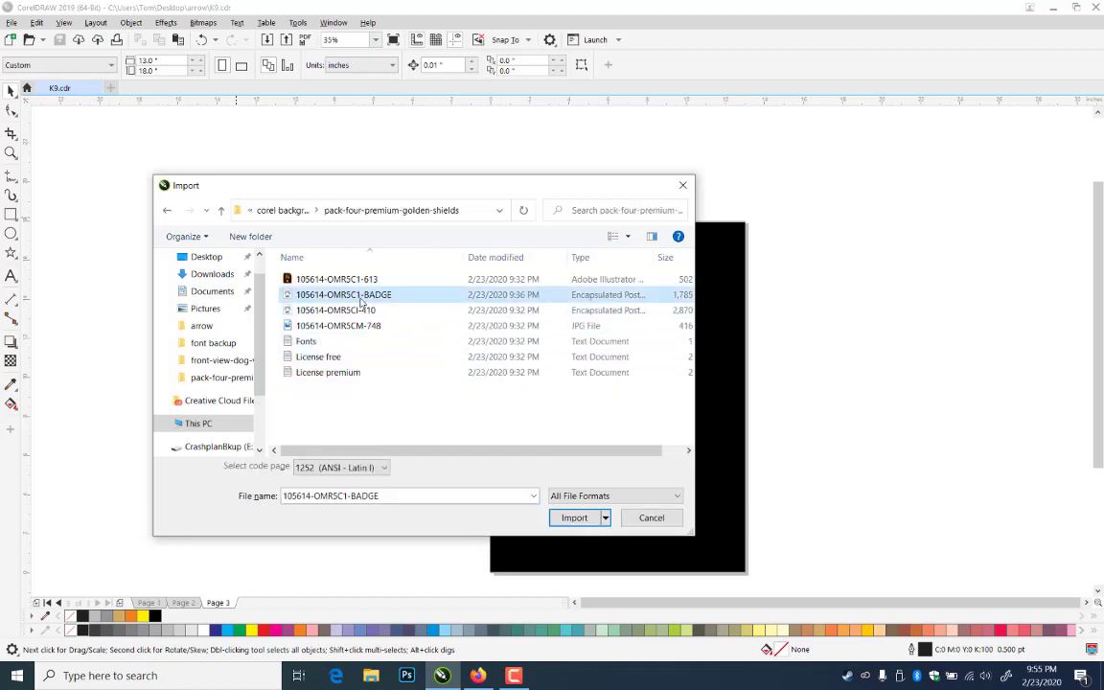
{"action": "left_click", "coordinate": [572, 517]}
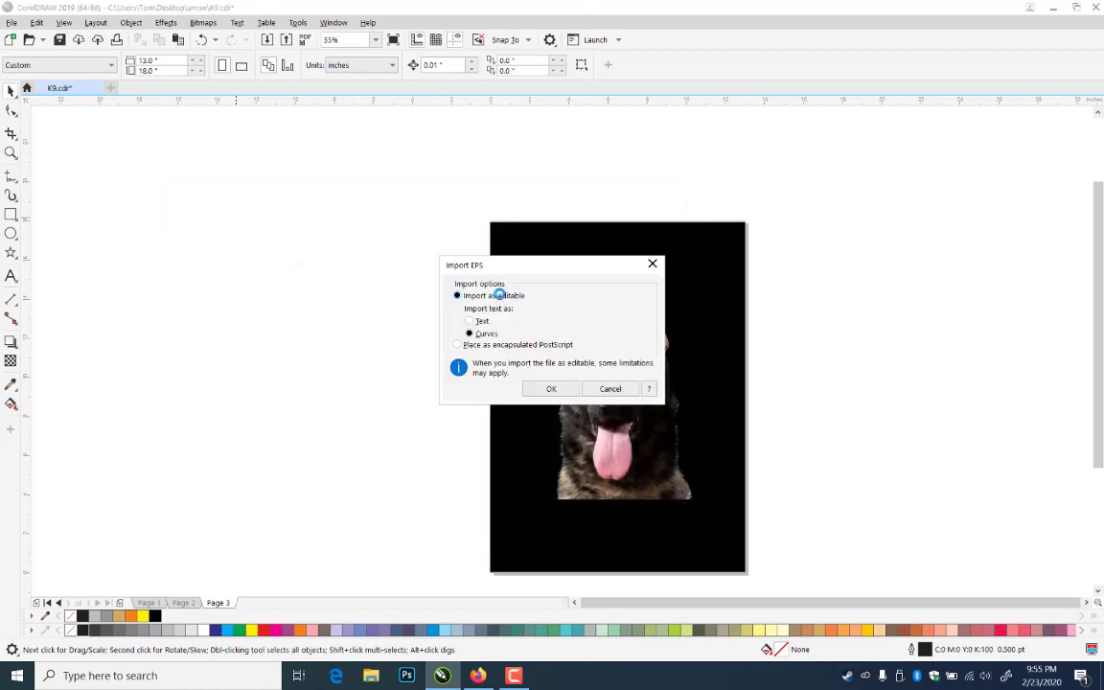
{"action": "left_click", "coordinate": [549, 388]}
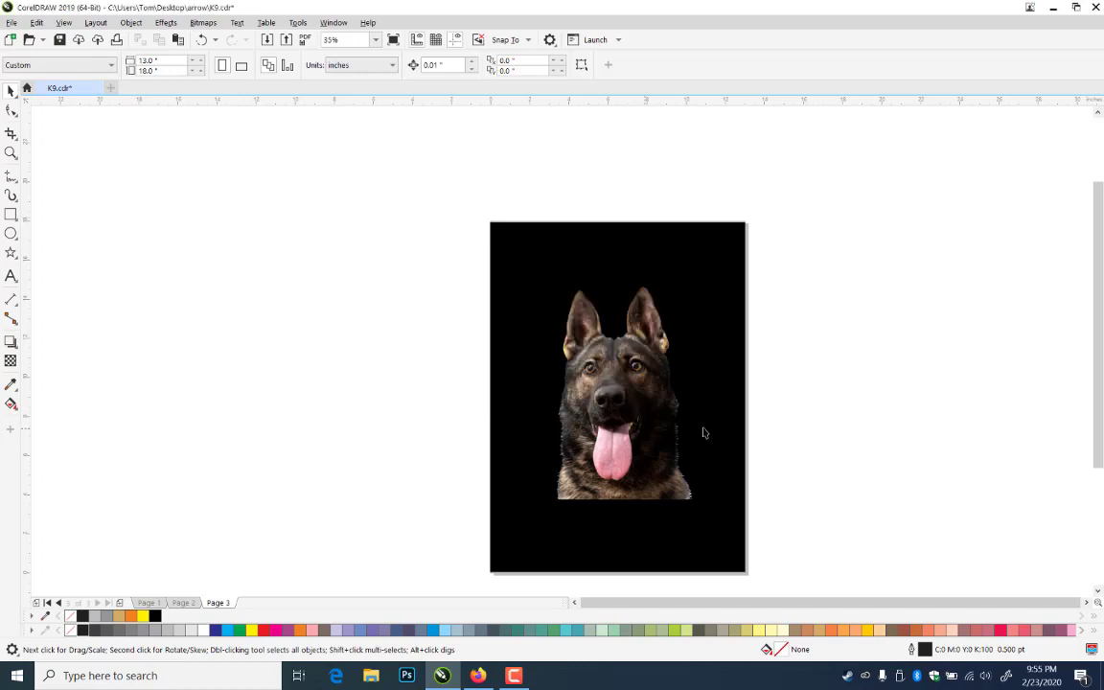
{"action": "left_click", "coordinate": [811, 261]}
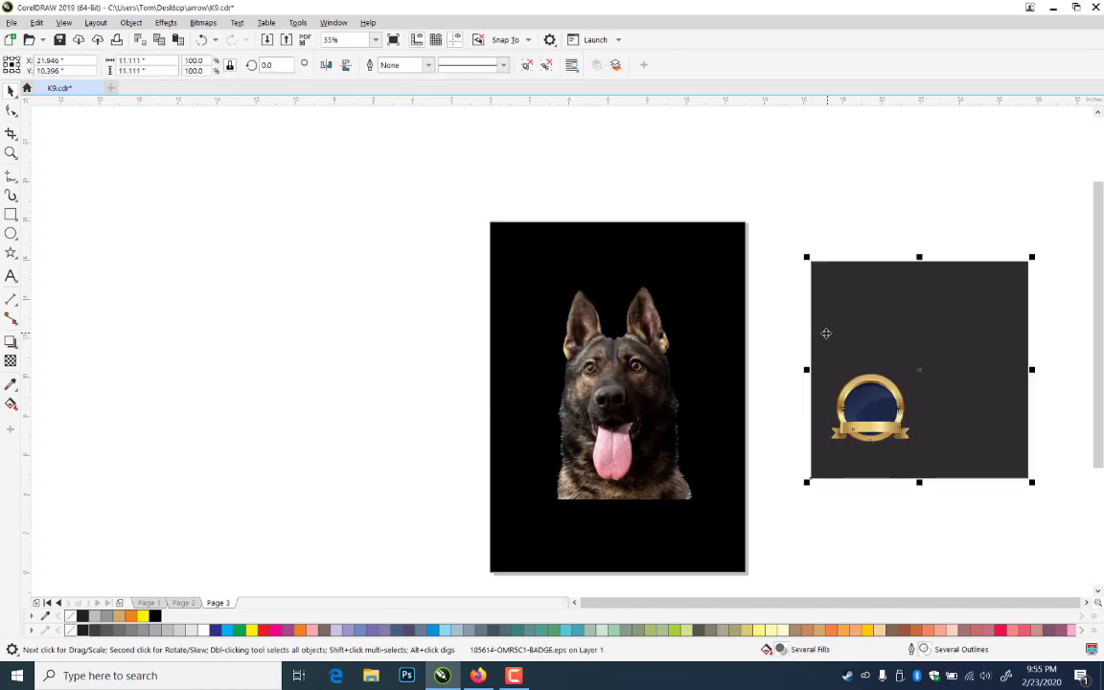
- Ungroup the imported badge artwork and delete its dark square background
{"action": "left_click", "coordinate": [994, 523]}
{"action": "left_click", "coordinate": [981, 411]}
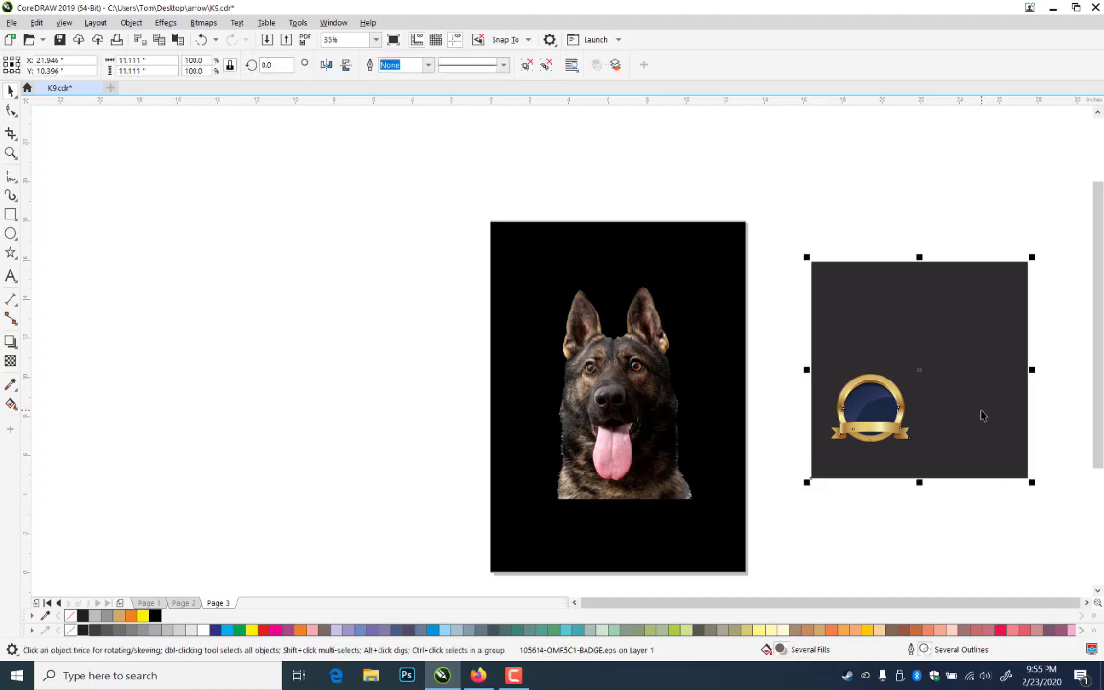
{"action": "key", "text": "ctrl+u"}
{"action": "left_click", "coordinate": [992, 370]}
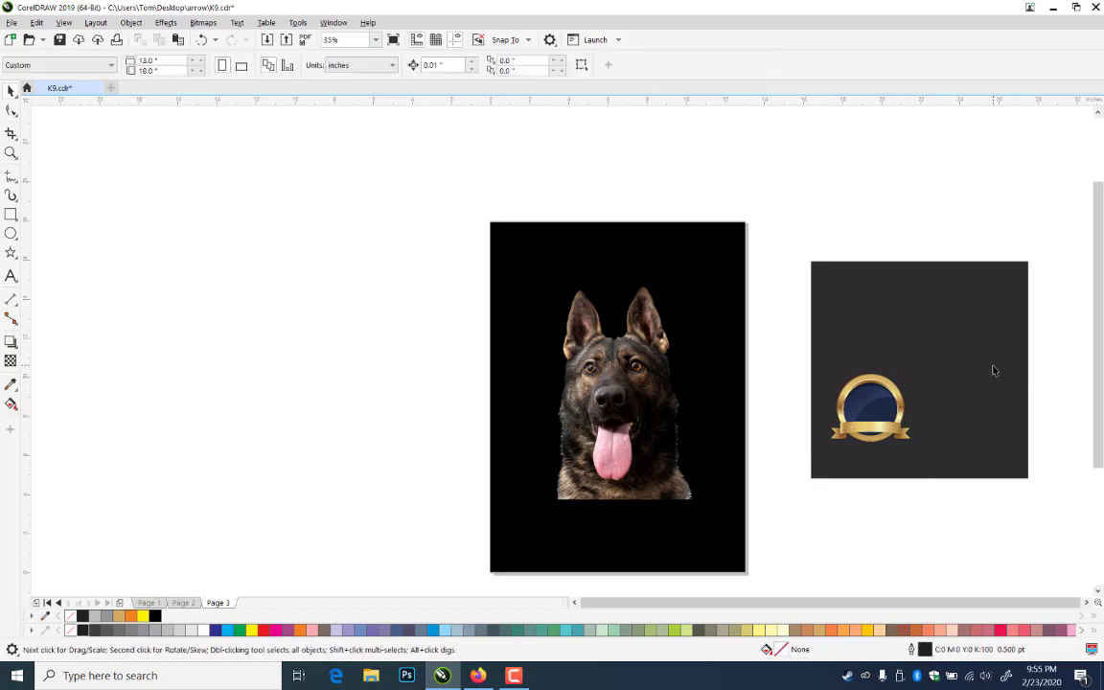
{"action": "key", "text": "Delete"}
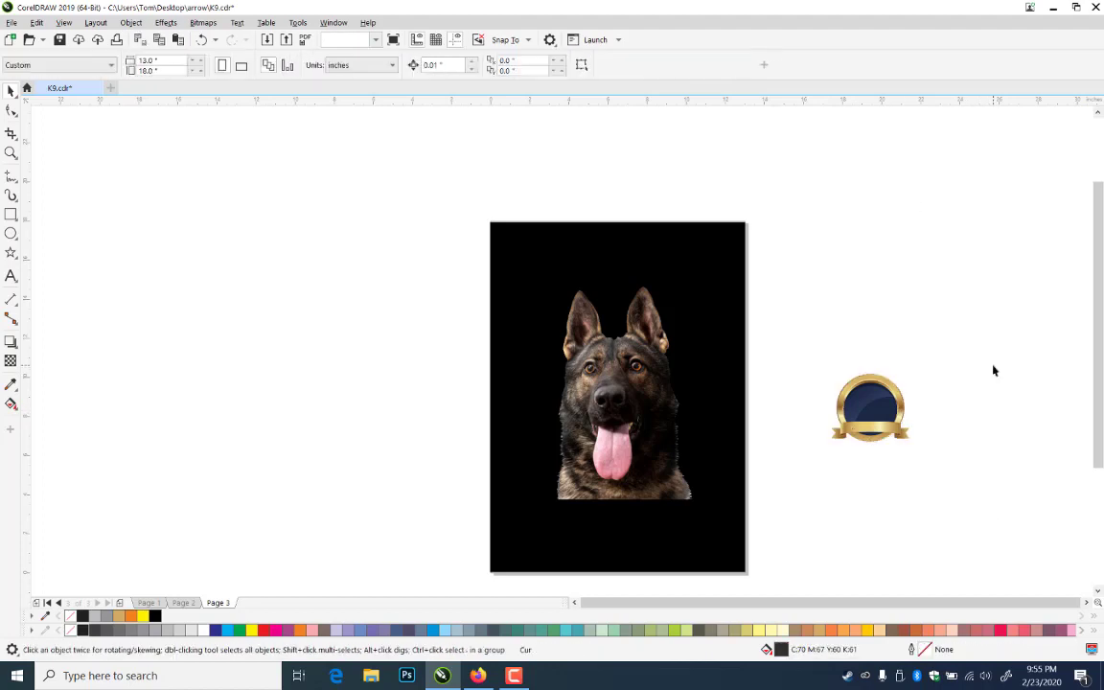
- Enlarge the whole gold badge to about 10.72 by 9.19 inches and move it closer to the page
{"action": "left_click_drag", "start_coordinate": [1000, 347], "coordinate": [789, 476]}
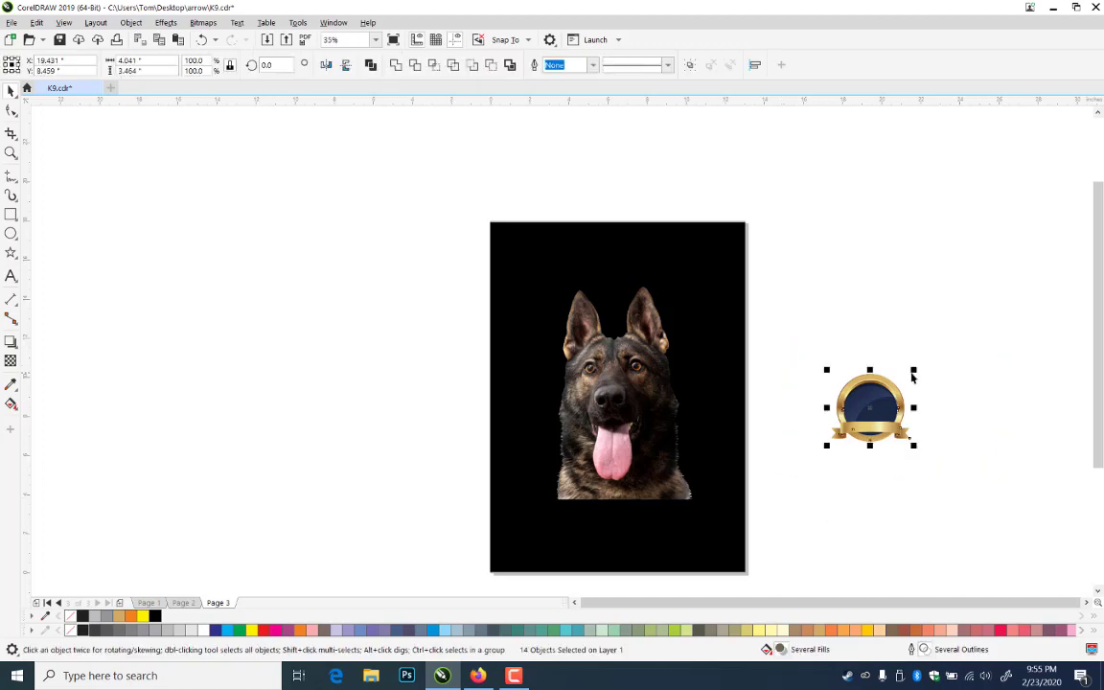
{"action": "left_click_drag", "start_coordinate": [912, 369], "coordinate": [1044, 257]}
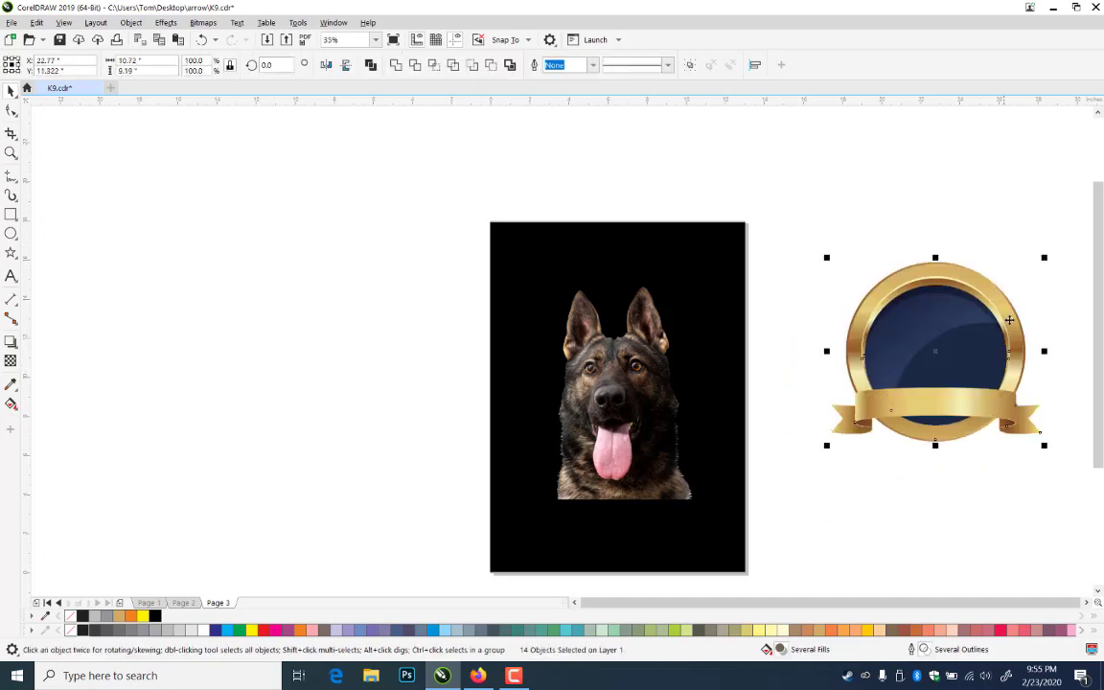
{"action": "left_click_drag", "start_coordinate": [990, 285], "coordinate": [925, 282]}
- Move the clipped dog off the page to the left and place the whole badge on the black background
{"action": "left_click_drag", "start_coordinate": [572, 370], "coordinate": [316, 353]}
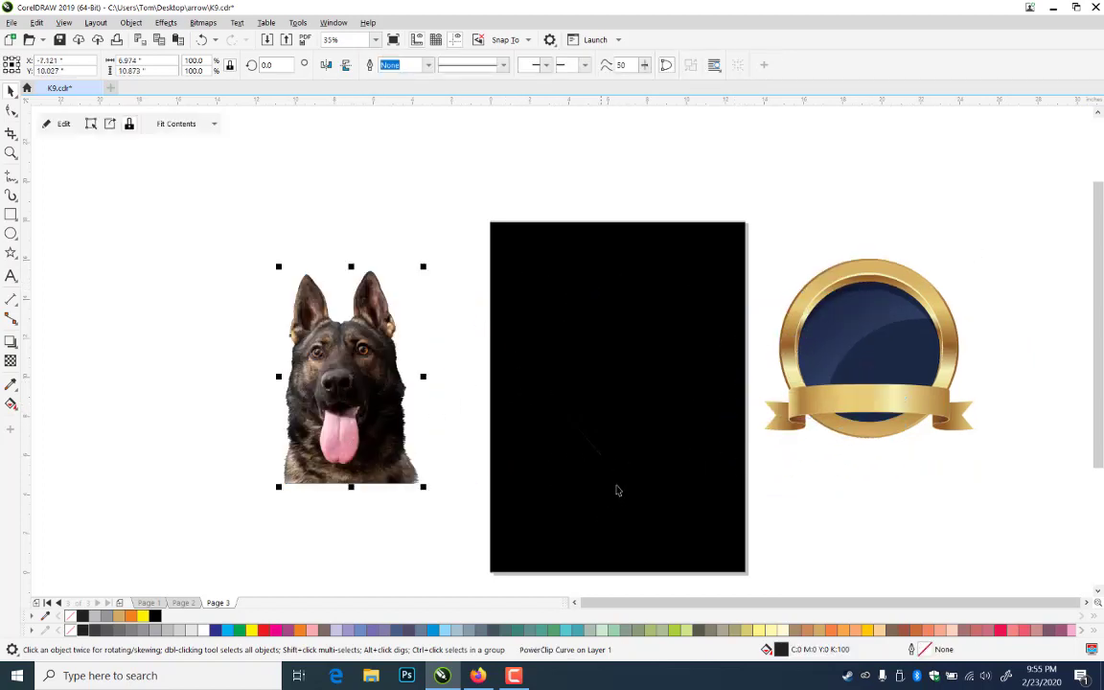
{"action": "left_click_drag", "start_coordinate": [469, 334], "coordinate": [698, 525]}
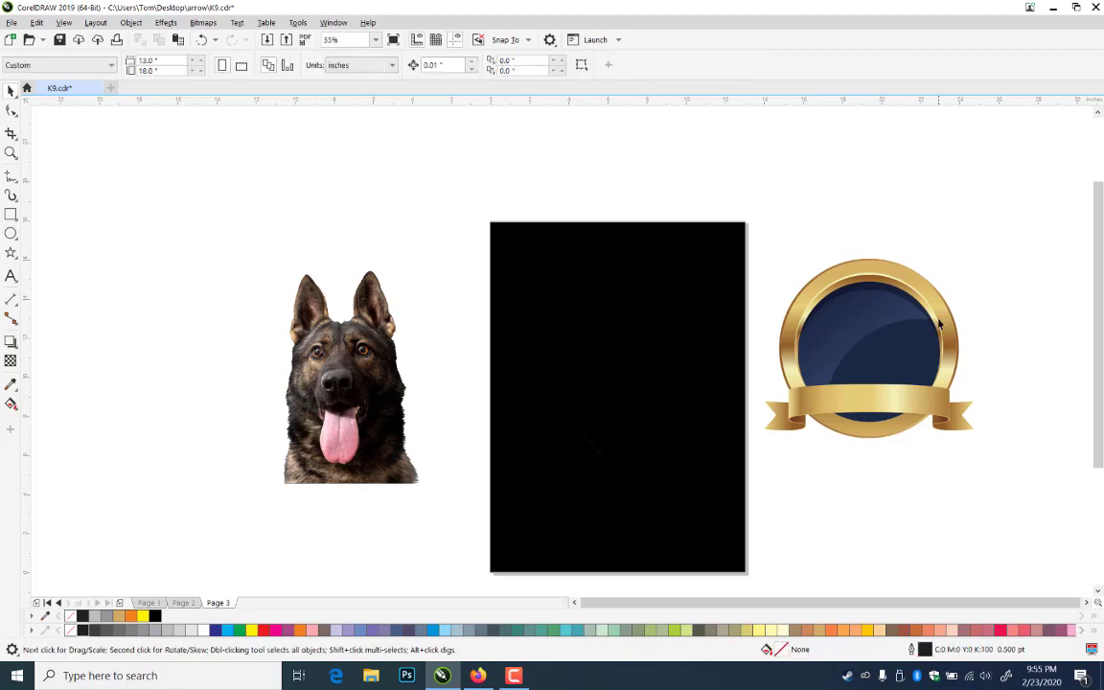
{"action": "left_click_drag", "start_coordinate": [996, 239], "coordinate": [690, 502]}
{"action": "left_click_drag", "start_coordinate": [885, 400], "coordinate": [640, 442]}
- Delete the blue highlight, the blue inner circle and the remaining dark blue crescent from inside the gold badge
{"action": "left_click", "coordinate": [583, 347]}
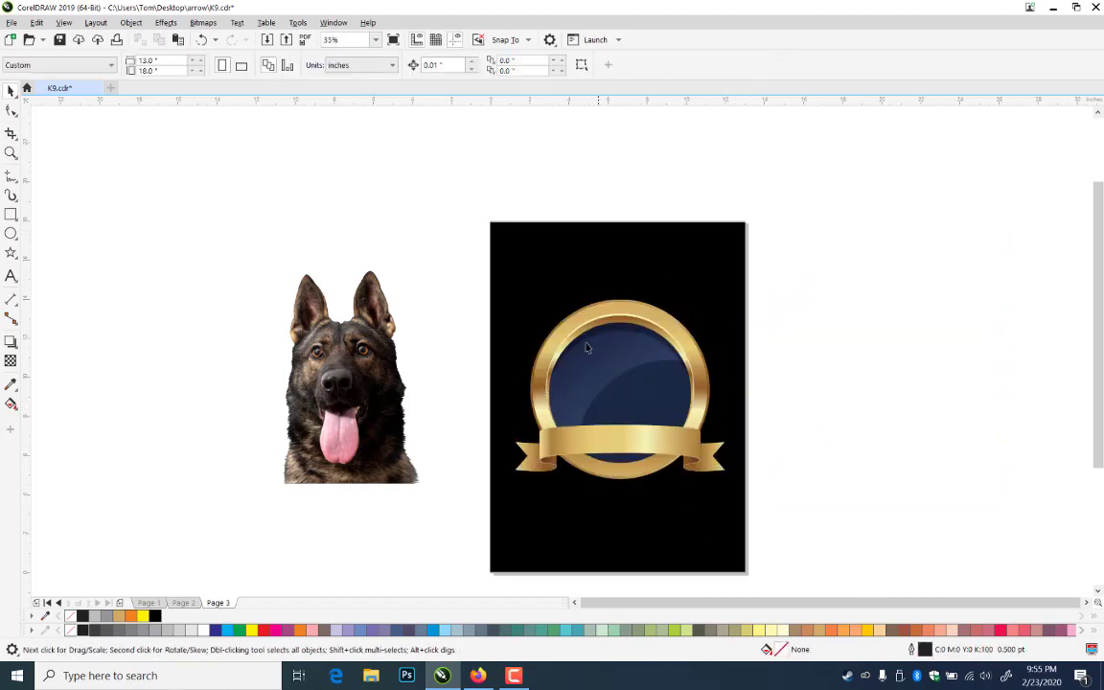
{"action": "left_click", "coordinate": [619, 371]}
{"action": "key", "text": "Delete"}
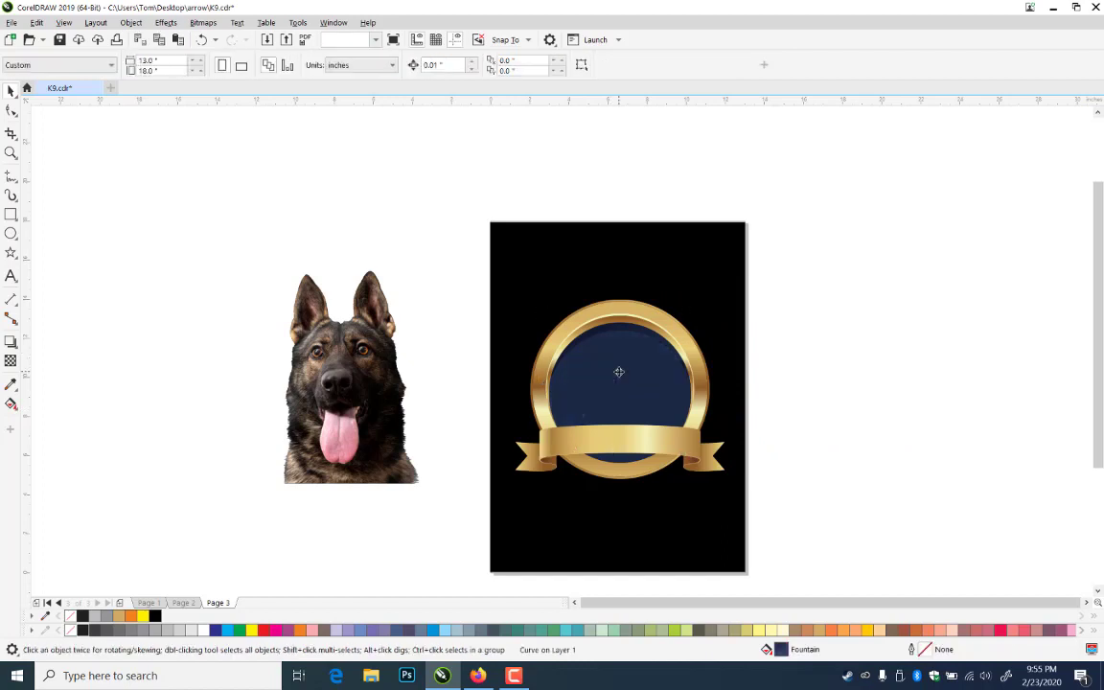
{"action": "left_click", "coordinate": [619, 373]}
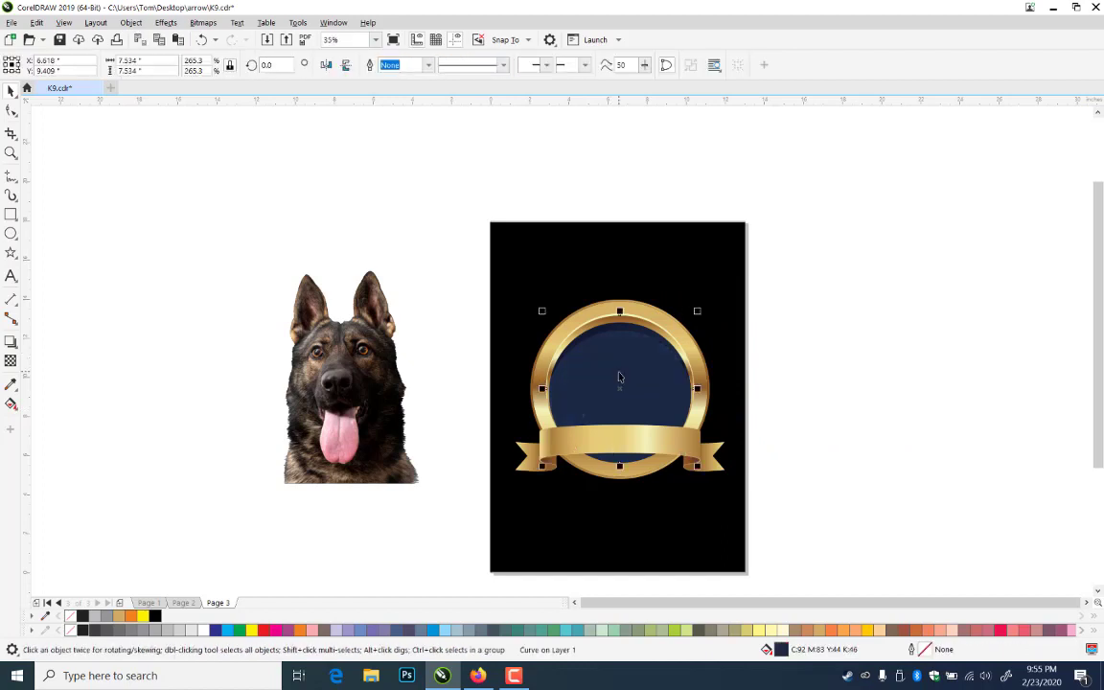
{"action": "key", "text": "Delete"}
{"action": "left_click", "coordinate": [619, 331]}
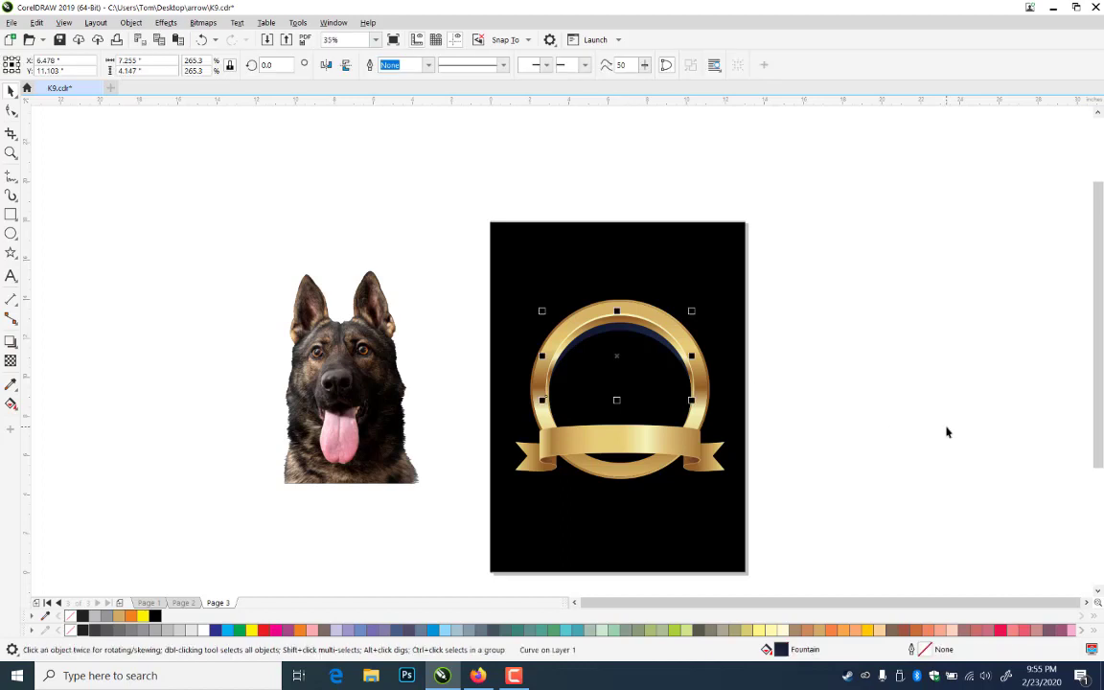
{"action": "key", "text": "Delete"}
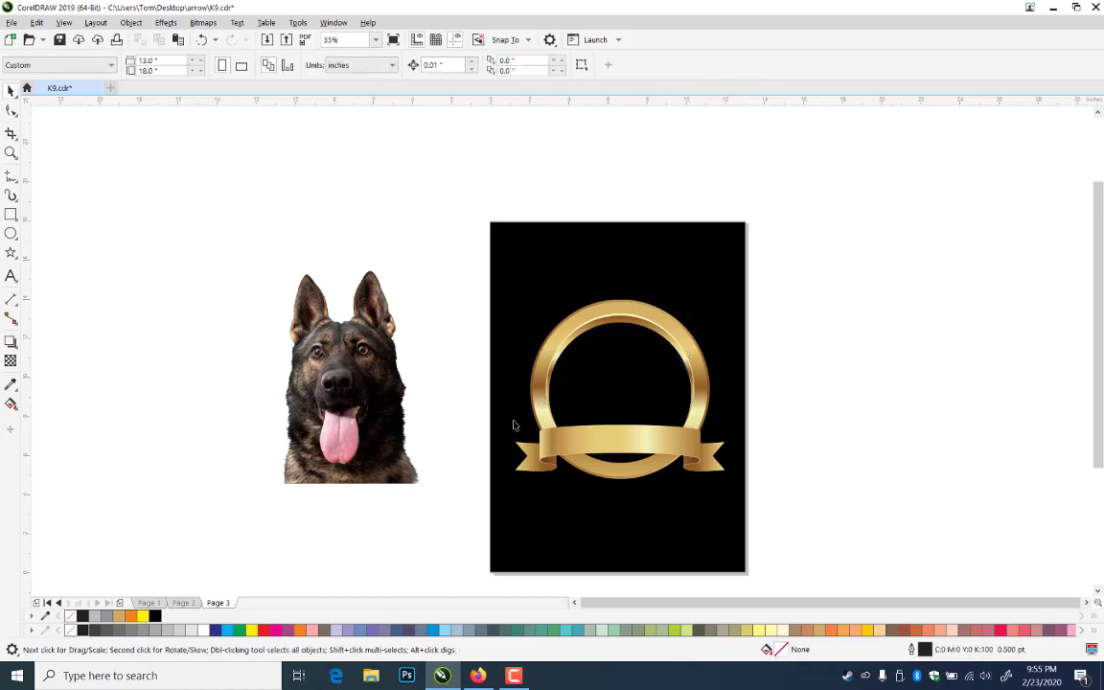
- Group all the gold badge parts and centre the group horizontally and vertically on the black background
{"action": "left_click", "coordinate": [365, 390]}
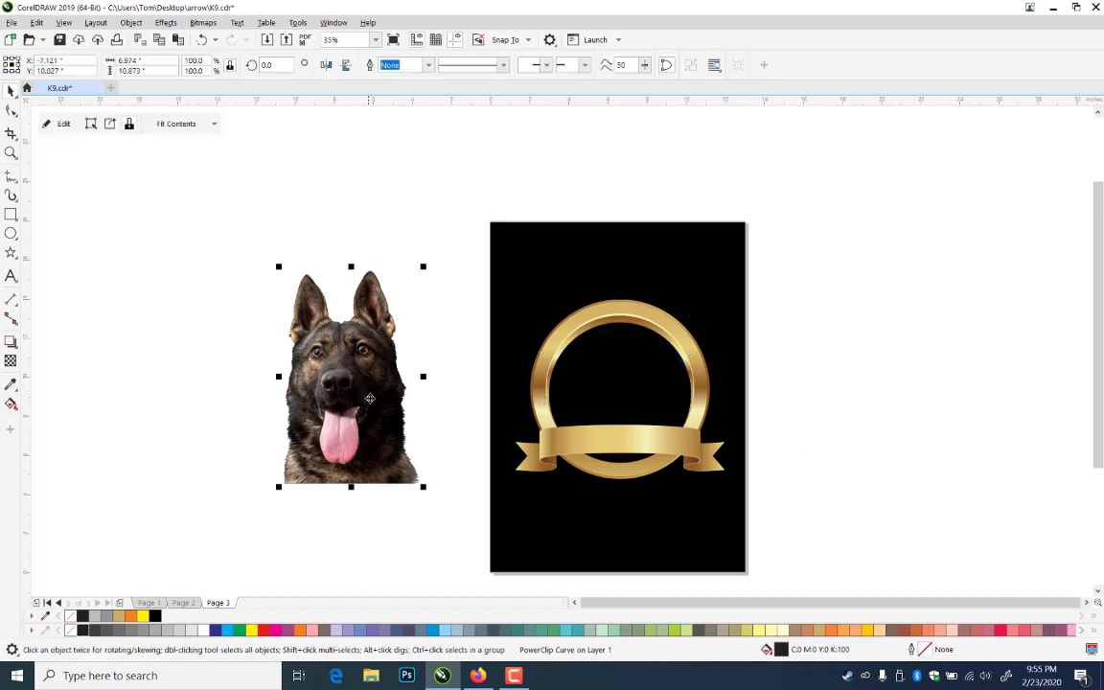
{"action": "left_click", "coordinate": [779, 342]}
{"action": "left_click_drag", "start_coordinate": [837, 263], "coordinate": [451, 537]}
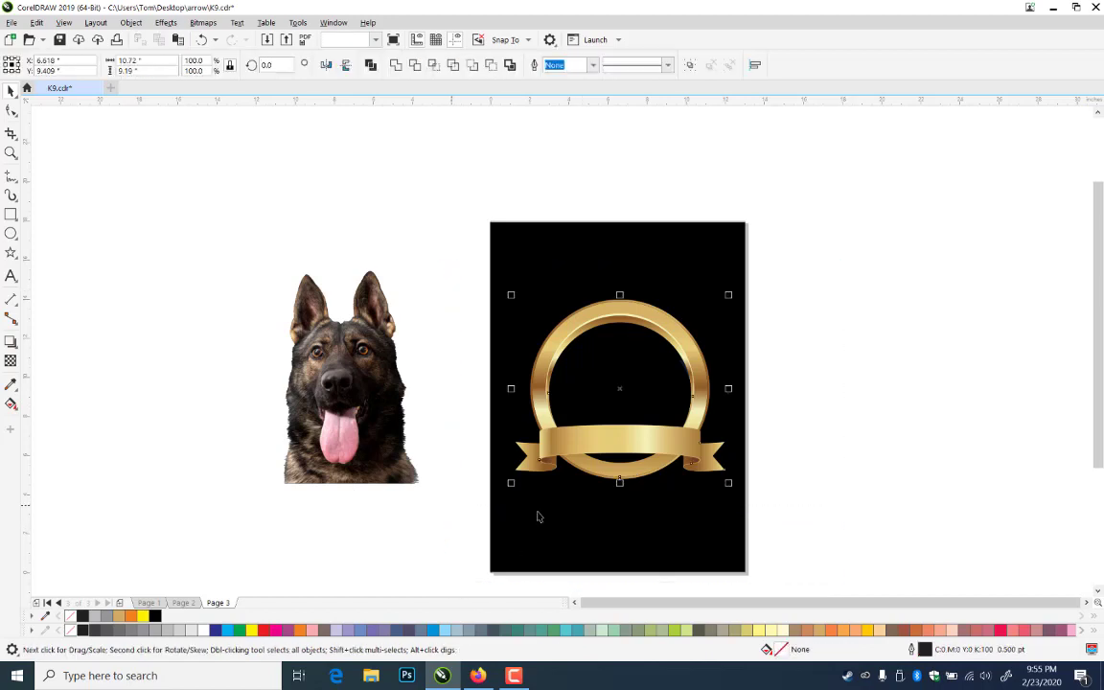
{"action": "key", "text": "ctrl+g"}
{"action": "left_click_drag", "start_coordinate": [659, 444], "coordinate": [653, 446]}
{"action": "left_click", "coordinate": [702, 259], "text": "shift"}
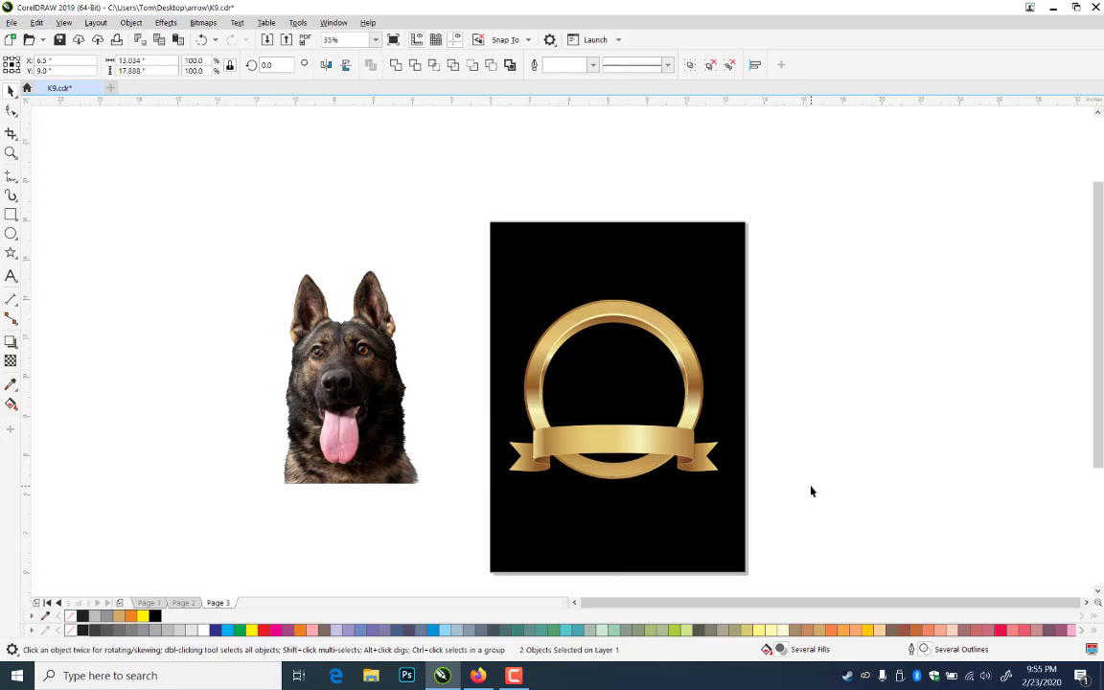
{"action": "key", "text": "e"}
{"action": "key", "text": "c"}
- Move the clipped dog onto the badge and scale it down to about 5.65 by 8.8 inches, its lower edge behind the ribbon
{"action": "left_click", "coordinate": [344, 399]}
{"action": "left_click_drag", "start_coordinate": [344, 399], "coordinate": [607, 355]}
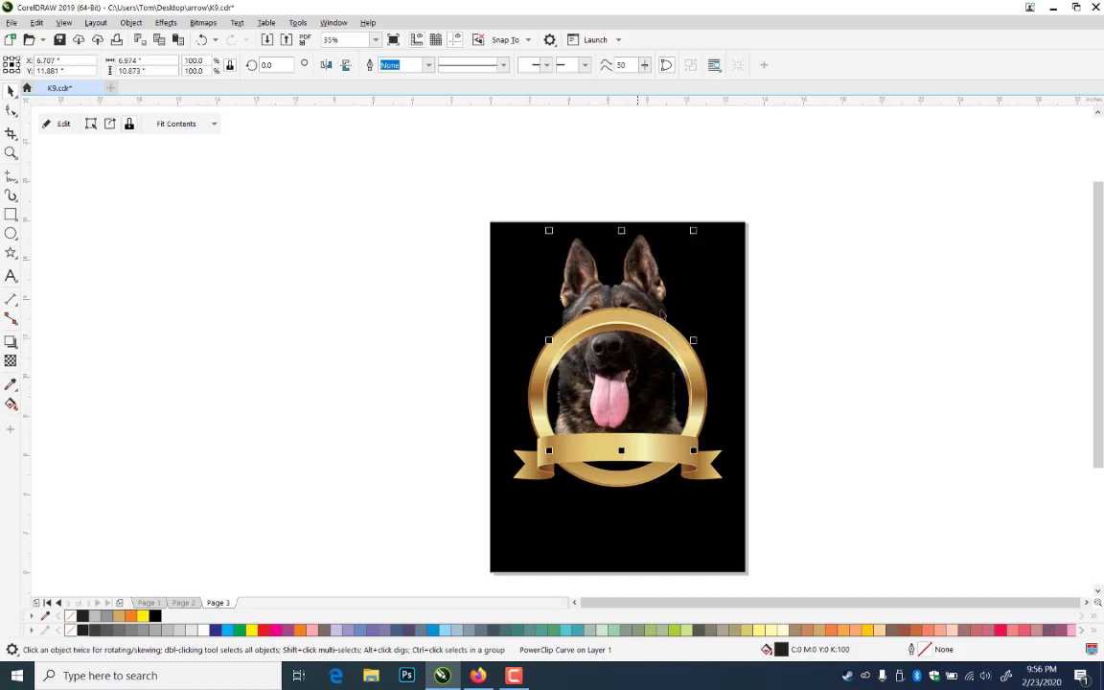
{"action": "left_click_drag", "start_coordinate": [693, 230], "coordinate": [673, 261]}
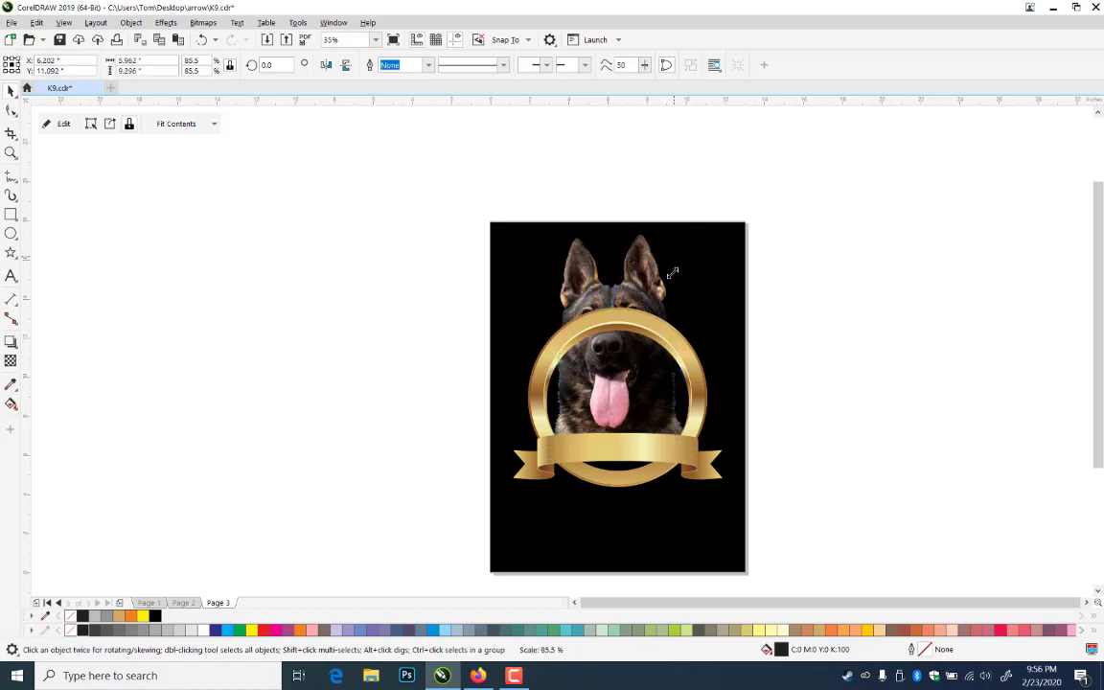
{"action": "left_click_drag", "start_coordinate": [641, 411], "coordinate": [647, 408]}
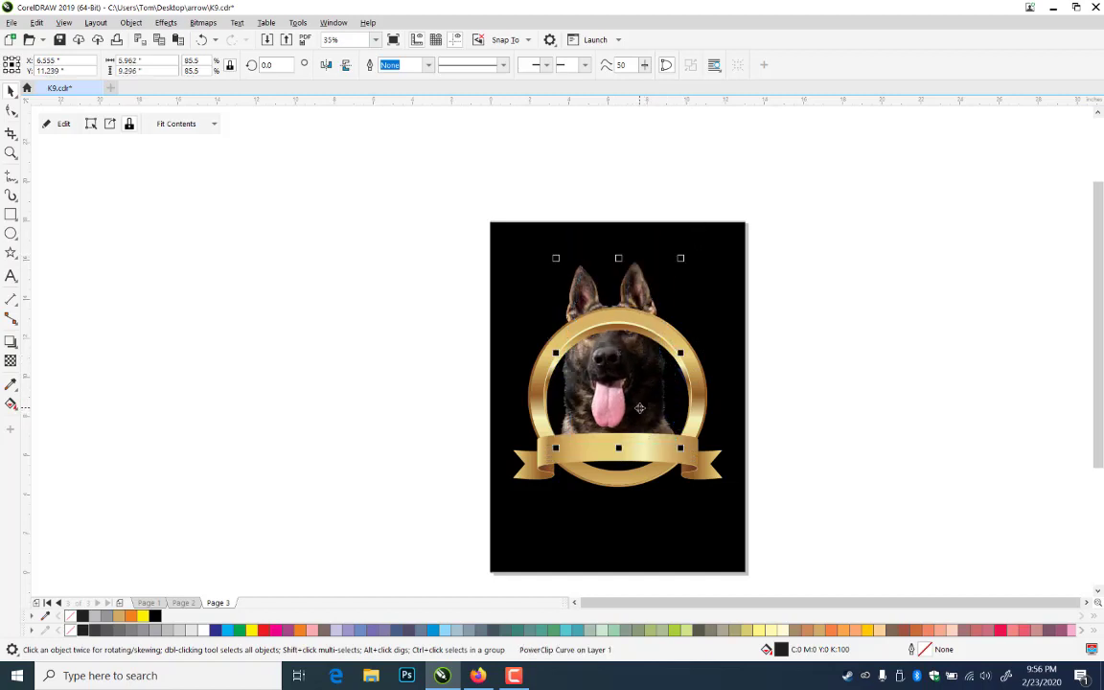
{"action": "mouse_move", "coordinate": [559, 265]}
{"action": "left_mouse_down"}
{"action": "mouse_move", "coordinate": [571, 289]}
{"action": "mouse_move", "coordinate": [561, 267]}
{"action": "left_mouse_up"}
{"action": "left_click", "coordinate": [834, 411]}
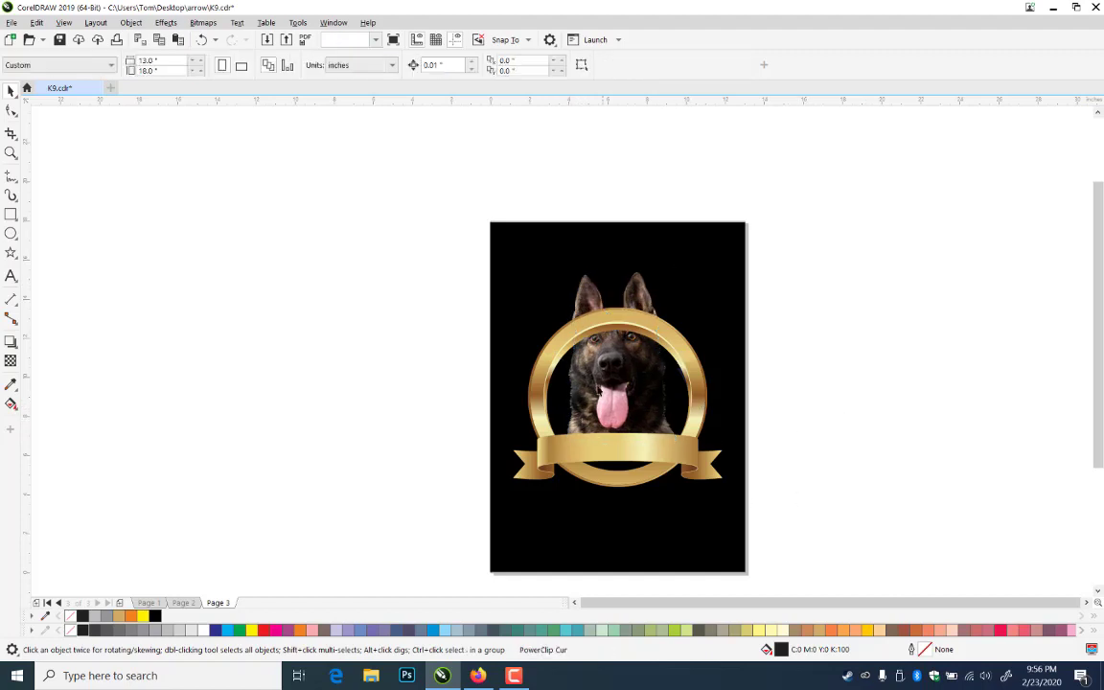
- Bring the clipped dog in front of the gold badge
{"action": "left_click", "coordinate": [632, 387]}
{"action": "left_click", "coordinate": [12, 154]}
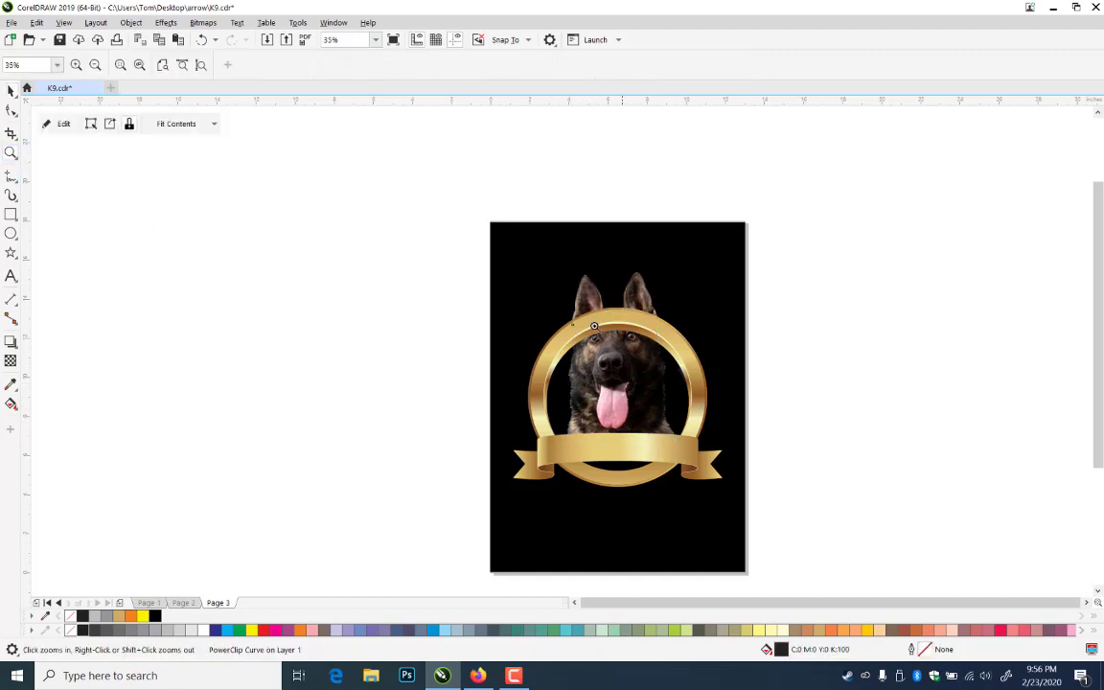
{"action": "left_click_drag", "start_coordinate": [497, 257], "coordinate": [771, 501]}
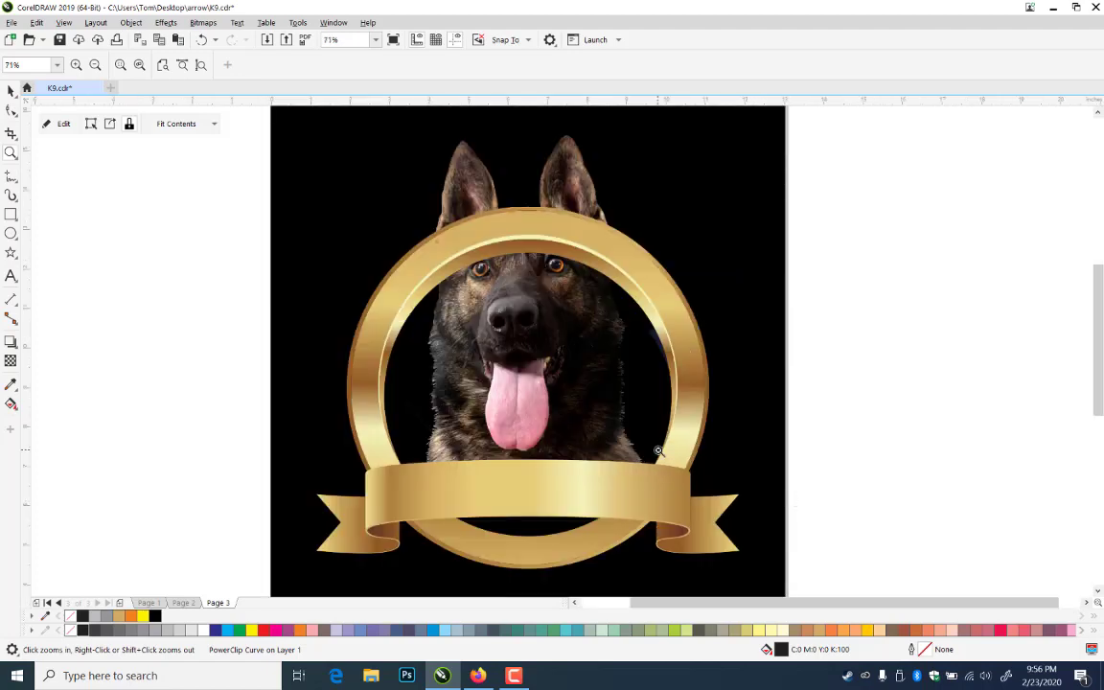
{"action": "left_click", "coordinate": [10, 88]}
{"action": "left_click", "coordinate": [505, 388]}
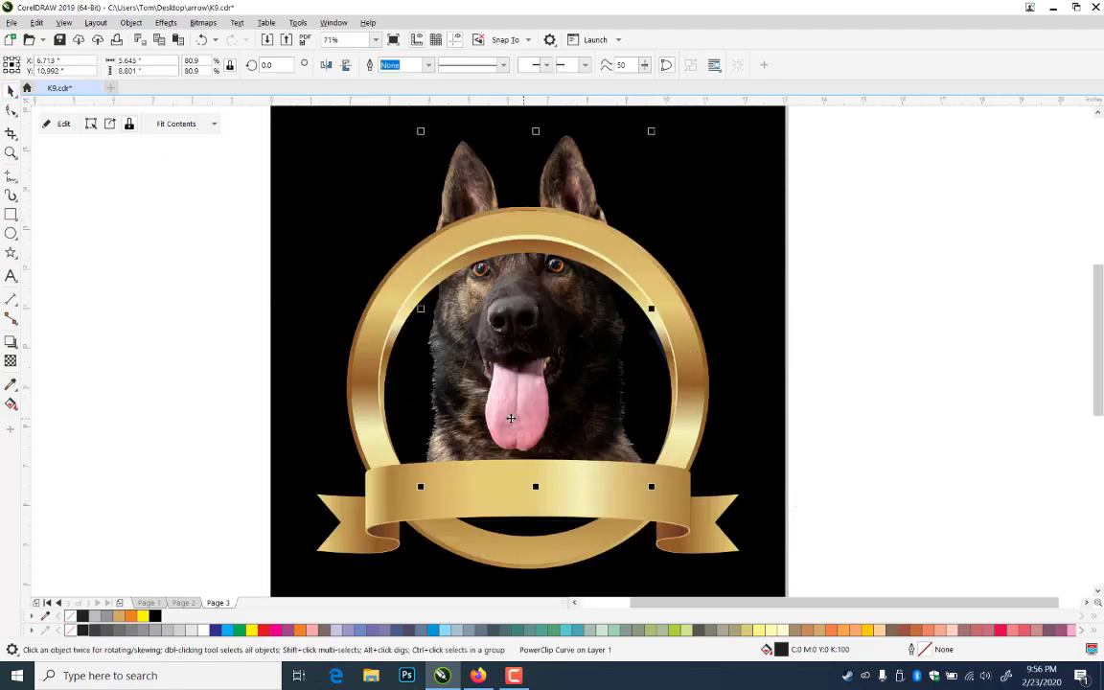
{"action": "left_click", "coordinate": [864, 337]}
{"action": "left_click", "coordinate": [572, 391]}
{"action": "left_click", "coordinate": [875, 432]}
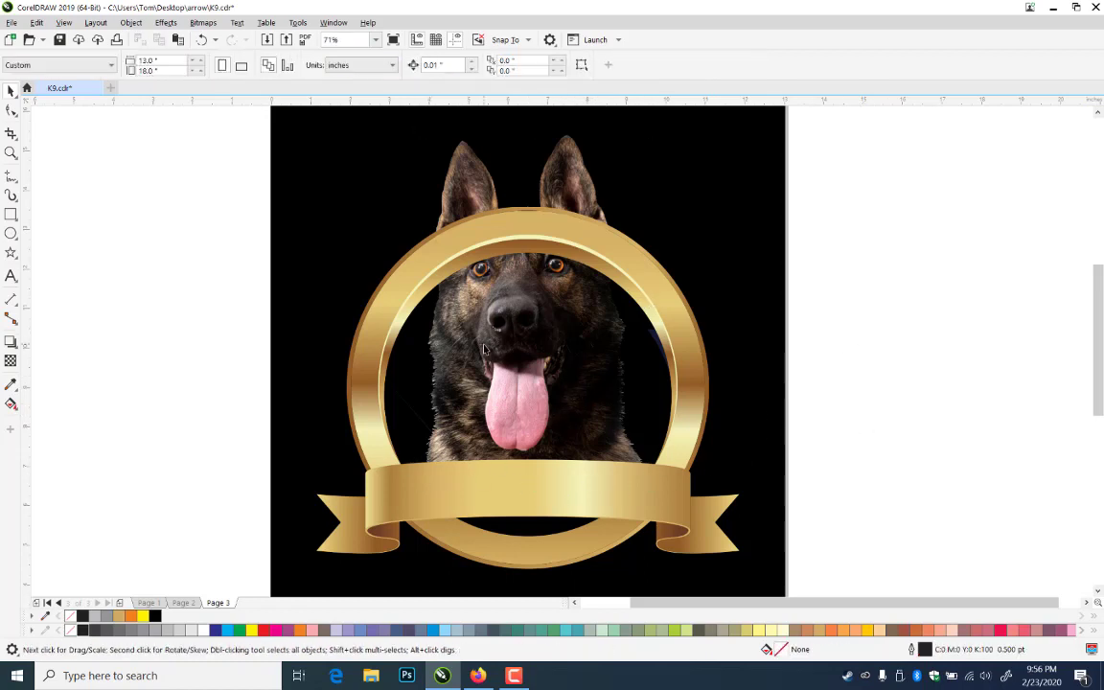
{"action": "left_click", "coordinate": [528, 348]}
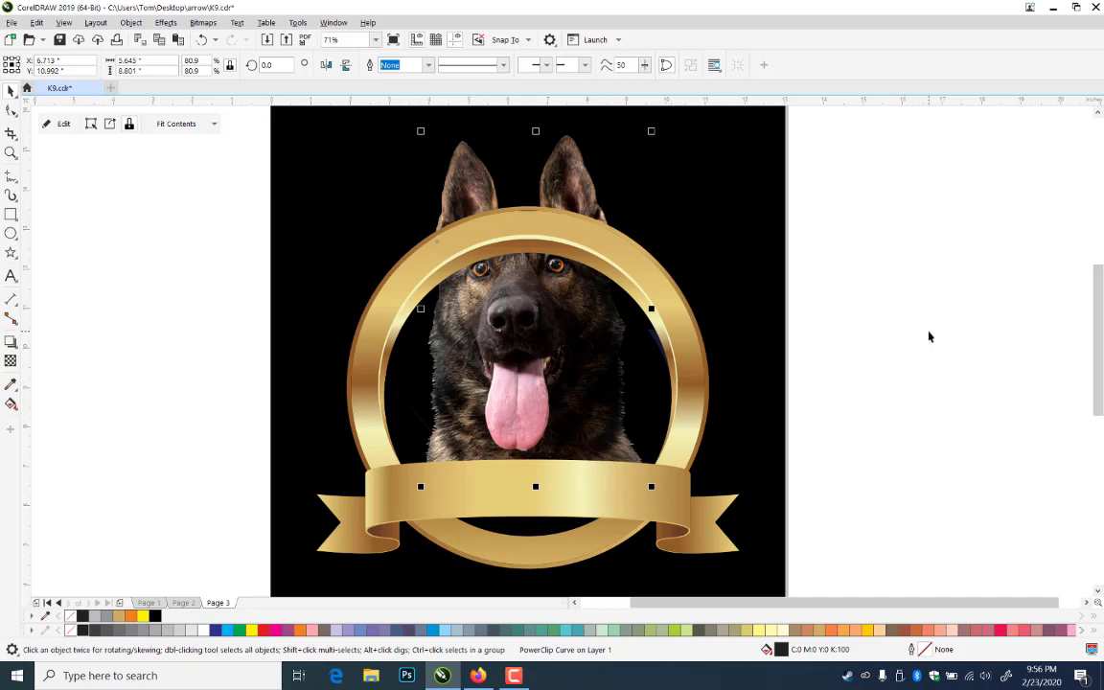
{"action": "key", "text": "shift+Page_Up"}
{"action": "left_click", "coordinate": [948, 337]}
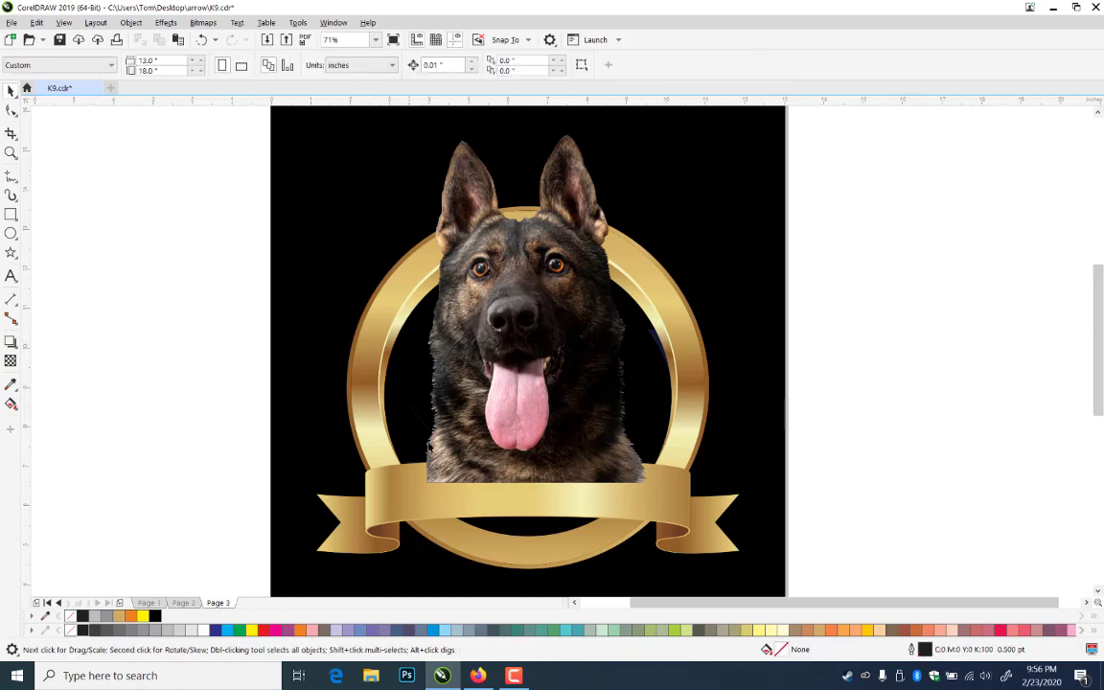
- Draw a closed straight-sided outline about 7.43 by 1.94 inches around the dog's lower chest, passing below the tongue and down over the ribbon
{"action": "left_click", "coordinate": [10, 175]}
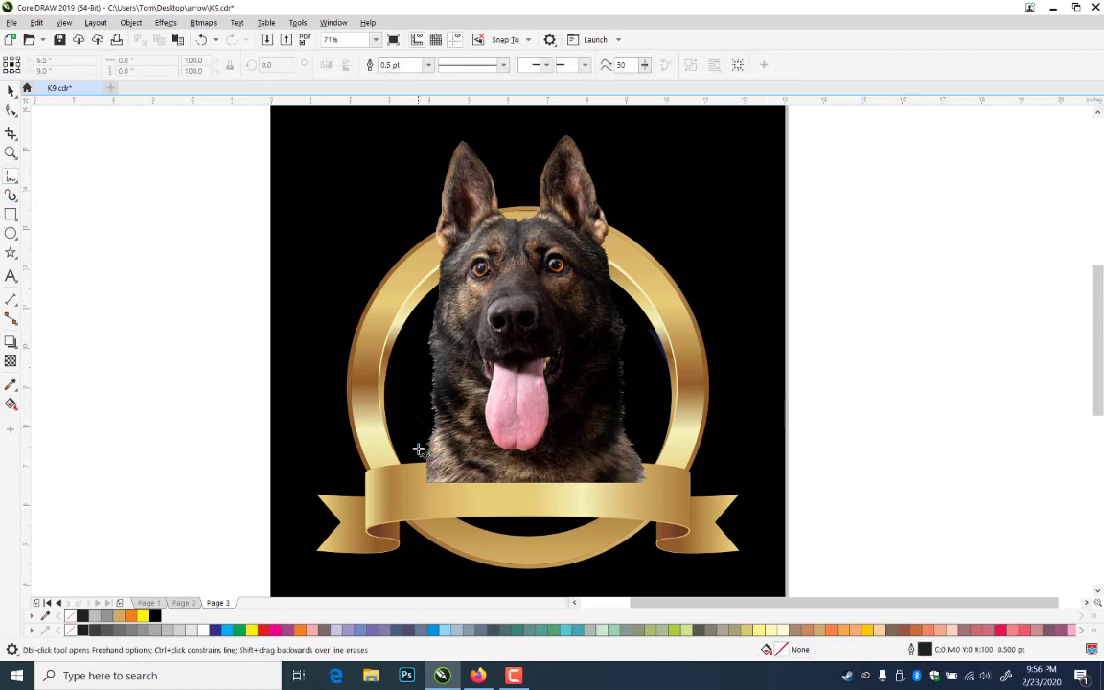
{"action": "left_click", "coordinate": [417, 445]}
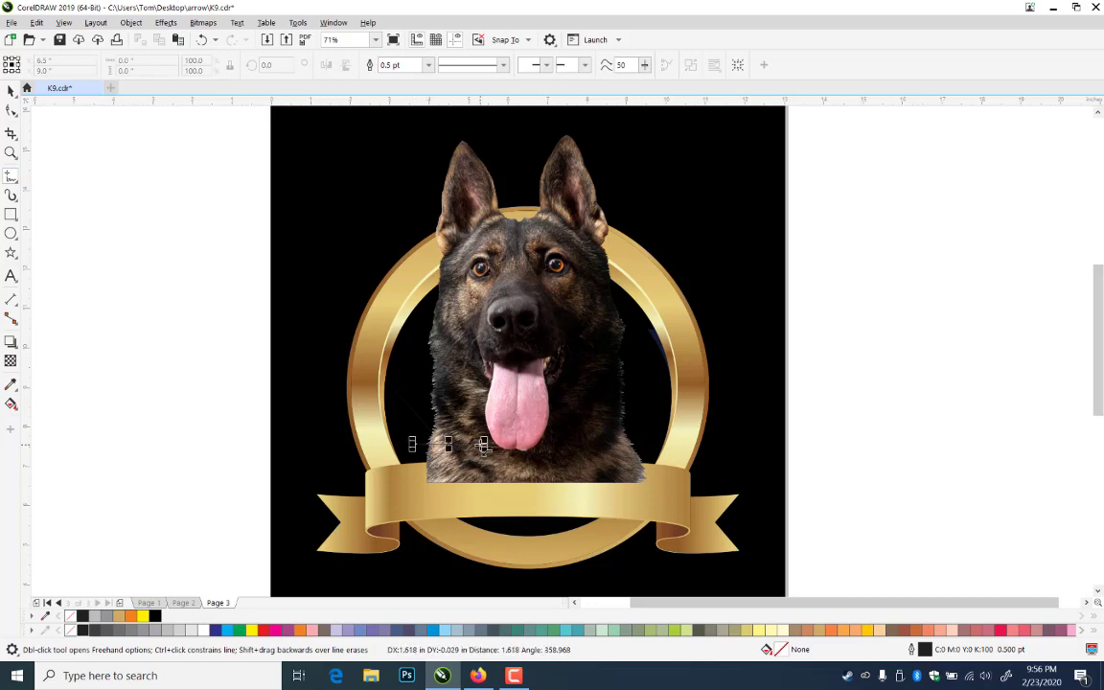
{"action": "left_click", "coordinate": [499, 448]}
{"action": "left_click", "coordinate": [498, 449]}
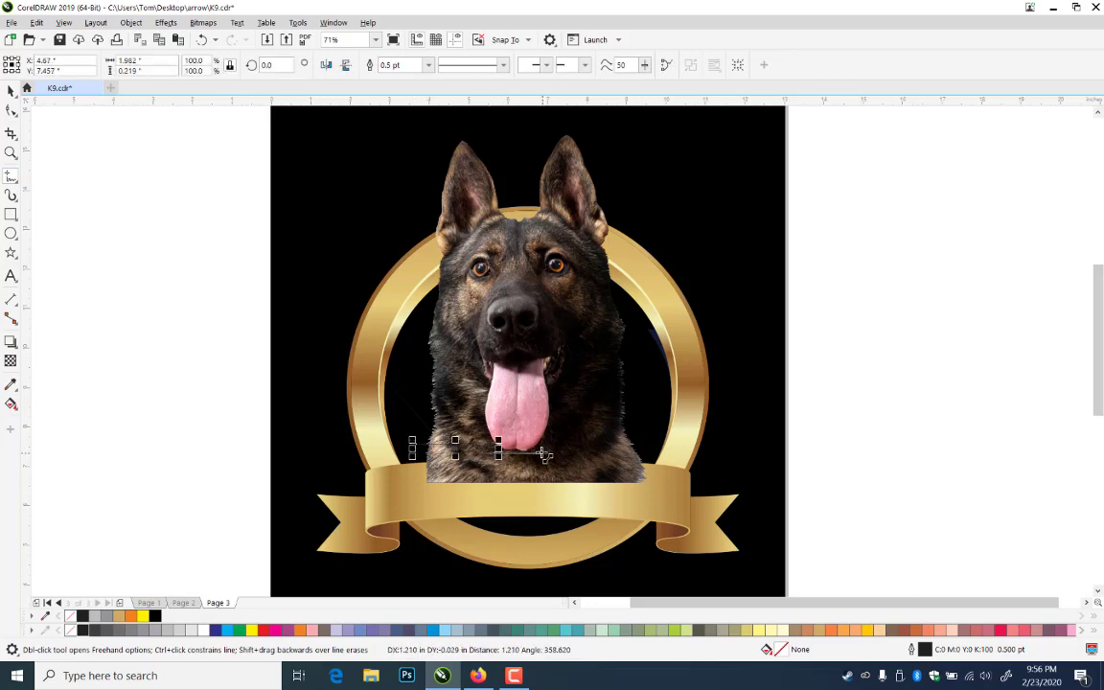
{"action": "left_click", "coordinate": [544, 448]}
{"action": "double_click", "coordinate": [561, 443]}
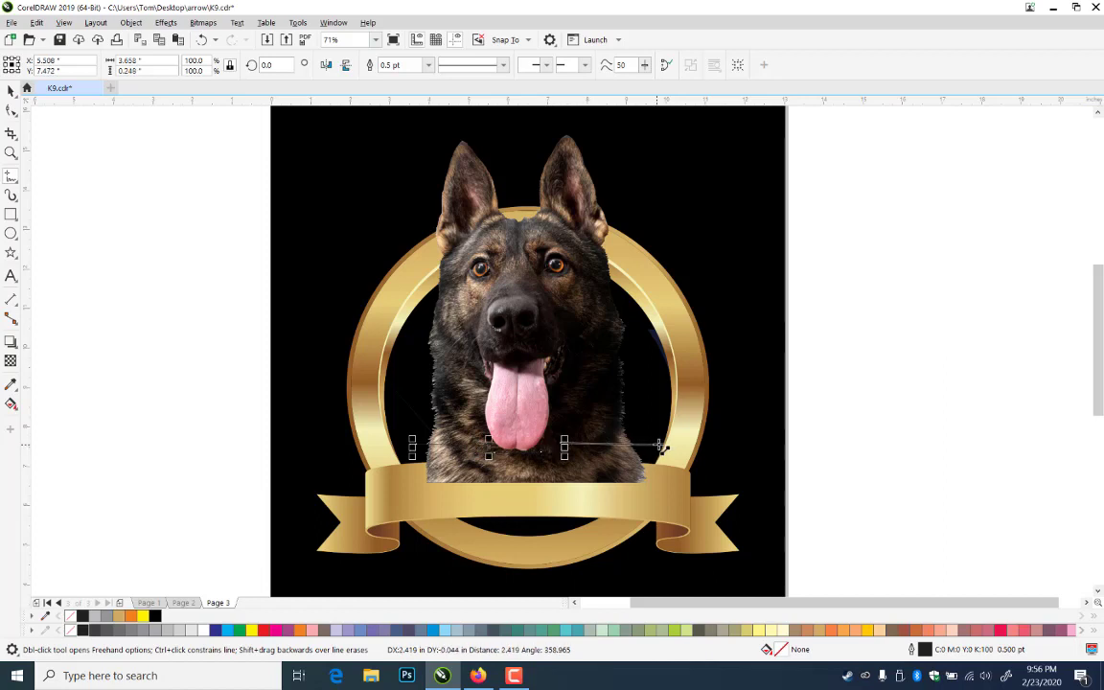
{"action": "double_click", "coordinate": [652, 440]}
{"action": "double_click", "coordinate": [684, 518]}
{"action": "left_click", "coordinate": [390, 503]}
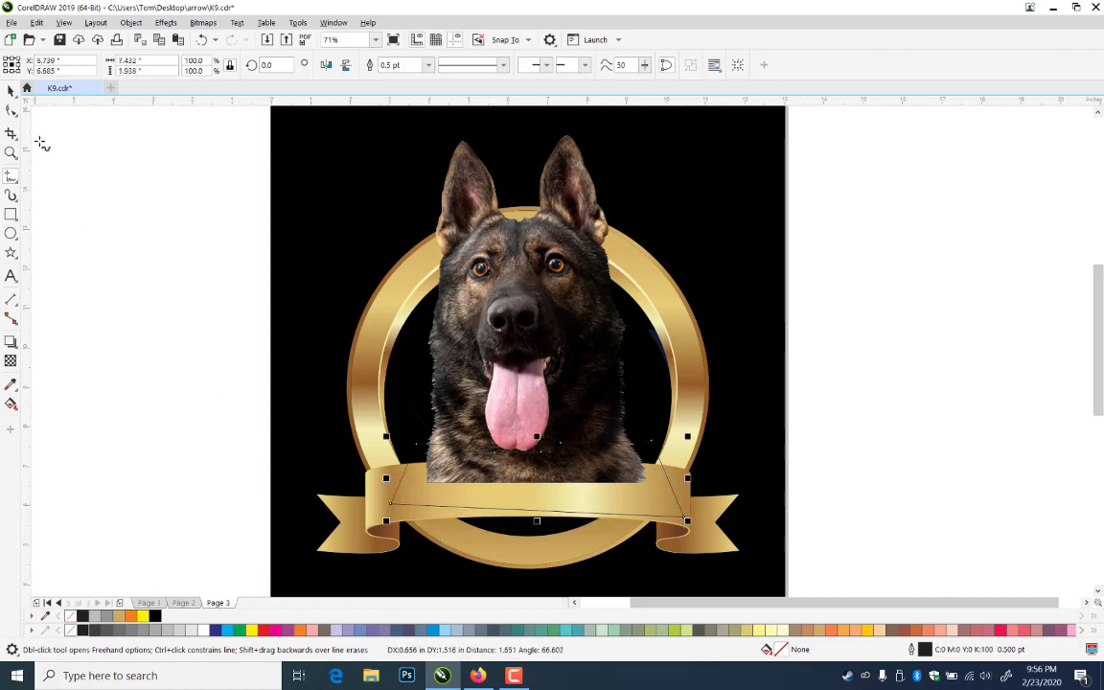
{"action": "left_click", "coordinate": [11, 89]}
{"action": "left_click", "coordinate": [158, 420]}
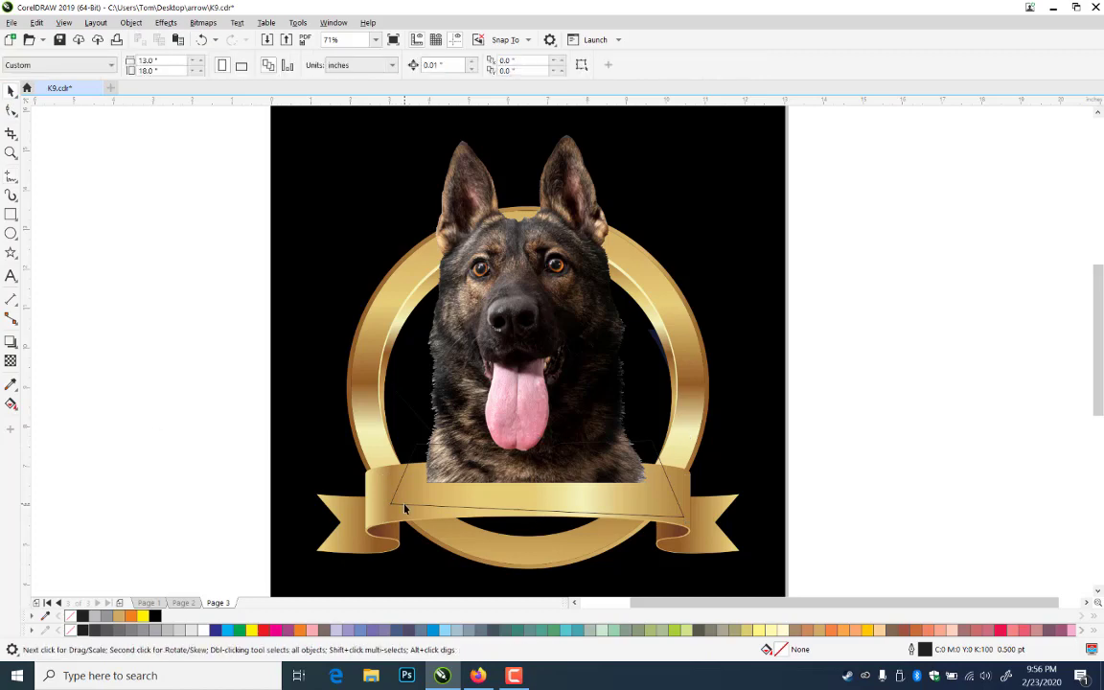
- Trim the dog's lower chest with the drawn outline, then delete the outline
{"action": "left_click", "coordinate": [405, 506]}
{"action": "left_click", "coordinate": [449, 433], "text": "shift"}
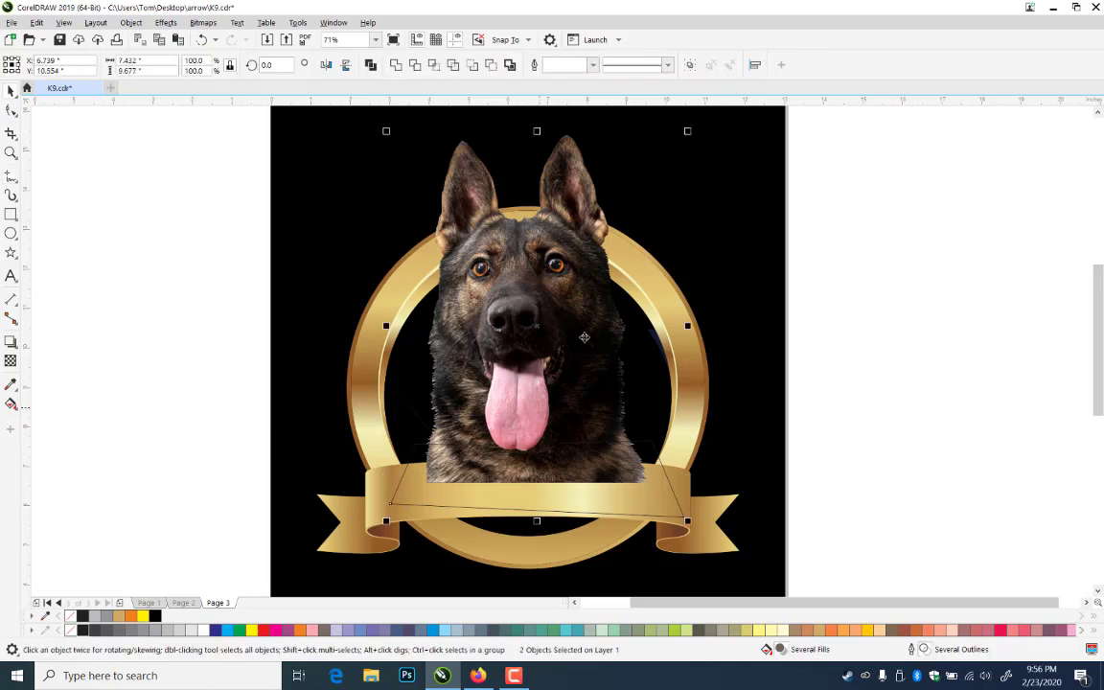
{"action": "left_click", "coordinate": [416, 66]}
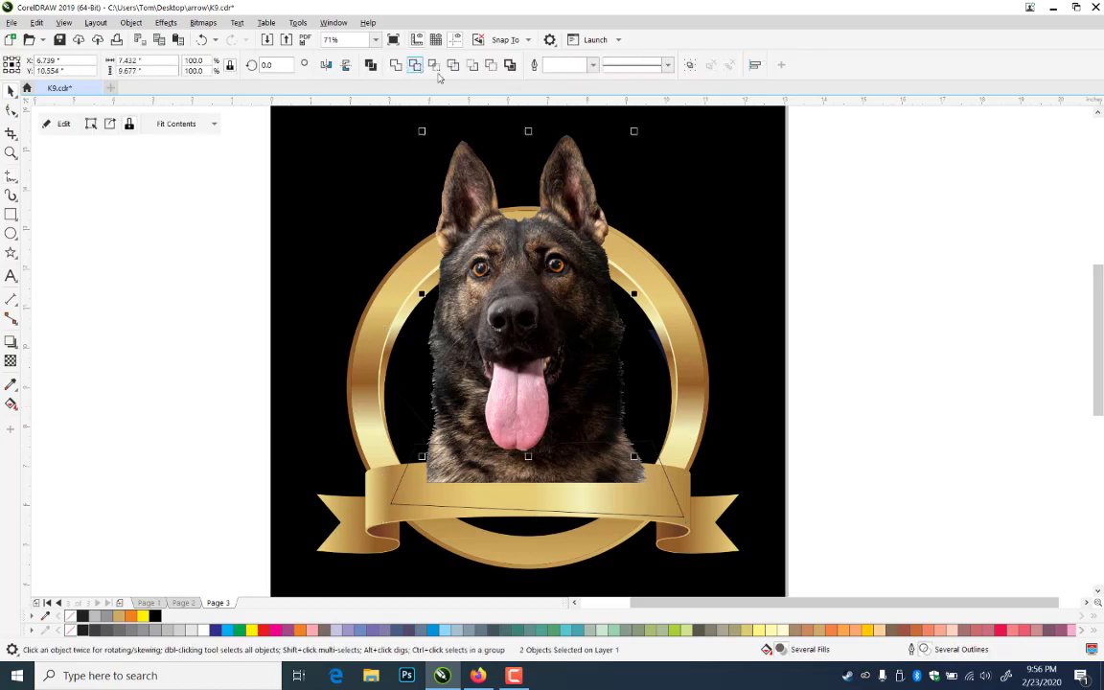
{"action": "left_click", "coordinate": [997, 419]}
{"action": "left_click", "coordinate": [655, 449]}
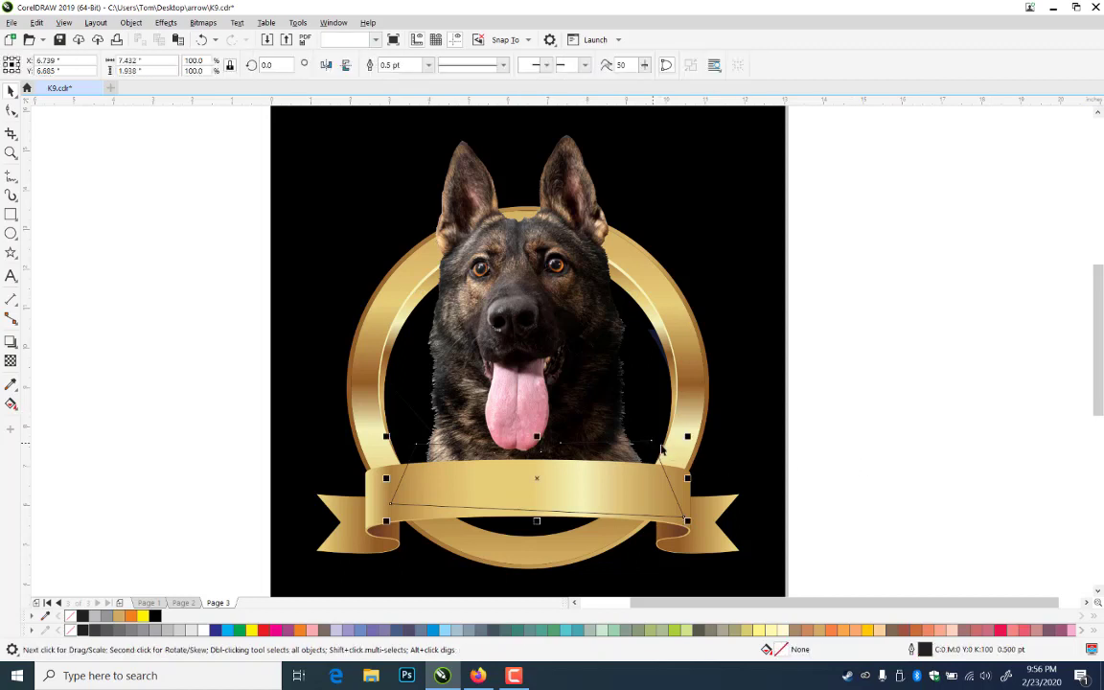
{"action": "left_click", "coordinate": [956, 467]}
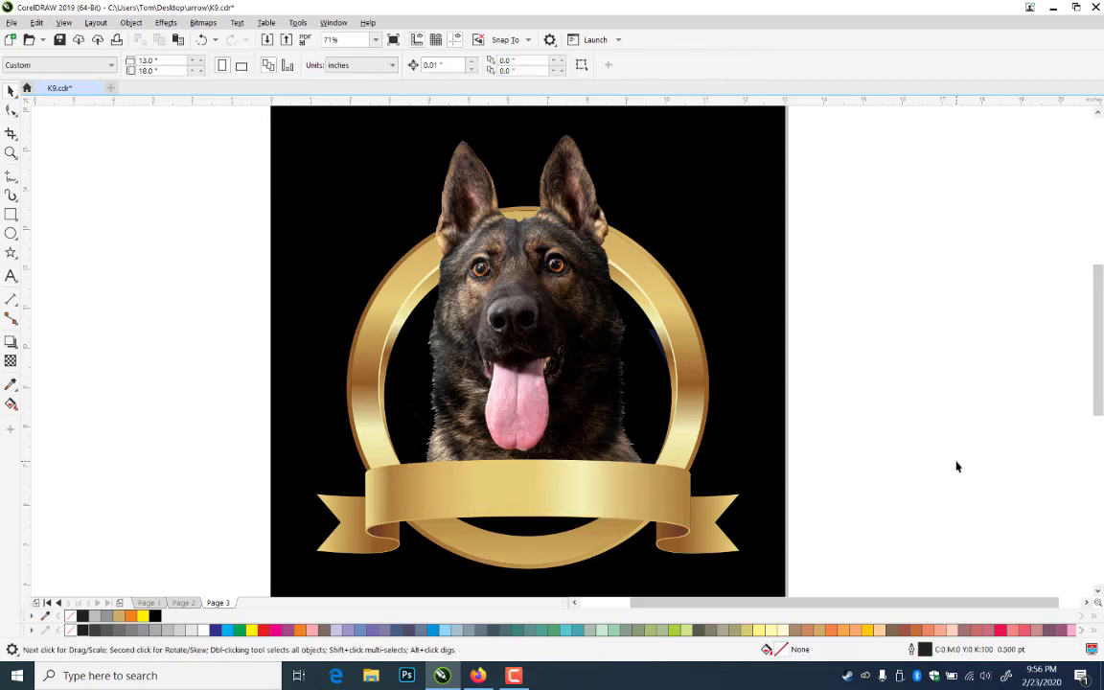
- Switch the document to wireframe view for a close look at the dog's lower chest and the stray diagonal line
{"action": "left_click", "coordinate": [11, 152]}
{"action": "left_click_drag", "start_coordinate": [394, 365], "coordinate": [635, 461]}
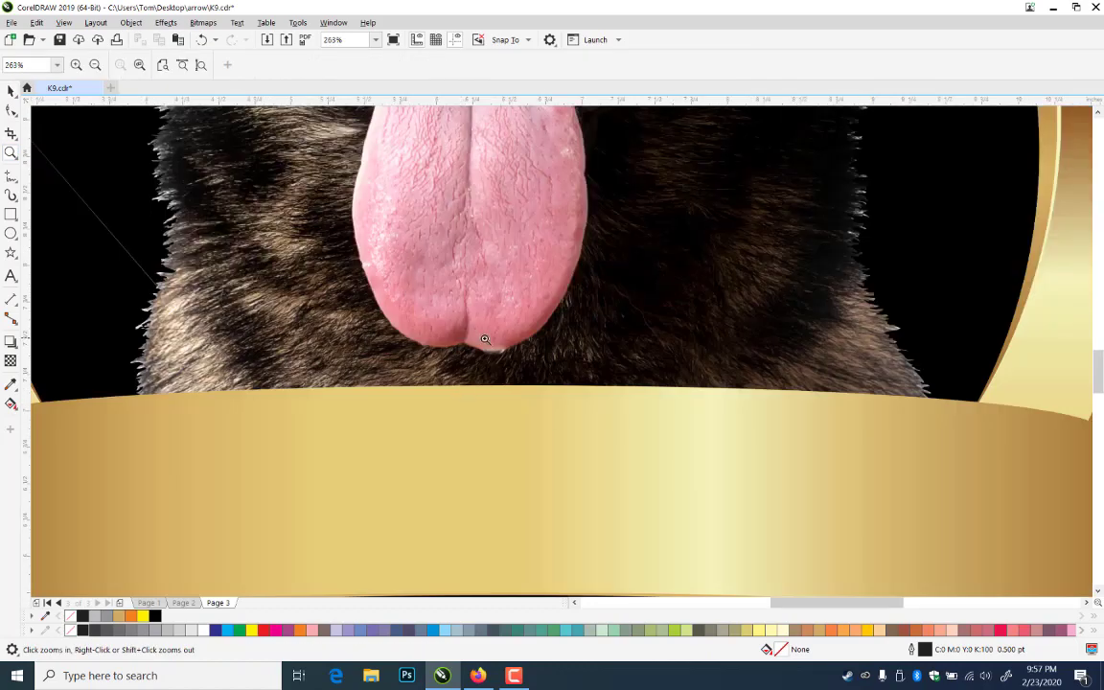
{"action": "left_click", "coordinate": [10, 89]}
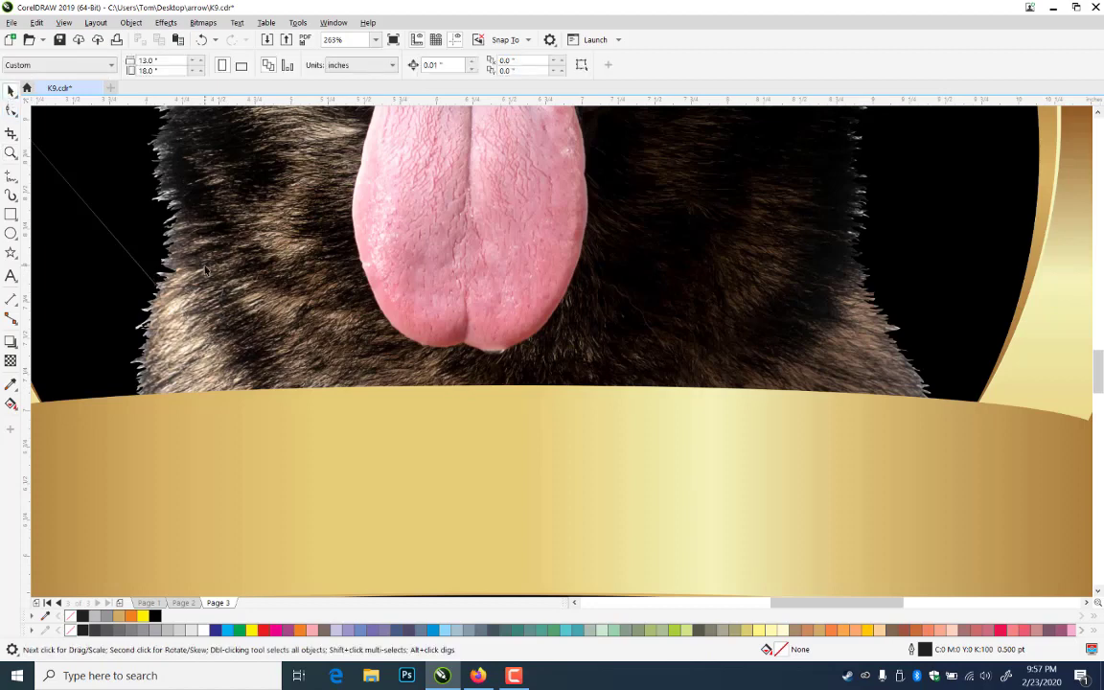
{"action": "key", "text": "alt+v"}
{"action": "key", "text": "w"}
{"action": "key", "text": "z"}
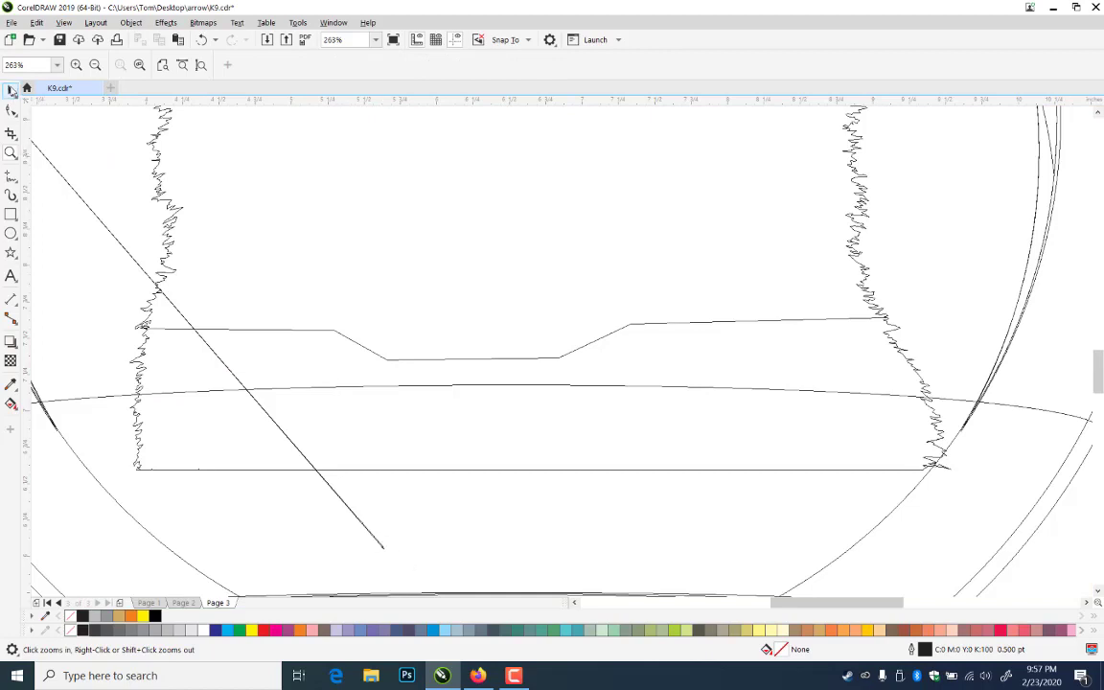
- Remove the nodes at the lower end of the stray diagonal line, then delete the rest of the line
{"action": "left_click", "coordinate": [10, 89]}
{"action": "left_click", "coordinate": [11, 109]}
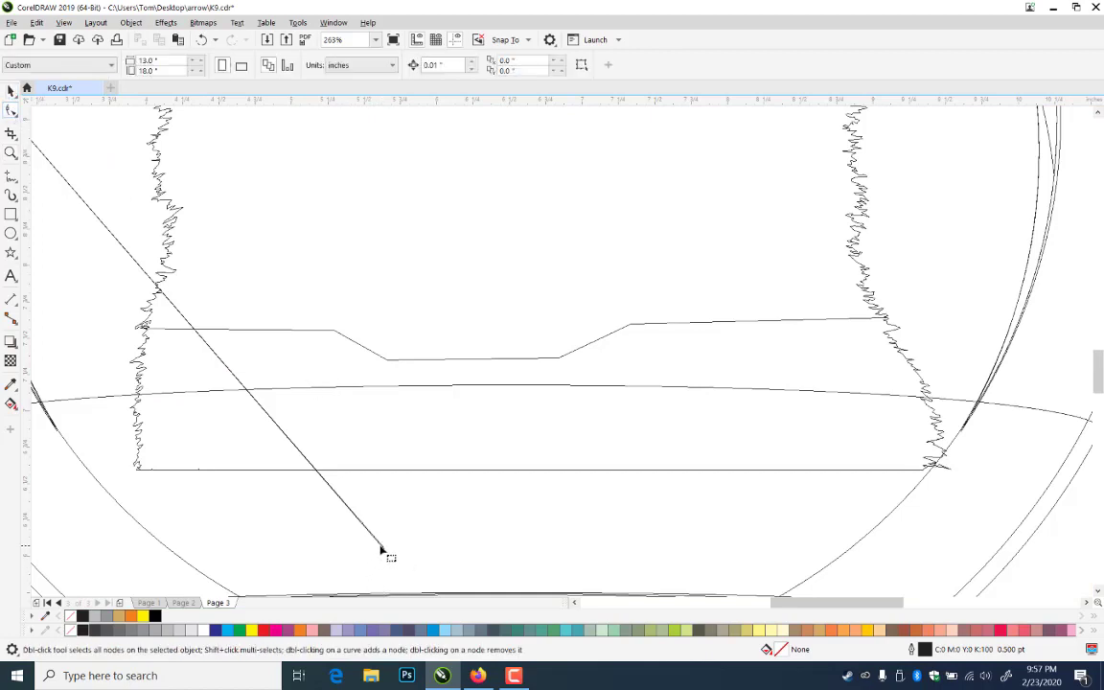
{"action": "left_click", "coordinate": [380, 551]}
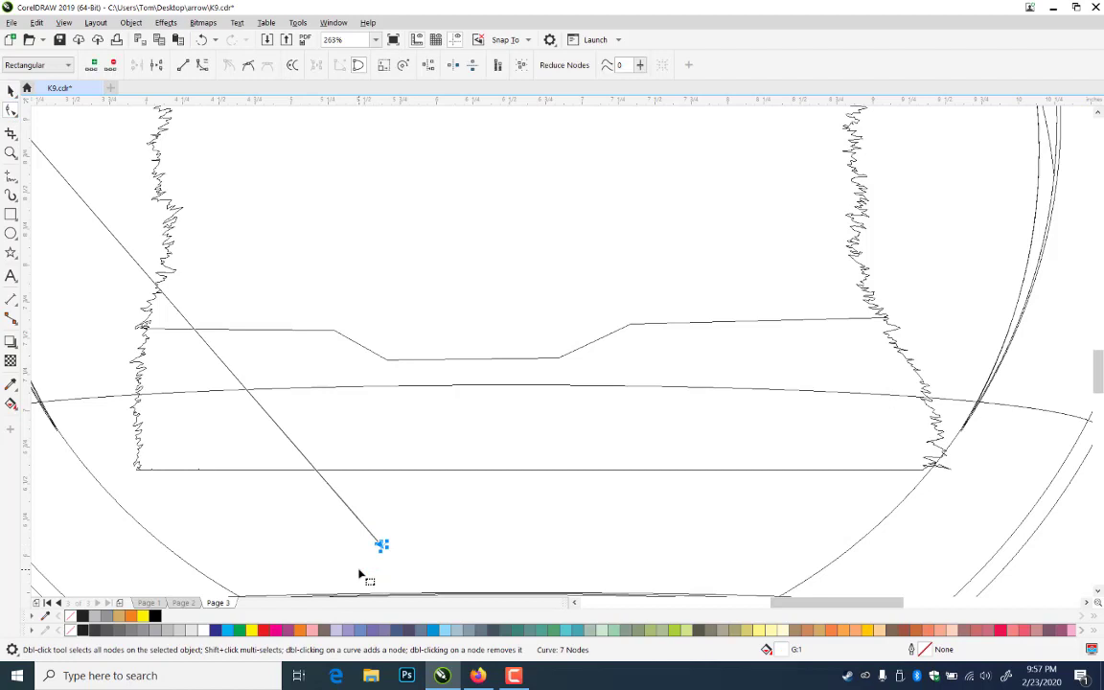
{"action": "key", "text": "Delete"}
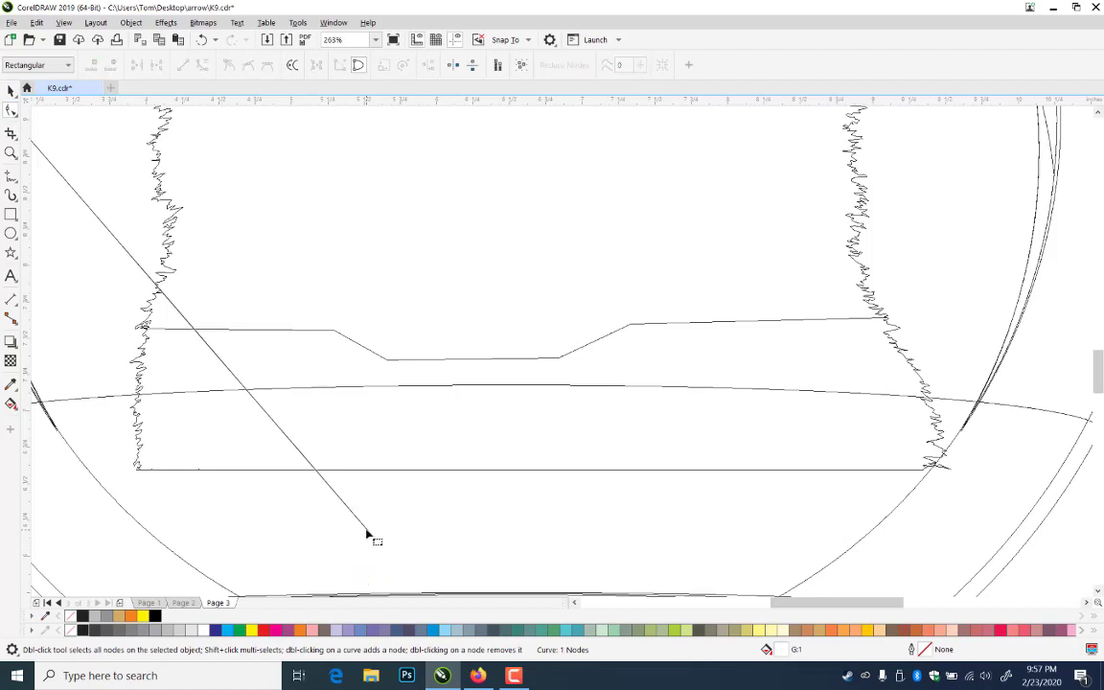
{"action": "double_click", "coordinate": [11, 152]}
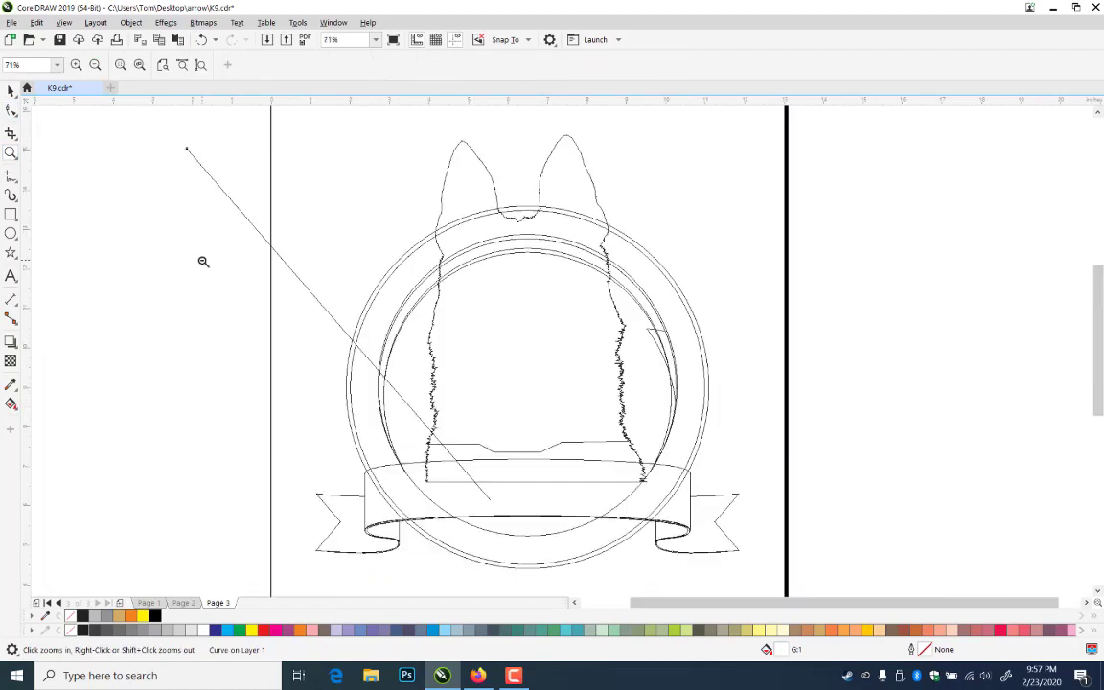
{"action": "left_click", "coordinate": [10, 109]}
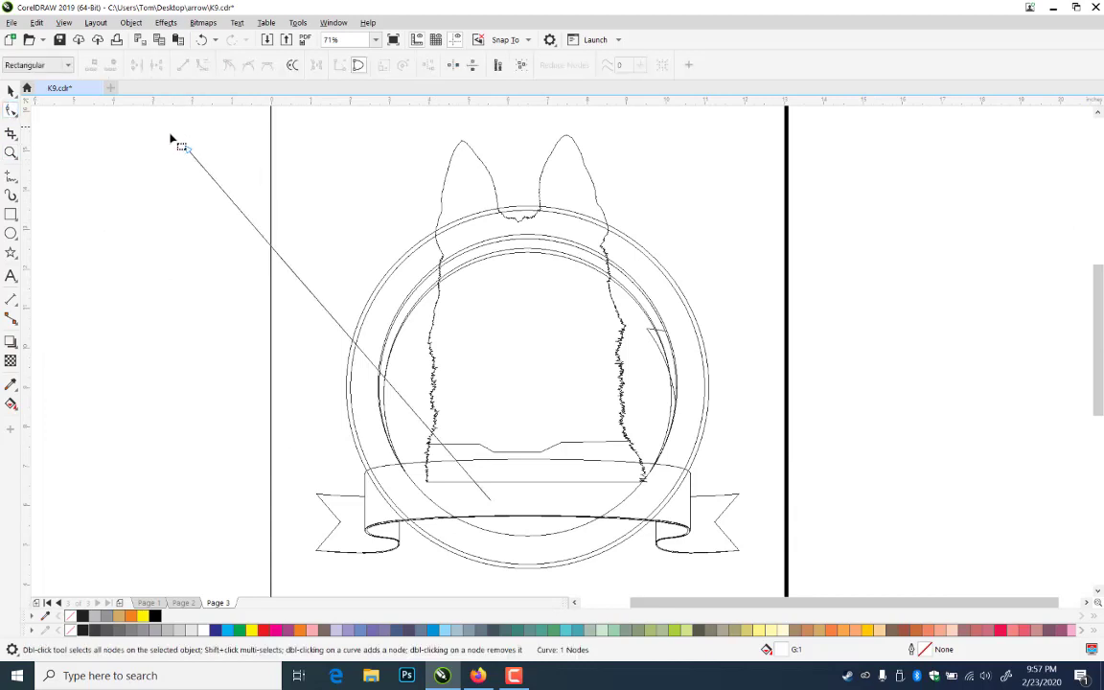
{"action": "key", "text": "Delete"}
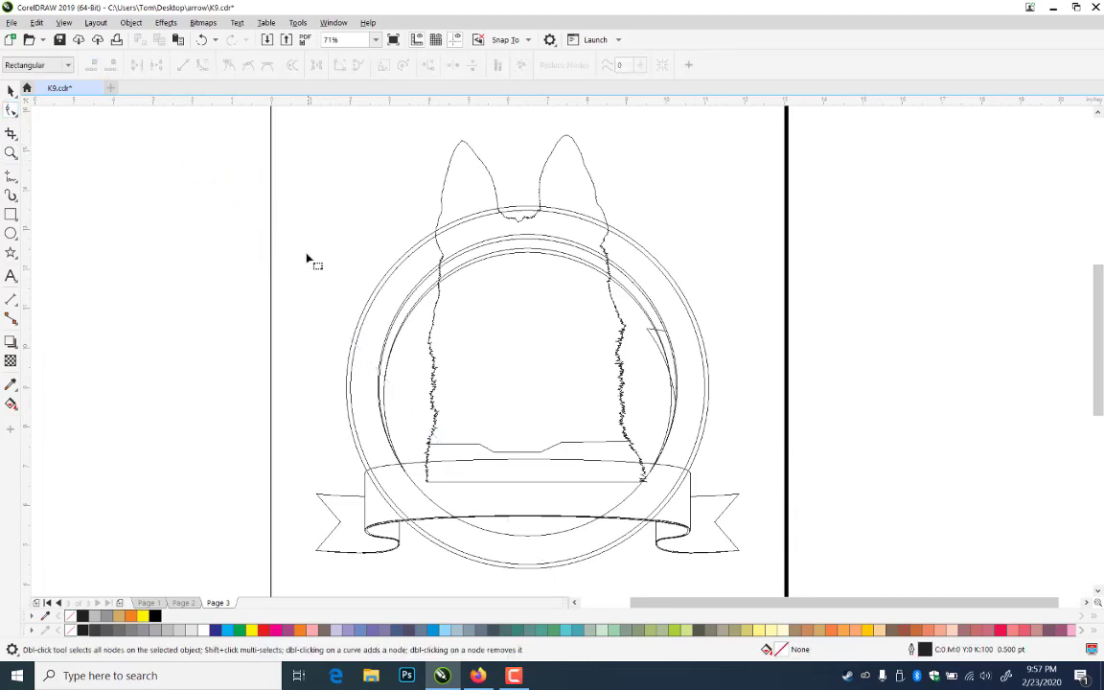
- Select the stray curve inside the badge group near the ring's inner right edge, pull it out of the badge and delete it
{"action": "key", "text": "space"}
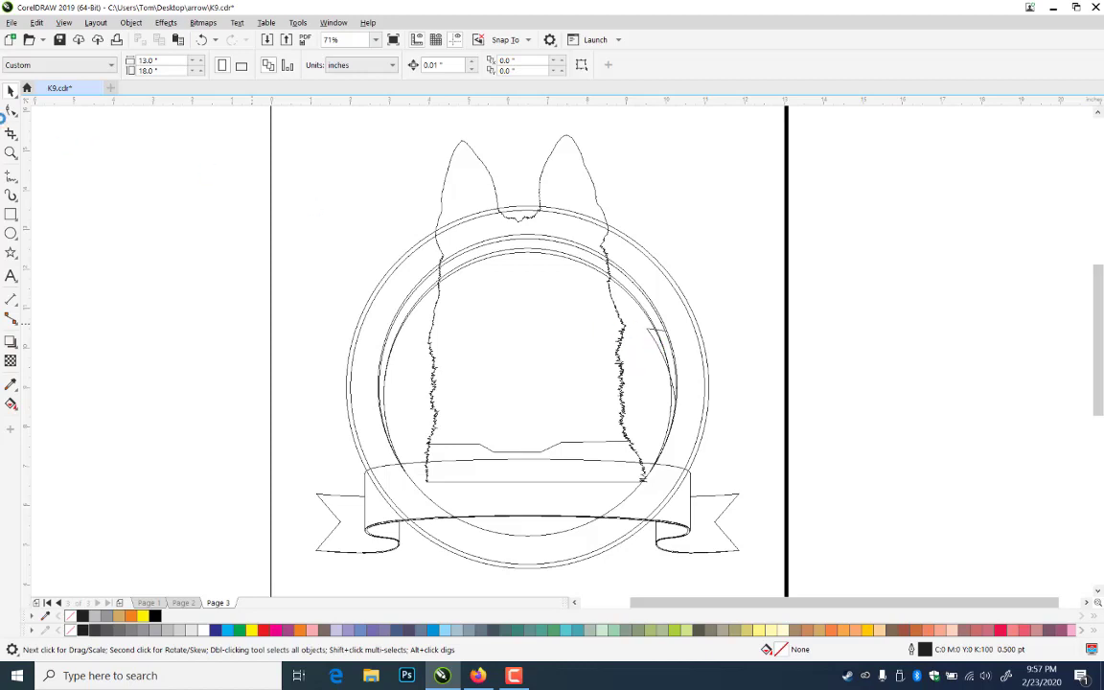
{"action": "left_click", "coordinate": [652, 339]}
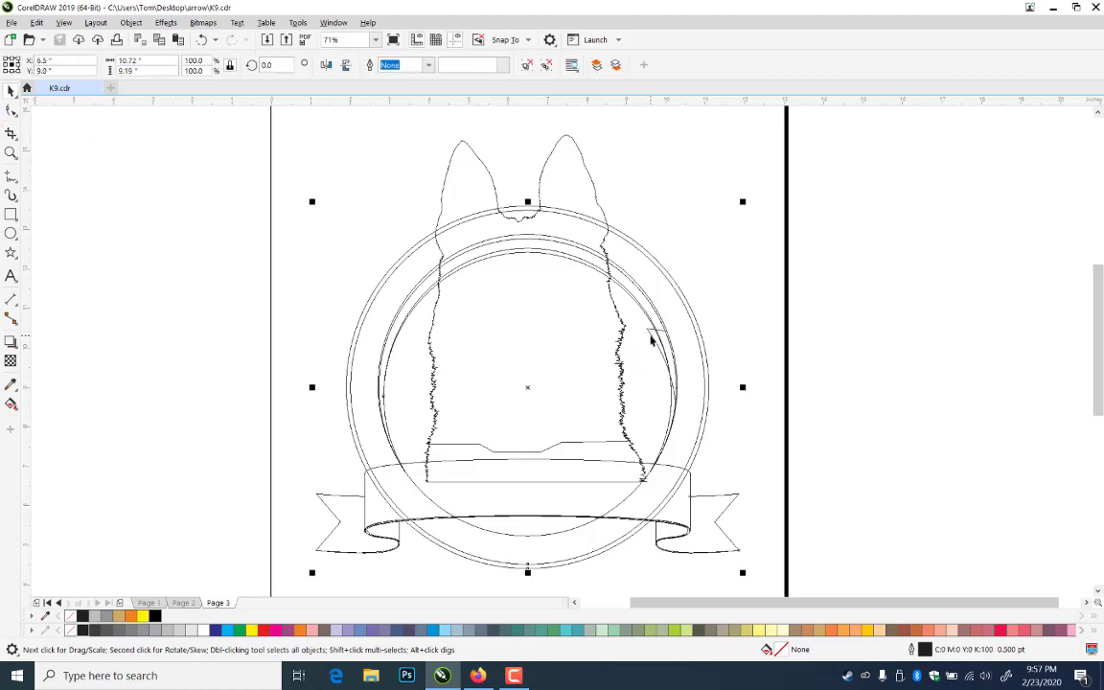
{"action": "left_click", "coordinate": [652, 334], "text": "ctrl"}
{"action": "left_click", "coordinate": [653, 337]}
{"action": "left_click", "coordinate": [654, 336], "text": "ctrl"}
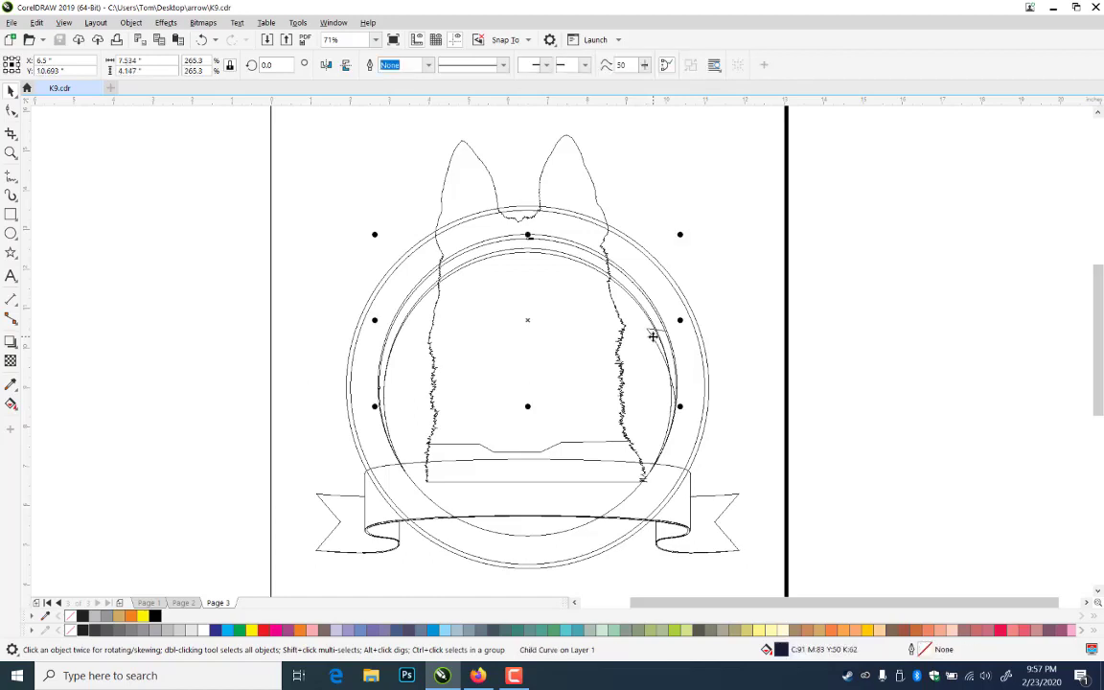
{"action": "left_click", "coordinate": [653, 334]}
{"action": "left_click", "coordinate": [653, 334], "text": "ctrl"}
{"action": "left_click", "coordinate": [784, 343]}
{"action": "left_click", "coordinate": [653, 334], "text": "ctrl"}
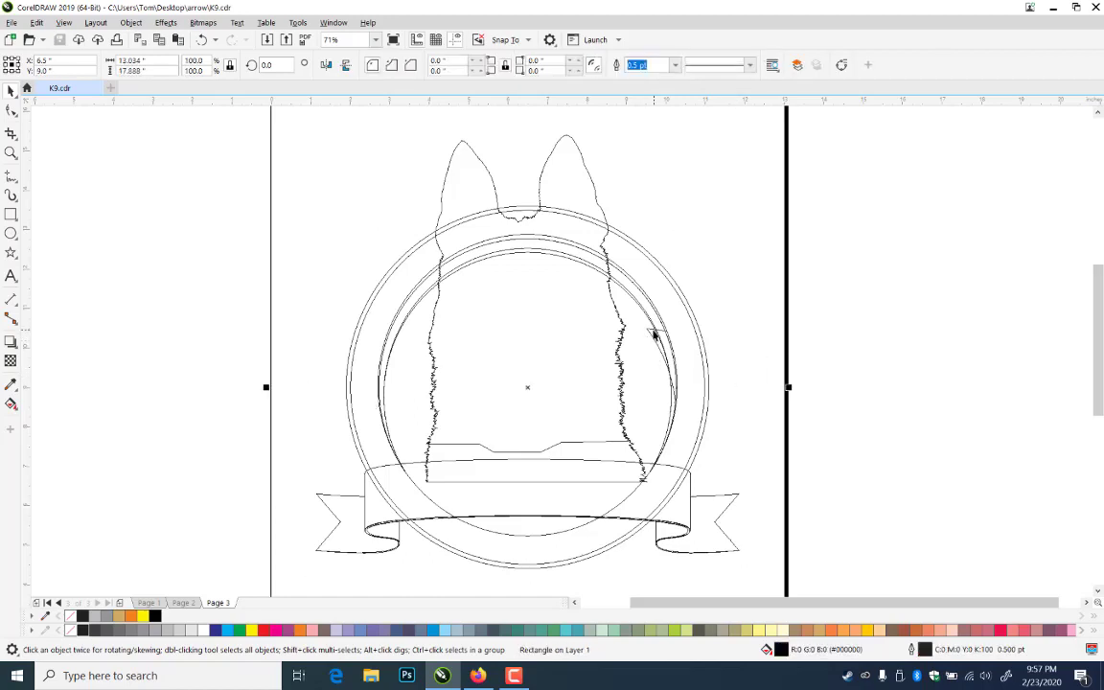
{"action": "left_click", "coordinate": [648, 332], "text": "ctrl"}
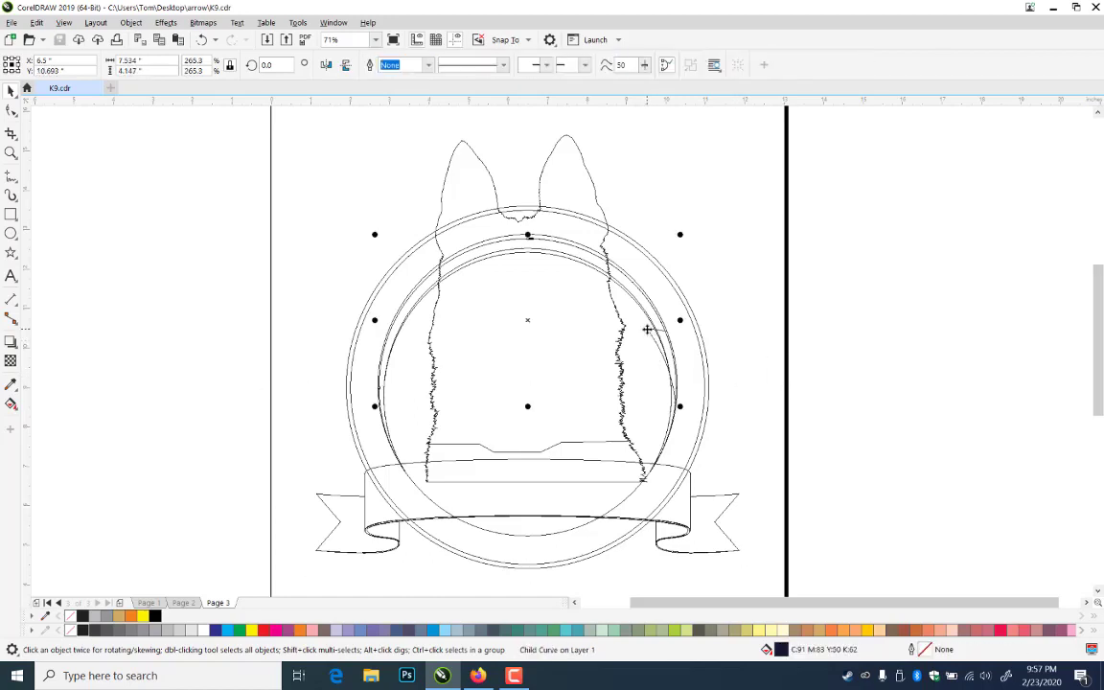
{"action": "left_click_drag", "start_coordinate": [648, 330], "coordinate": [781, 278]}
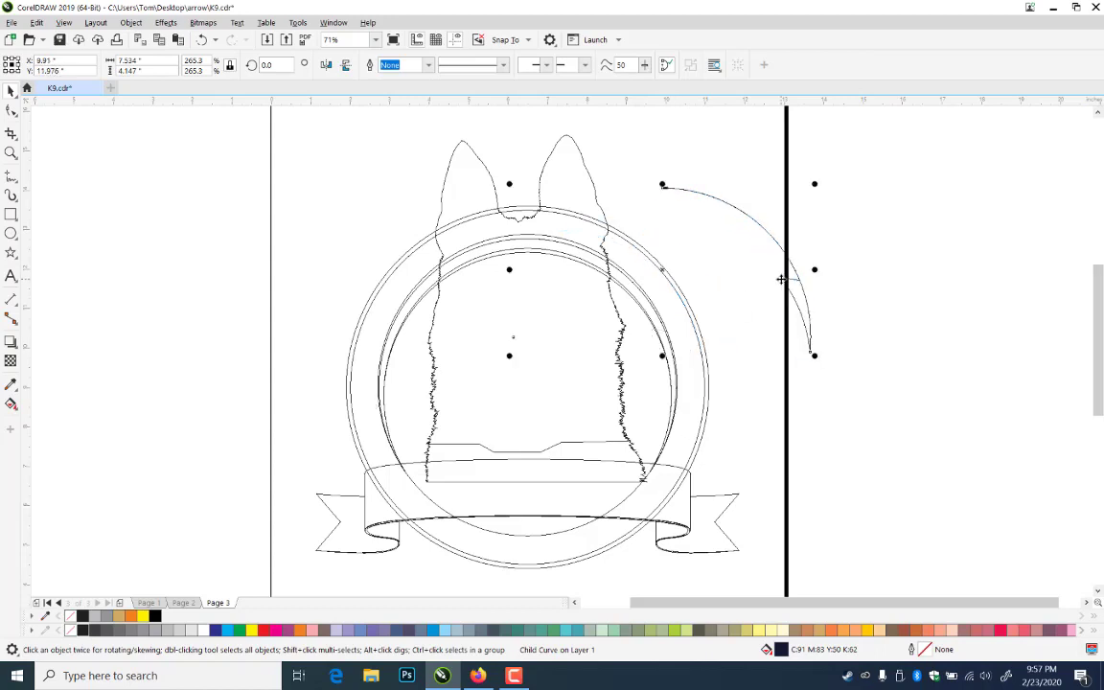
{"action": "key", "text": "Delete"}
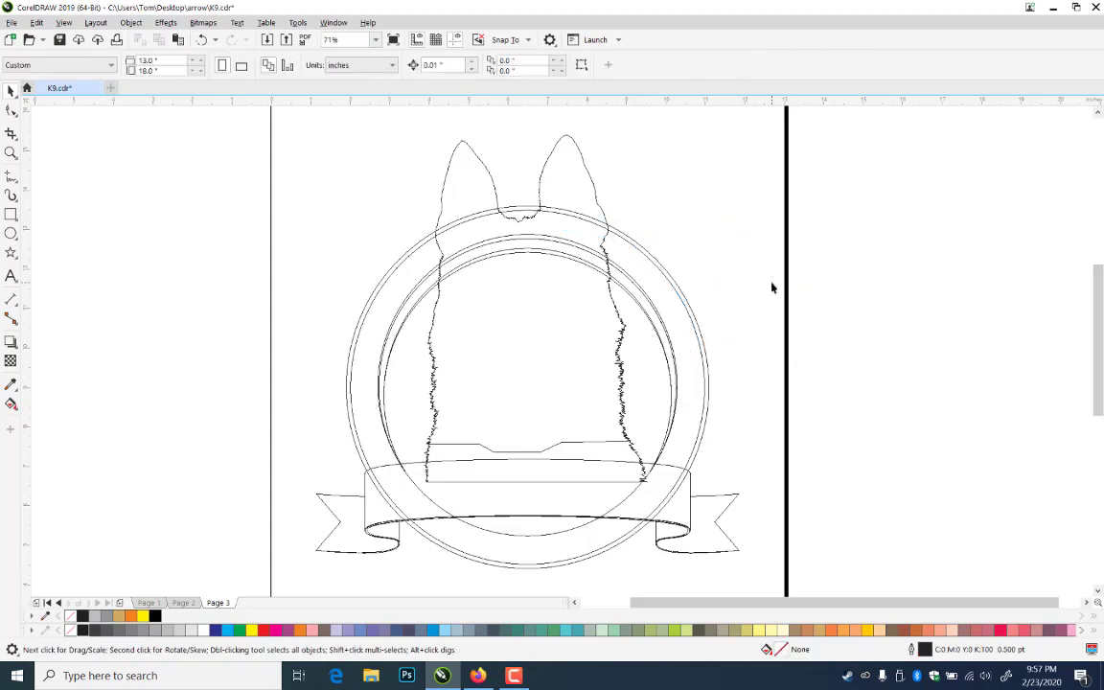
- Switch the document from wireframe back to the full-colour view
{"action": "key", "text": "alt+v"}
{"action": "key", "text": "F10"}
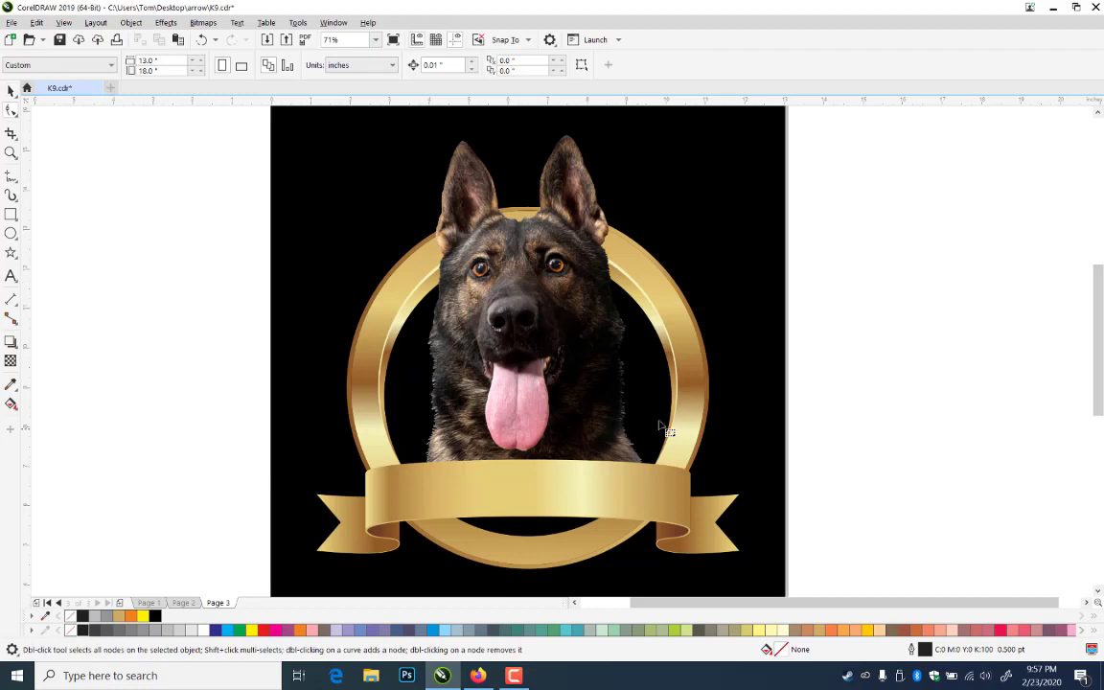
{"action": "left_click", "coordinate": [11, 90]}
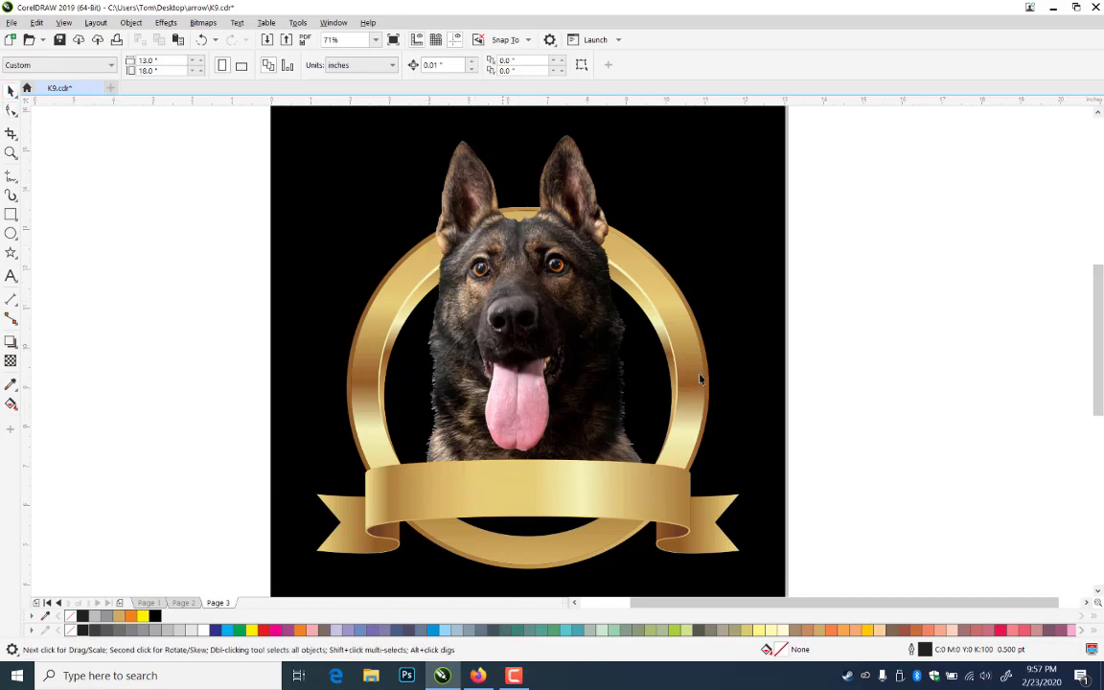
- Extract the dog photo from the front PowerClip and delete the extracted bitmap
{"action": "left_click", "coordinate": [582, 367]}
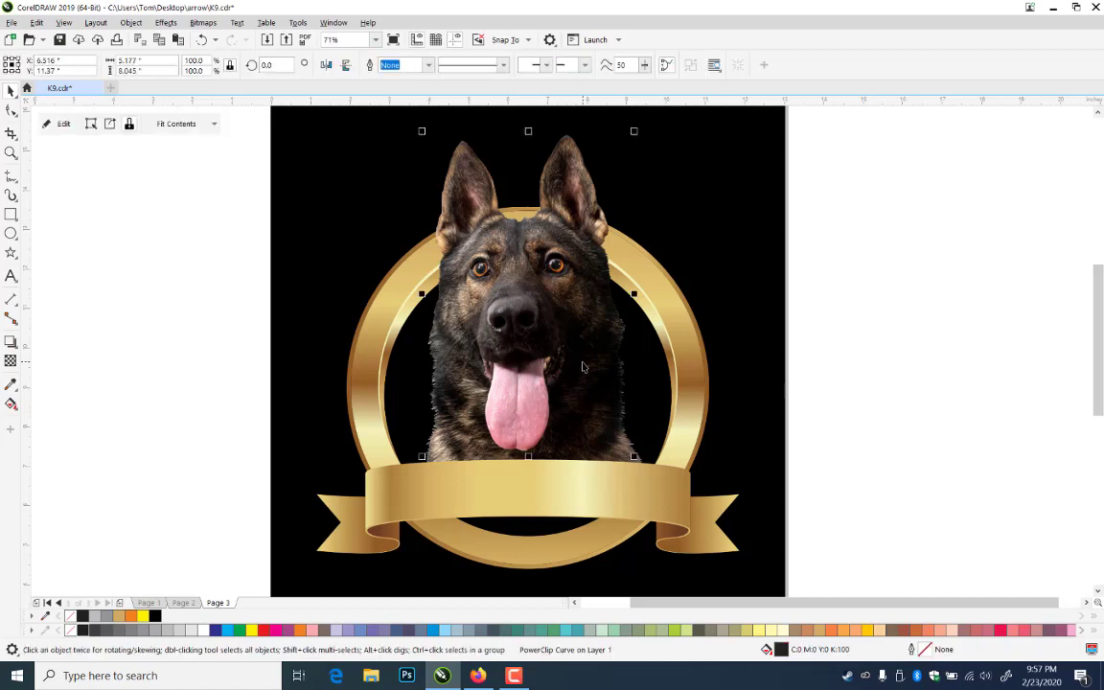
{"action": "left_click", "coordinate": [895, 369]}
{"action": "left_click", "coordinate": [553, 386]}
{"action": "right_click", "coordinate": [553, 390]}
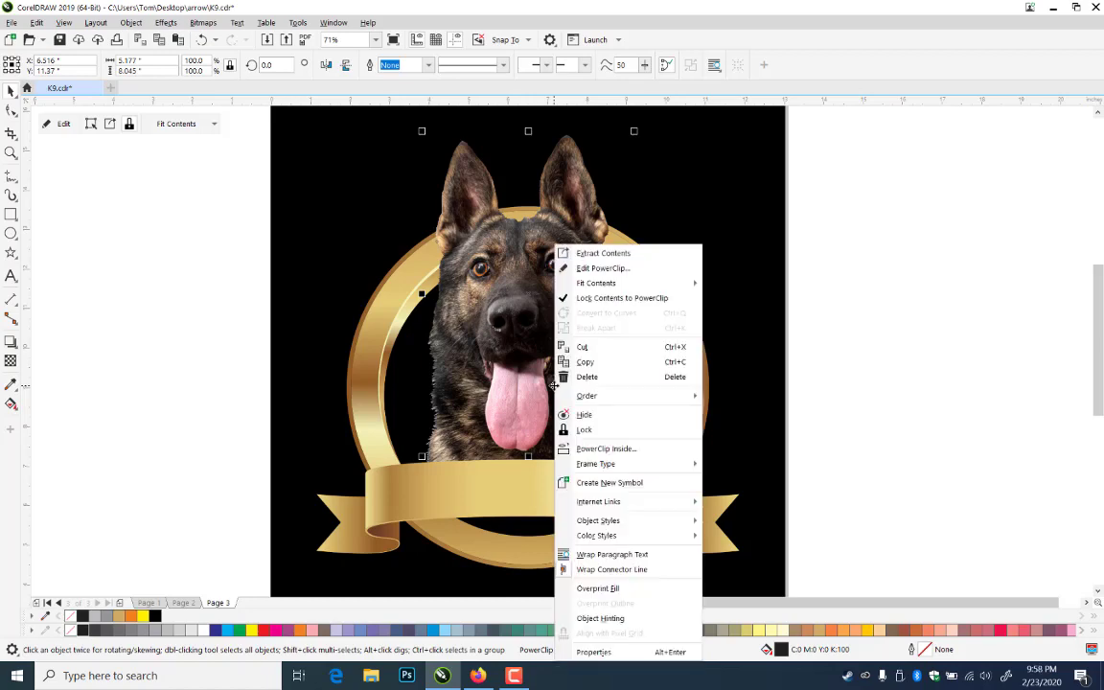
{"action": "key", "text": "Return"}
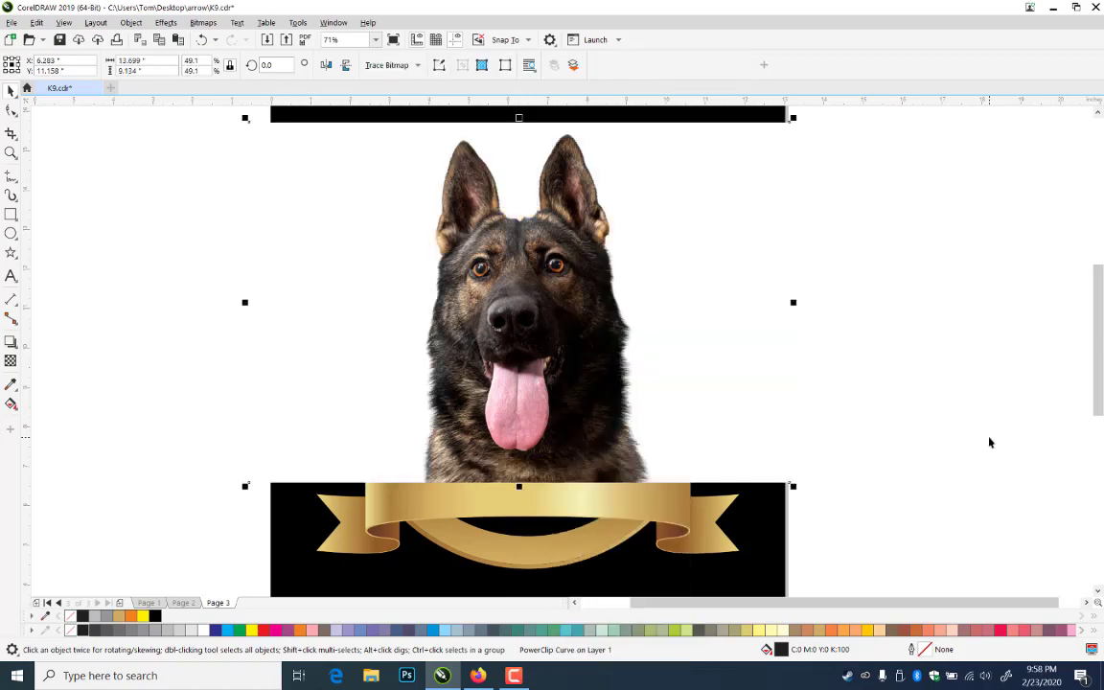
{"action": "key", "text": "Delete"}
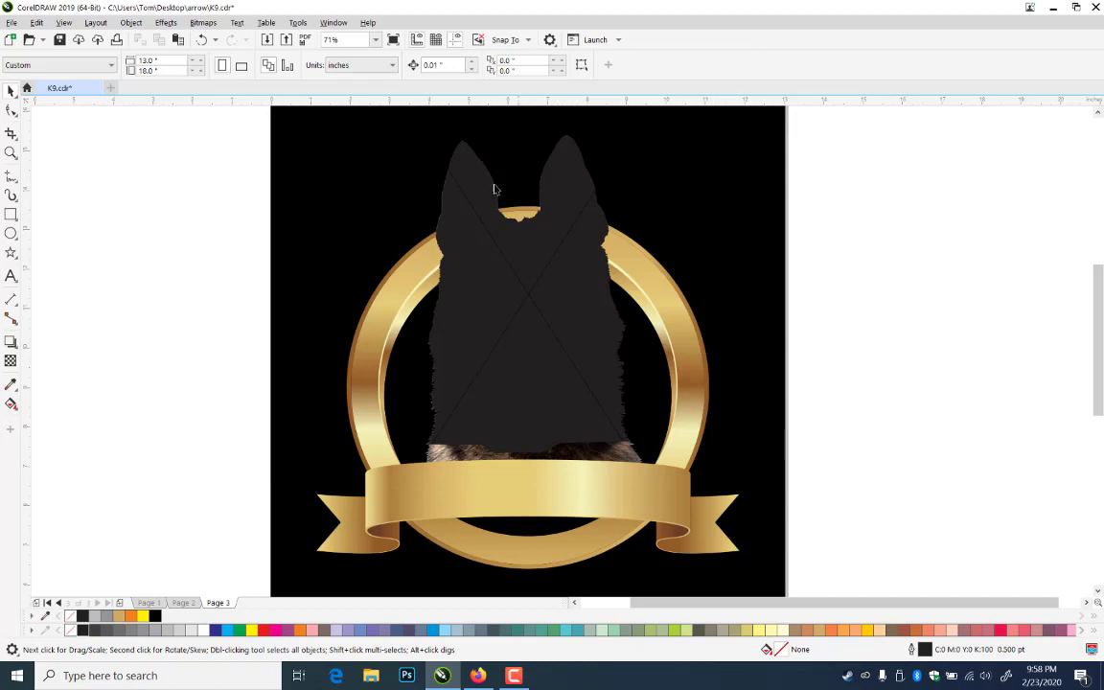
- Remove the PowerClip frame type from the emptied dog silhouette, turning it into a plain curve
{"action": "left_click", "coordinate": [507, 327]}
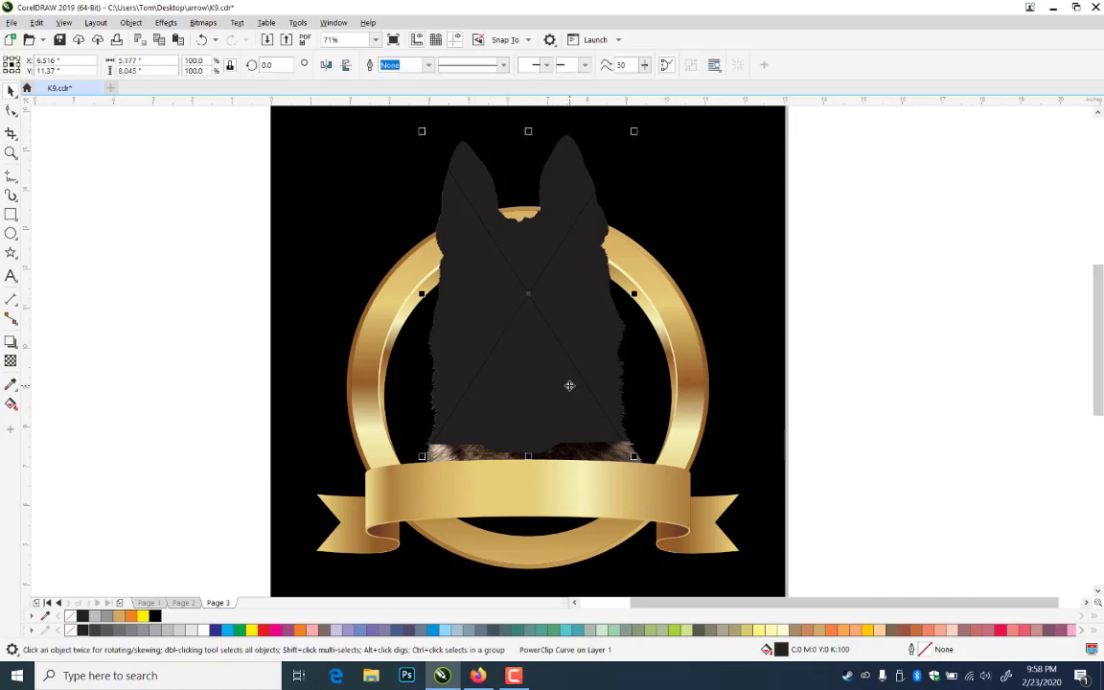
{"action": "right_click", "coordinate": [571, 384]}
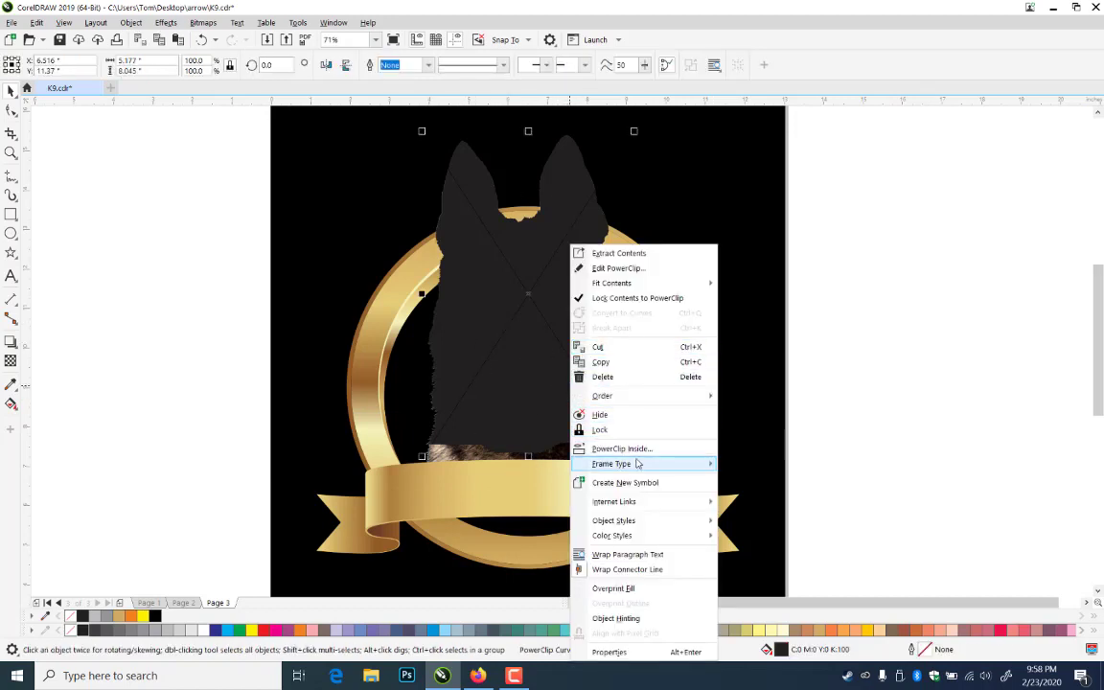
{"action": "mouse_move", "coordinate": [635, 463]}
{"action": "left_click", "coordinate": [763, 497]}
{"action": "left_click_drag", "start_coordinate": [492, 329], "coordinate": [605, 424]}
{"action": "key", "text": "ctrl+z"}
{"action": "left_click", "coordinate": [880, 372]}
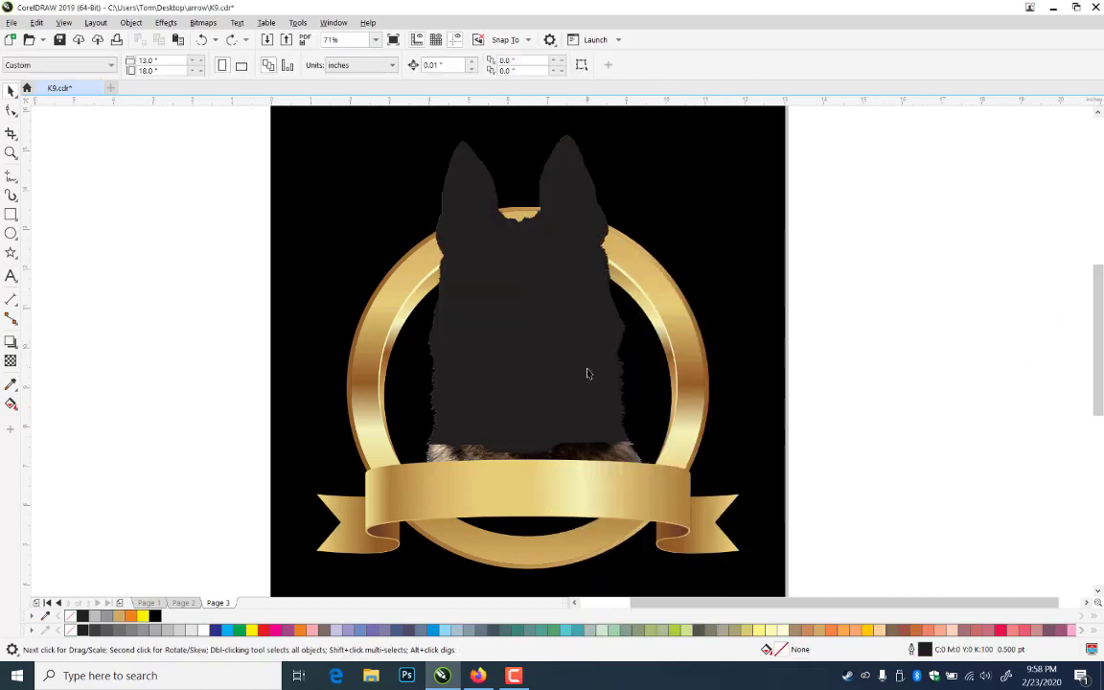
- Draw a rectangle about 6.59 by 1.79 inches across the lower end of the dark dog silhouette
{"action": "left_click", "coordinate": [544, 372]}
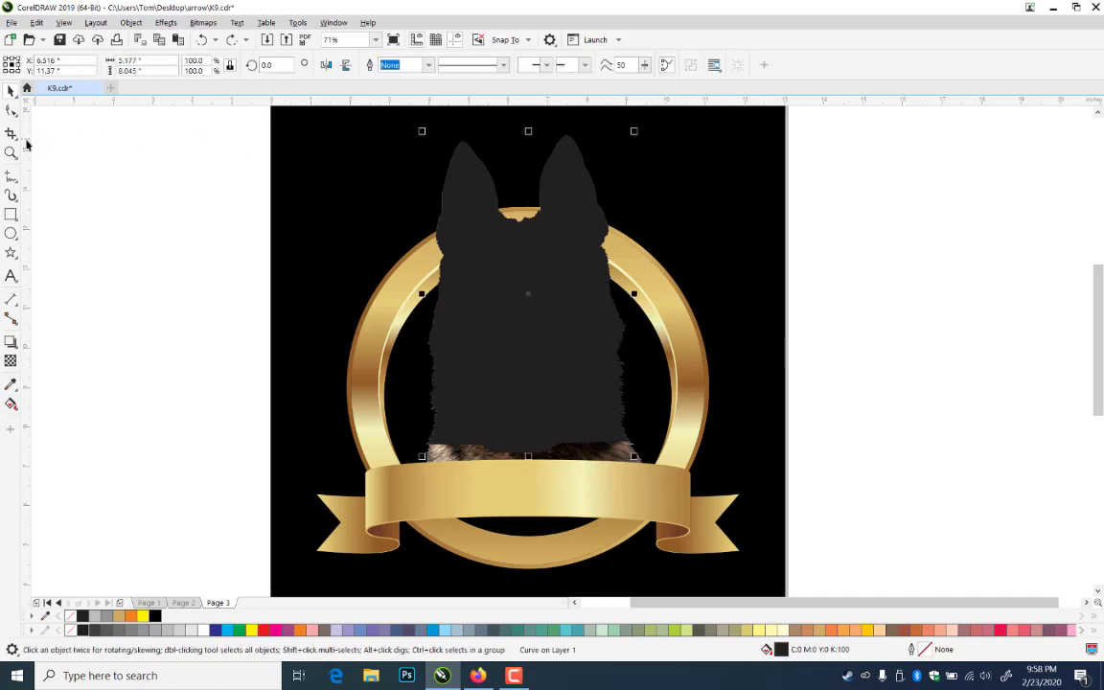
{"action": "left_click", "coordinate": [11, 214]}
{"action": "left_click_drag", "start_coordinate": [406, 399], "coordinate": [666, 470]}
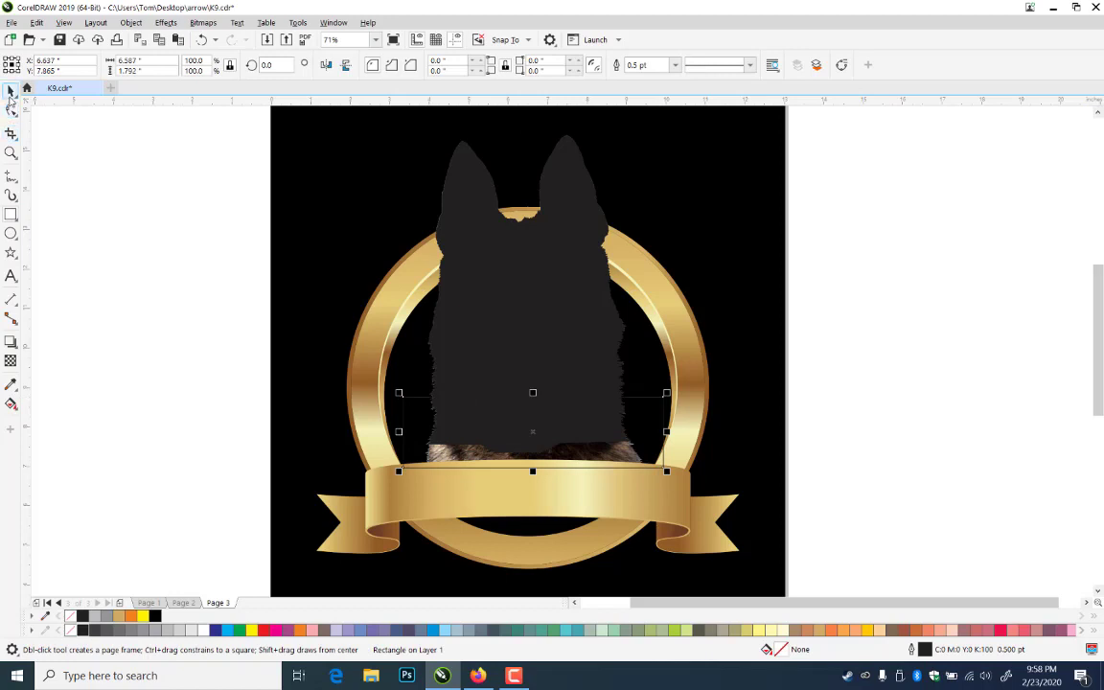
- Trim the lower end of the dog silhouette with the rectangle, then delete the rectangle
{"action": "left_click", "coordinate": [9, 91]}
{"action": "left_click", "coordinate": [552, 349], "text": "shift"}
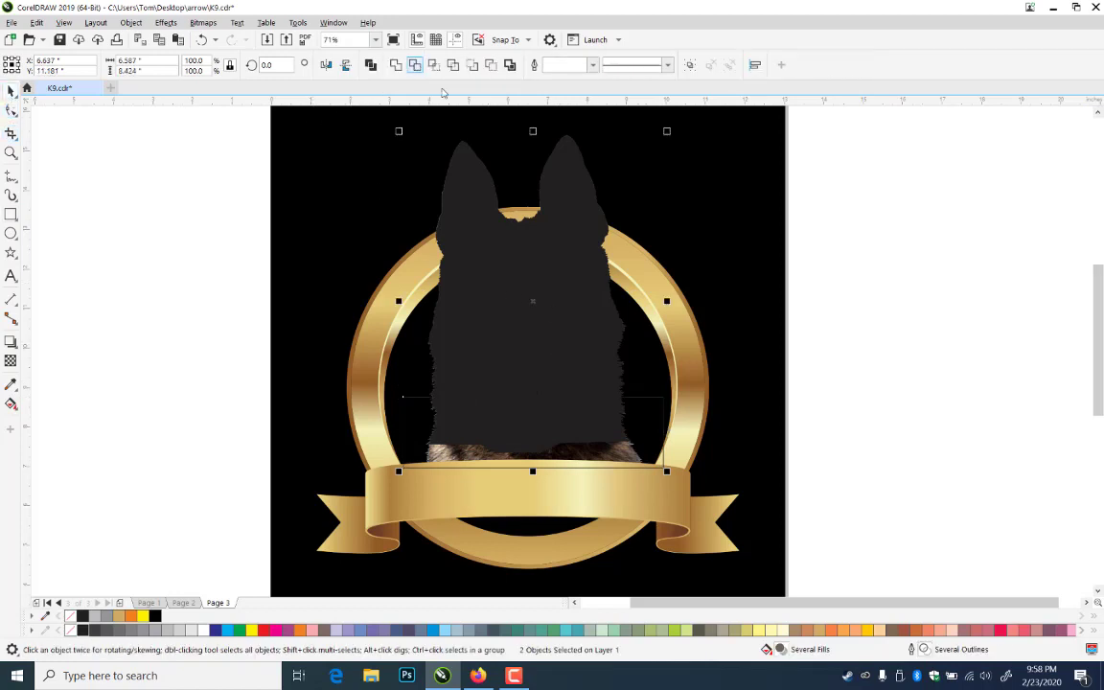
{"action": "left_click", "coordinate": [414, 64]}
{"action": "left_click", "coordinate": [648, 396]}
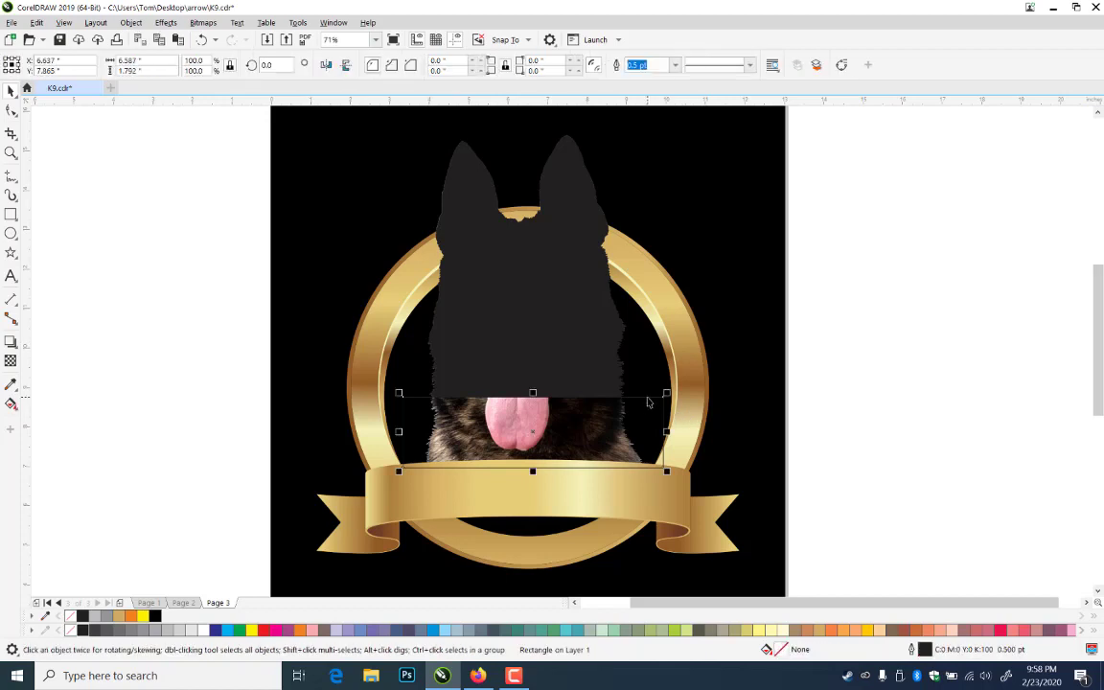
{"action": "key", "text": "Delete"}
- Apply a flat drop shadow with zero offset to the trimmed dog silhouette
{"action": "left_click", "coordinate": [488, 309]}
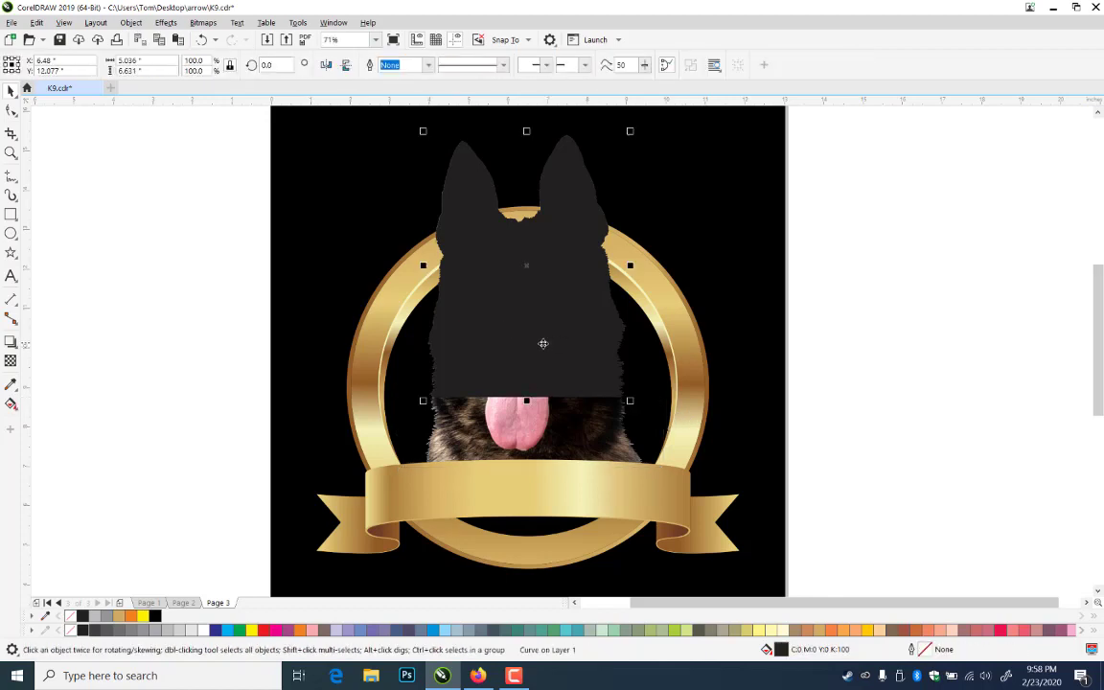
{"action": "left_click", "coordinate": [10, 343]}
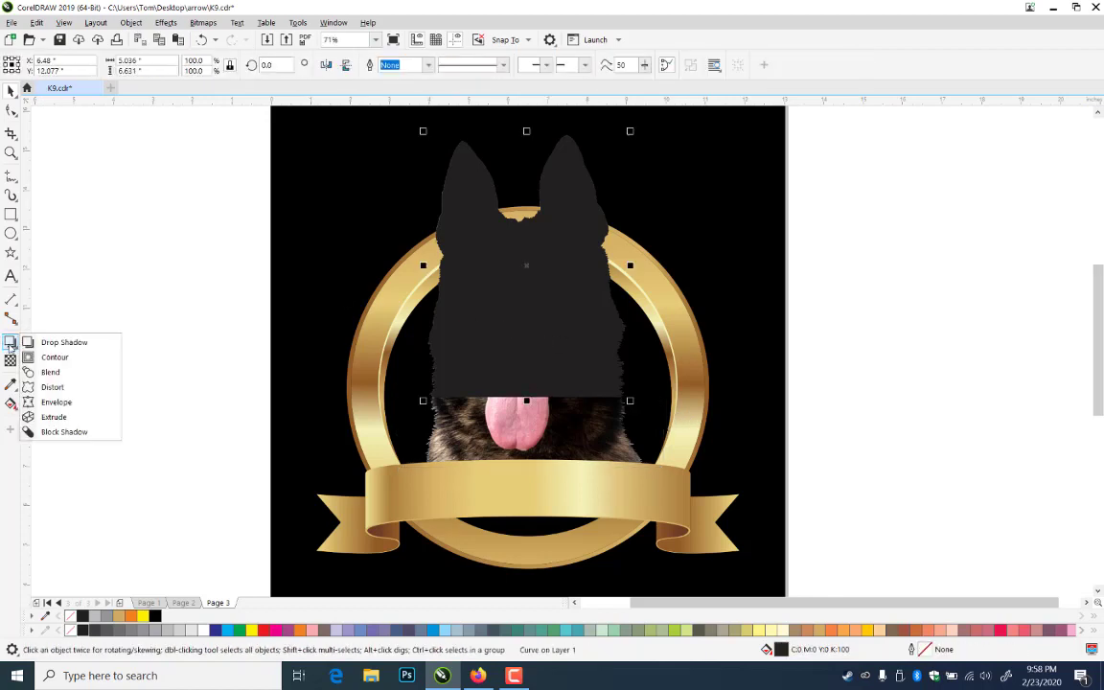
{"action": "left_click", "coordinate": [58, 342]}
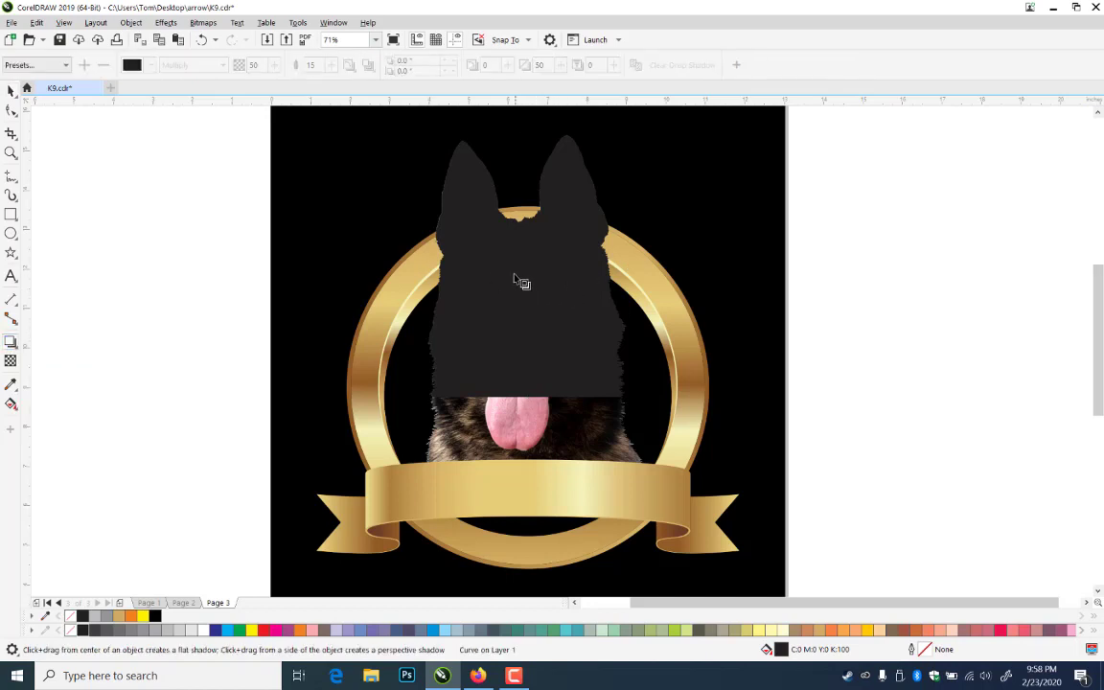
{"action": "left_click_drag", "start_coordinate": [526, 266], "coordinate": [562, 347]}
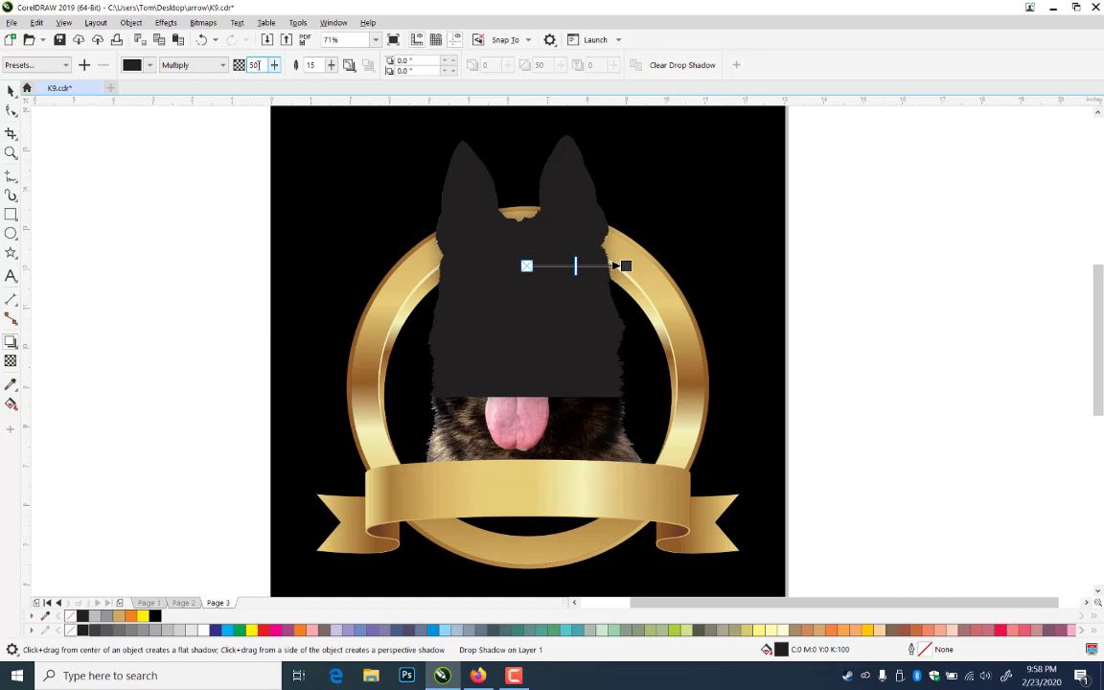
- Set the silhouette's drop shadow to 75 opacity and 7 feathering, and change its feathering direction
{"action": "double_click", "coordinate": [256, 65]}
{"action": "left_click", "coordinate": [317, 65]}
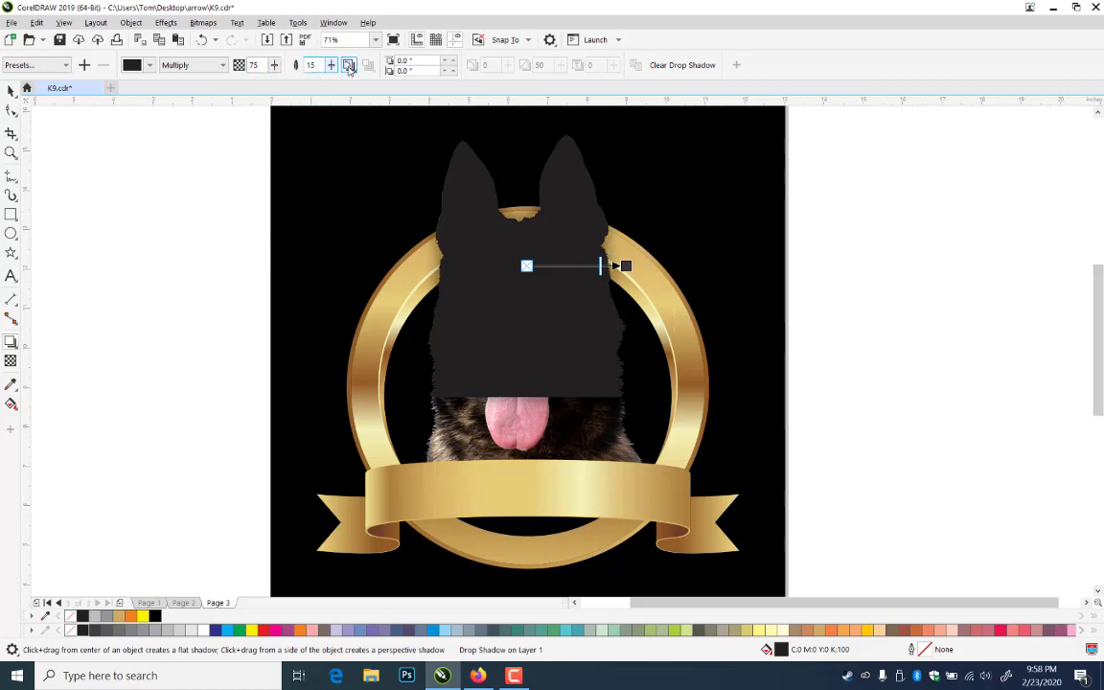
{"action": "left_click", "coordinate": [349, 65]}
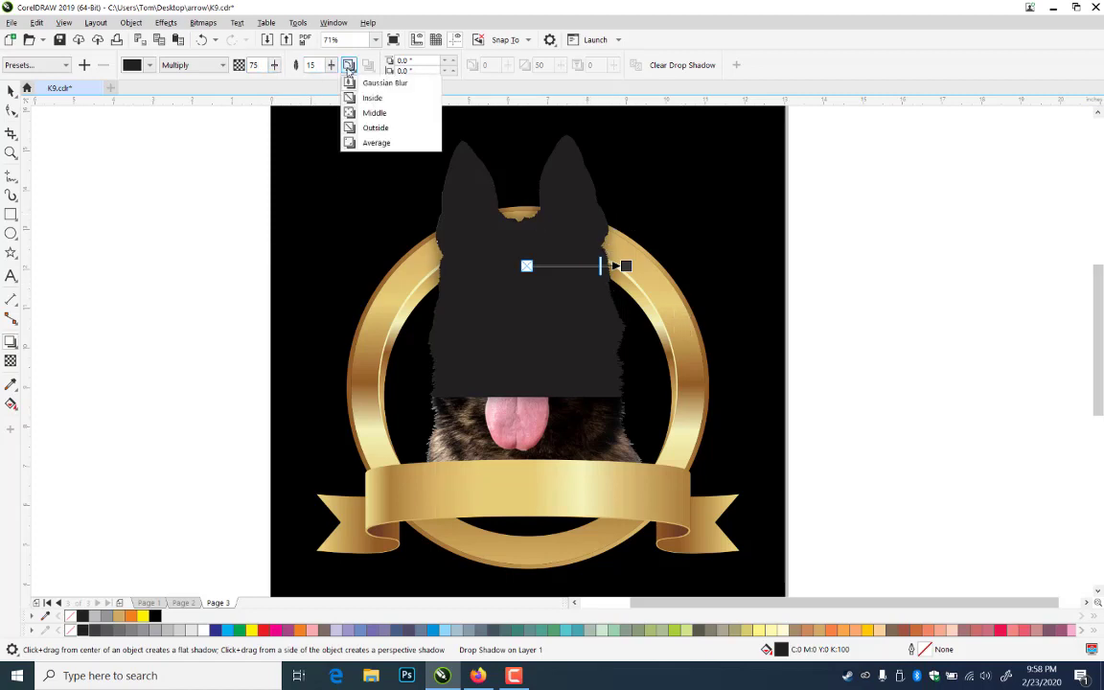
{"action": "left_click", "coordinate": [409, 199]}
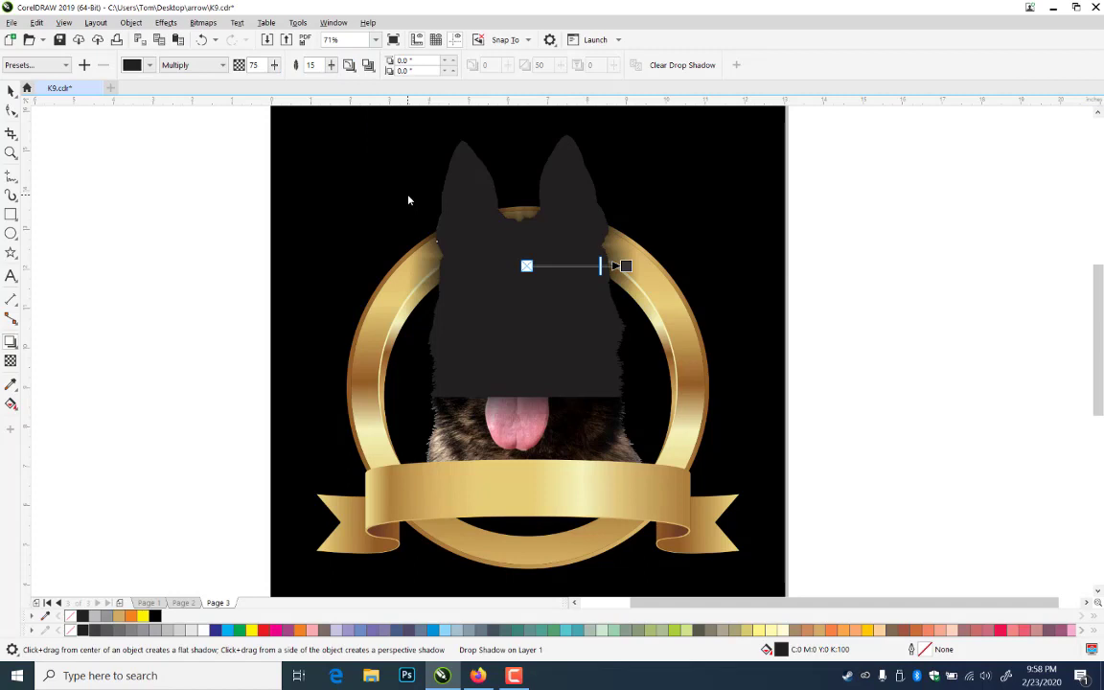
{"action": "double_click", "coordinate": [319, 64]}
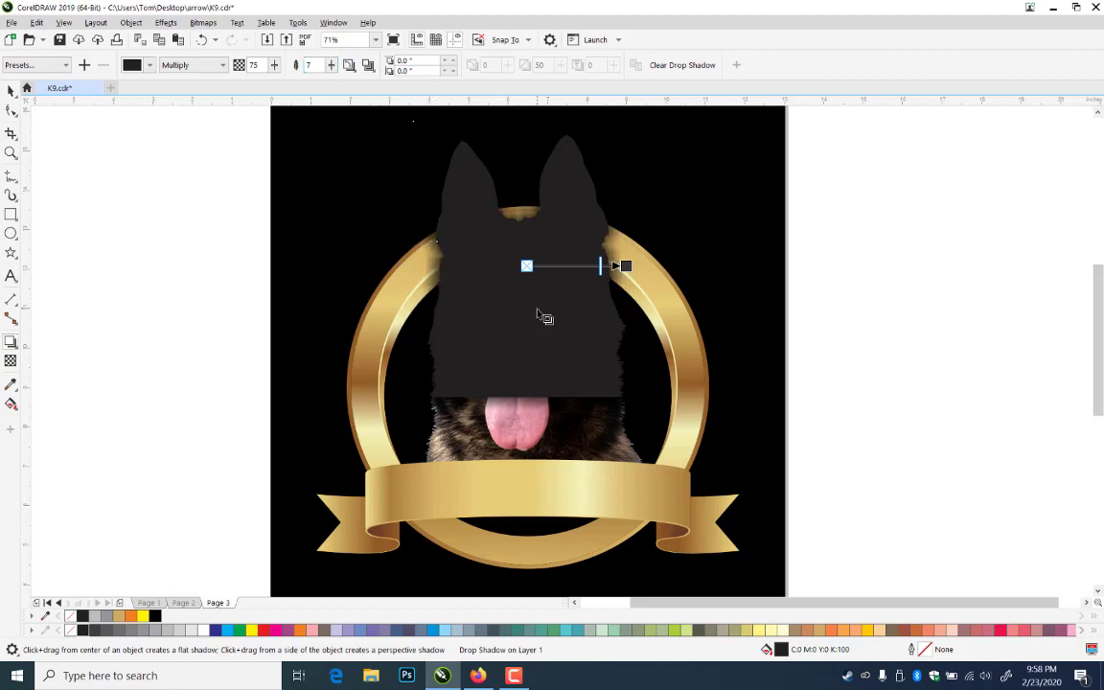
{"action": "left_click", "coordinate": [10, 89]}
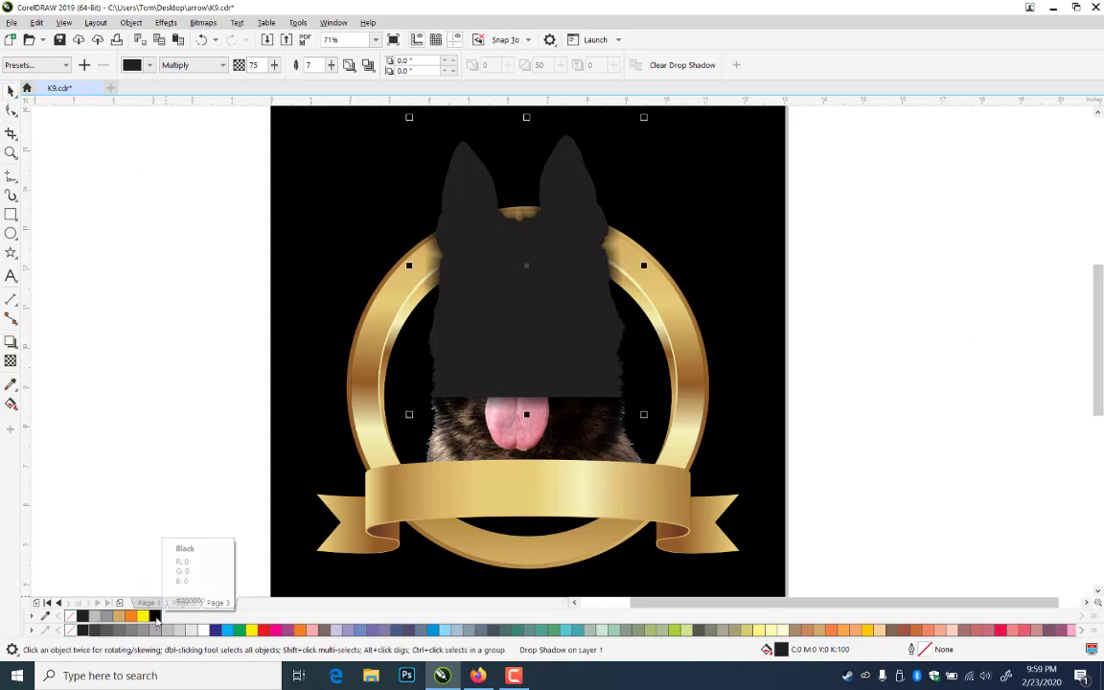
- Fill the dog silhouette with black and place it with its shadow behind the dog photo
{"action": "left_click", "coordinate": [155, 615]}
{"action": "left_click", "coordinate": [788, 278]}
{"action": "left_click", "coordinate": [536, 352]}
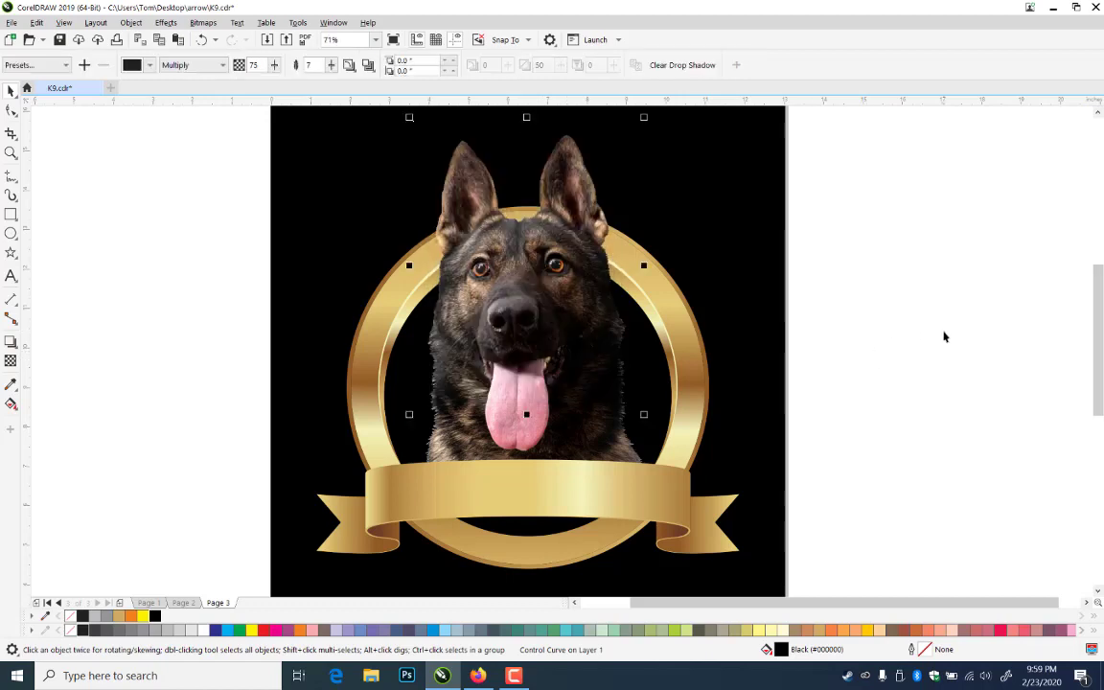
{"action": "key", "text": "Delete"}
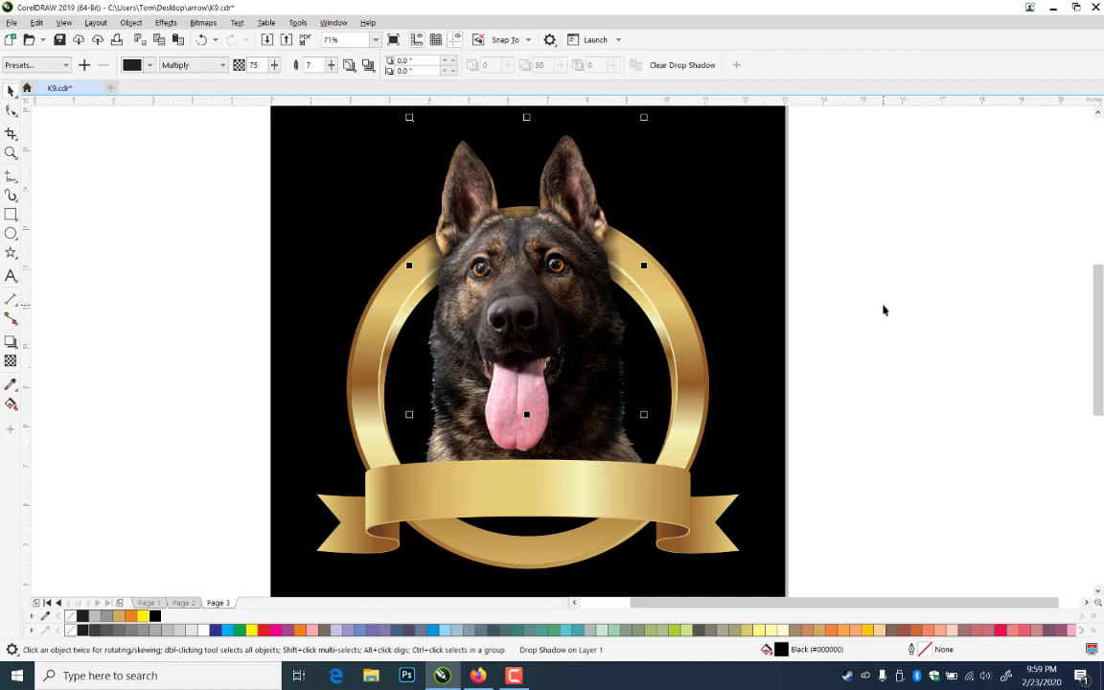
{"action": "left_click", "coordinate": [883, 307]}
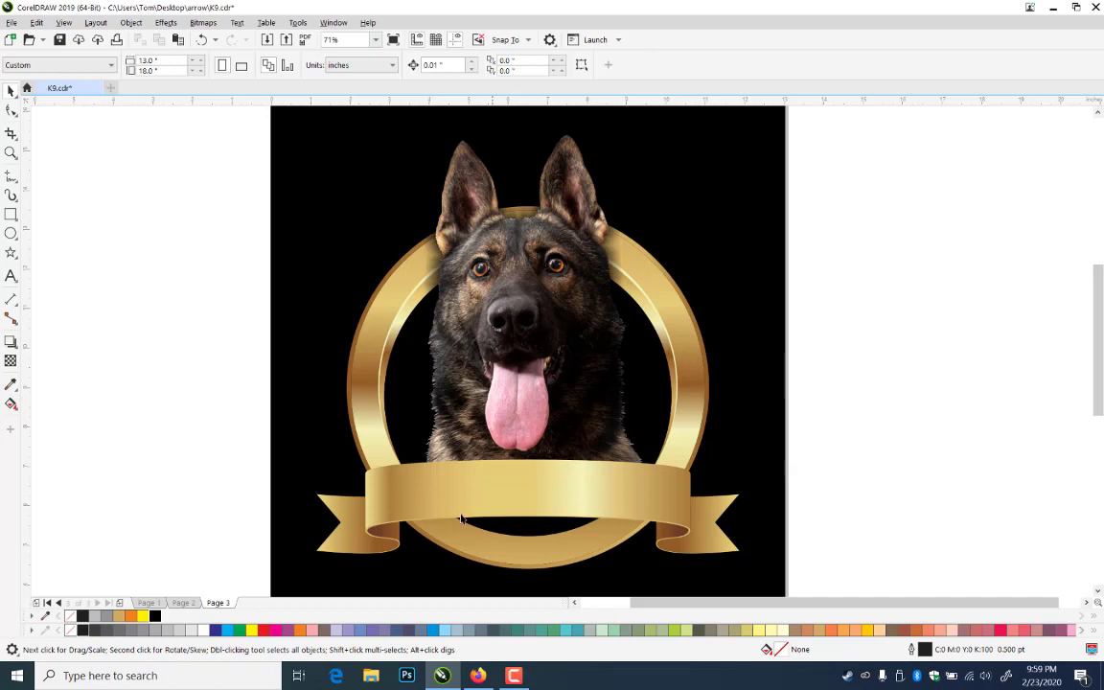
- Add the artistic text "K9 PATROL" beside the page and set its font to Blackoak Std
{"action": "left_click", "coordinate": [11, 276]}
{"action": "left_click", "coordinate": [82, 372]}
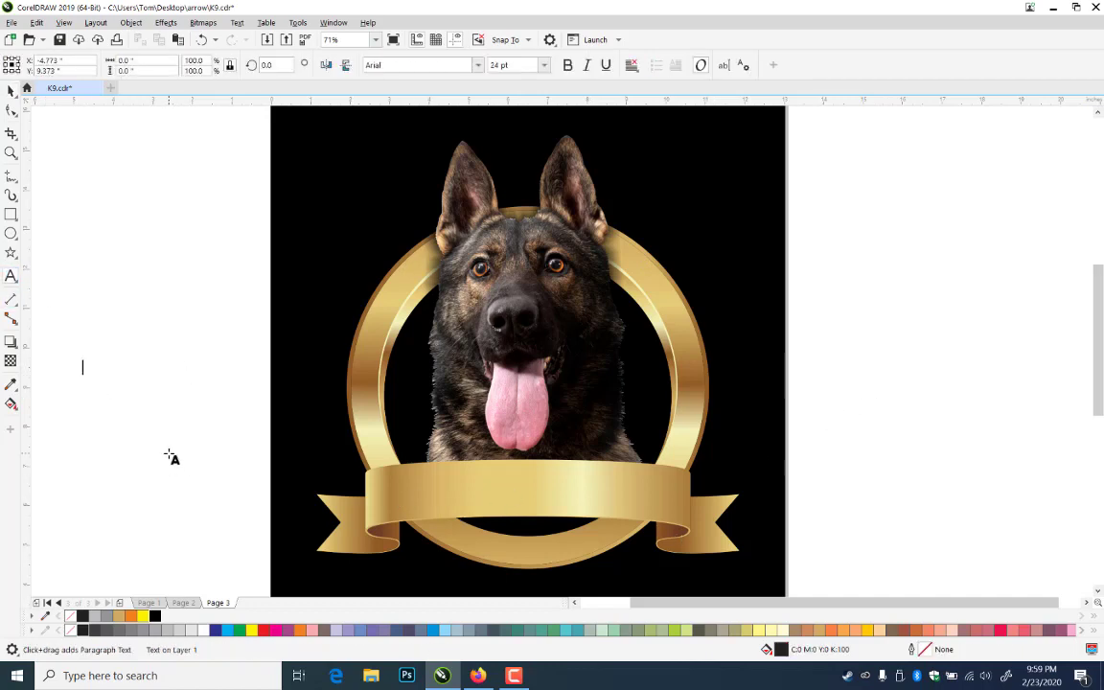
{"action": "type", "text": "K"}
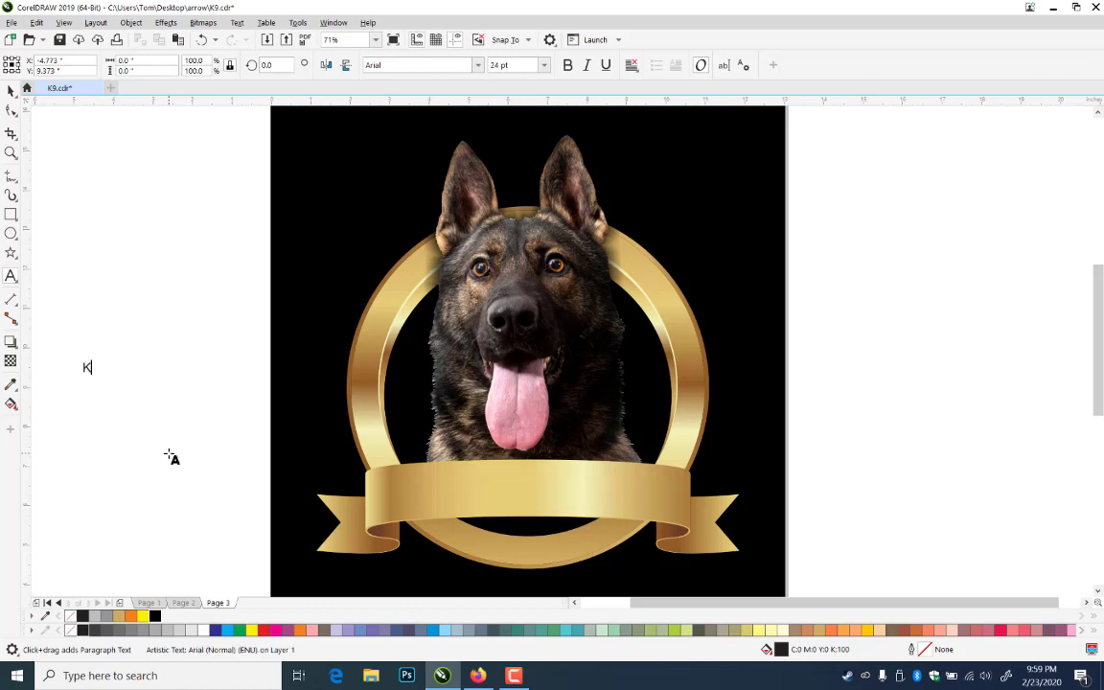
{"action": "type", "text": "9 PATROL"}
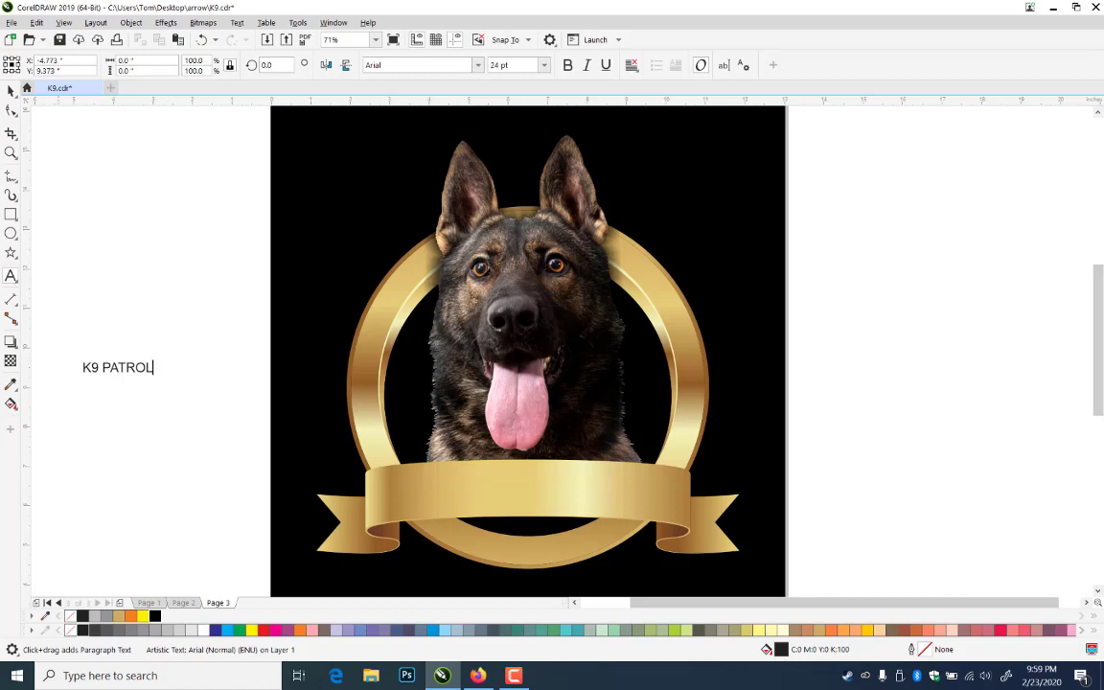
{"action": "key", "text": "Escape"}
{"action": "left_click", "coordinate": [11, 90]}
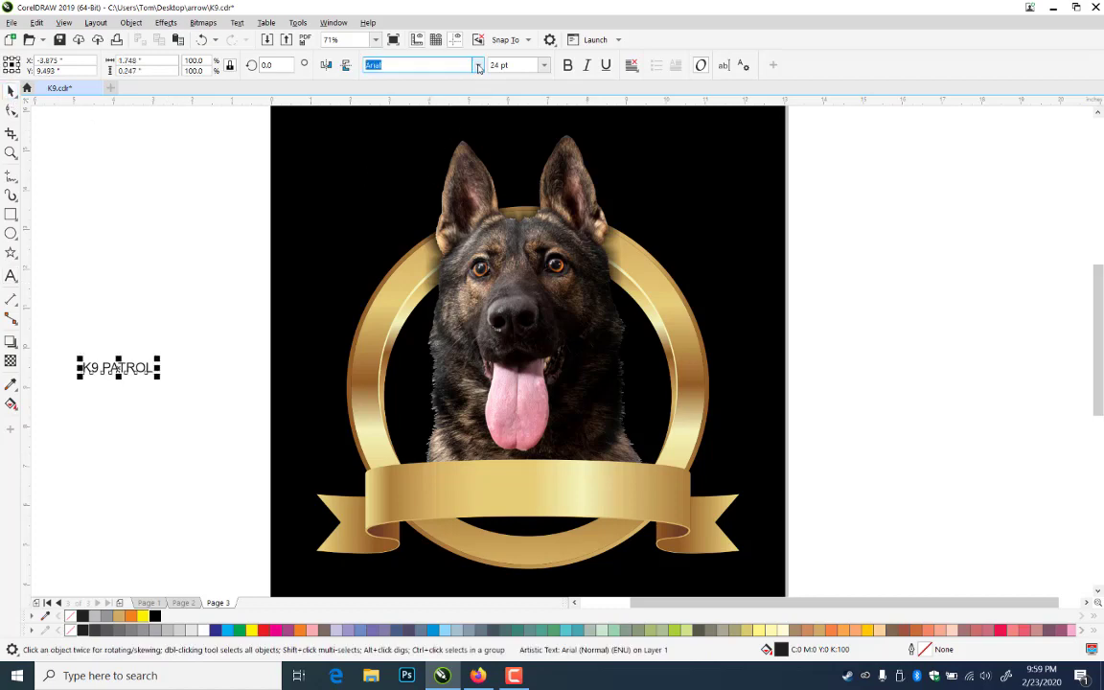
{"action": "left_click", "coordinate": [479, 65]}
{"action": "left_click", "coordinate": [411, 105]}
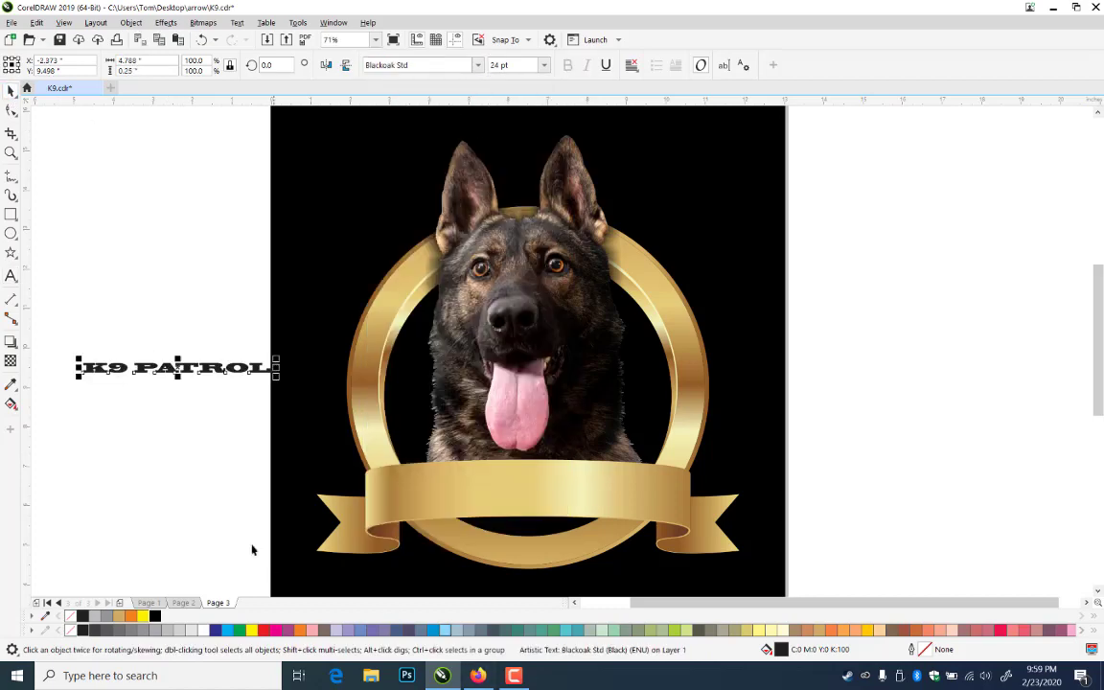
- Place the K9 PATROL text on the gold ribbon, scale it to about 7.13 by 0.70 inches, and fill it with black
{"action": "left_click_drag", "start_coordinate": [214, 372], "coordinate": [680, 495]}
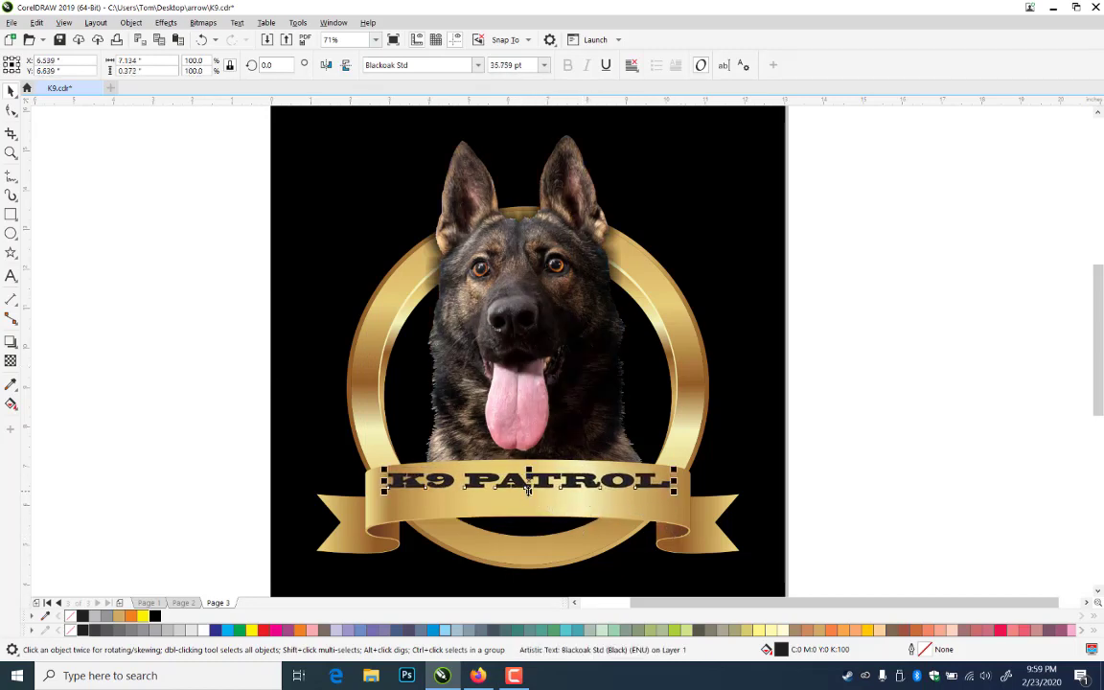
{"action": "mouse_move", "coordinate": [528, 489]}
{"action": "left_mouse_down"}
{"action": "mouse_move", "coordinate": [528, 505]}
{"action": "mouse_move", "coordinate": [520, 496]}
{"action": "left_mouse_up"}
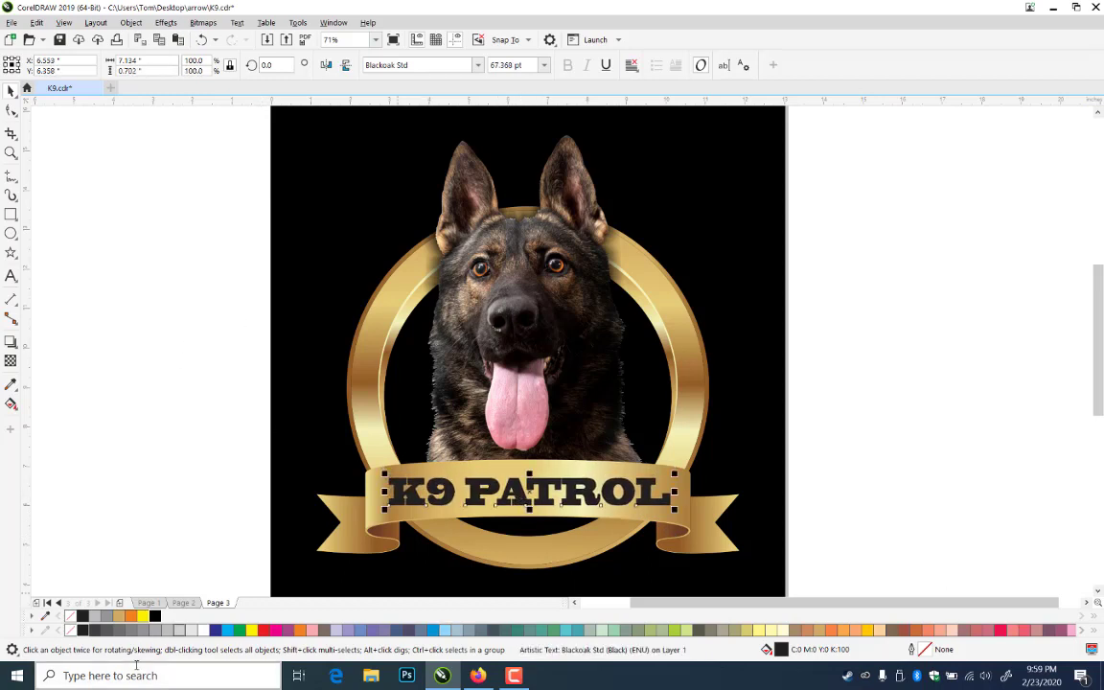
{"action": "left_click", "coordinate": [154, 615]}
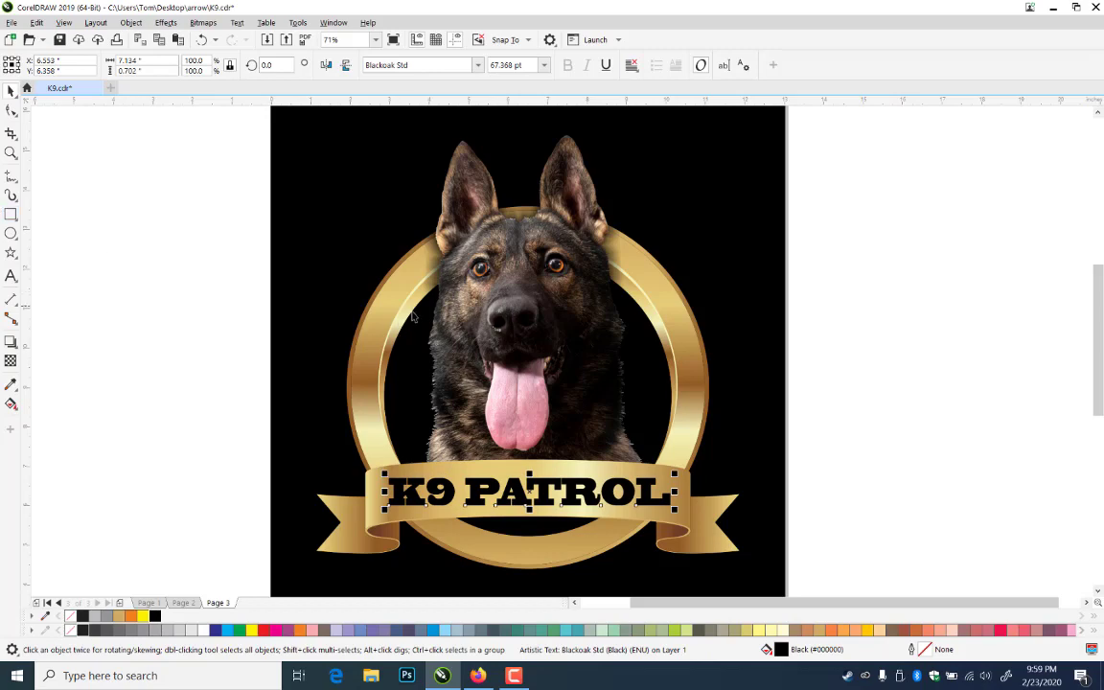
- Bend the text with a single-arc envelope to follow the ribbon's curve, then stretch it to about 7.6 by 1.15 inches
{"action": "left_click", "coordinate": [11, 342]}
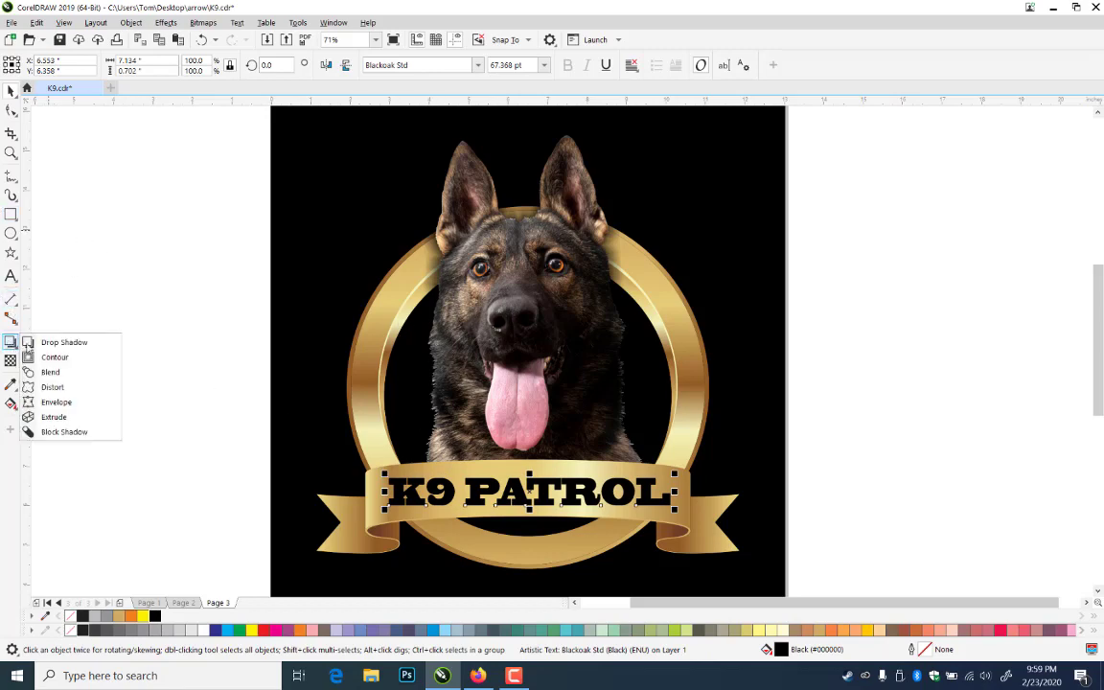
{"action": "left_click", "coordinate": [56, 403]}
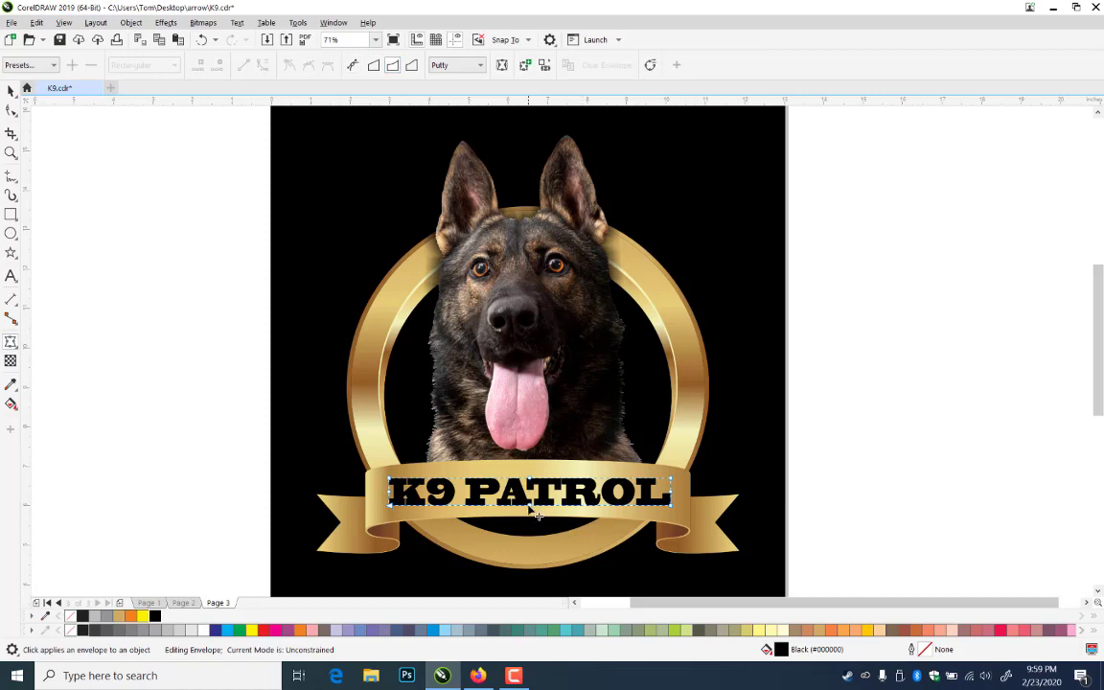
{"action": "left_click_drag", "start_coordinate": [533, 518], "coordinate": [538, 509]}
{"action": "left_click", "coordinate": [11, 90]}
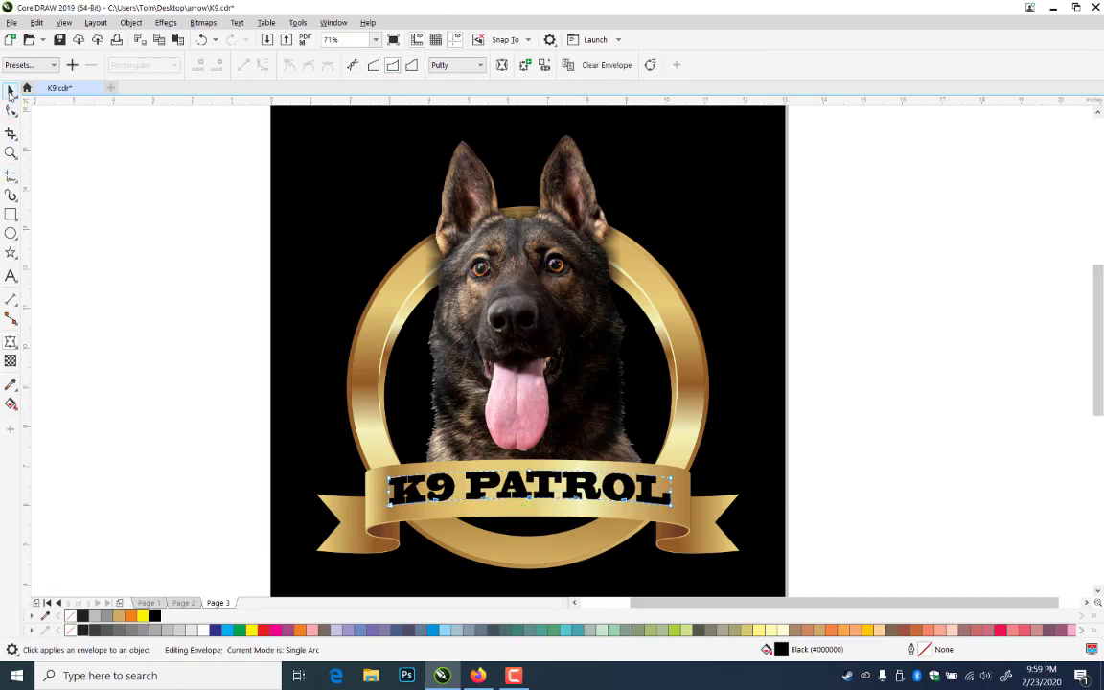
{"action": "left_click_drag", "start_coordinate": [529, 509], "coordinate": [529, 520]}
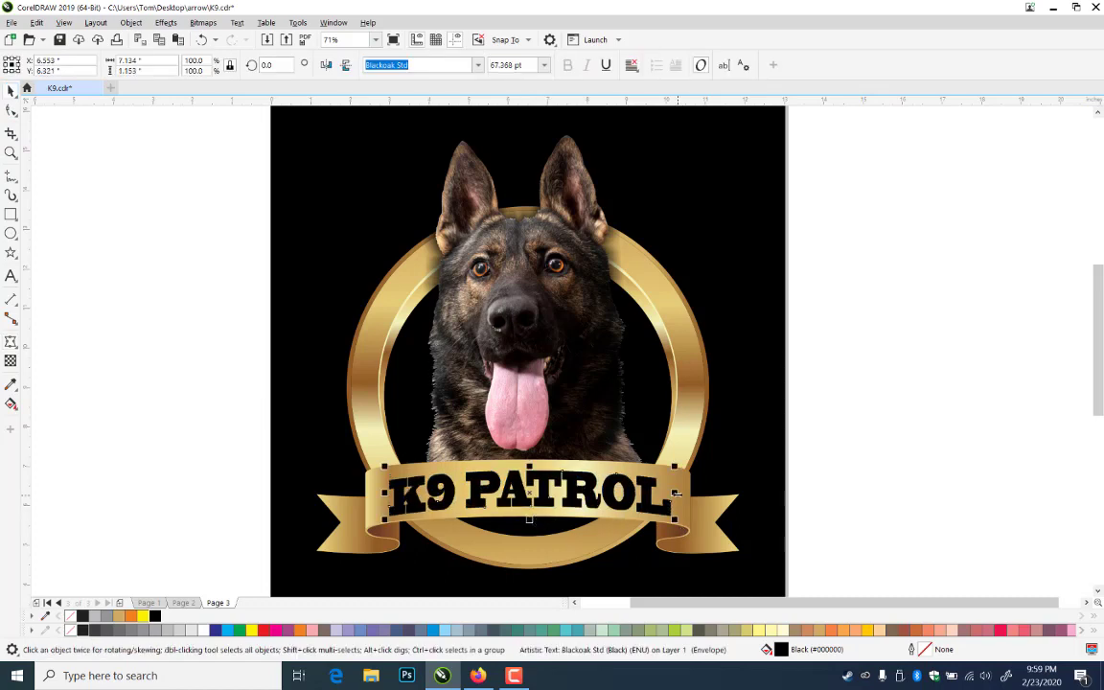
{"action": "left_click_drag", "start_coordinate": [675, 493], "coordinate": [681, 495]}
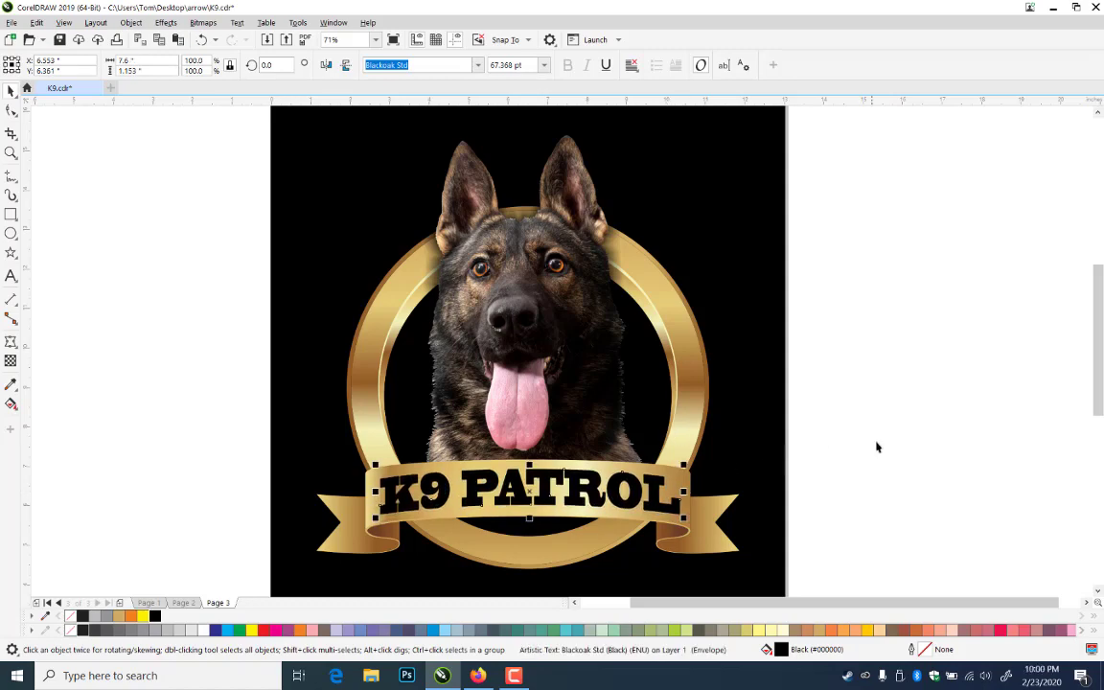
- Convert the enveloped K9 PATROL text to curves
{"action": "left_click", "coordinate": [877, 445]}
{"action": "left_click", "coordinate": [648, 504]}
{"action": "key", "text": "ctrl+q"}
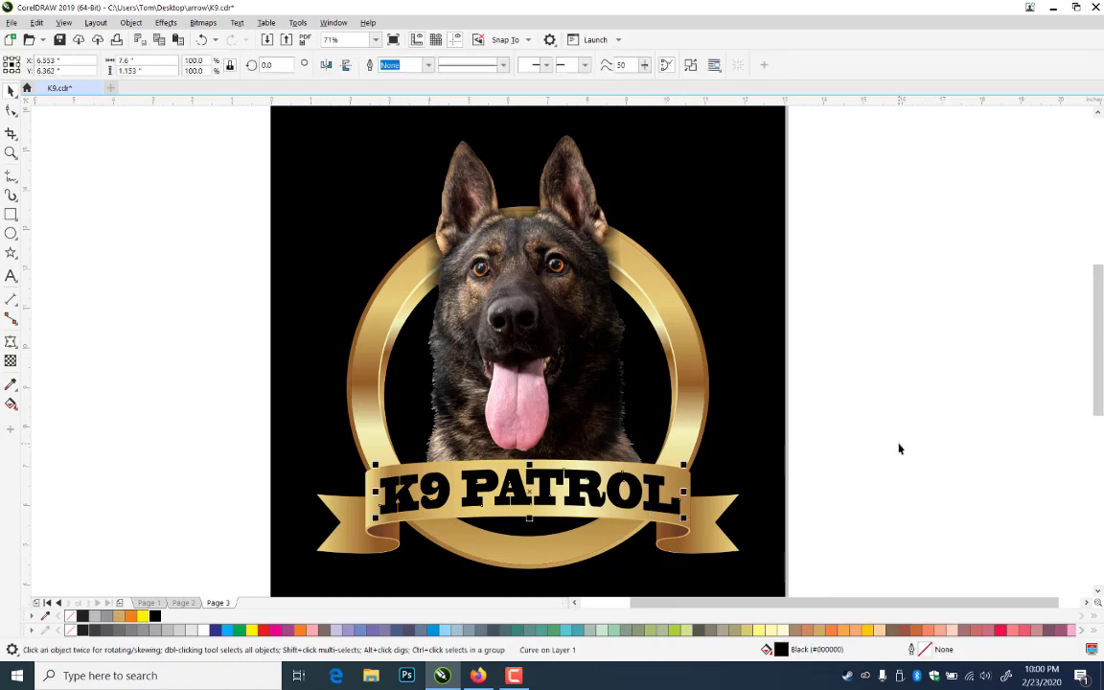
- Offset a duplicate of the lettering 0.02 inch left and 0.03 inch down, fill it with tan, and send it behind the black lettering
{"action": "key", "text": "Left"}
{"action": "key", "text": "Left"}
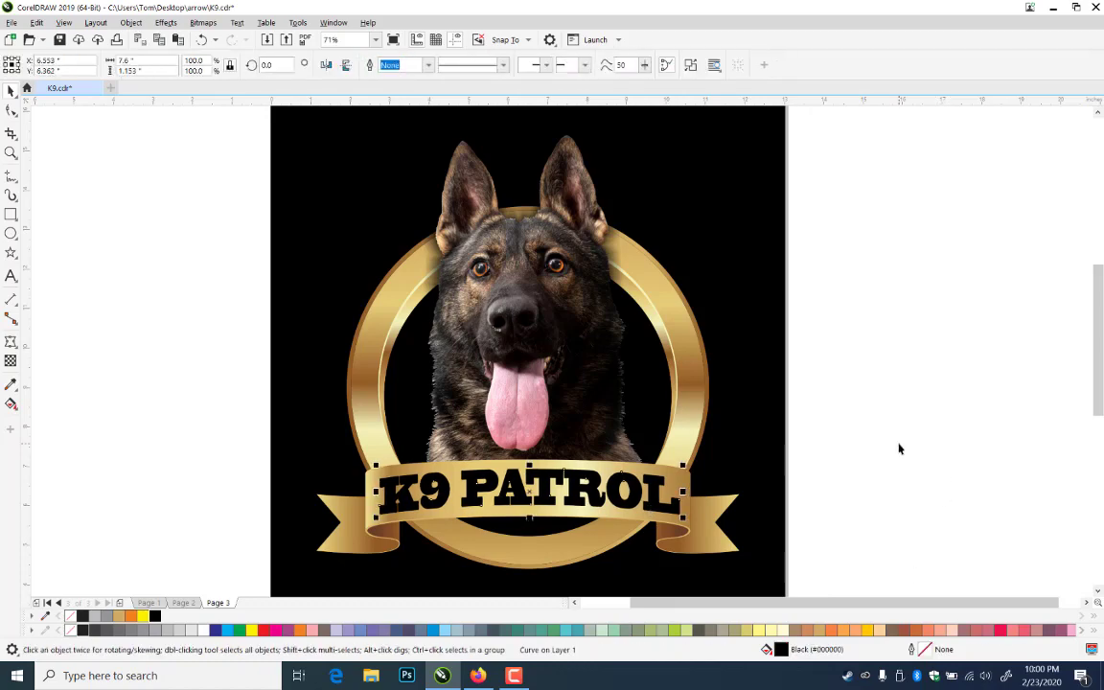
{"action": "key", "text": "Down"}
{"action": "key", "text": "Down"}
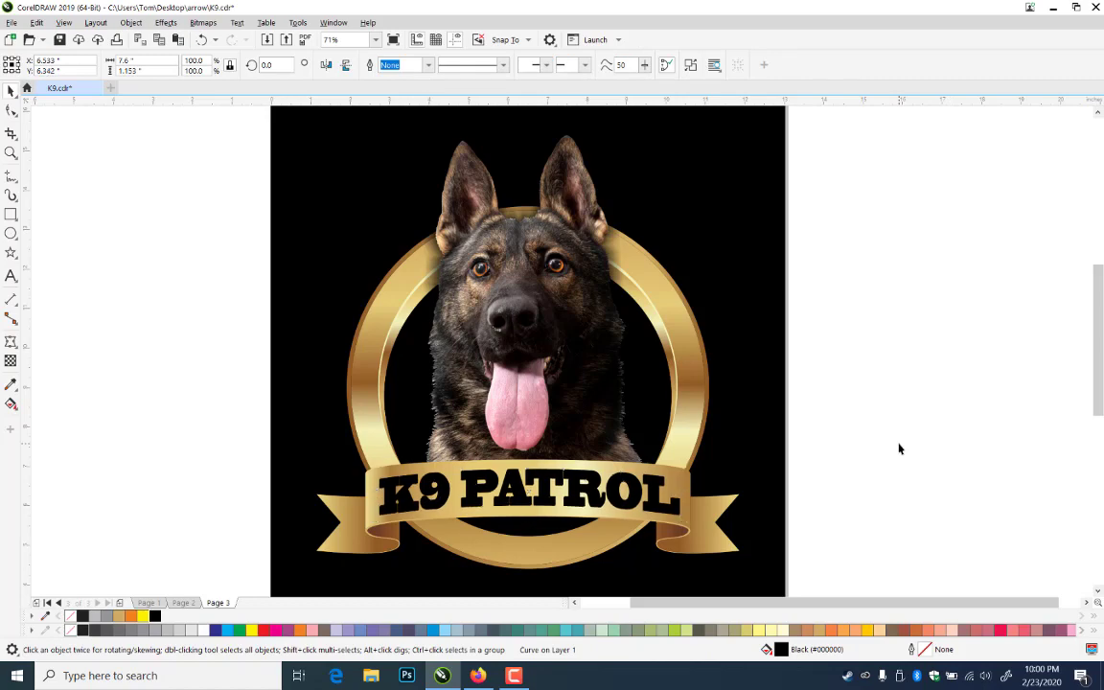
{"action": "key", "text": "Down"}
{"action": "left_click", "coordinate": [821, 630]}
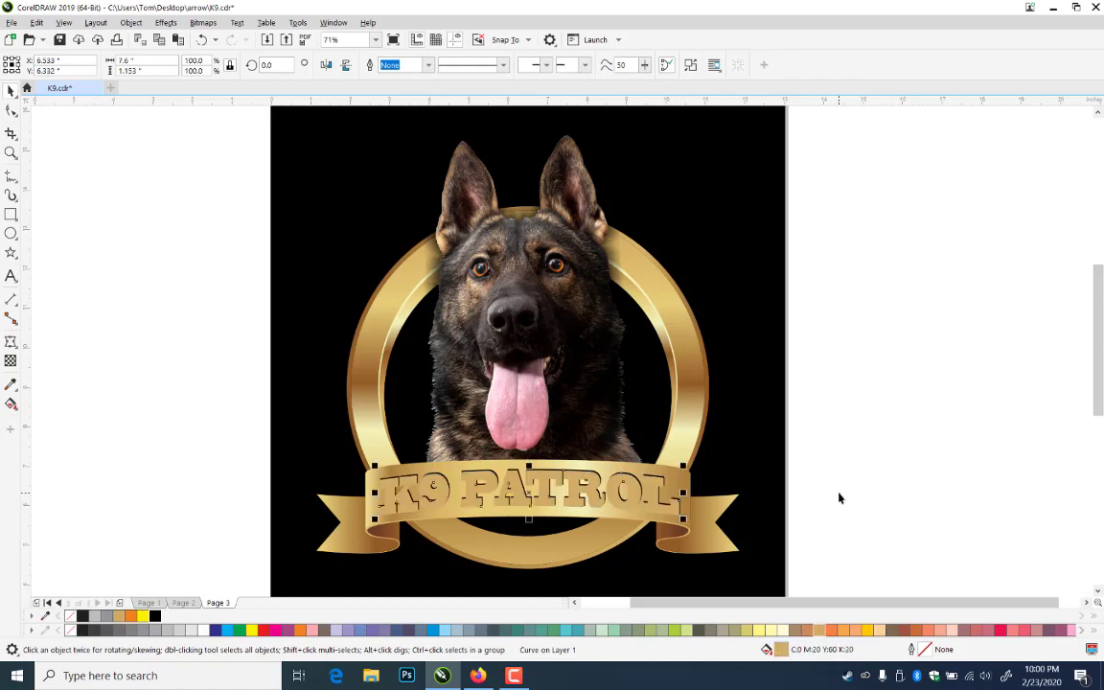
{"action": "key", "text": "ctrl+Page_Down"}
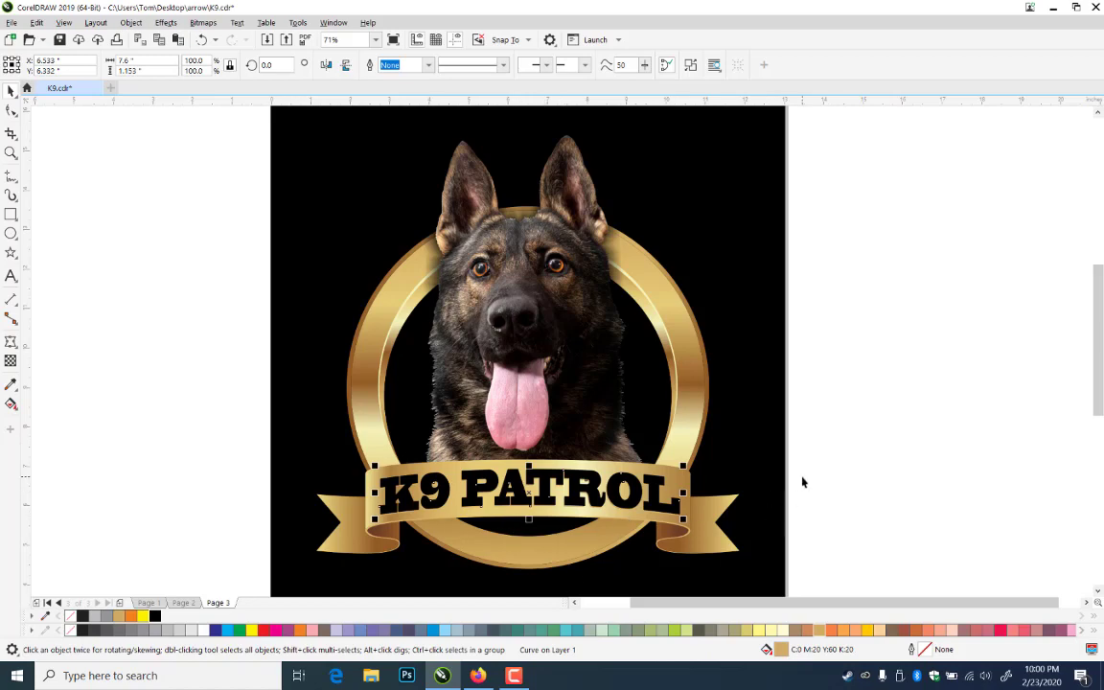
- Nudge the tan lettering copy up and right to about X 6.593, Y 6.402 inches, and bring it in front of the black lettering
{"action": "key", "text": "Up"}
{"action": "key", "text": "Up"}
{"action": "key", "text": "Up"}
{"action": "key", "text": "Up"}
{"action": "key", "text": "Right"}
{"action": "key", "text": "Right"}
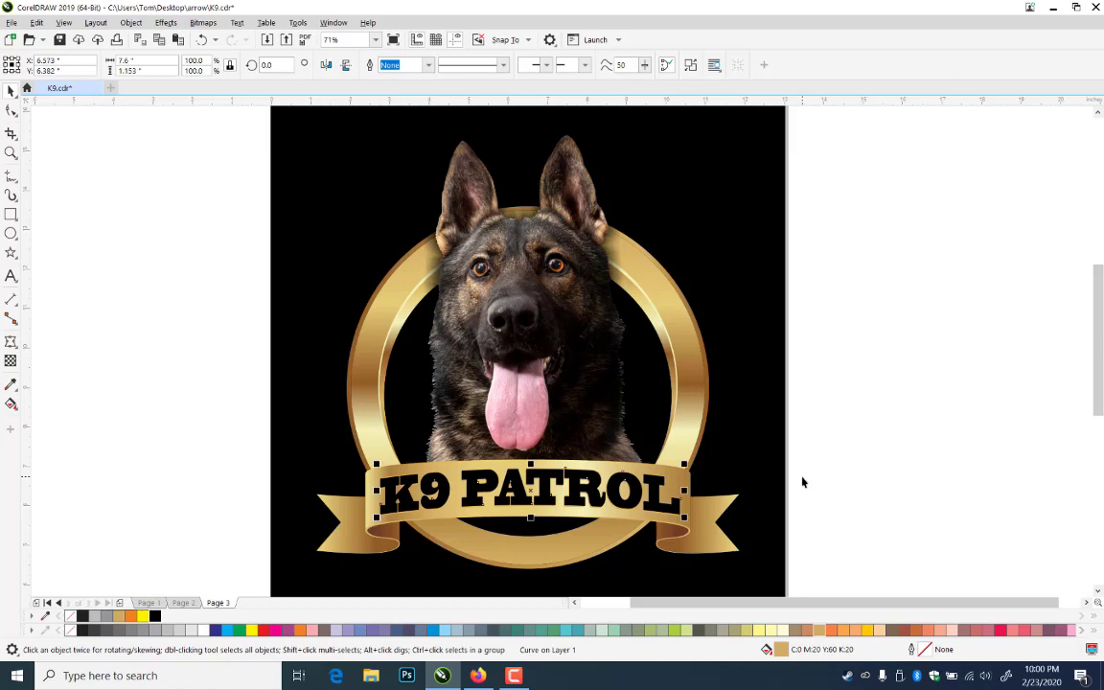
{"action": "key", "text": "ctrl+Page_Up"}
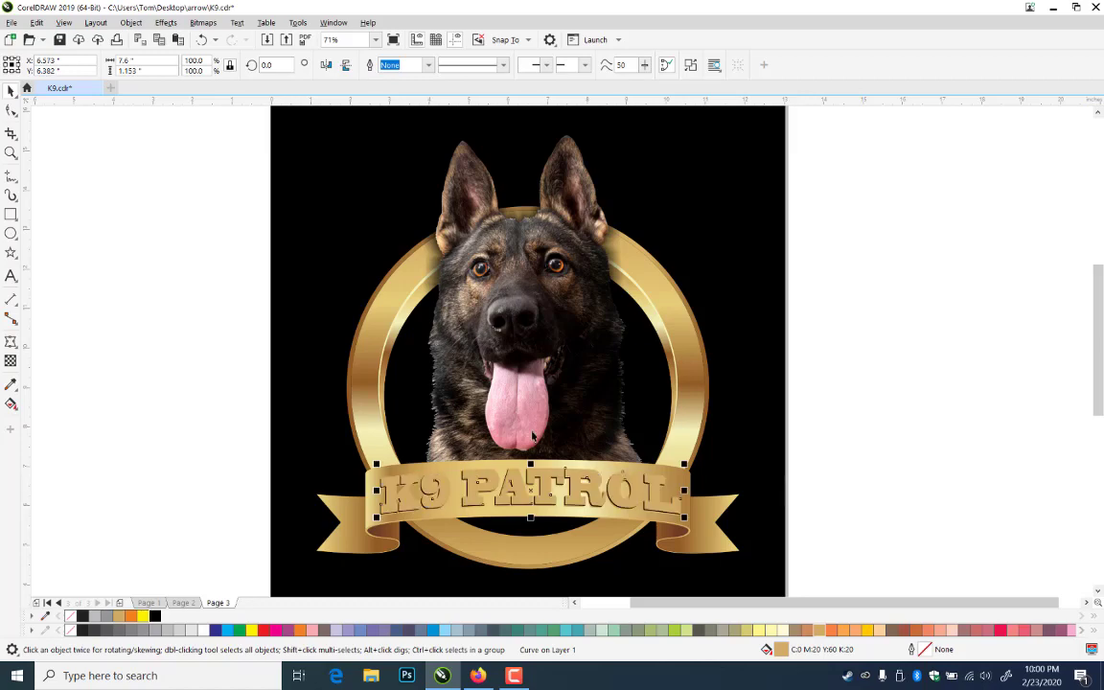
{"action": "key", "text": "Right"}
{"action": "key", "text": "Right"}
{"action": "key", "text": "Up"}
{"action": "key", "text": "Up"}
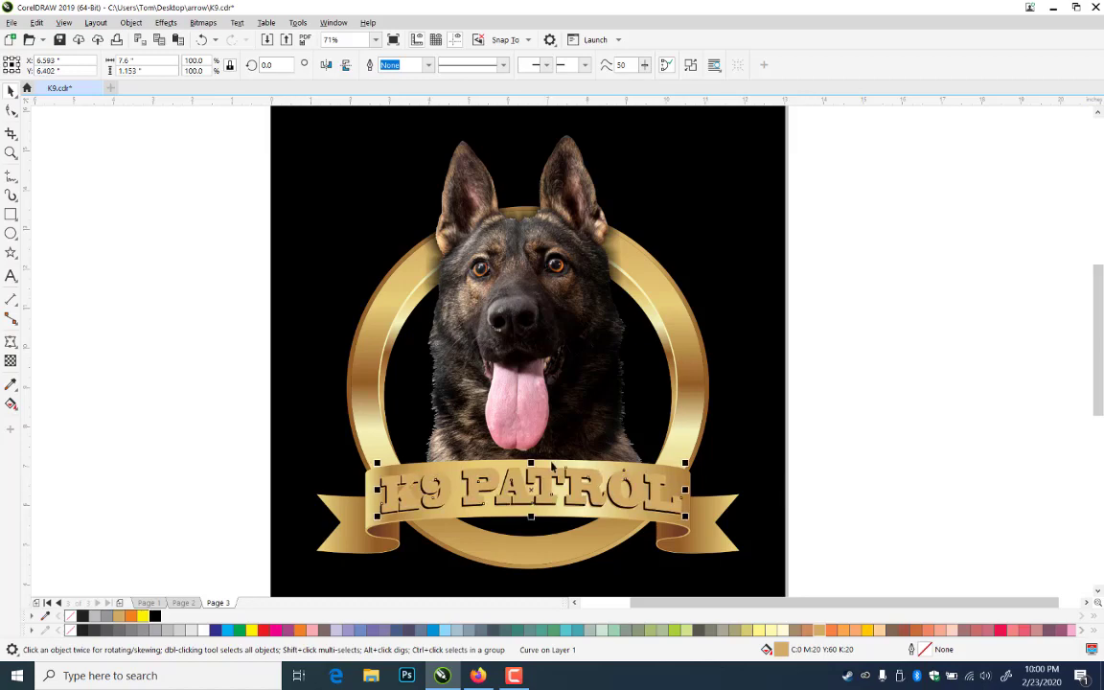
- Fill the lettering copy with pale cream (Y:20), send it behind the black lettering as a highlight, and nudge it slightly left
{"action": "left_click", "coordinate": [768, 632]}
{"action": "key", "text": "ctrl+Page_Down"}
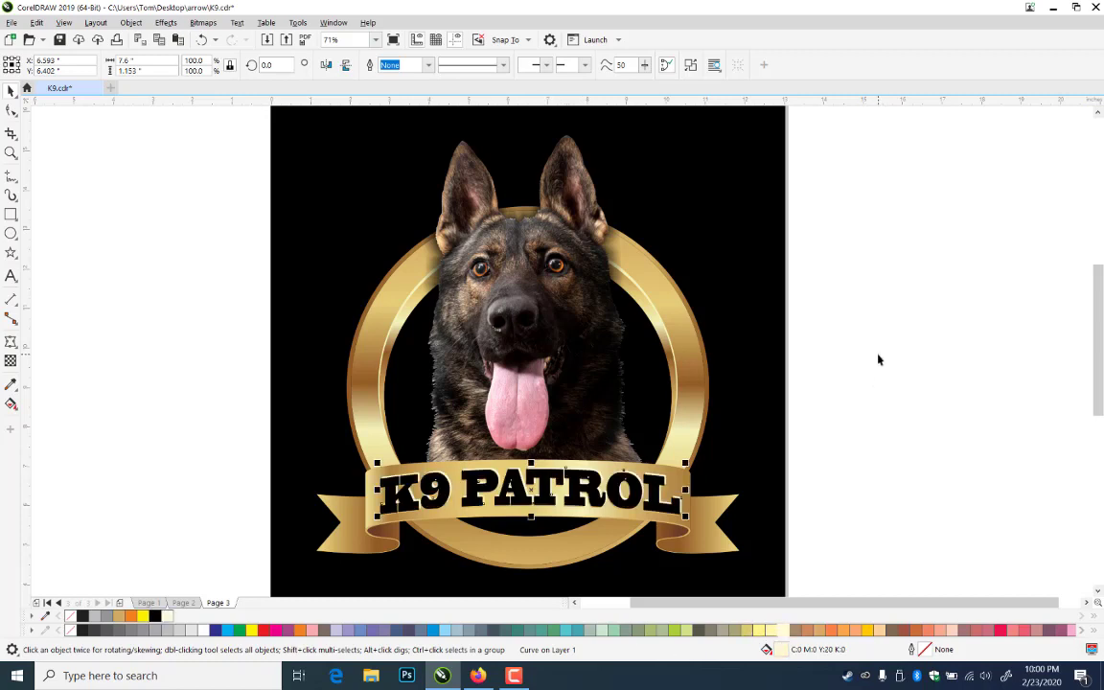
{"action": "key", "text": "Left"}
{"action": "left_click", "coordinate": [867, 350]}
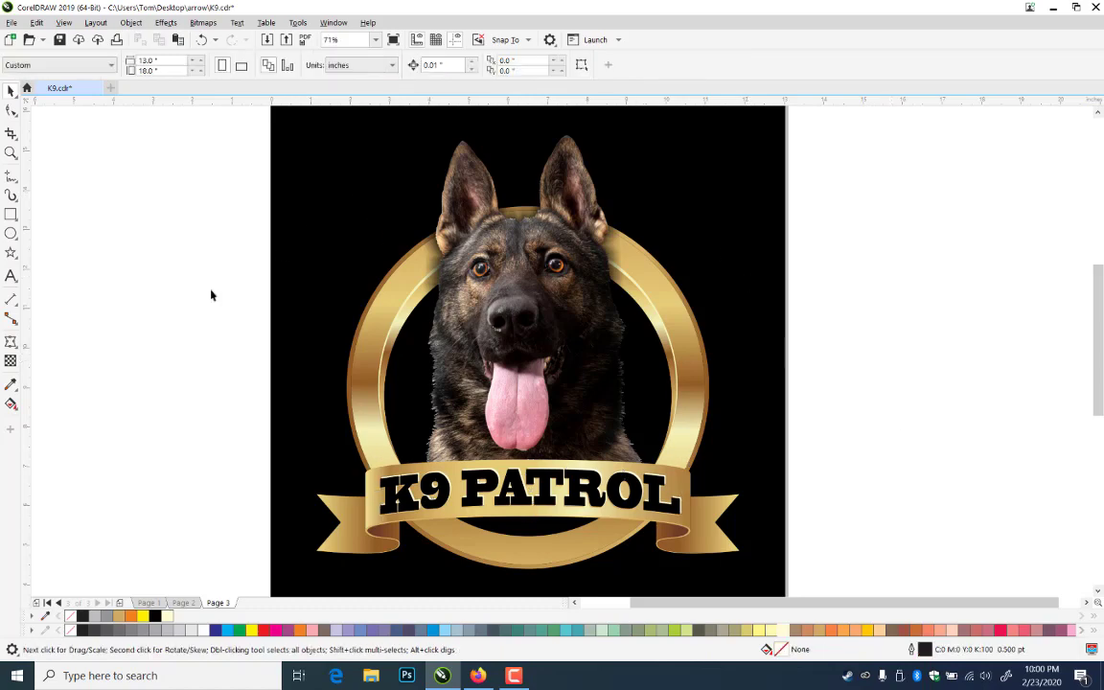
- Select all badge, dog and lettering objects without the black background, group them, and copy the group
{"action": "left_click", "coordinate": [12, 155]}
{"action": "right_click", "coordinate": [381, 358]}
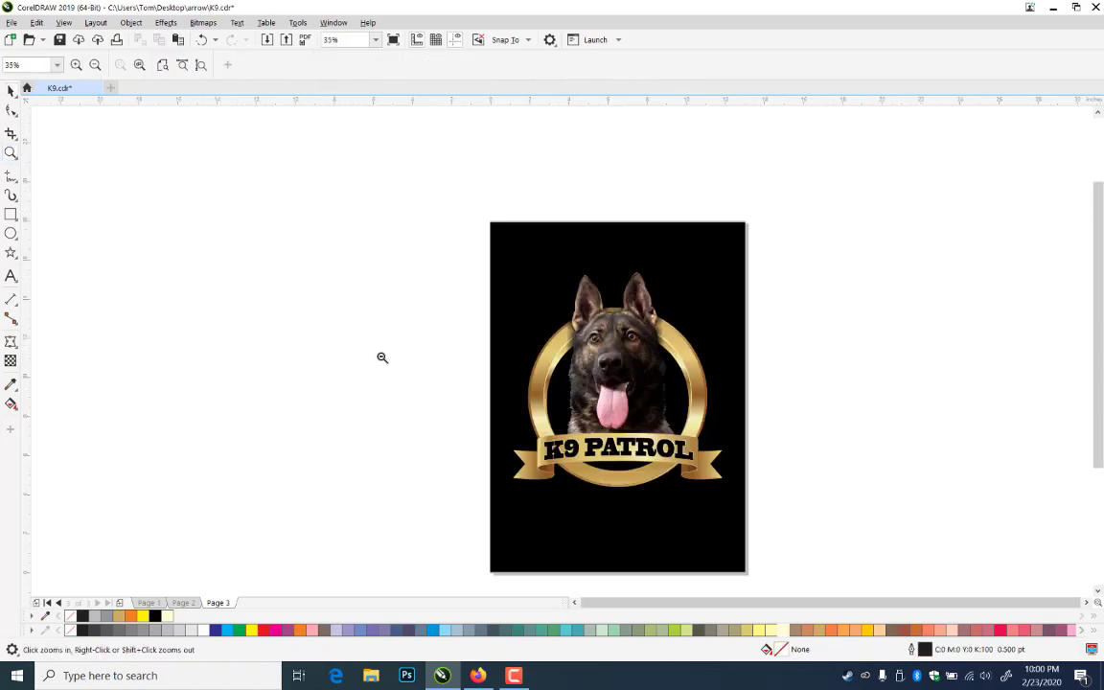
{"action": "left_click", "coordinate": [10, 90]}
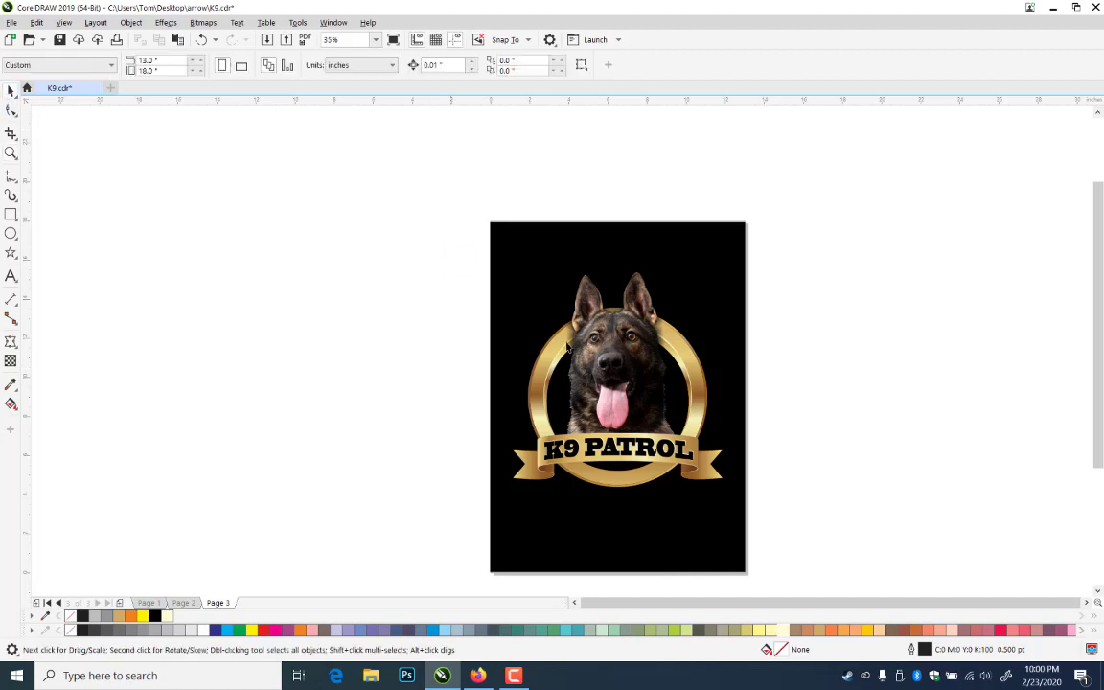
{"action": "left_click_drag", "start_coordinate": [444, 237], "coordinate": [848, 553]}
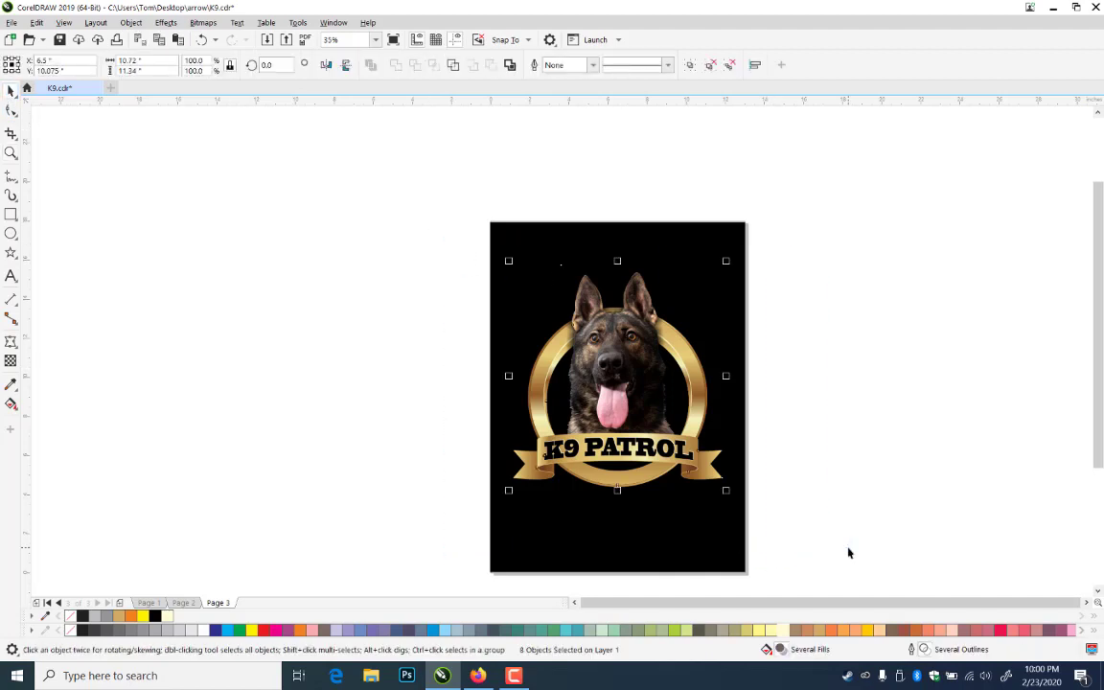
{"action": "key", "text": "ctrl+a"}
{"action": "left_click", "coordinate": [718, 536], "text": "shift"}
{"action": "key", "text": "ctrl+g"}
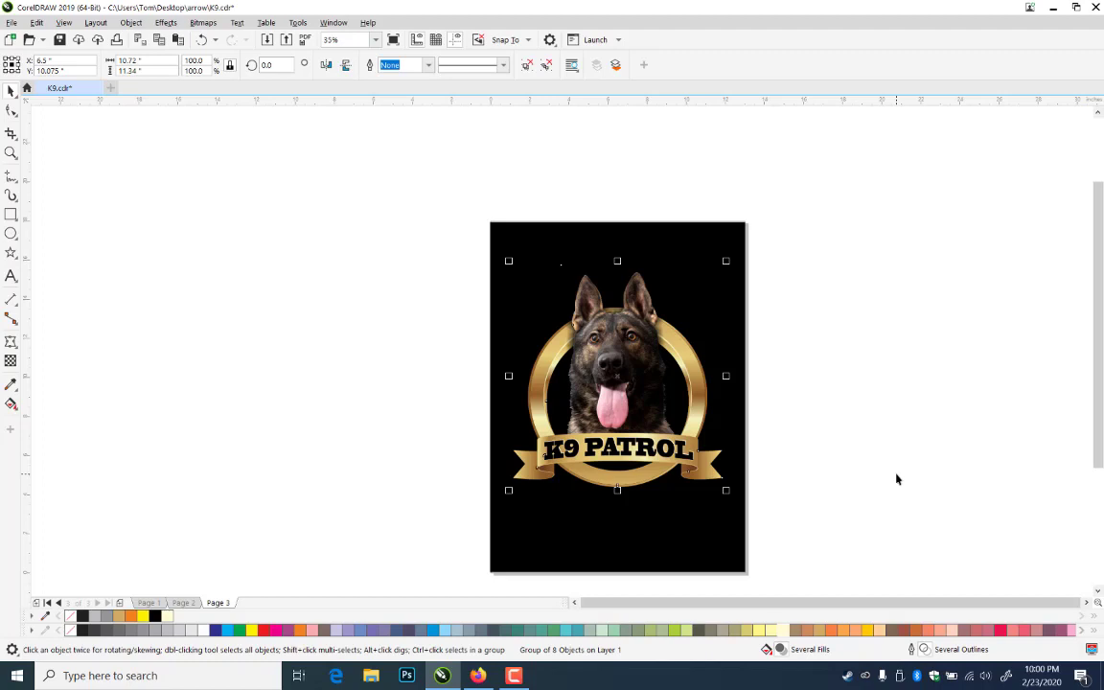
{"action": "key", "text": "ctrl+c"}
- Paste the design on Page 2, scale it to about 5.13 by 5.43 inches, and position it on the chest of the shirt on the page
{"action": "left_click", "coordinate": [183, 602]}
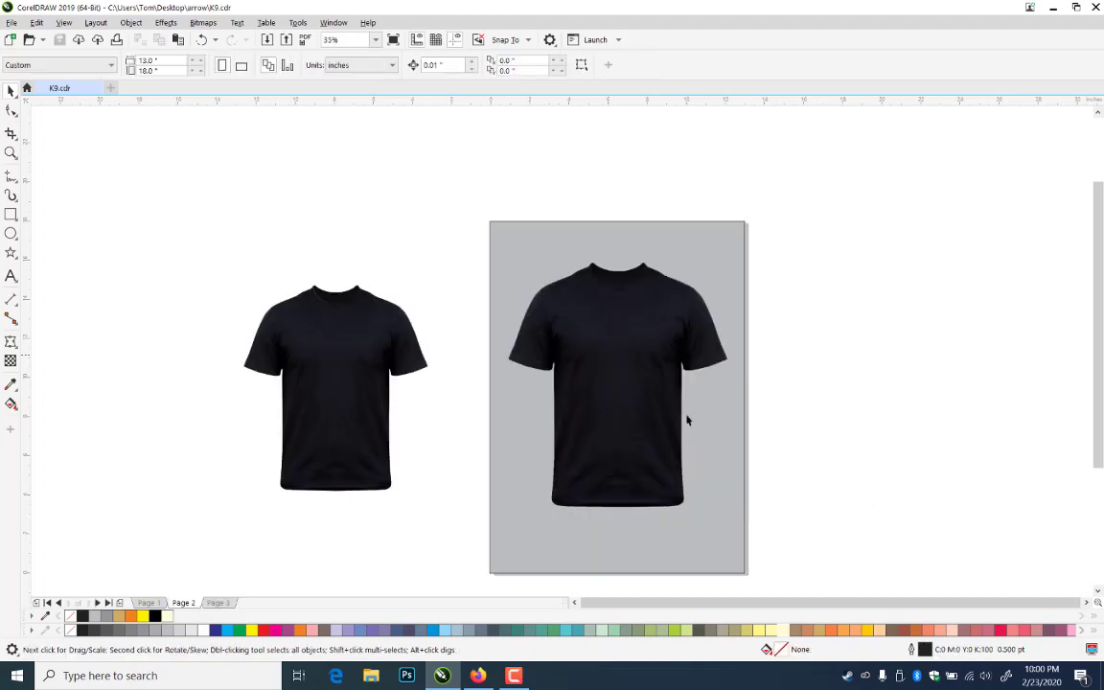
{"action": "key", "text": "ctrl+v"}
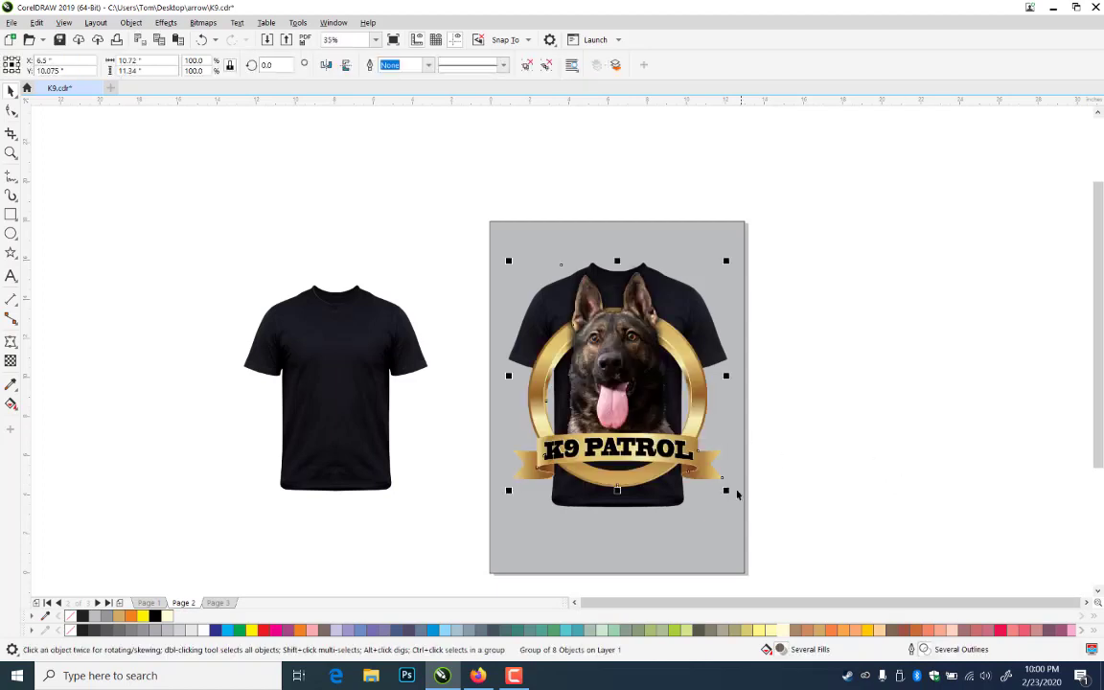
{"action": "left_click_drag", "start_coordinate": [727, 491], "coordinate": [674, 408]}
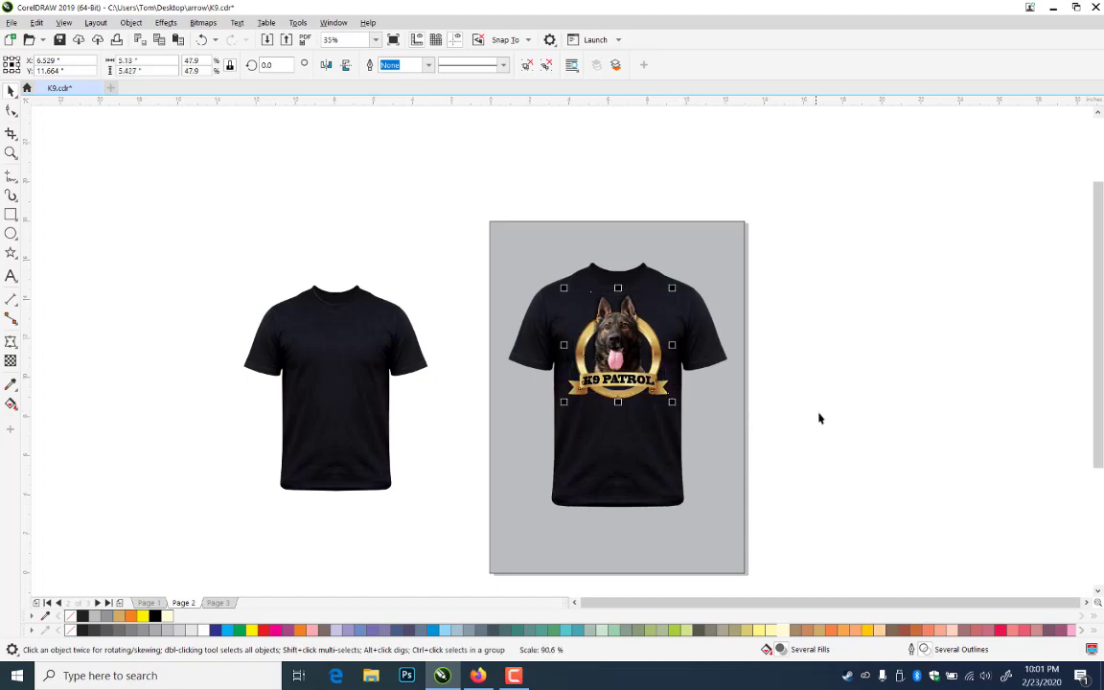
{"action": "left_click", "coordinate": [820, 417]}
{"action": "left_click_drag", "start_coordinate": [636, 392], "coordinate": [637, 394]}
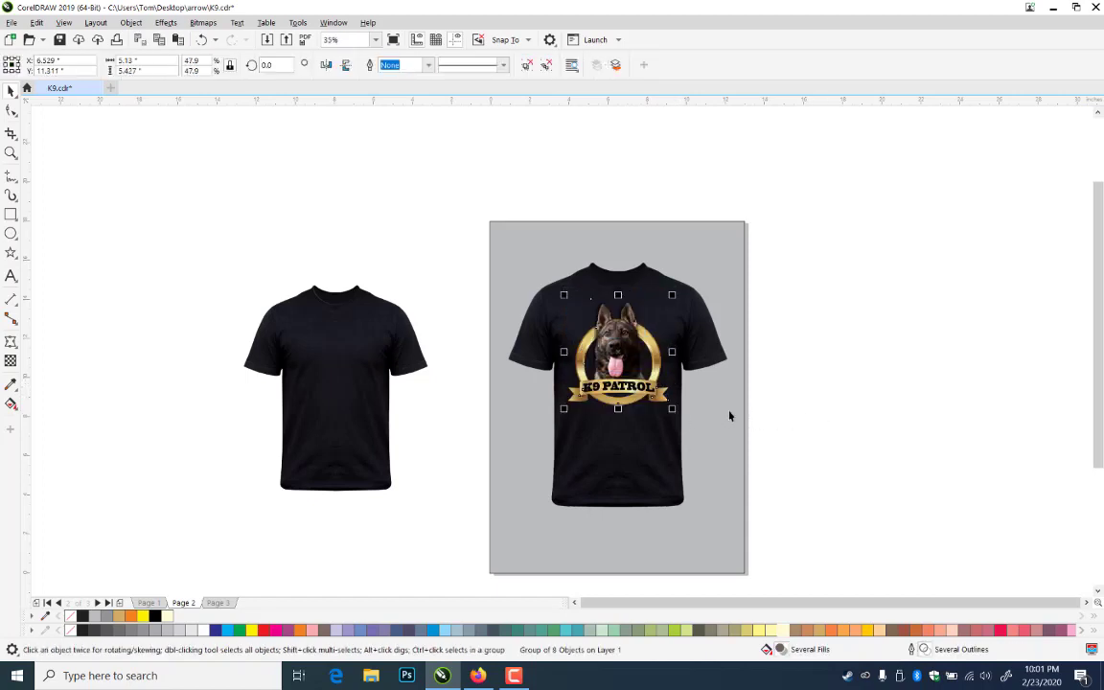
- Enlarge the pasted design slightly and reposition it centered on the shirt's chest
{"action": "left_click_drag", "start_coordinate": [671, 295], "coordinate": [675, 289]}
{"action": "left_click_drag", "start_coordinate": [658, 374], "coordinate": [661, 373]}
{"action": "left_click", "coordinate": [491, 336]}
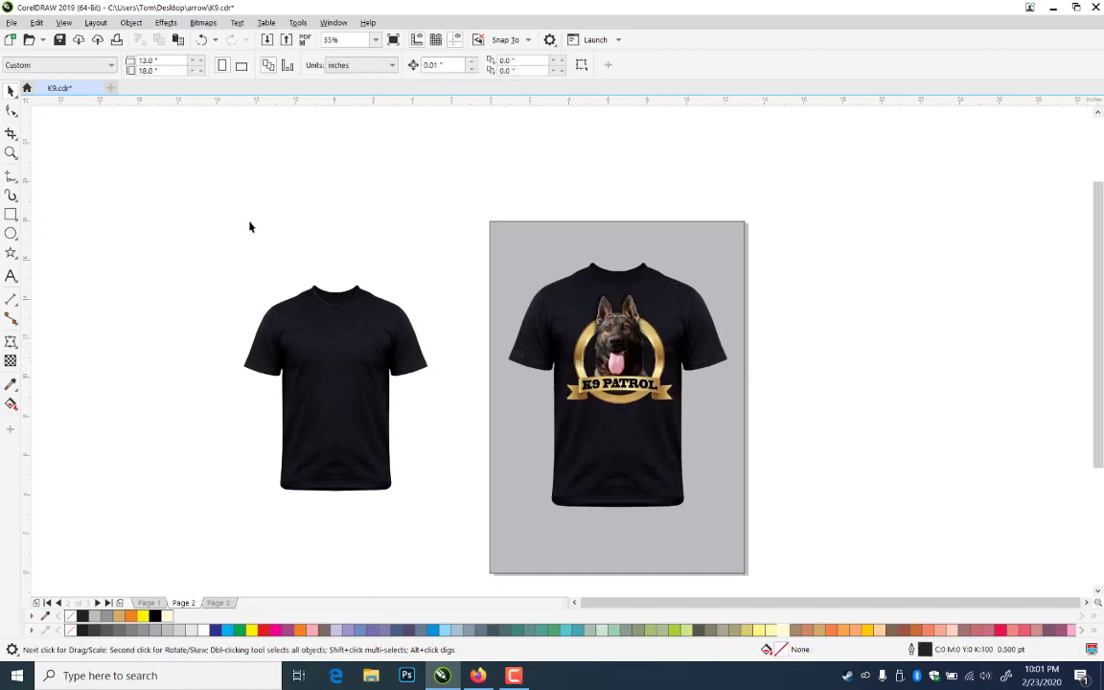
- Examine the K9 PATROL design up close on the black shirt
{"action": "left_click", "coordinate": [10, 153]}
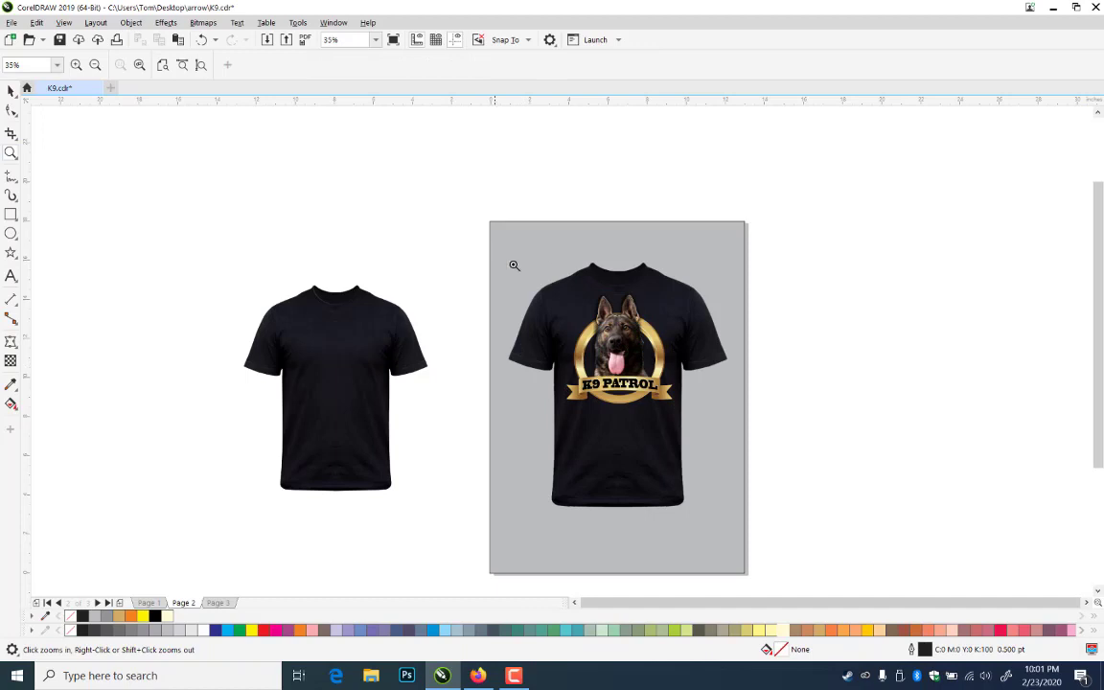
{"action": "left_click_drag", "start_coordinate": [514, 264], "coordinate": [738, 522]}
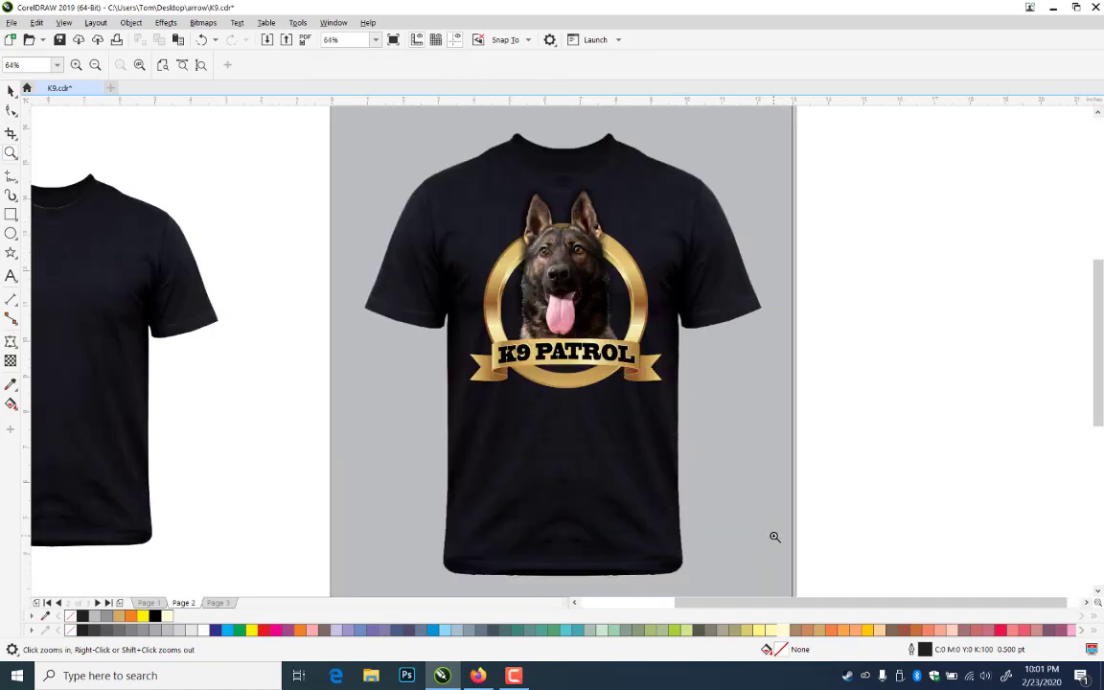
{"action": "left_click_drag", "start_coordinate": [397, 156], "coordinate": [788, 449]}
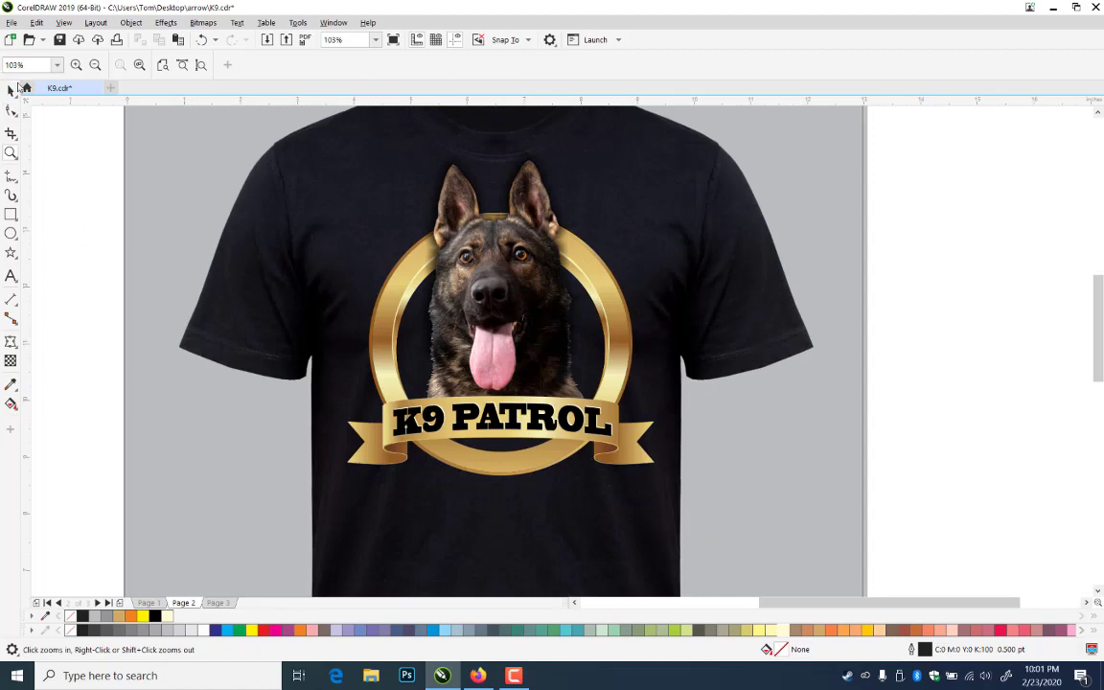
{"action": "left_click", "coordinate": [10, 89]}
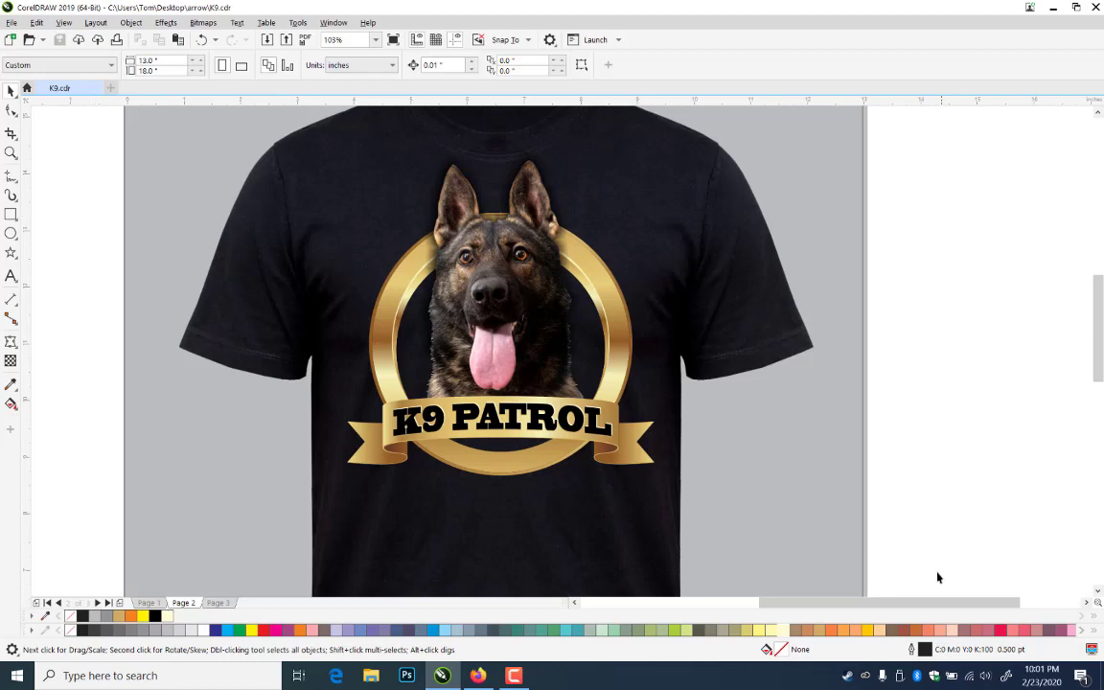
{"action": "left_click", "coordinate": [514, 675]}
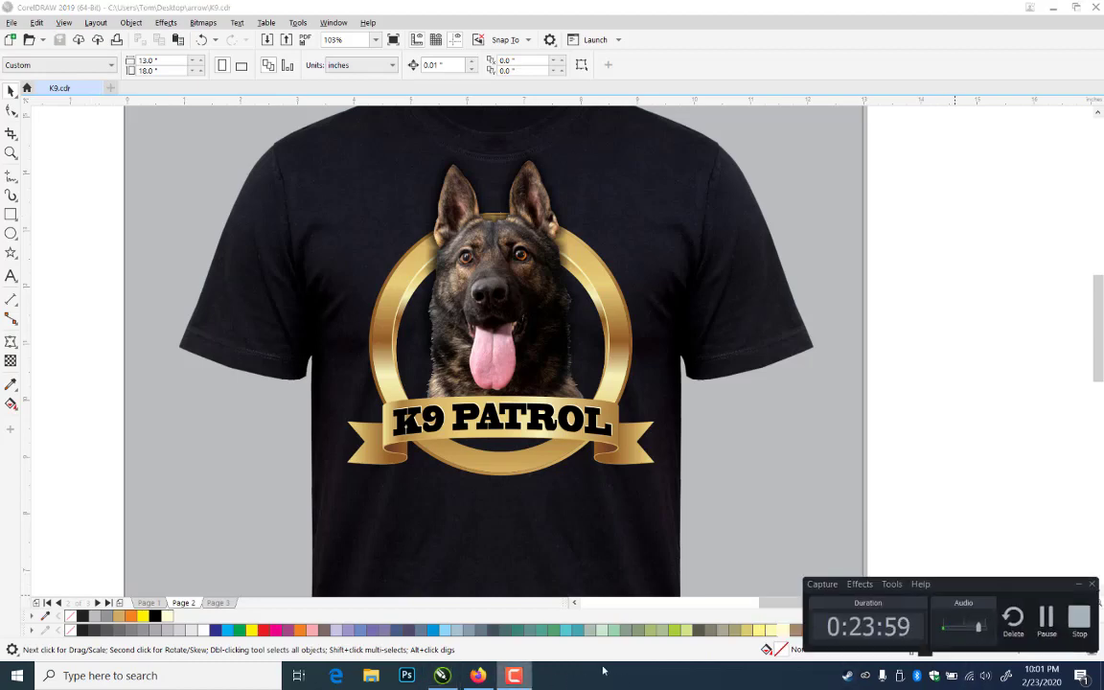